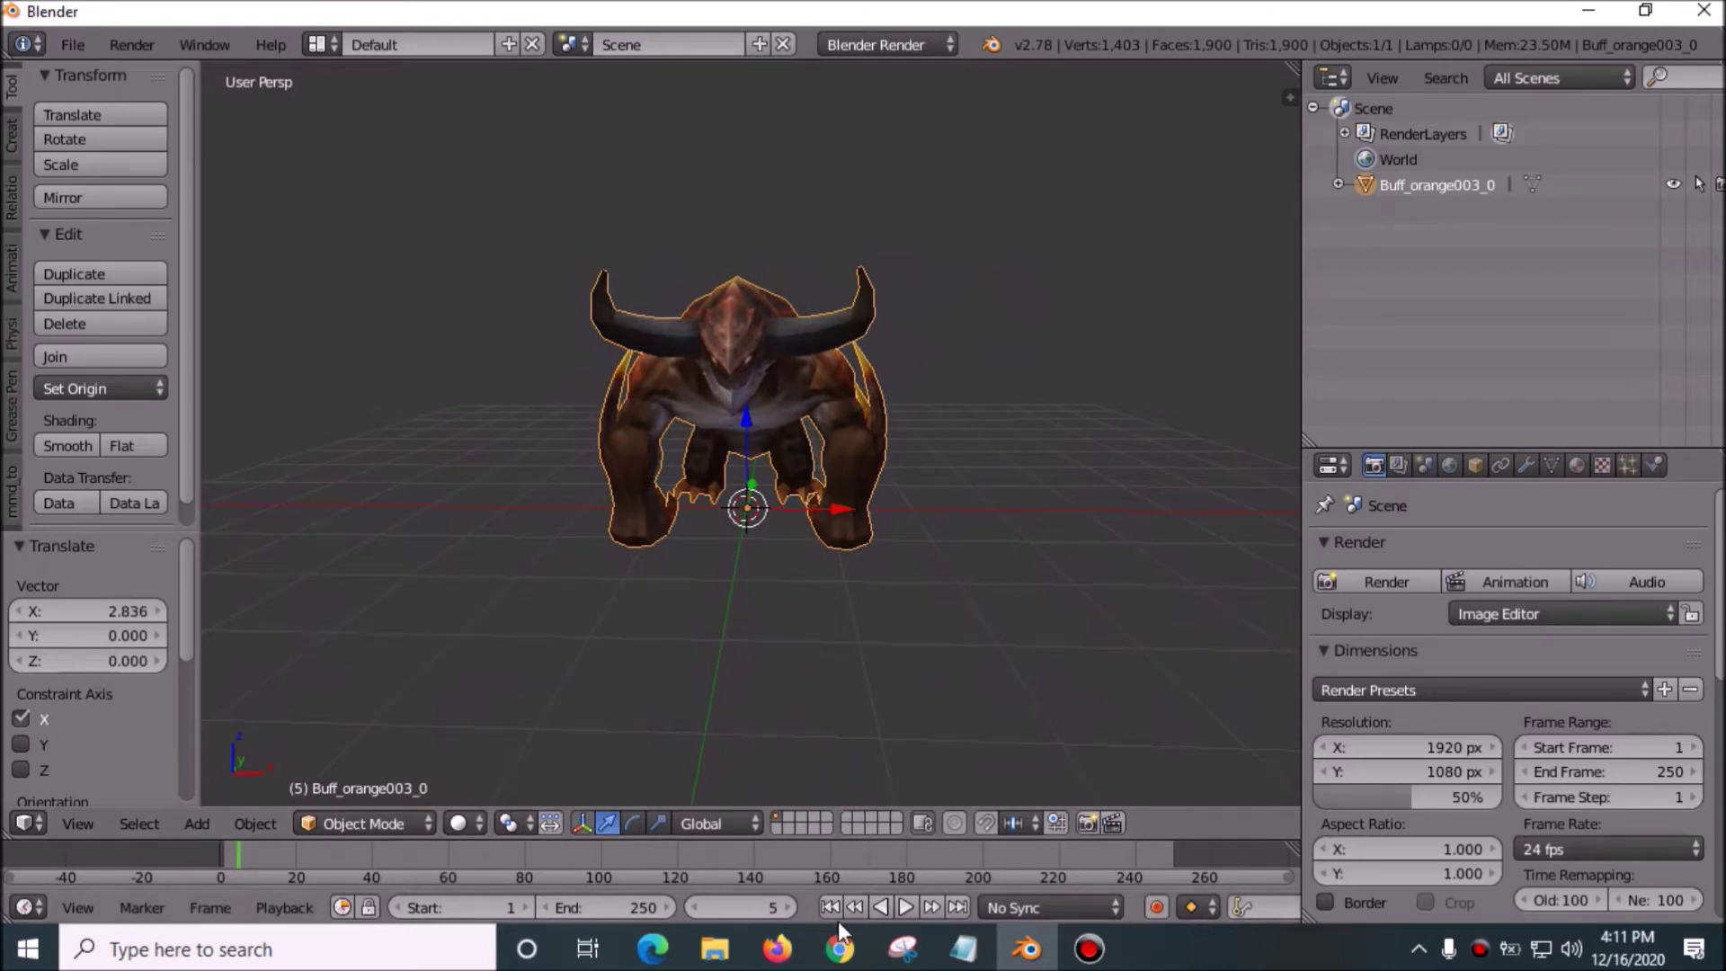
Switch to File Explorer and open the Android\data folder in the realme 5i phone's internal shared storage.
{"action": "mouse_move", "coordinate": [840, 949]}
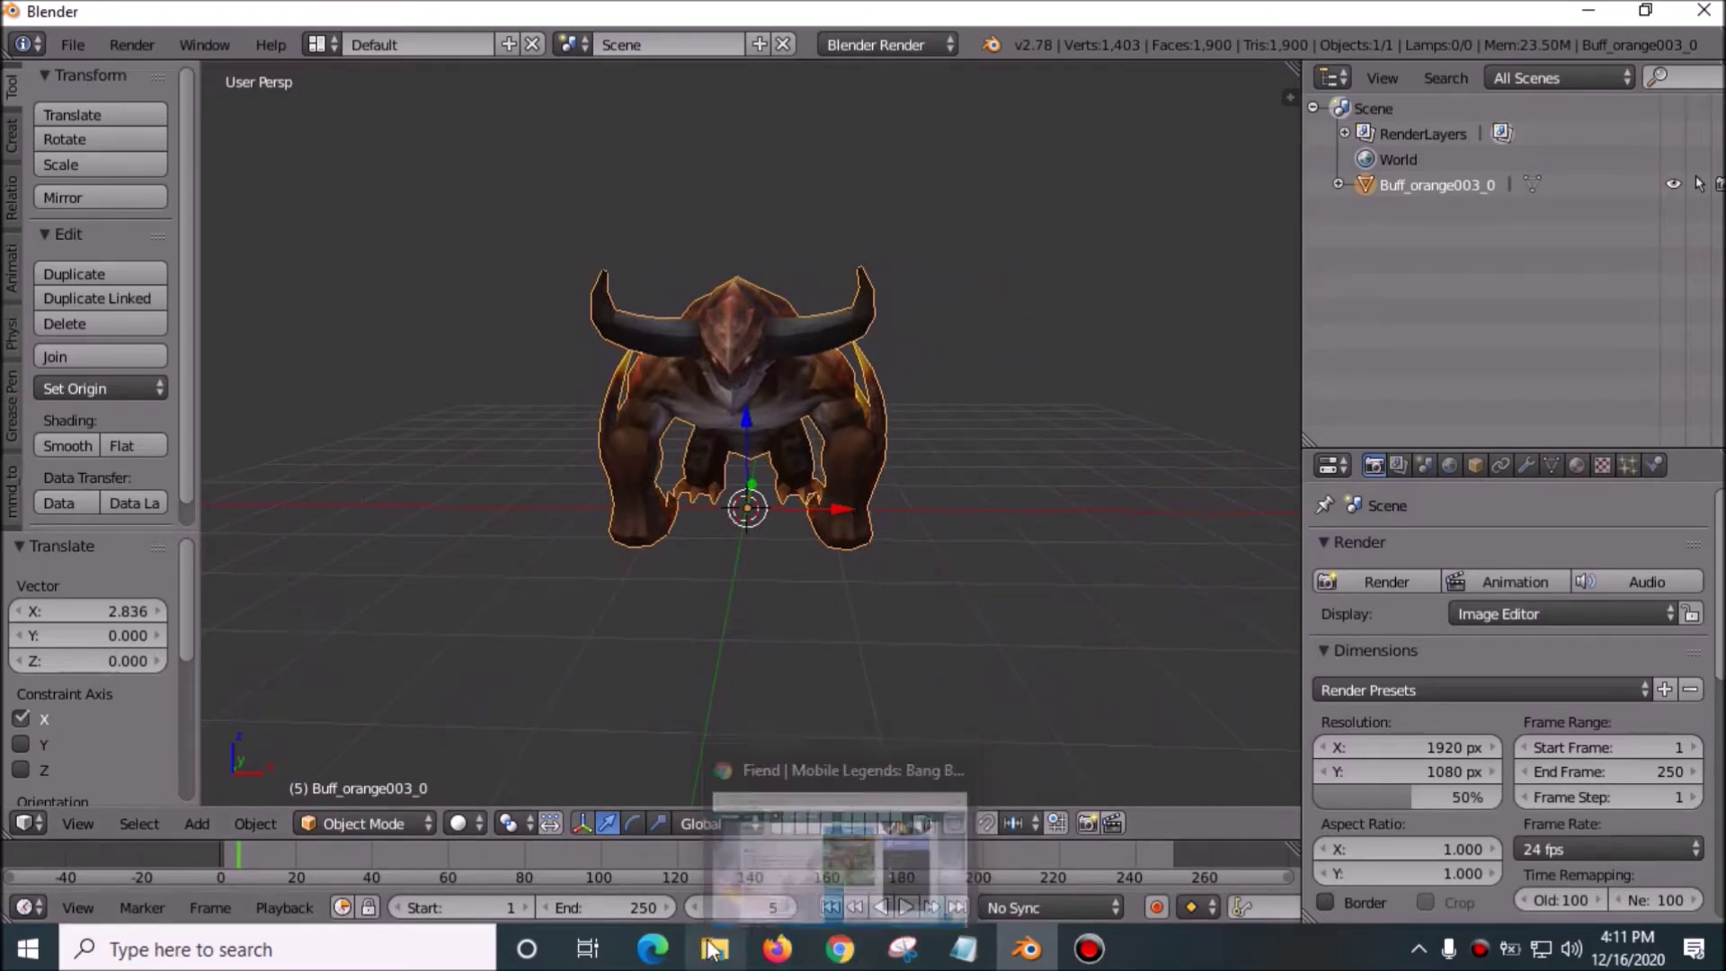
{"action": "left_click", "coordinate": [714, 949]}
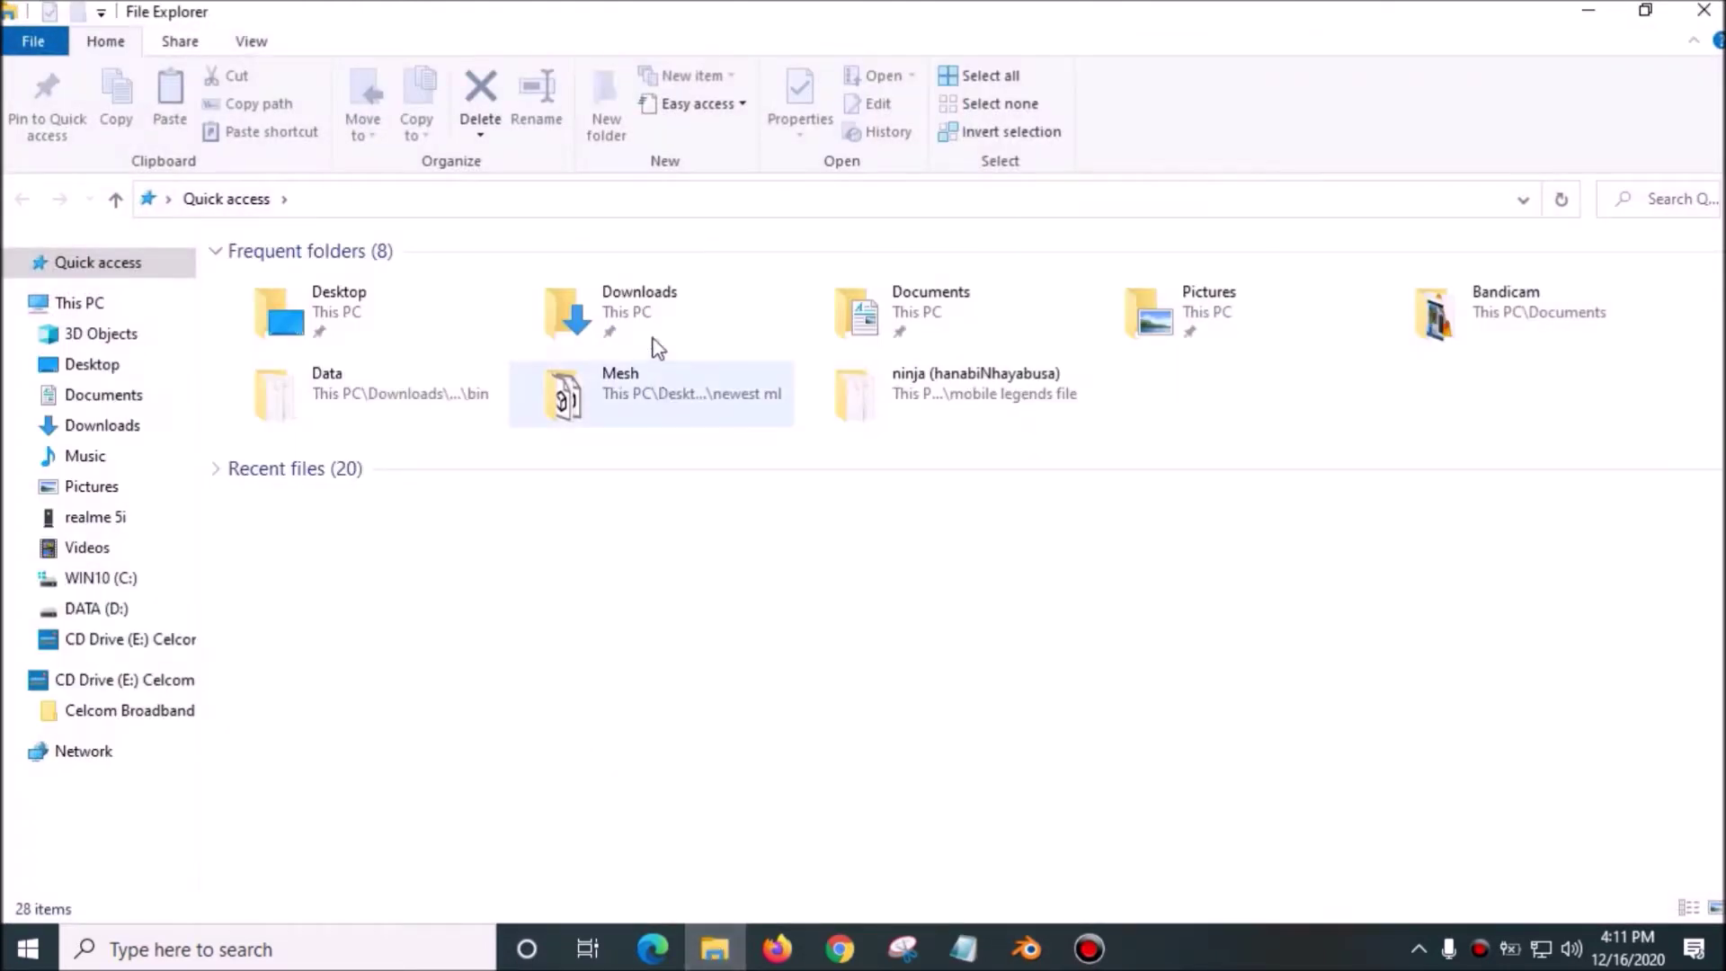
{"action": "left_click", "coordinate": [131, 518]}
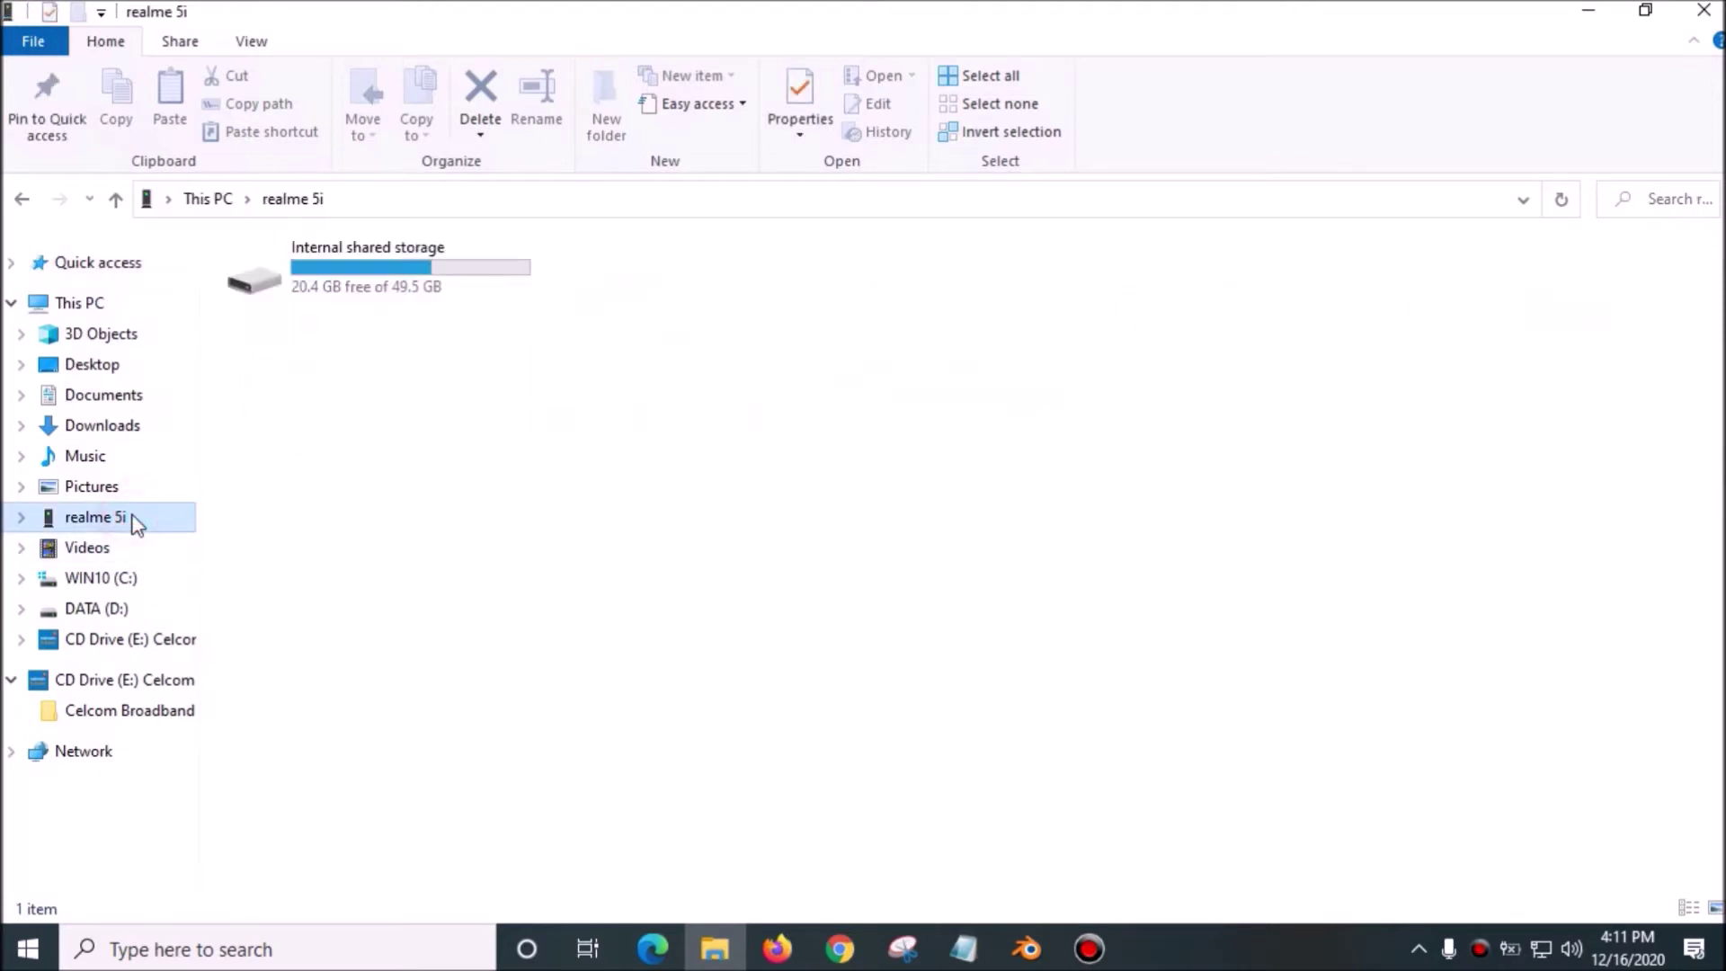
{"action": "double_click", "coordinate": [368, 282]}
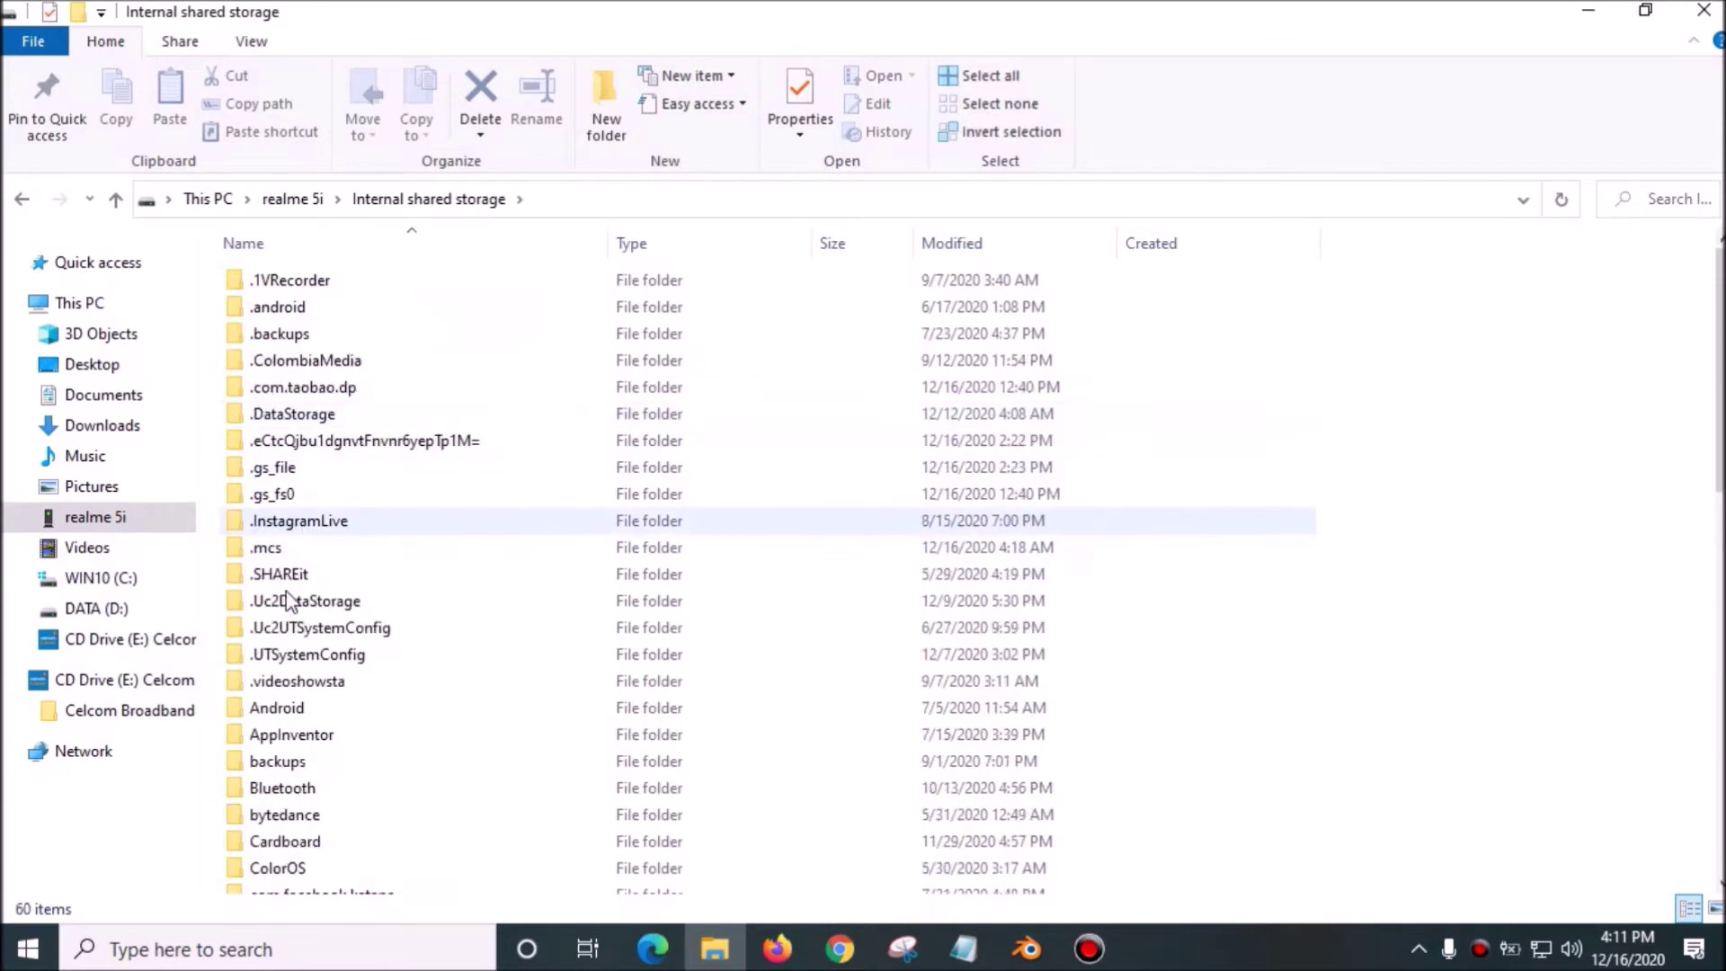
{"action": "left_click", "coordinate": [290, 708]}
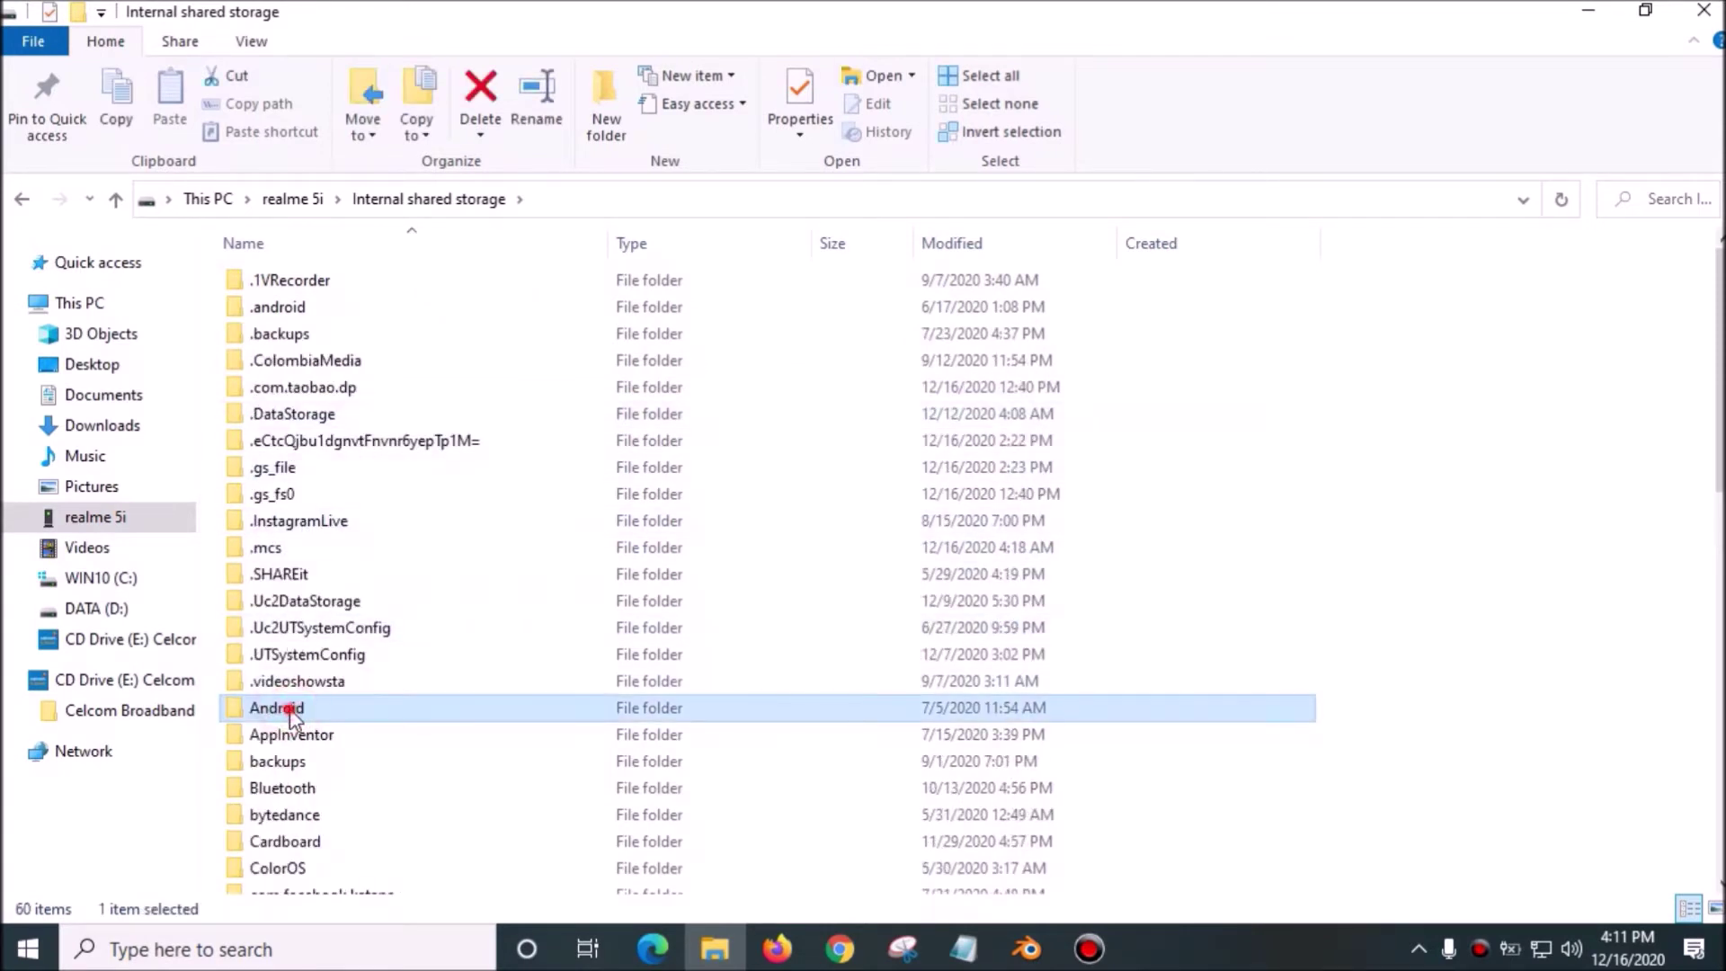
{"action": "double_click", "coordinate": [290, 712]}
{"action": "double_click", "coordinate": [398, 272]}
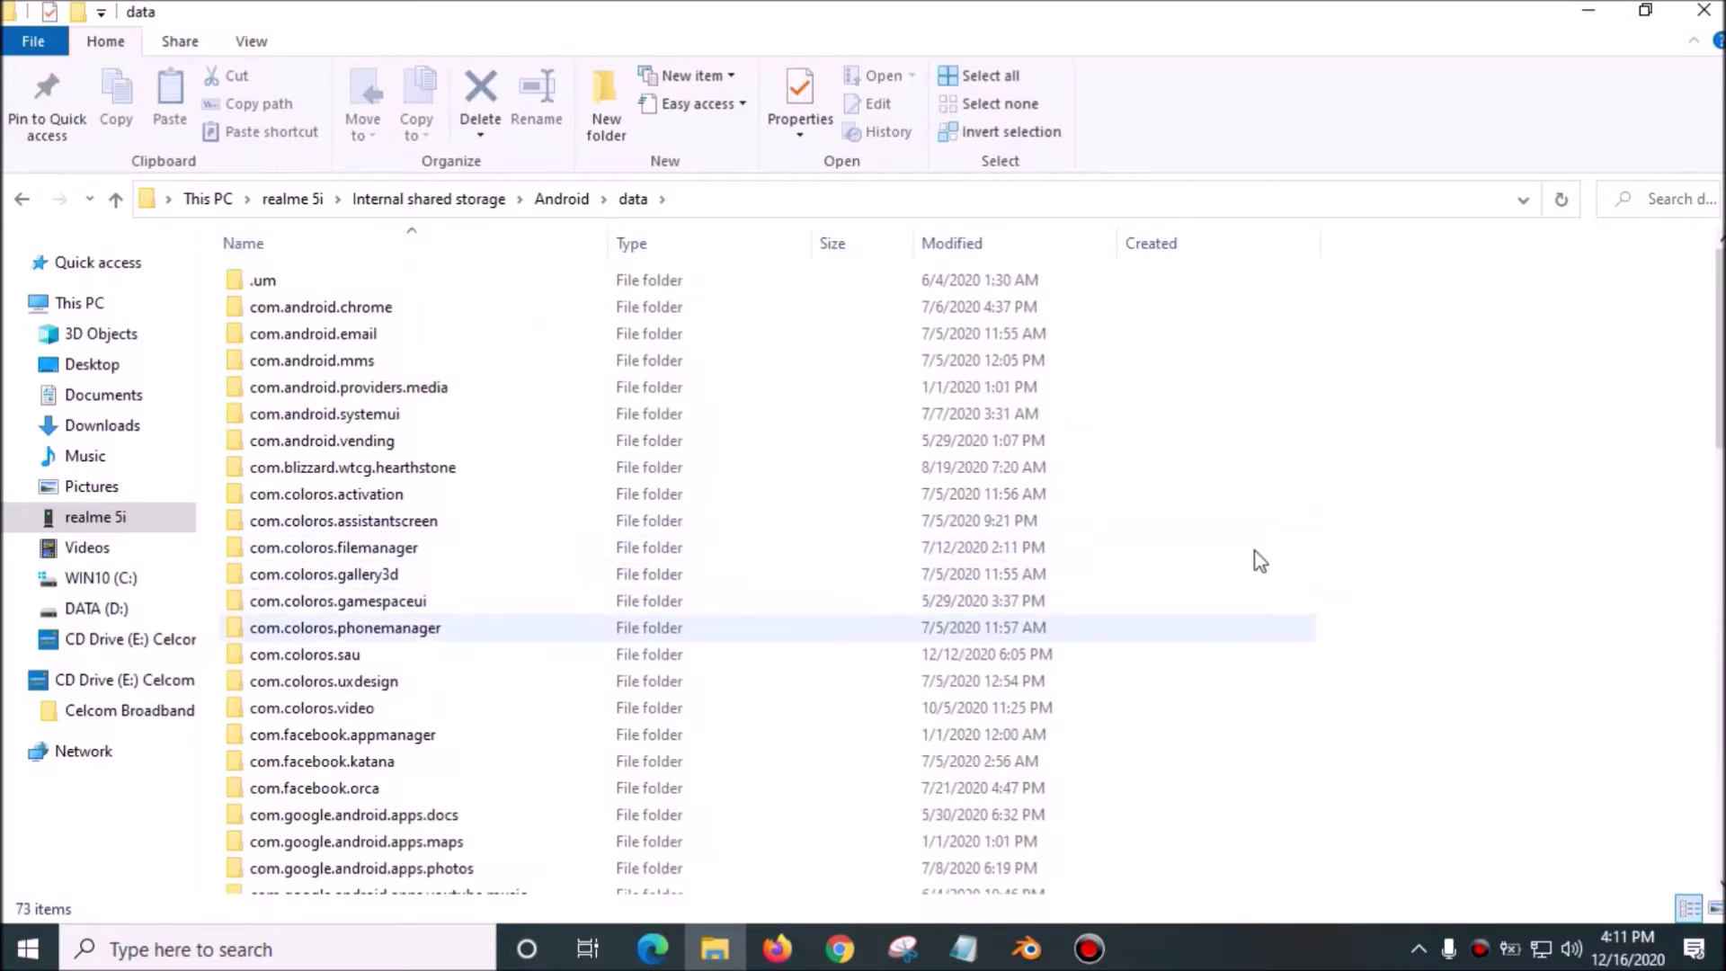
Within the phone's data folder, open the game's asset folder com.mobile.legends\files\dragon2017\assets\Art\android.
{"action": "scroll", "coordinate": [1455, 413], "scroll_direction": "down", "scroll_amount": 4}
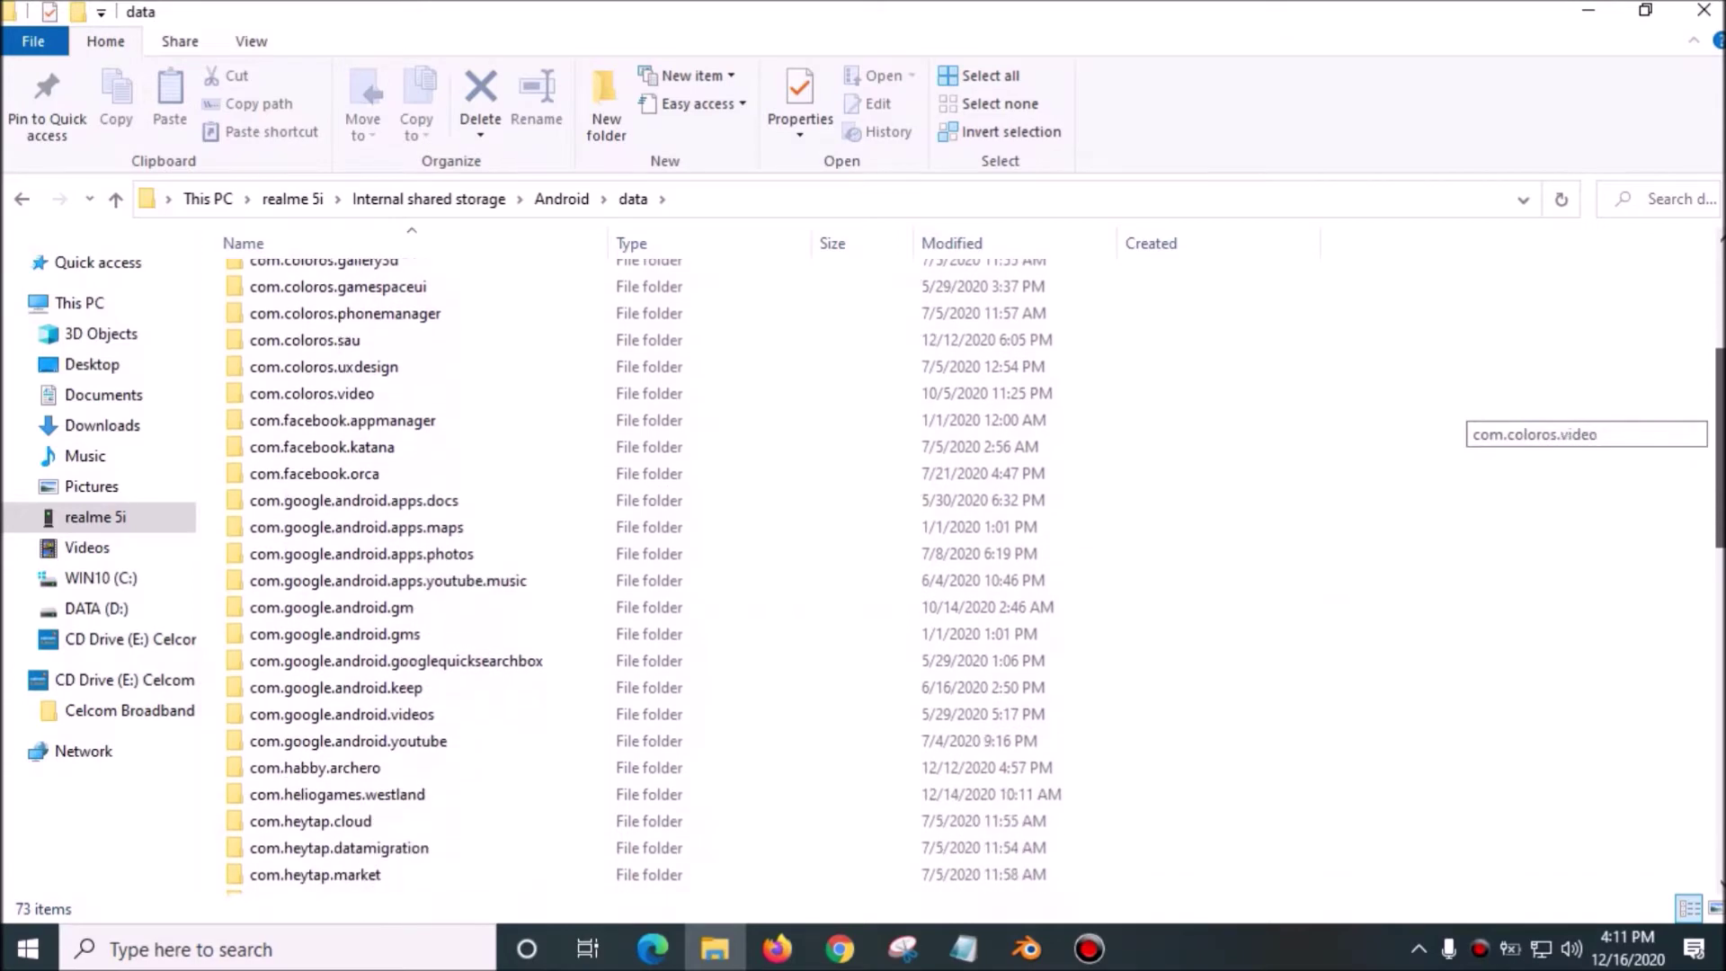
{"action": "scroll", "coordinate": [1456, 413], "scroll_direction": "down", "scroll_amount": 3}
{"action": "scroll", "coordinate": [1456, 413], "scroll_direction": "down", "scroll_amount": 5}
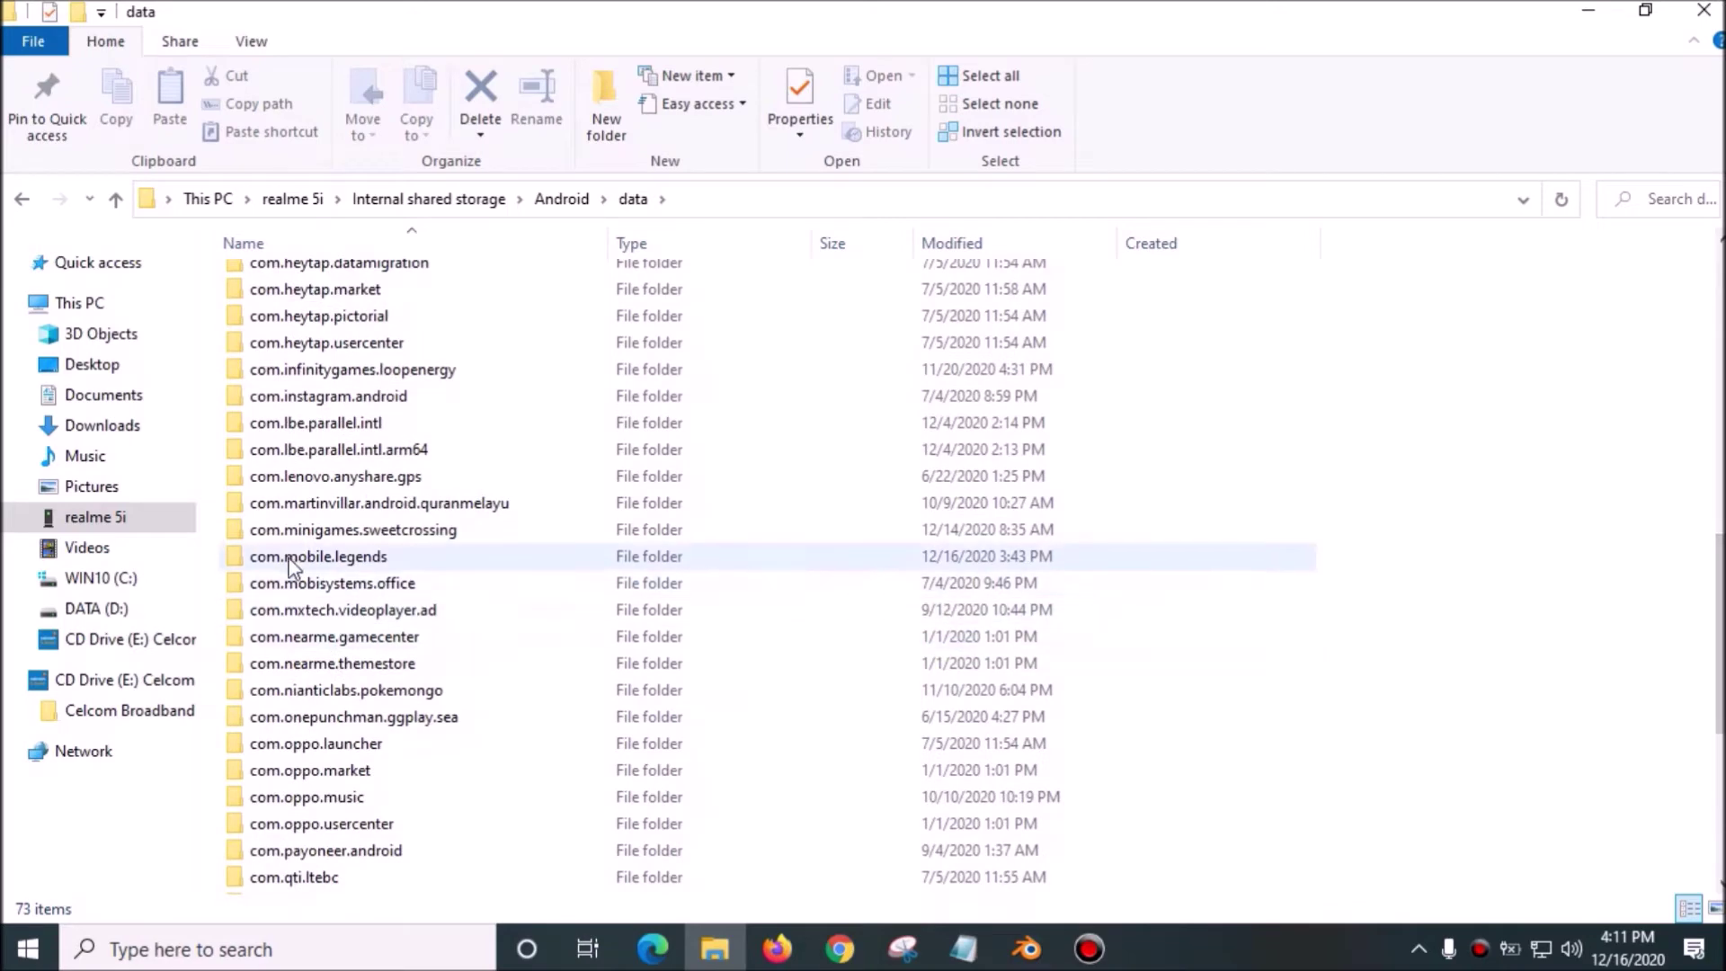
{"action": "double_click", "coordinate": [393, 561]}
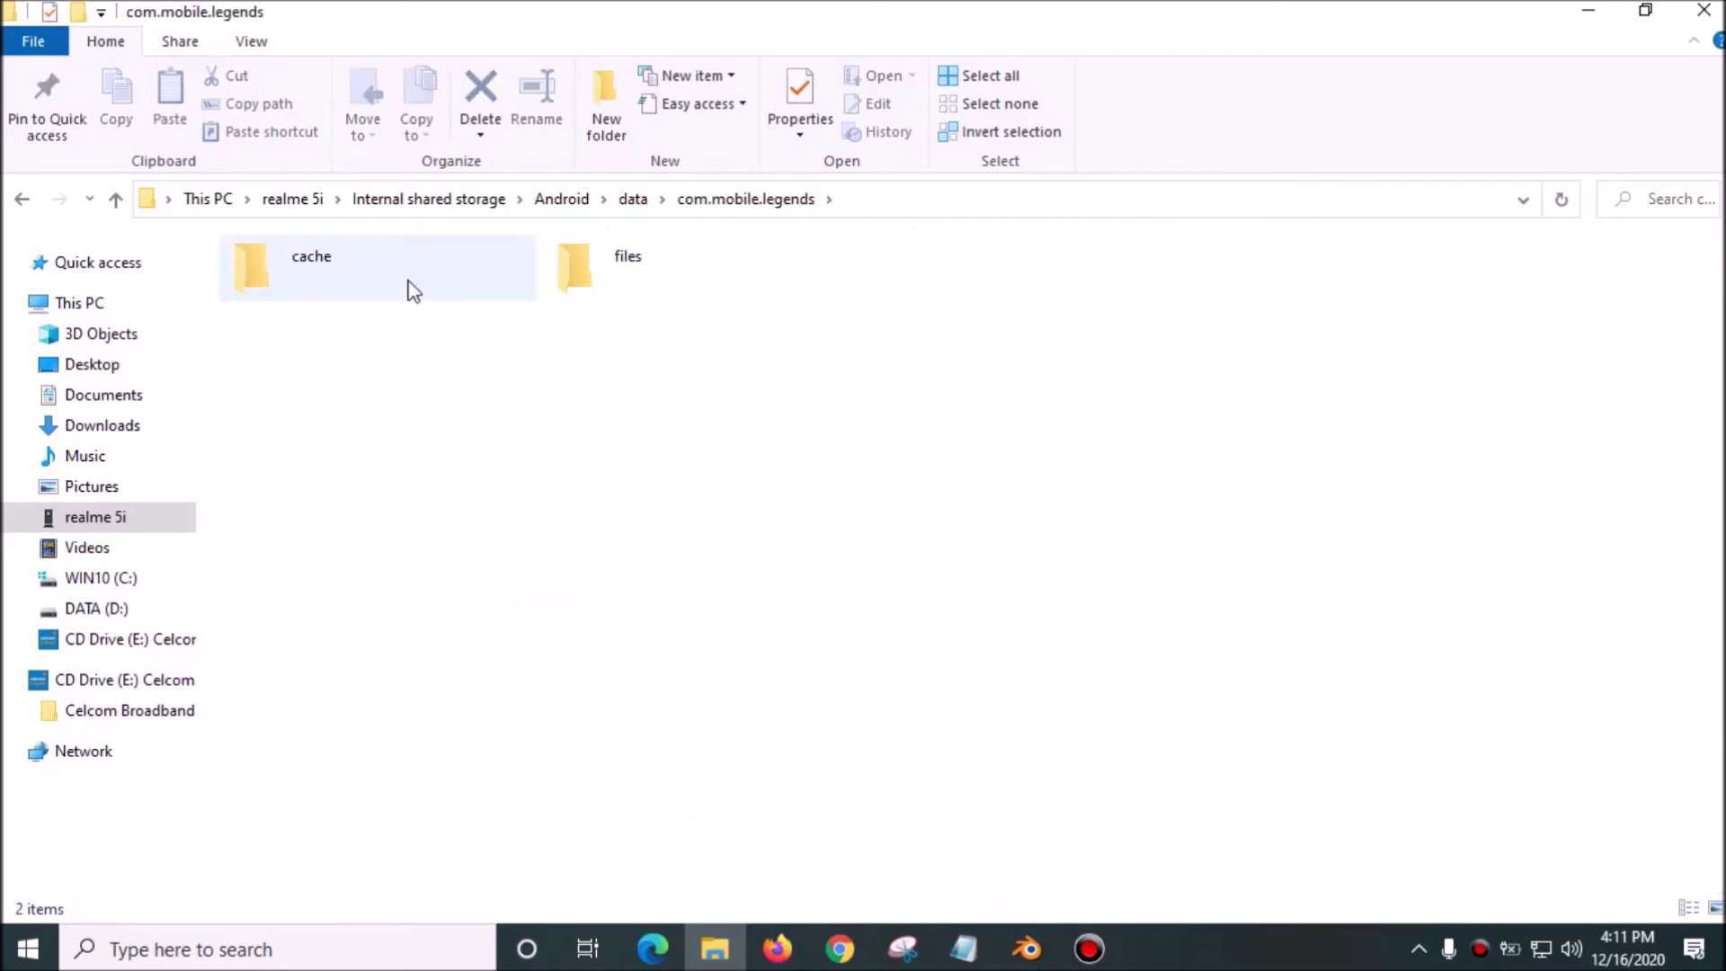
{"action": "double_click", "coordinate": [619, 288]}
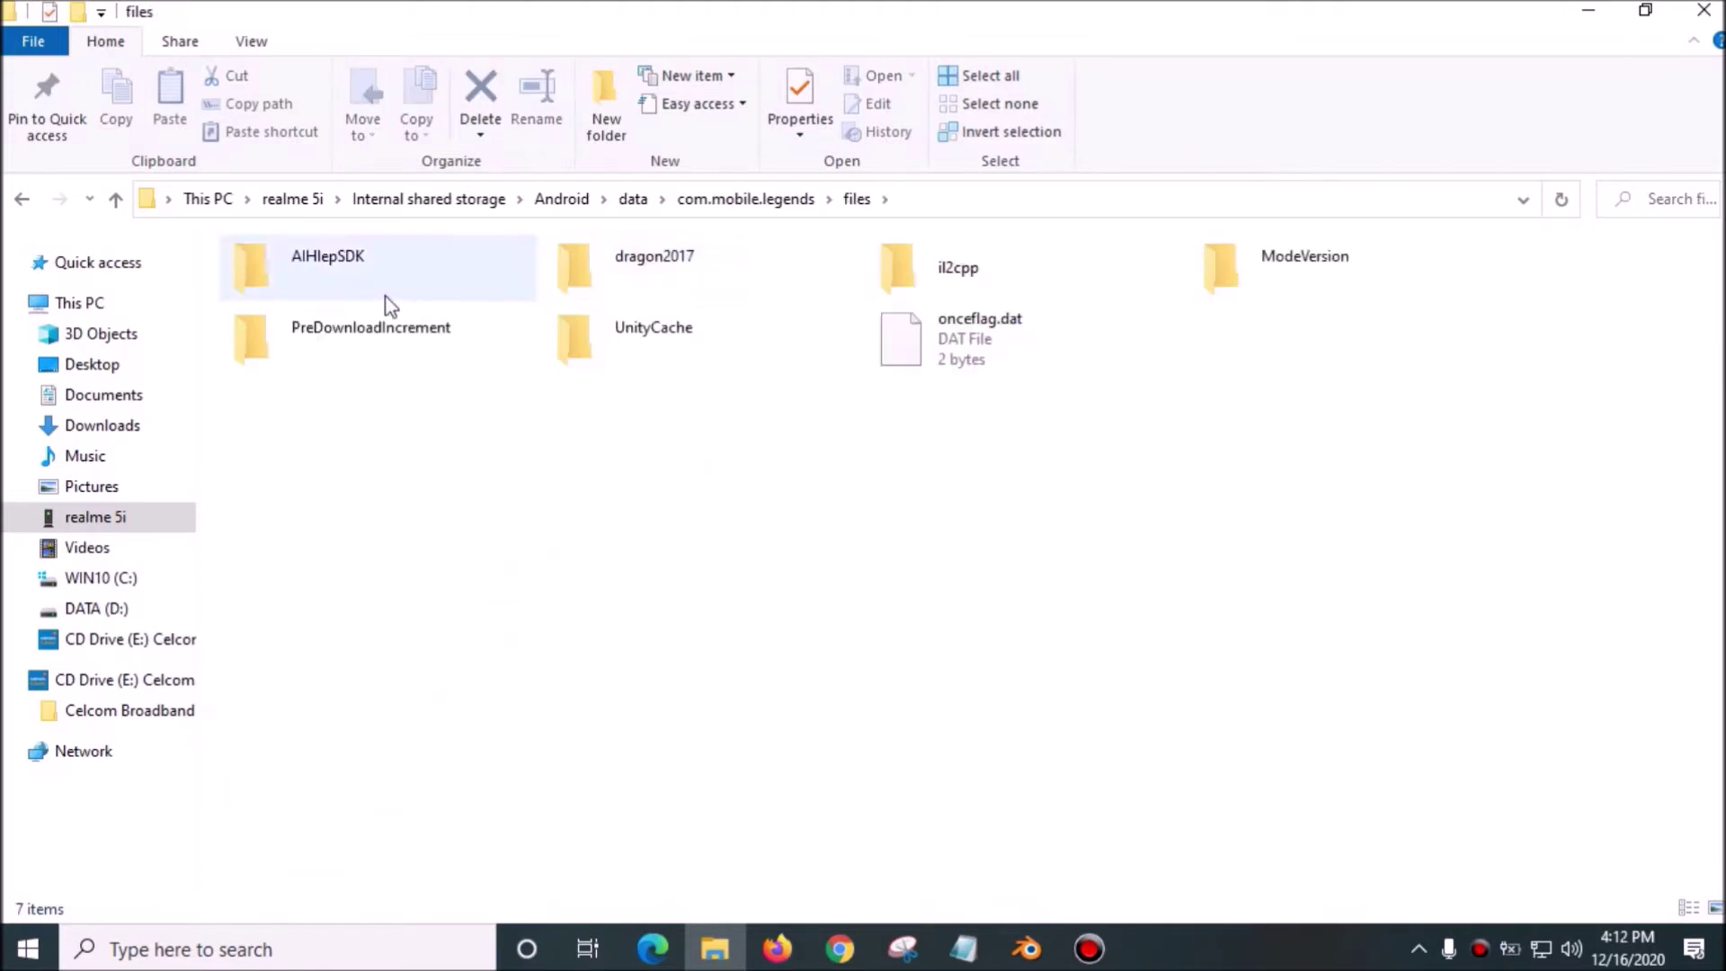
{"action": "double_click", "coordinate": [746, 274]}
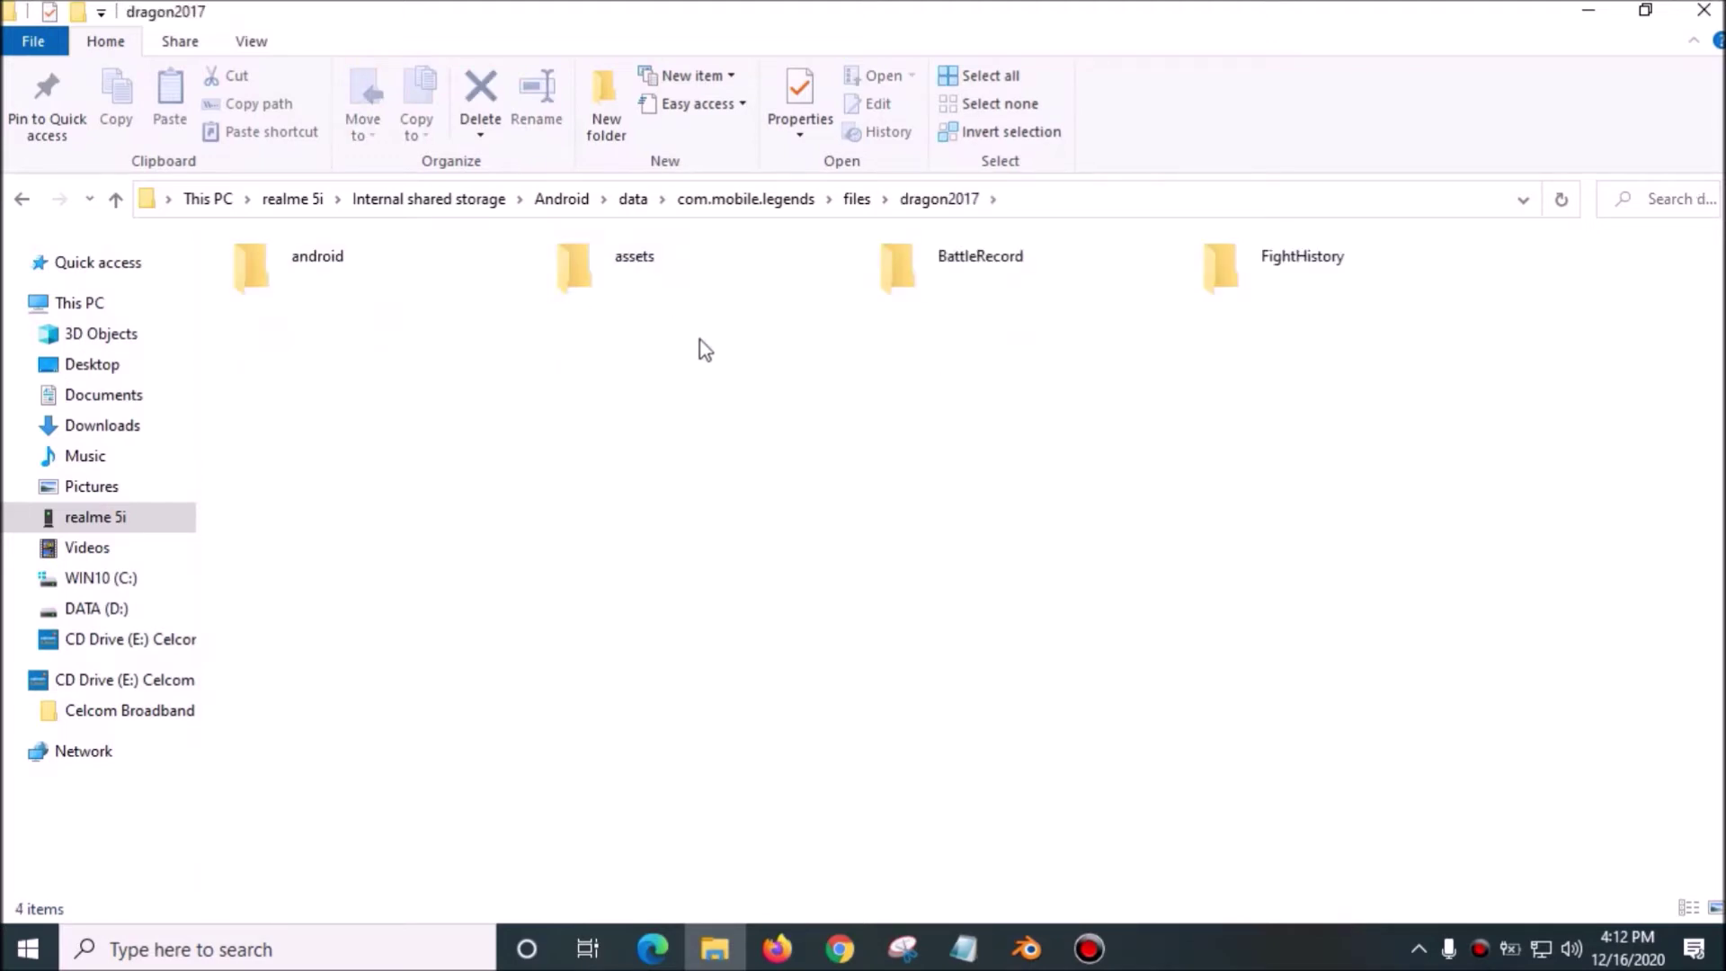
{"action": "double_click", "coordinate": [661, 303]}
{"action": "double_click", "coordinate": [658, 301]}
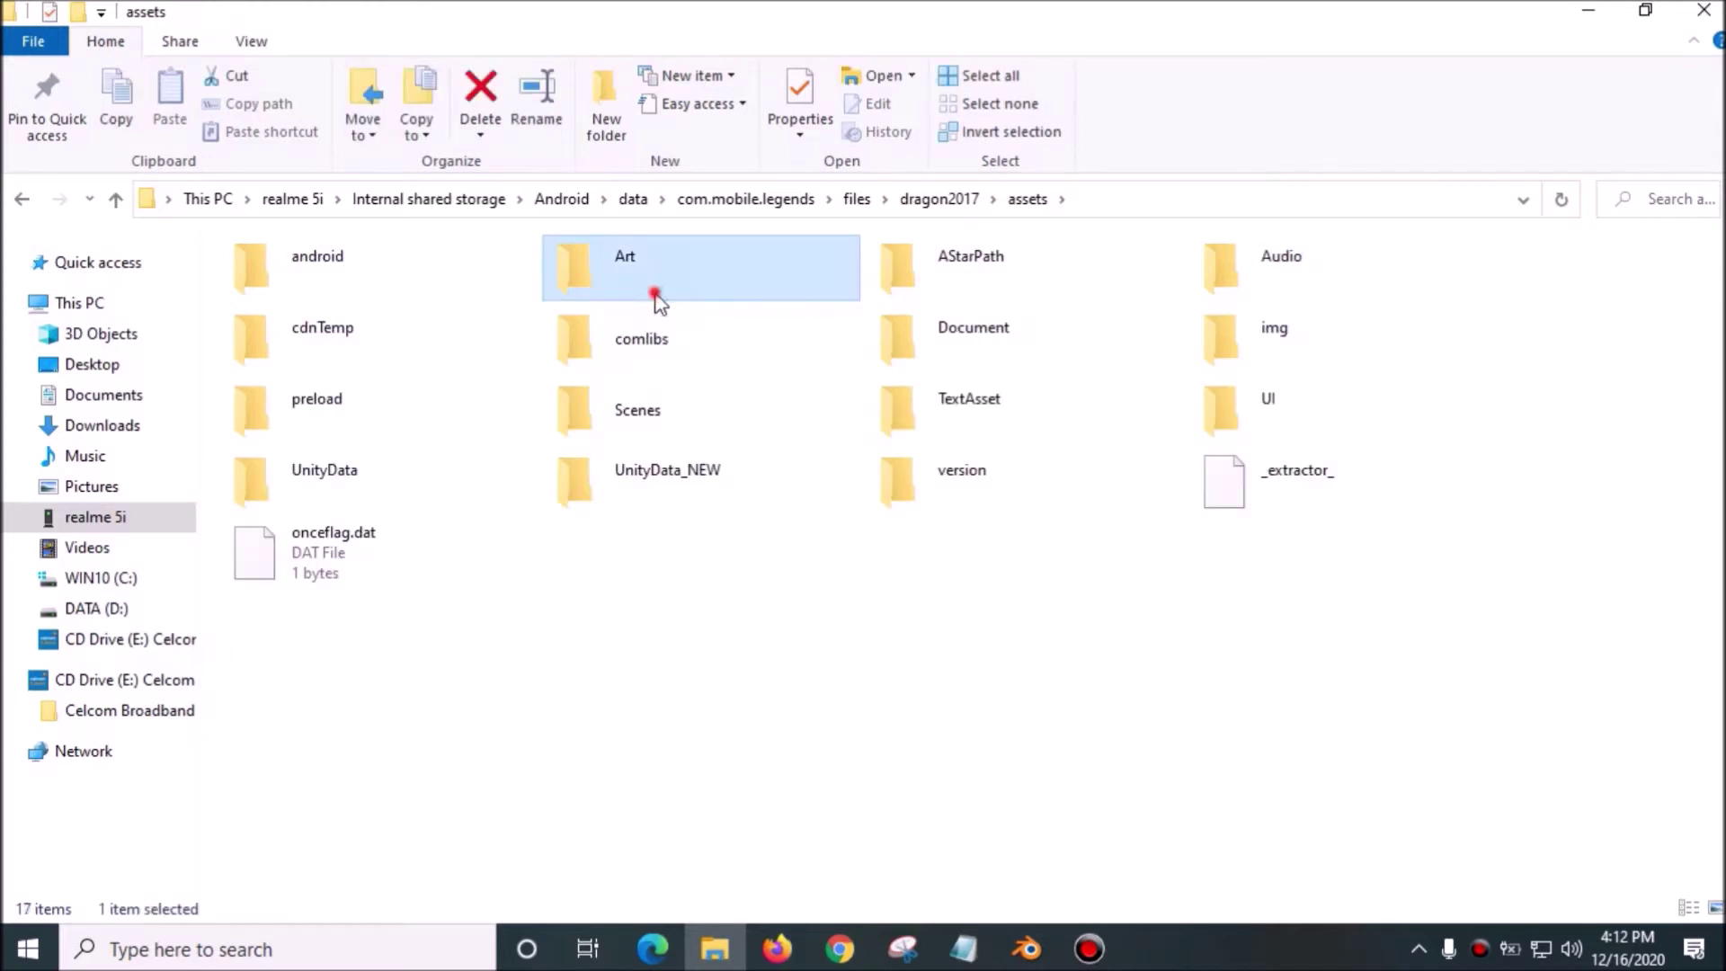
{"action": "double_click", "coordinate": [315, 285]}
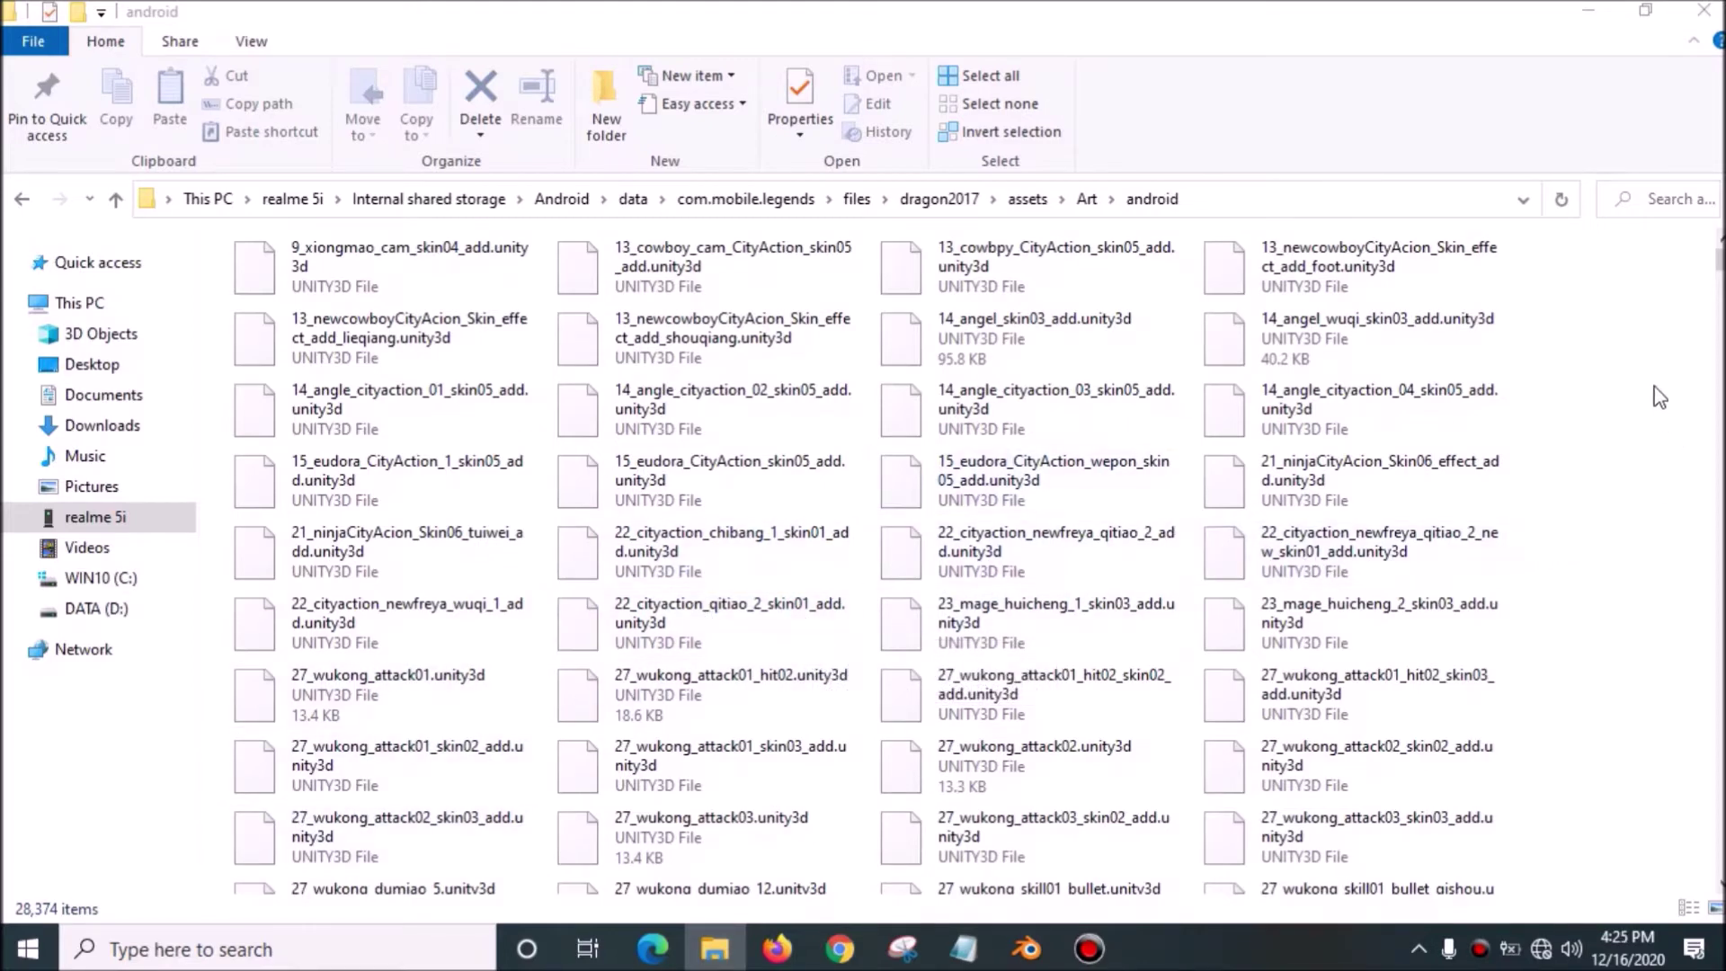
Minimize the open windows, view the contents of the ML ALL FILE folder on the desktop and close it.
{"action": "left_click", "coordinate": [1587, 11]}
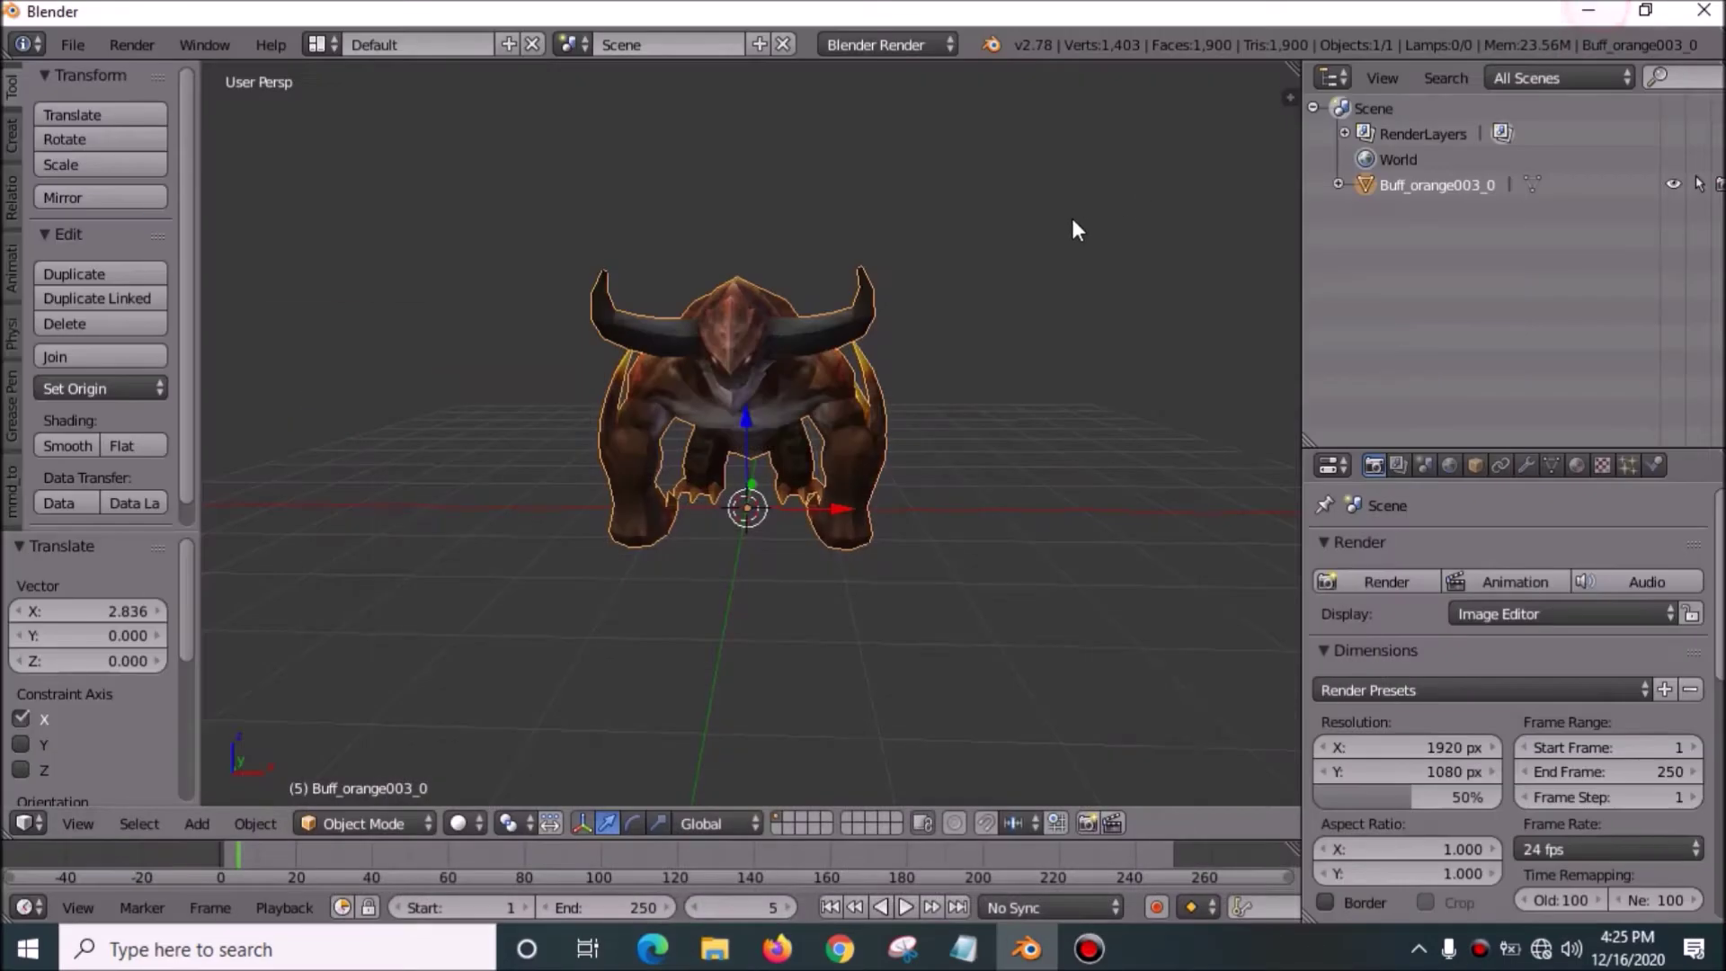
{"action": "left_click", "coordinate": [1587, 11]}
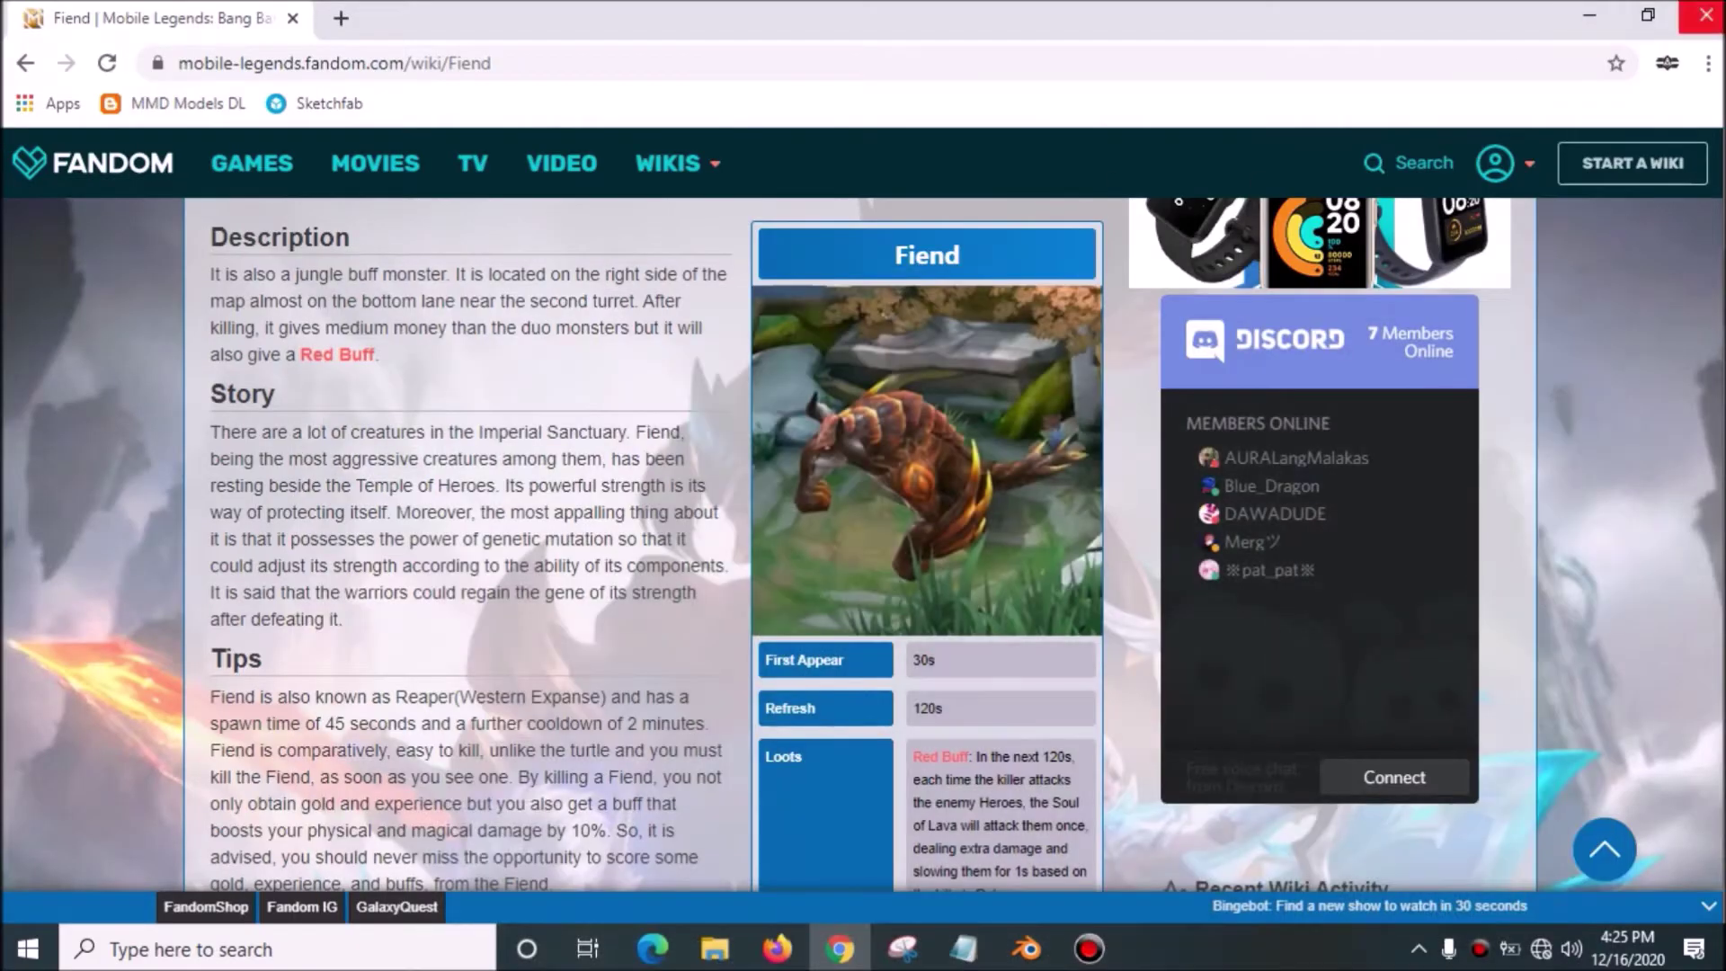
{"action": "left_click", "coordinate": [1587, 13]}
{"action": "left_click", "coordinate": [1094, 100]}
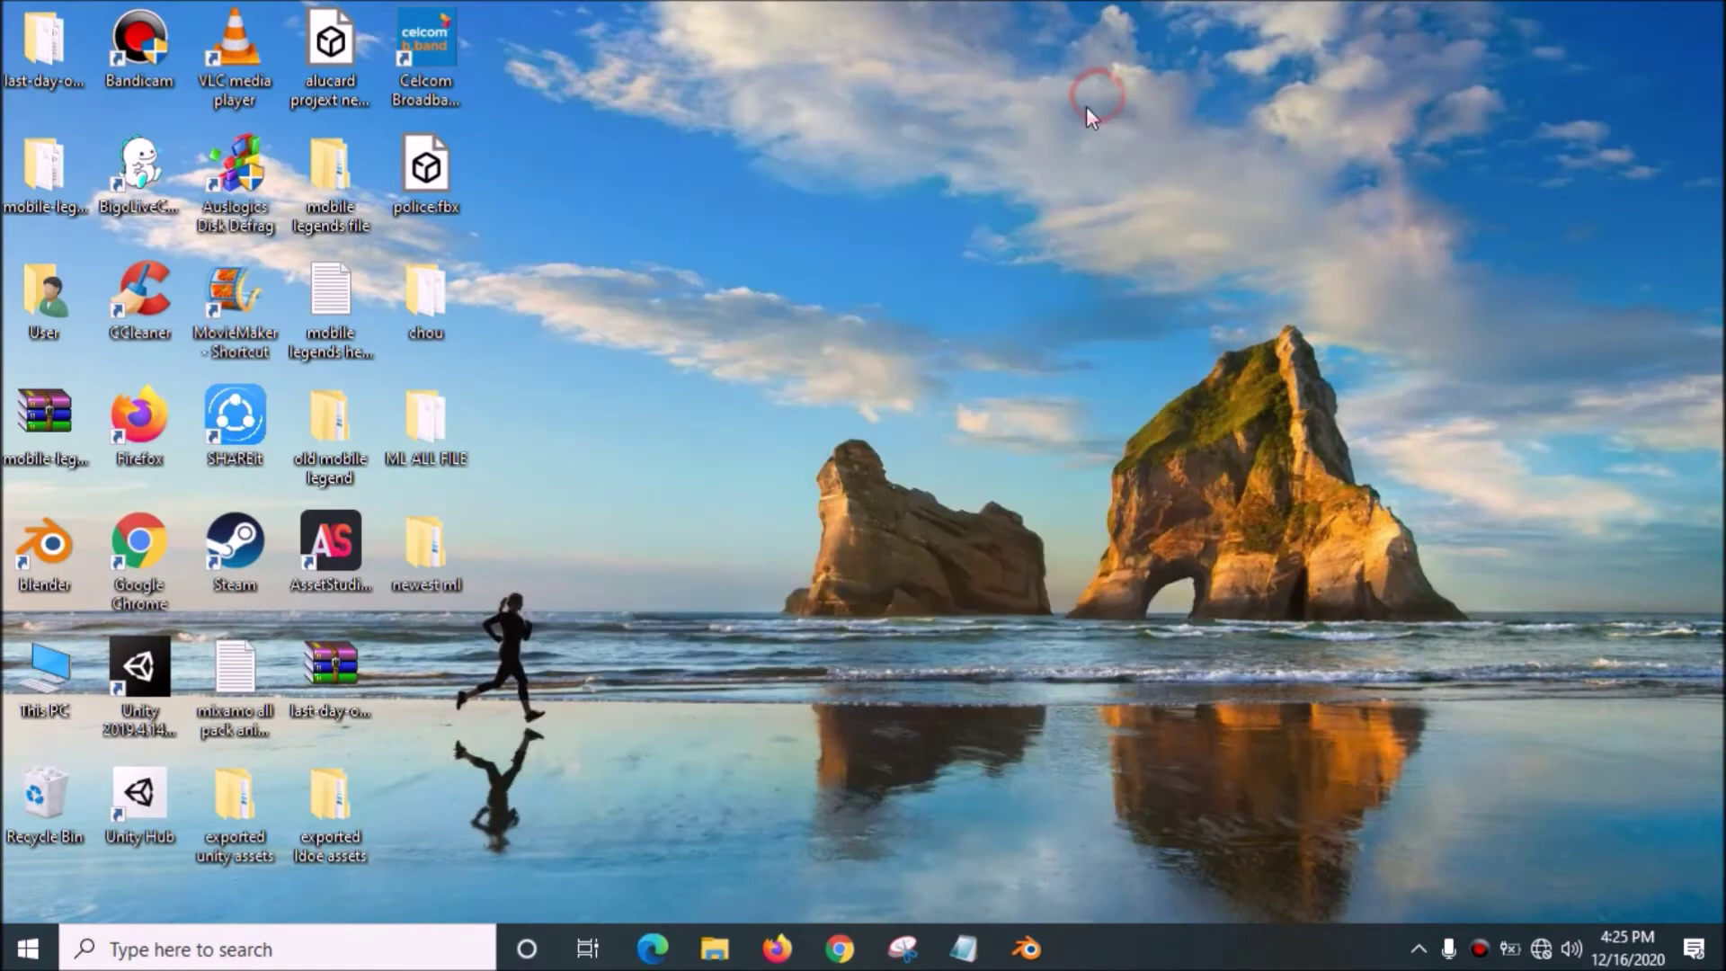
{"action": "left_click", "coordinate": [444, 455]}
{"action": "left_click", "coordinate": [439, 413]}
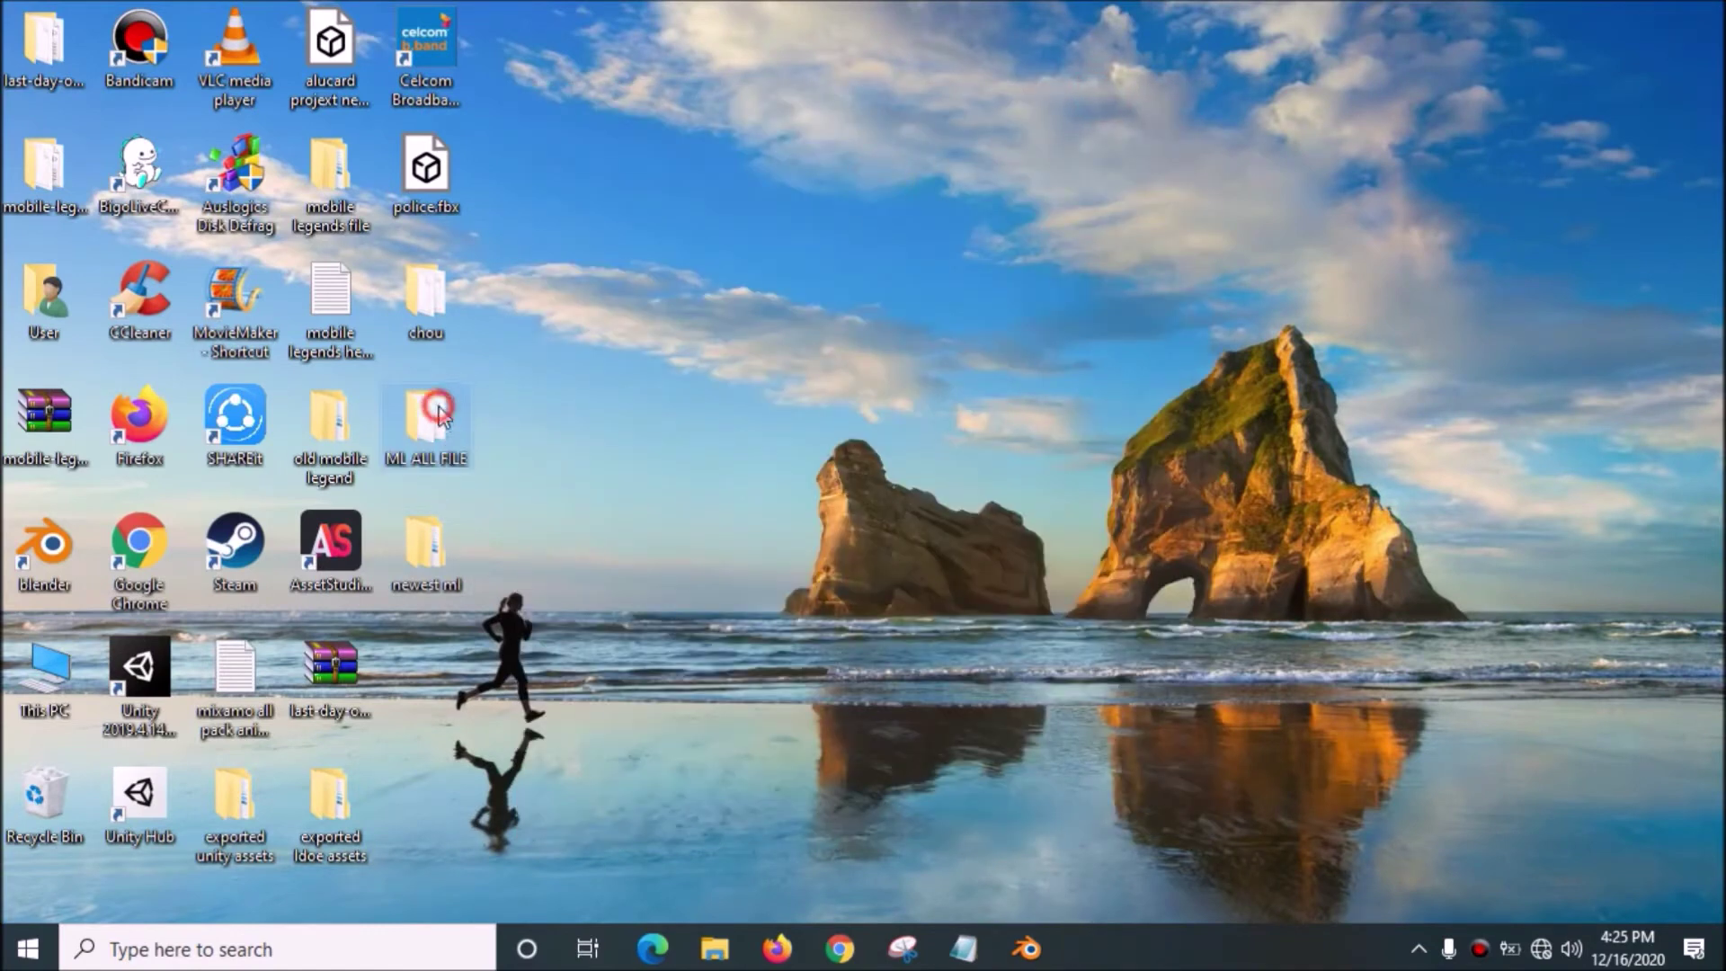
{"action": "double_click", "coordinate": [438, 414]}
{"action": "scroll", "coordinate": [438, 413], "scroll_direction": "down", "scroll_amount": 3}
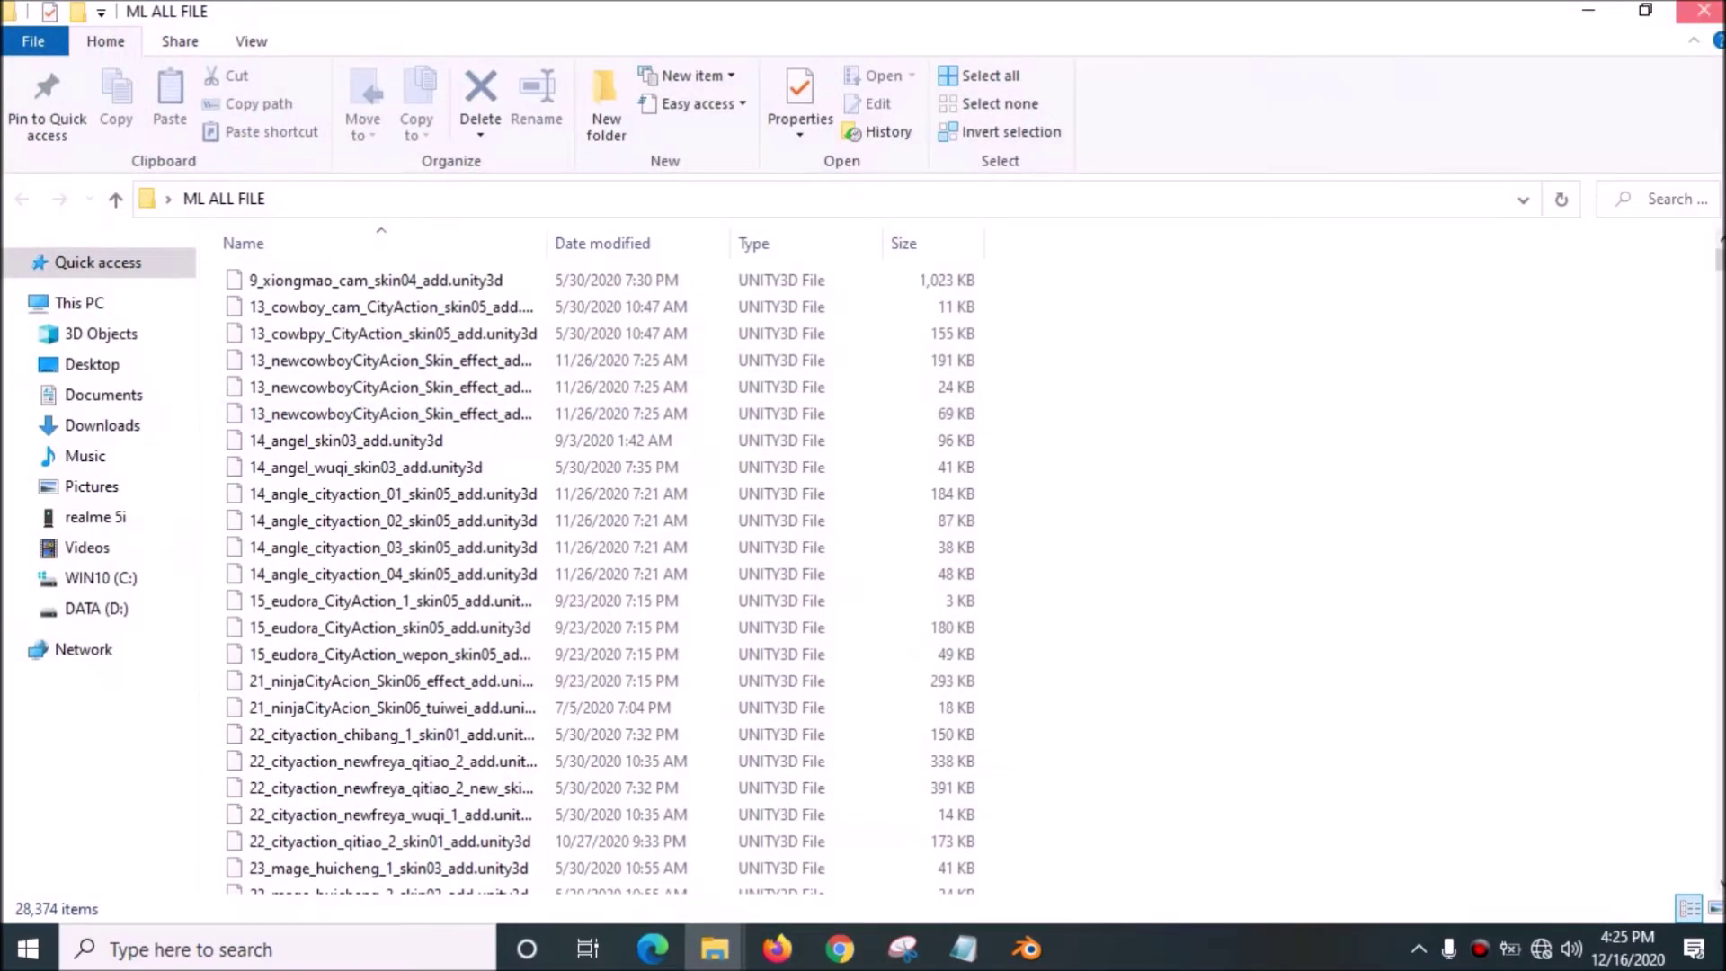
{"action": "left_click", "coordinate": [1703, 11]}
Return to the phone's android asset folder, show its files in Details layout and sort them by size, largest first.
{"action": "left_click", "coordinate": [714, 950]}
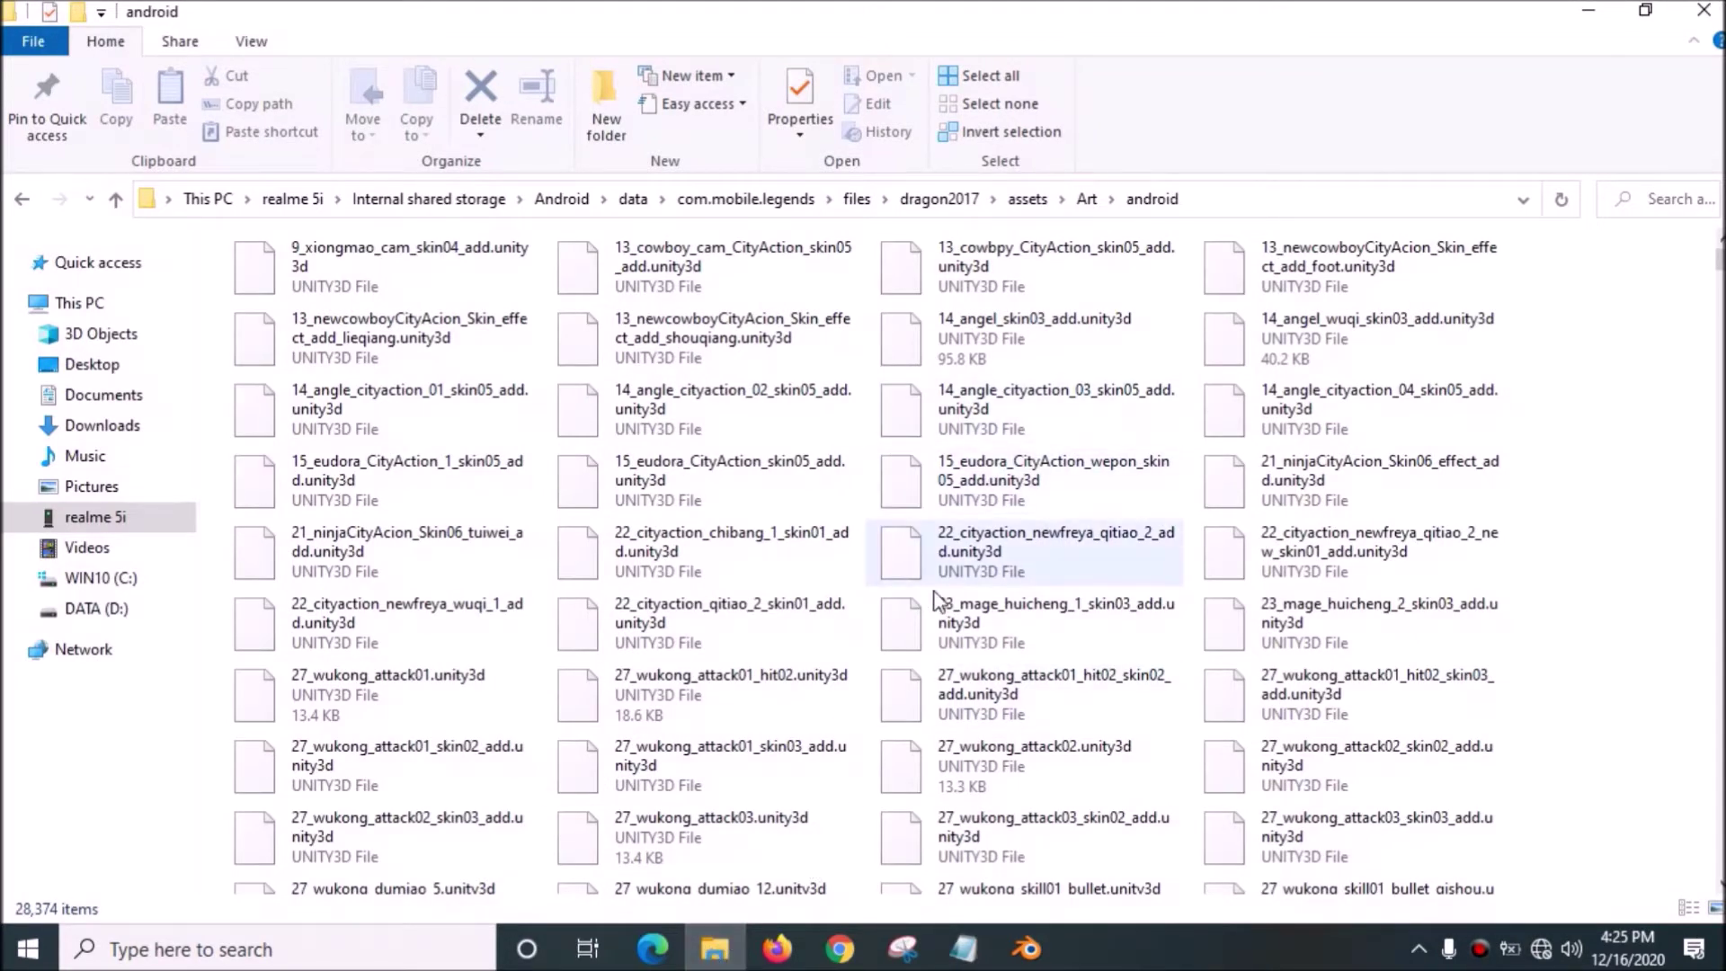
{"action": "left_click", "coordinate": [252, 40]}
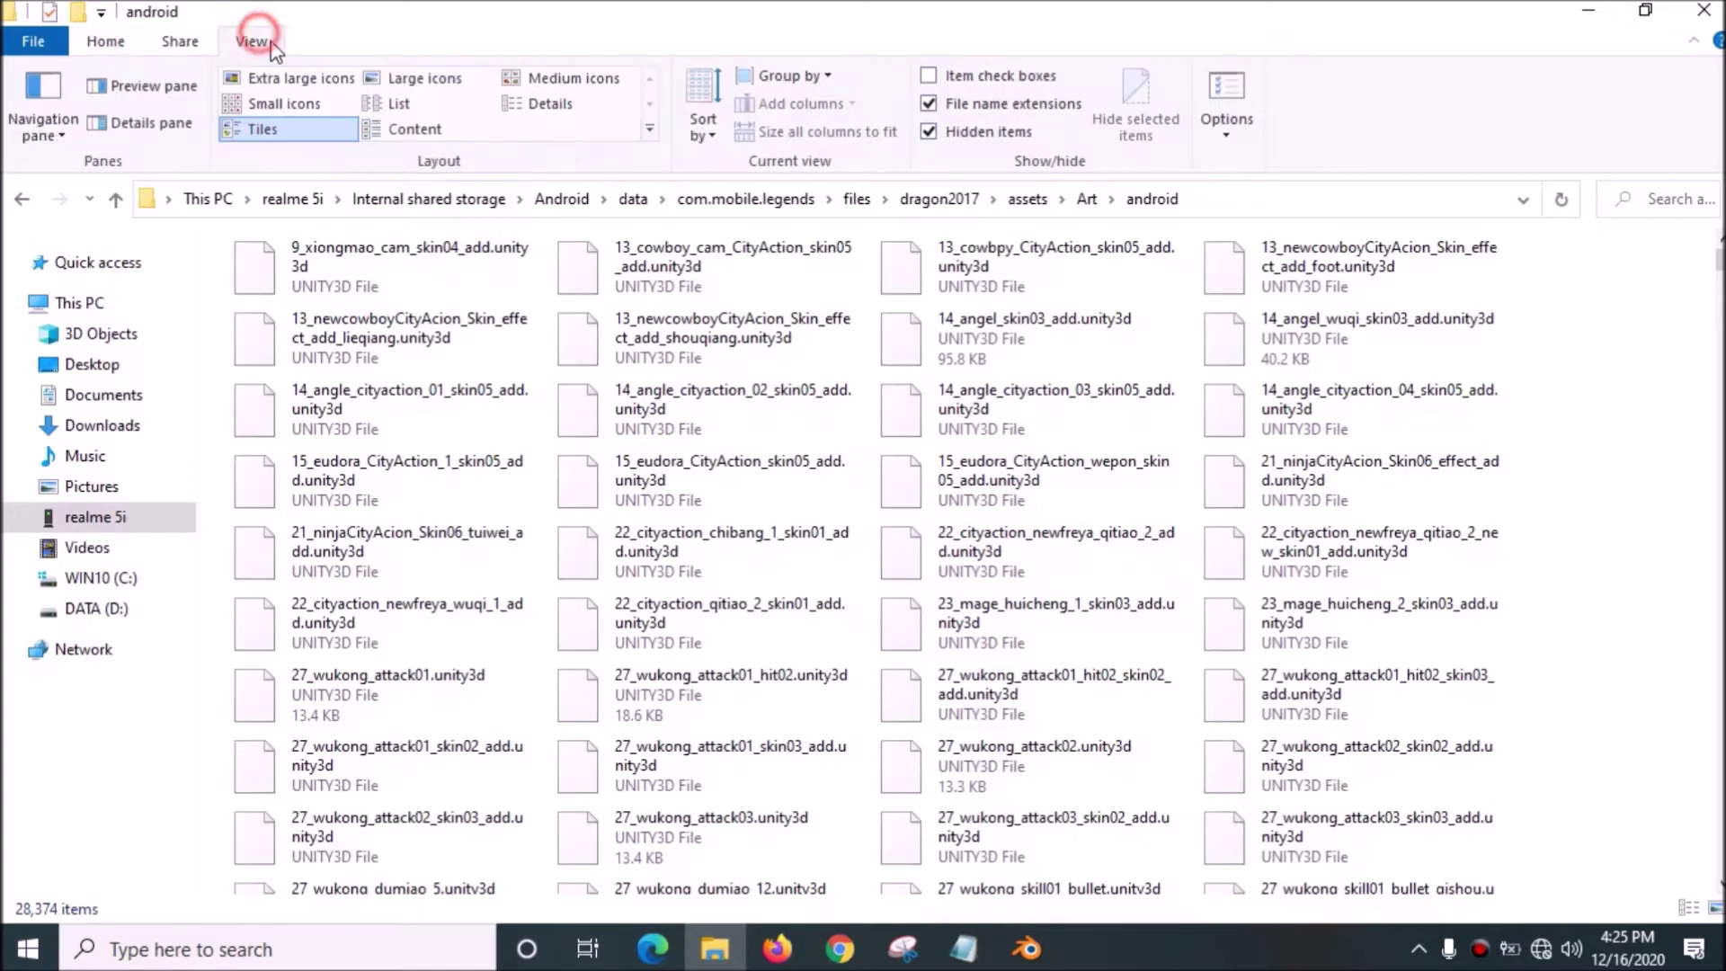
{"action": "left_click", "coordinate": [551, 105]}
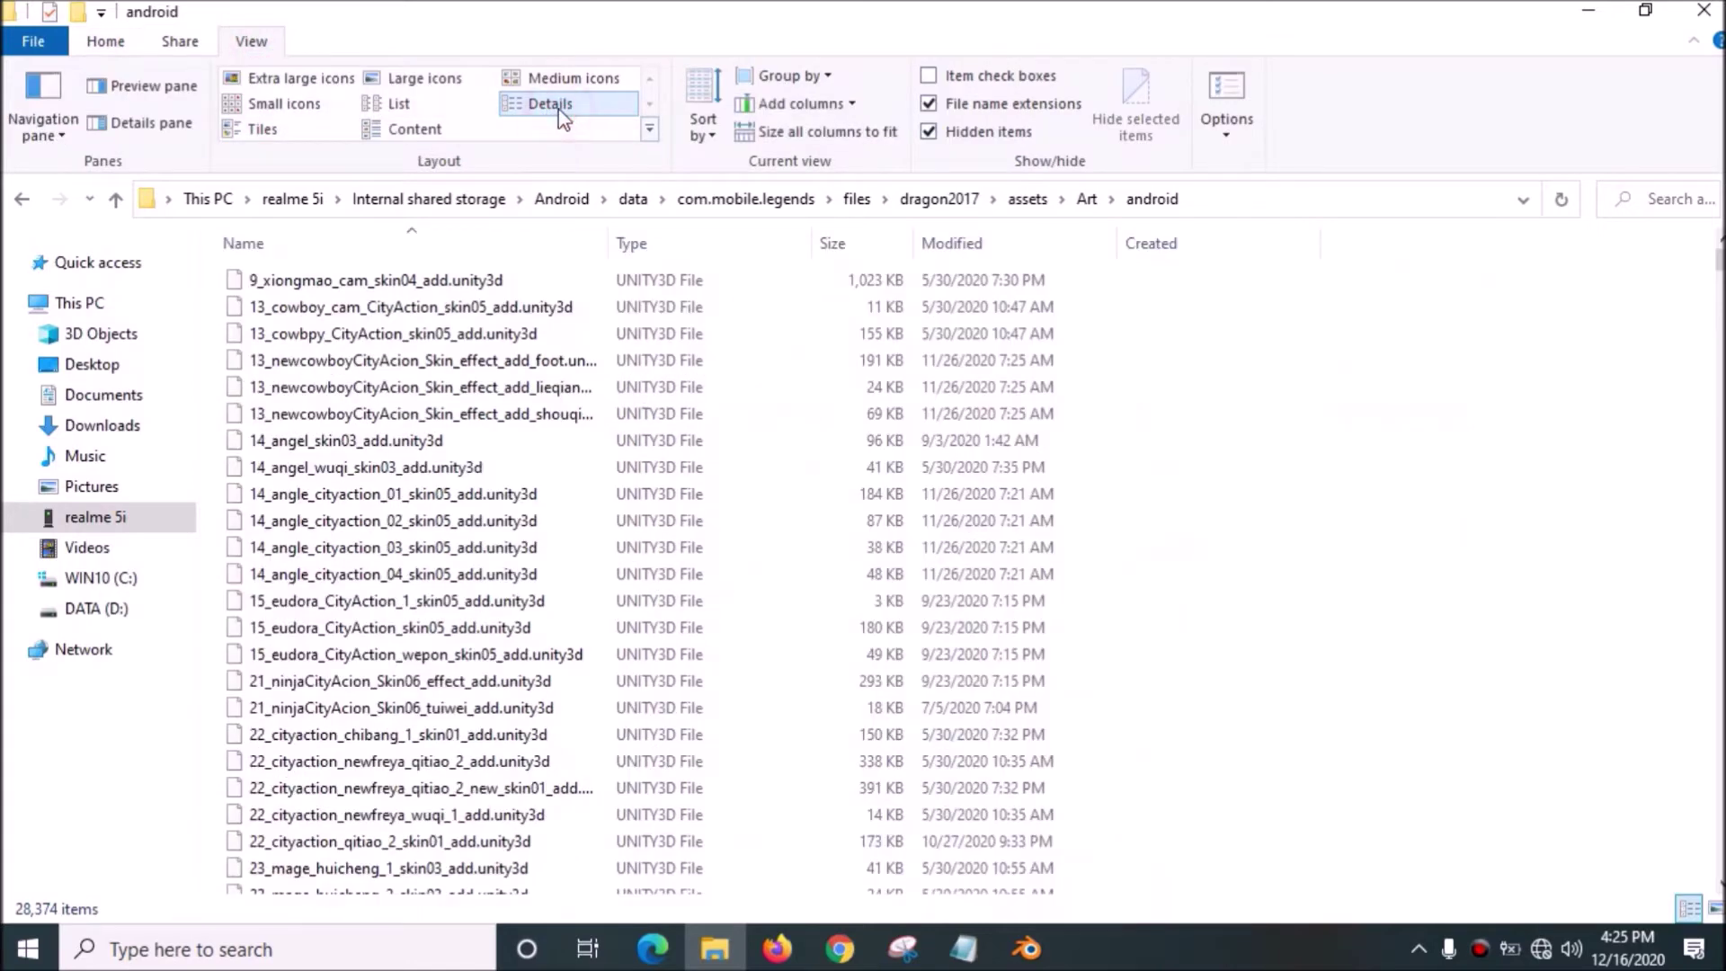
{"action": "left_click", "coordinate": [865, 245]}
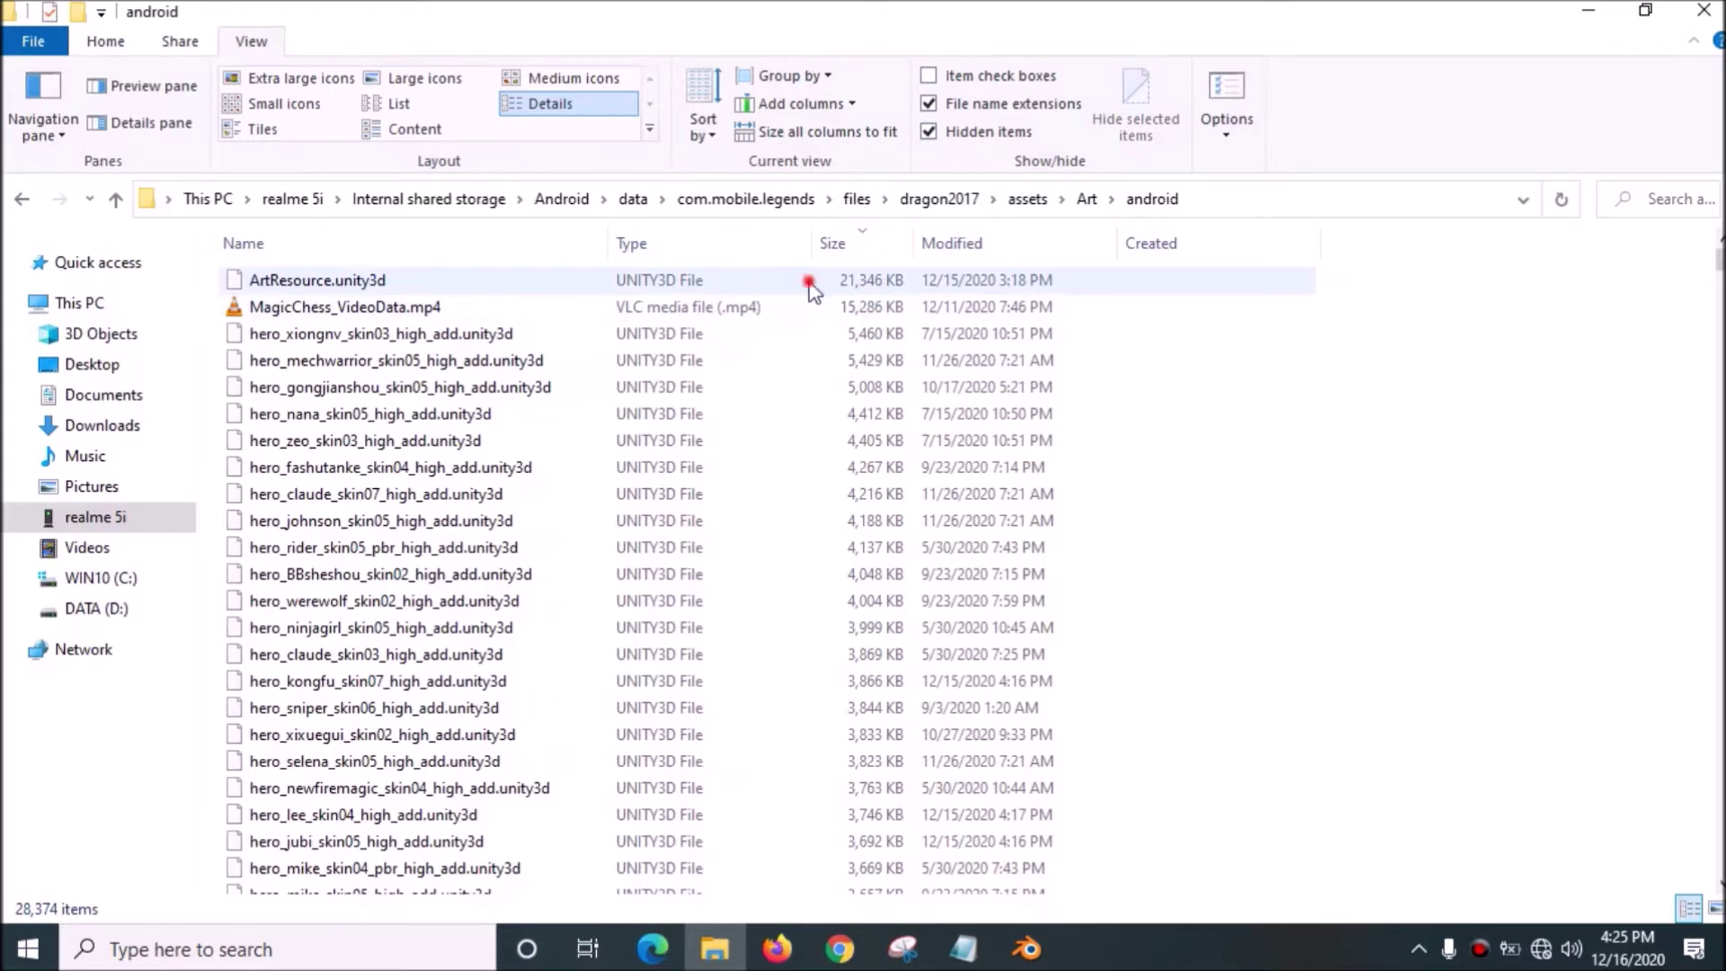
Copy ArtResource.unity3d from the phone's android folder to the desktop, and close the folder window.
{"action": "left_click", "coordinate": [317, 285]}
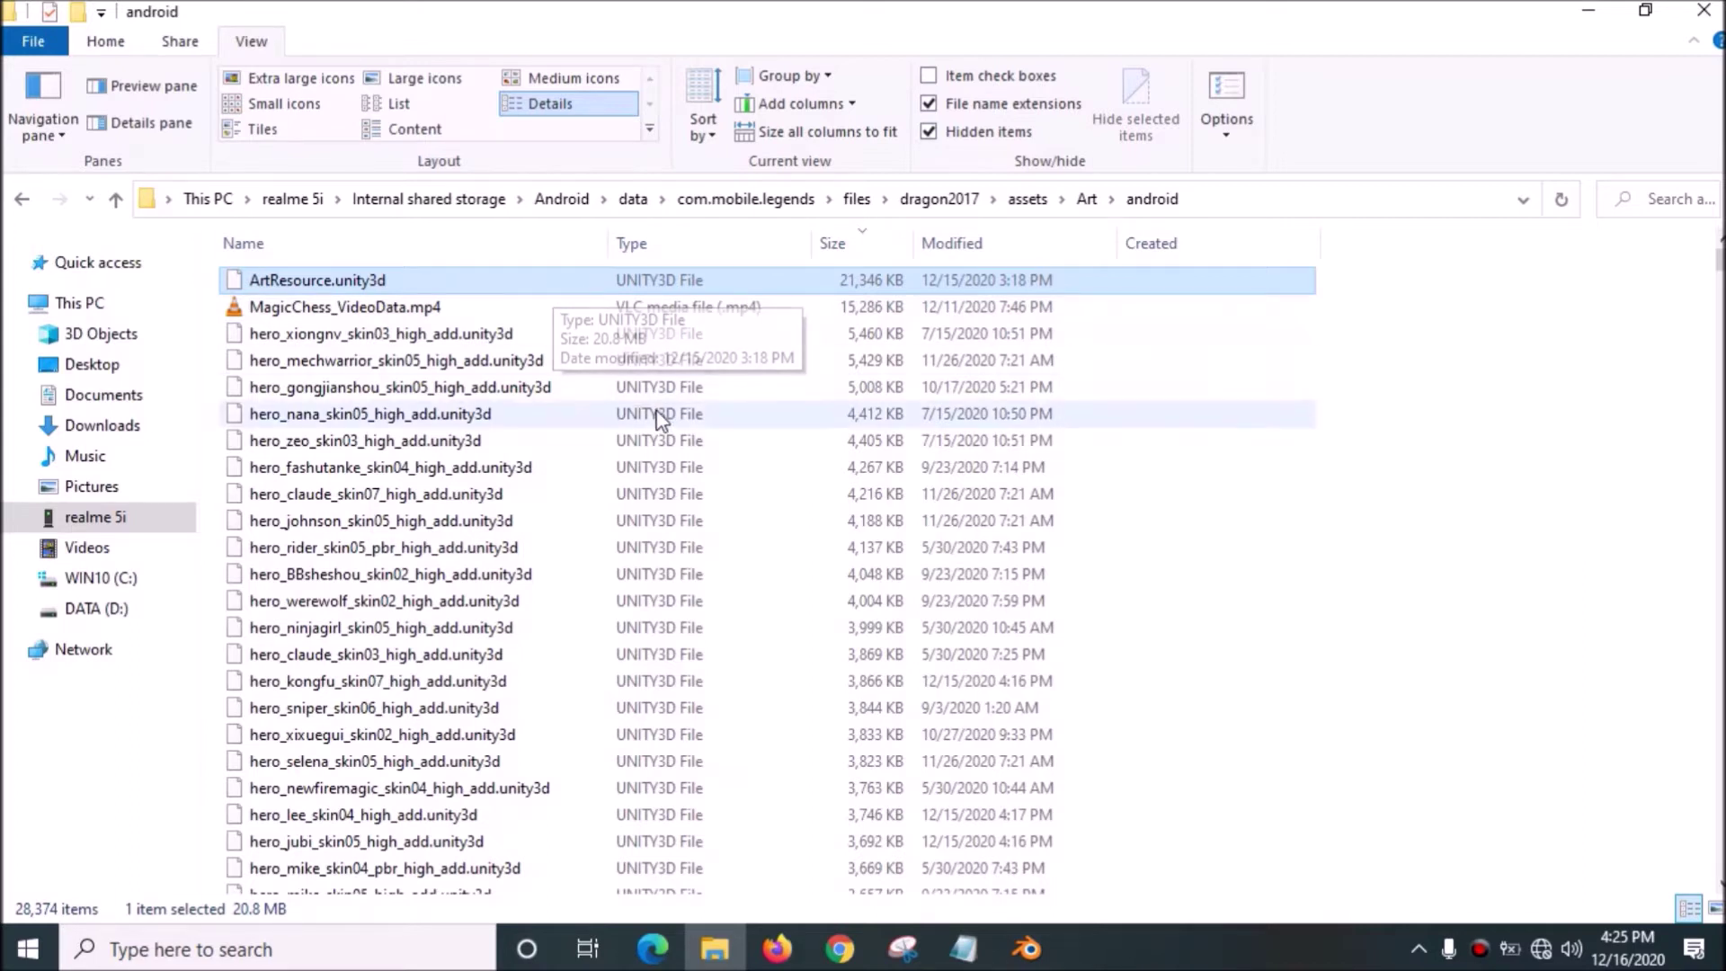
{"action": "left_click", "coordinate": [1588, 11]}
{"action": "left_click", "coordinate": [1064, 327]}
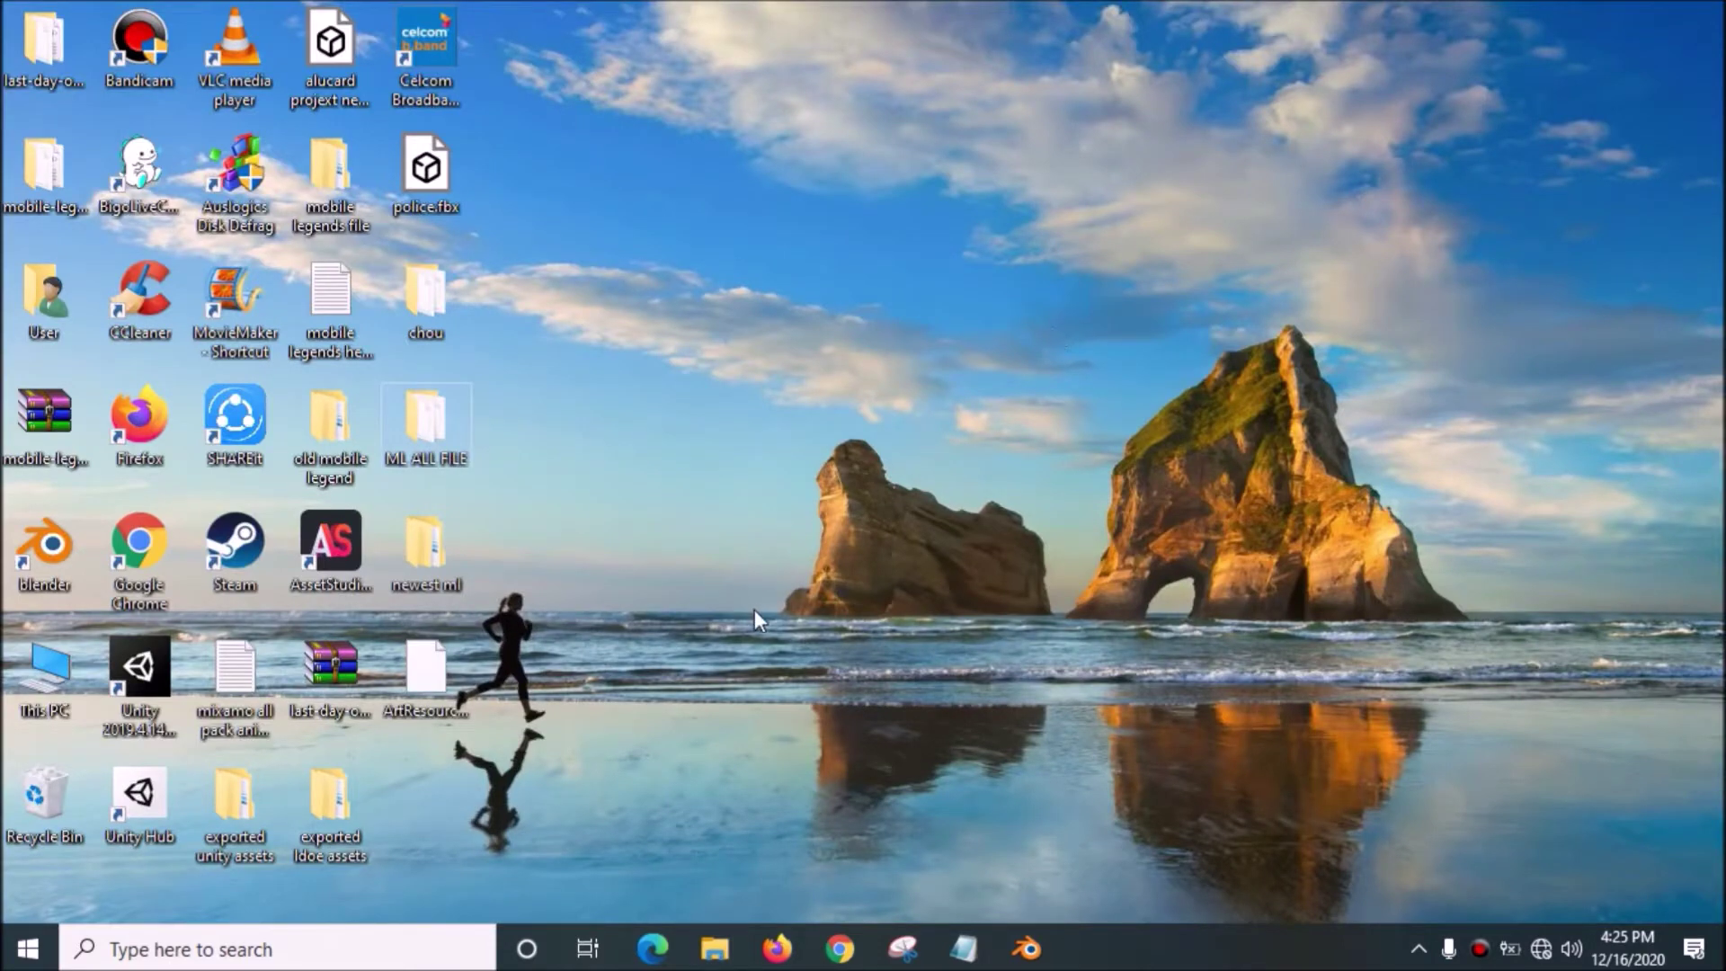
{"action": "left_click", "coordinate": [440, 674]}
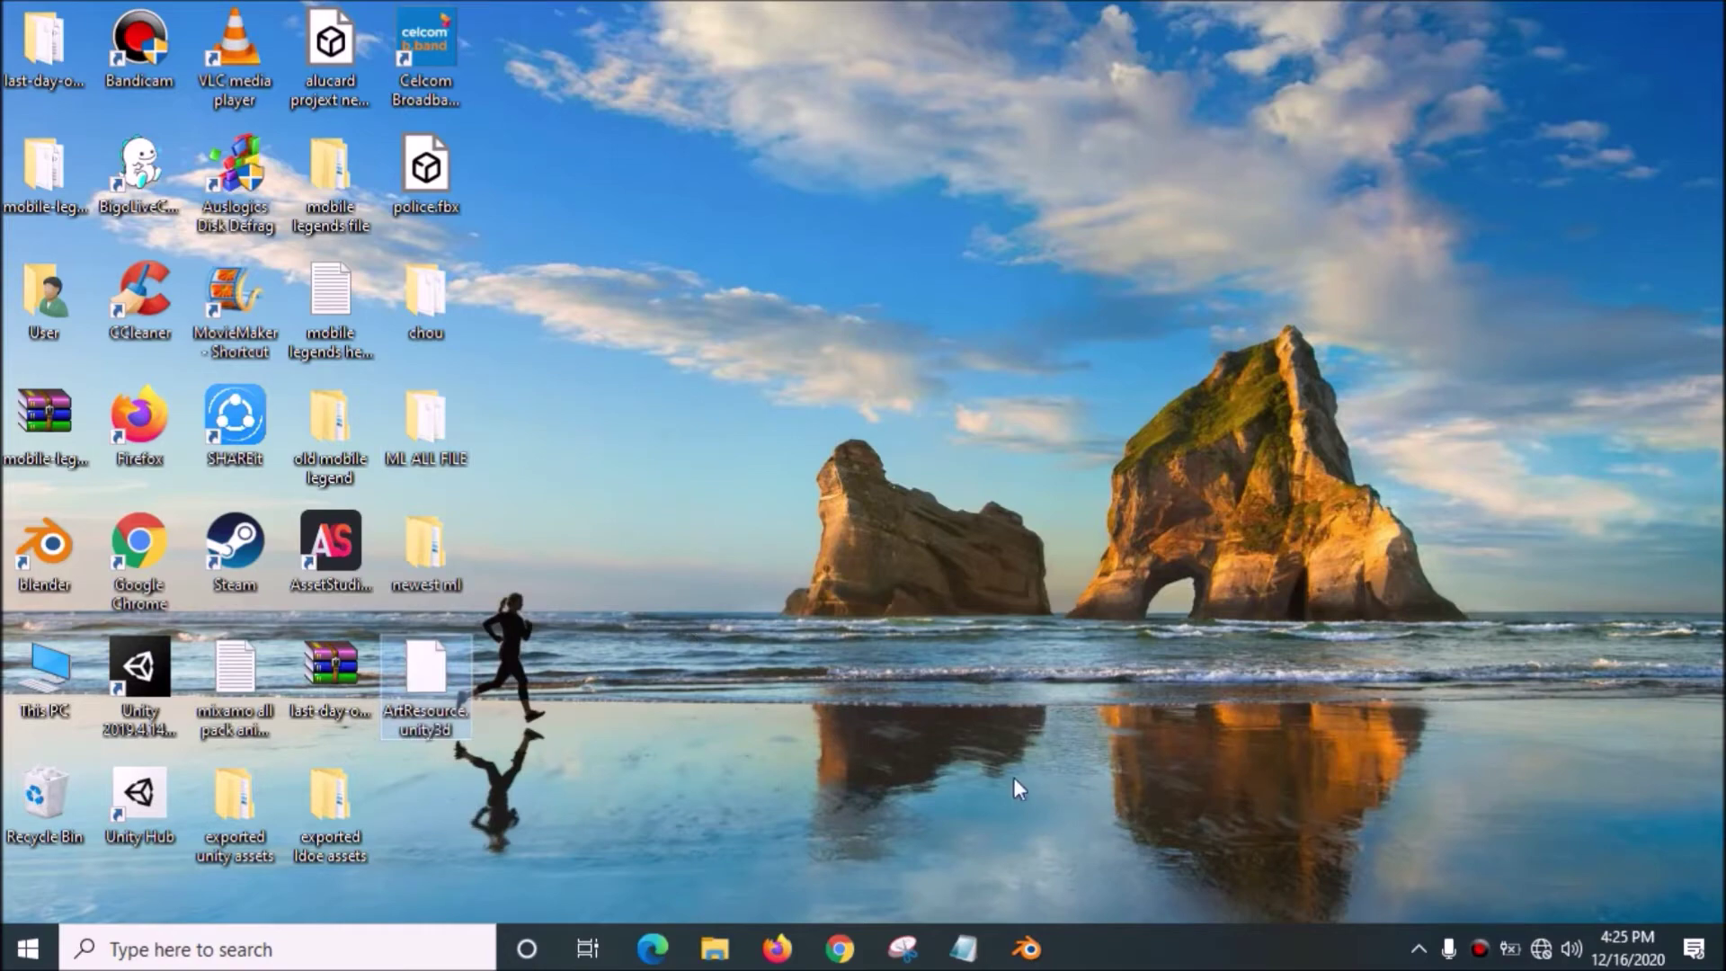
{"action": "left_click", "coordinate": [717, 949]}
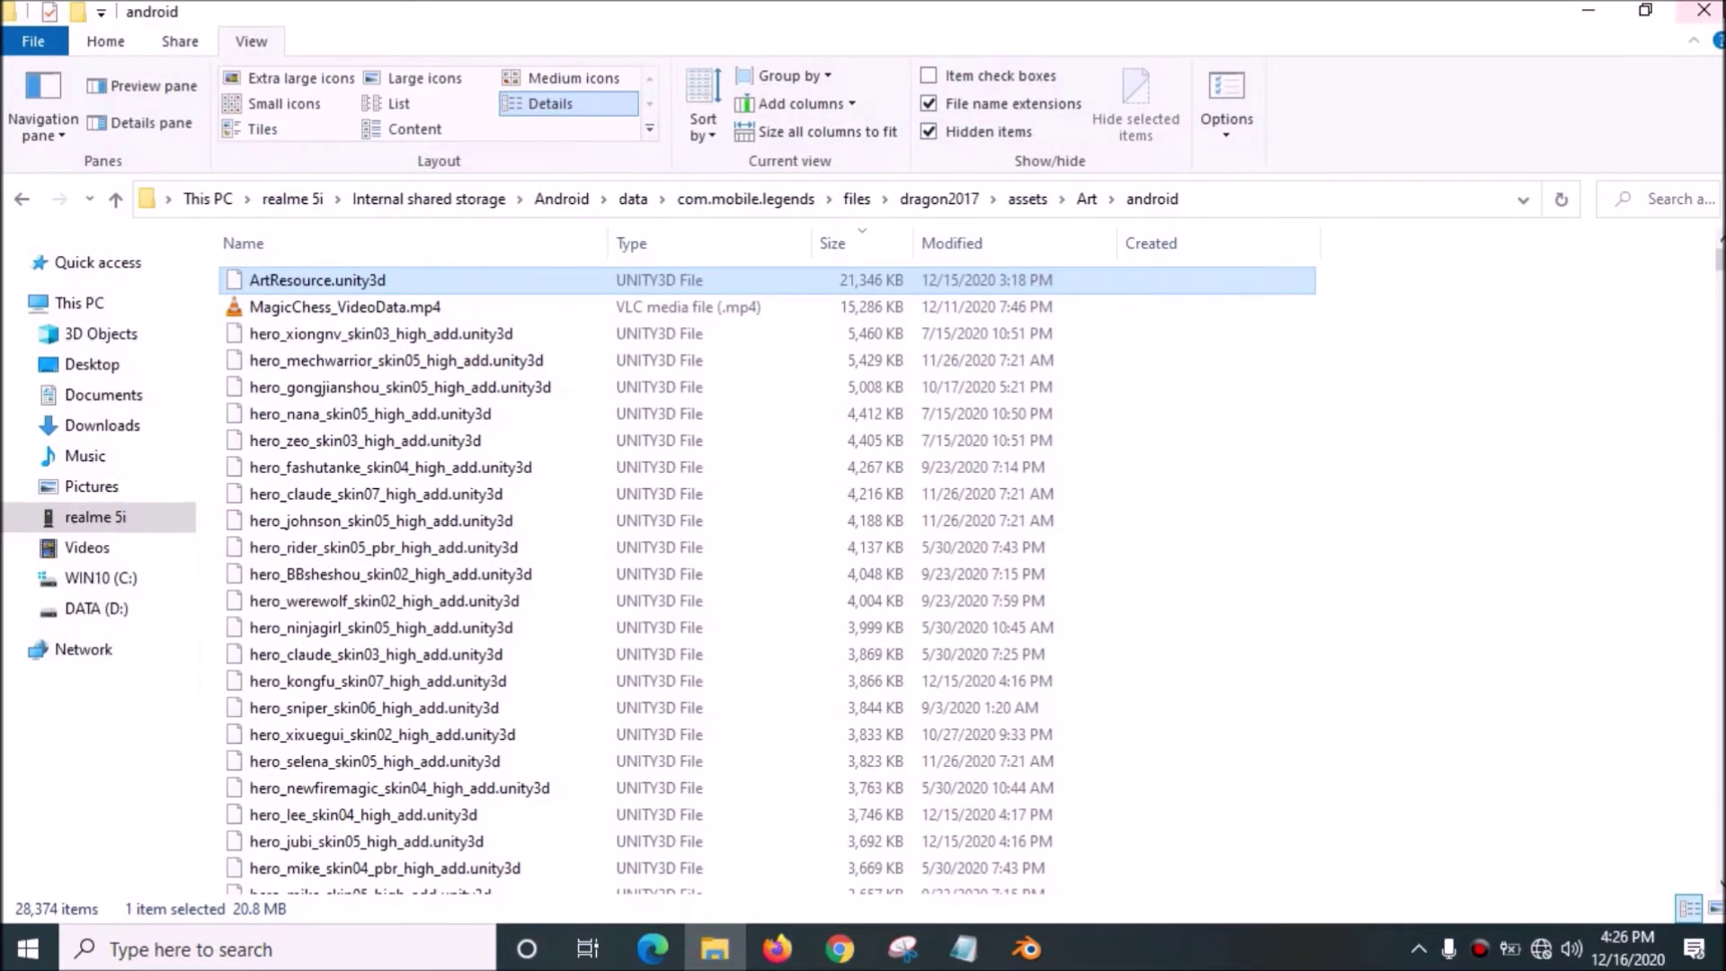
{"action": "left_click", "coordinate": [714, 949]}
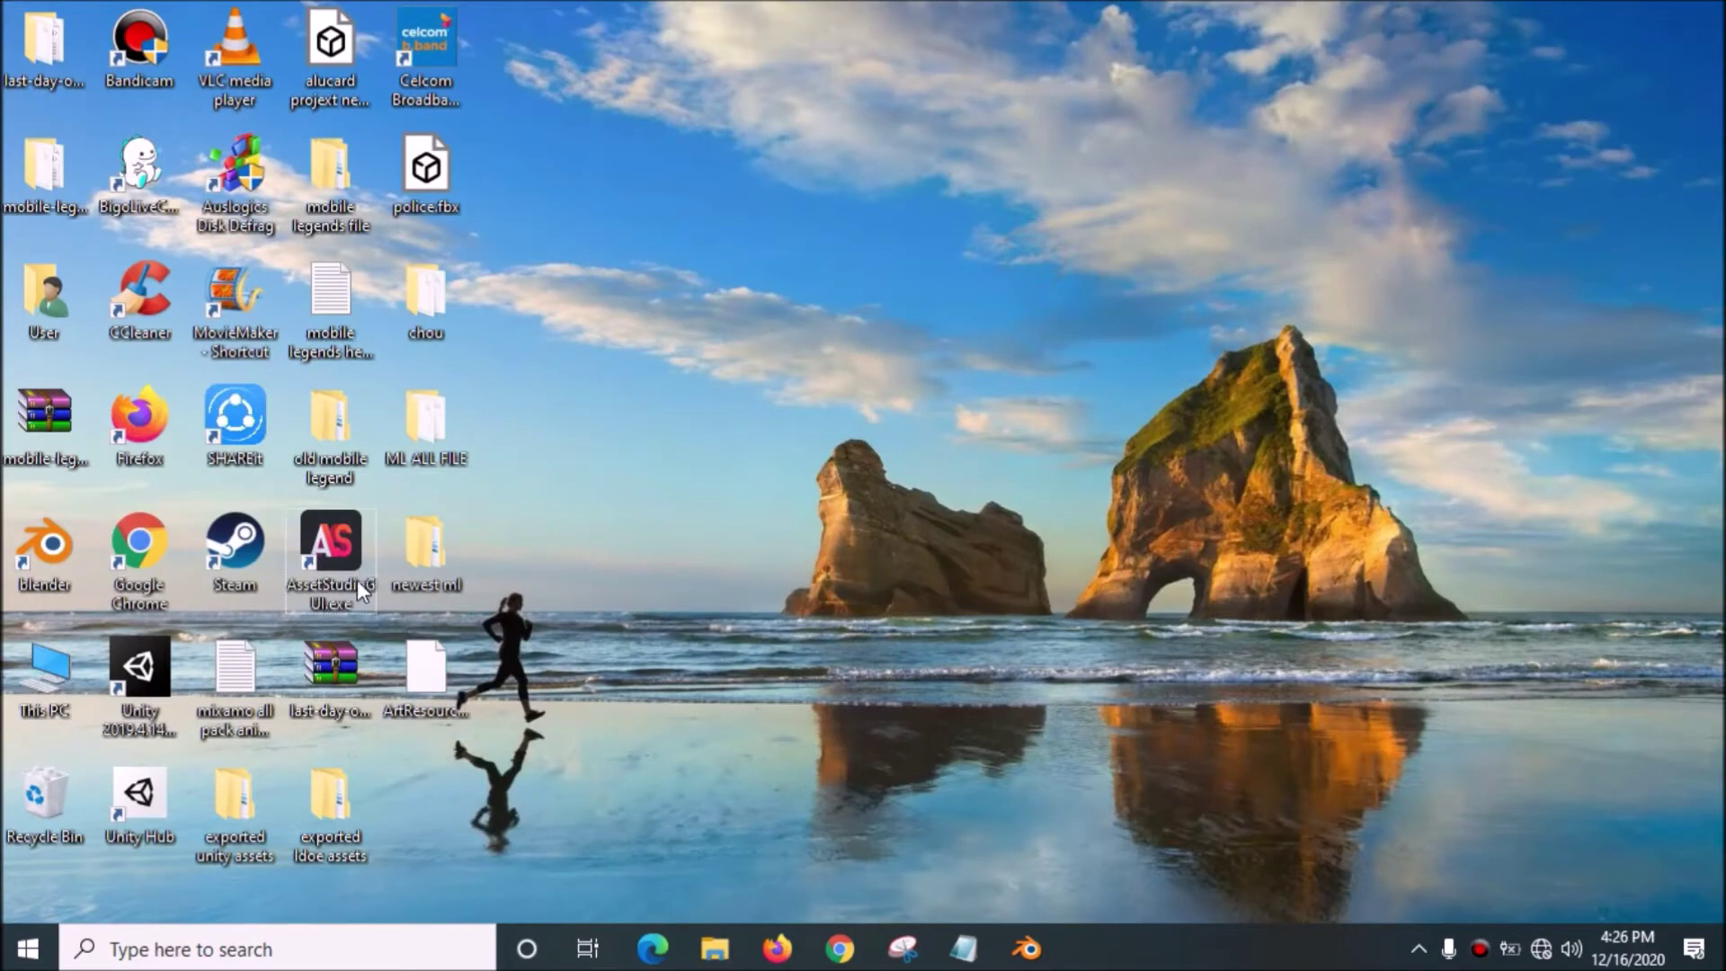
Launch AssetStudioGUI from the desktop and load the ArtResource.unity3d file.
{"action": "left_click", "coordinate": [355, 600]}
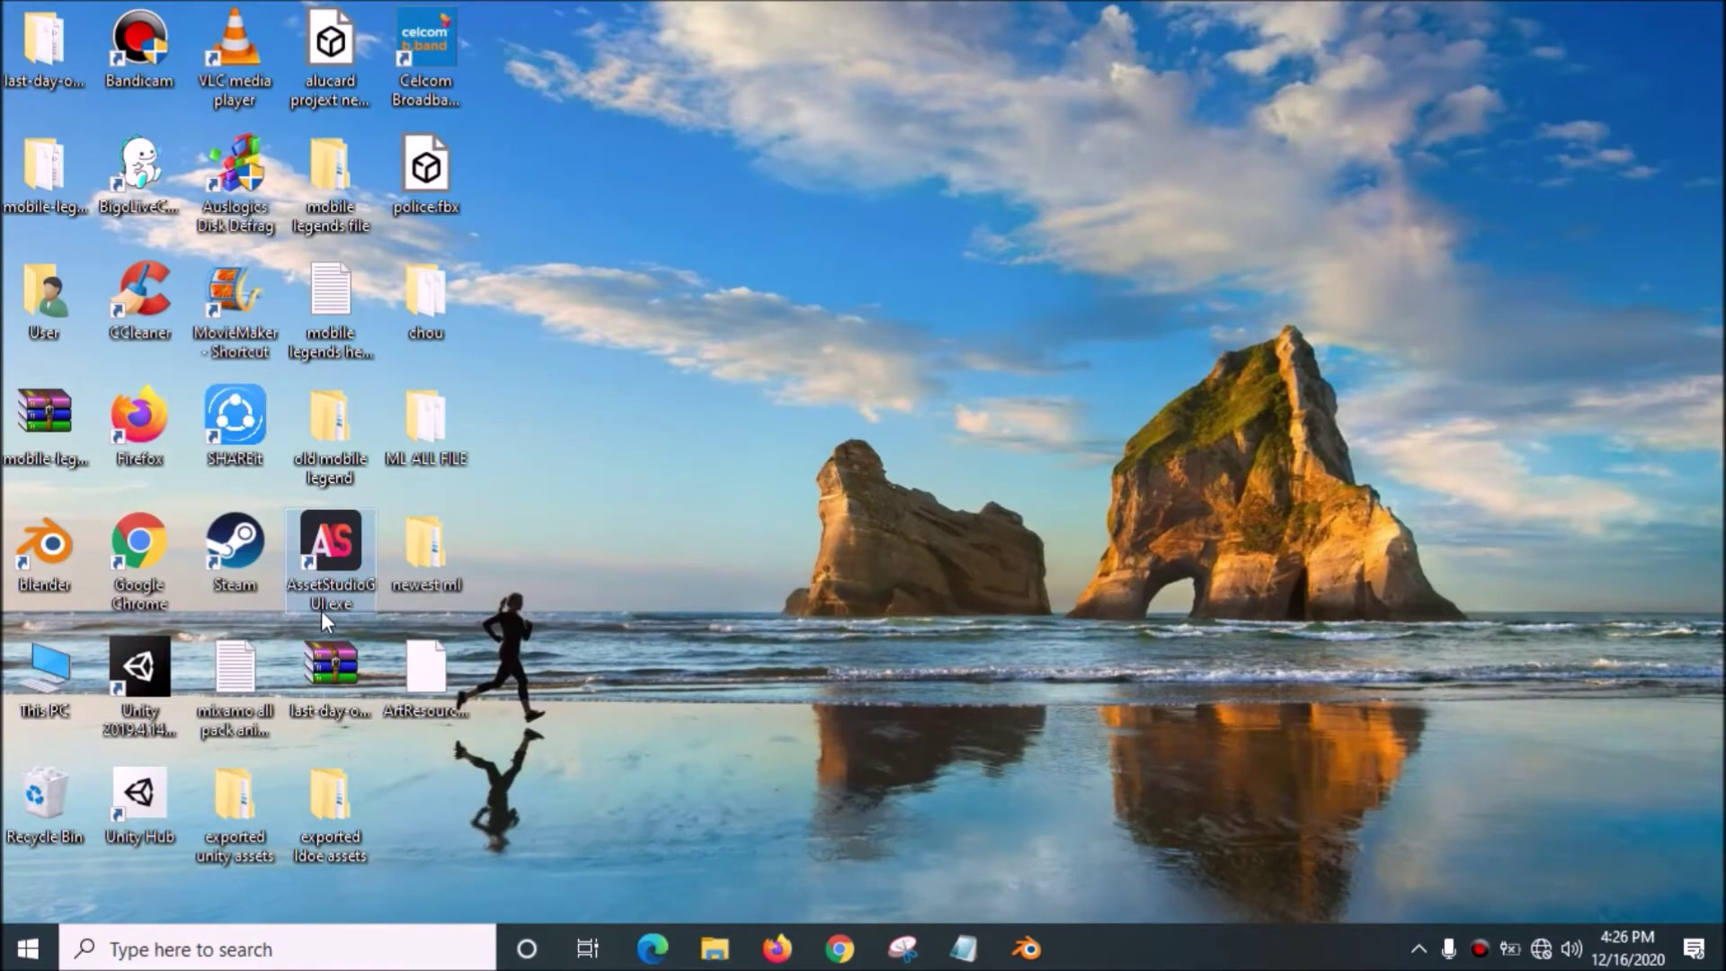
{"action": "double_click", "coordinate": [343, 569]}
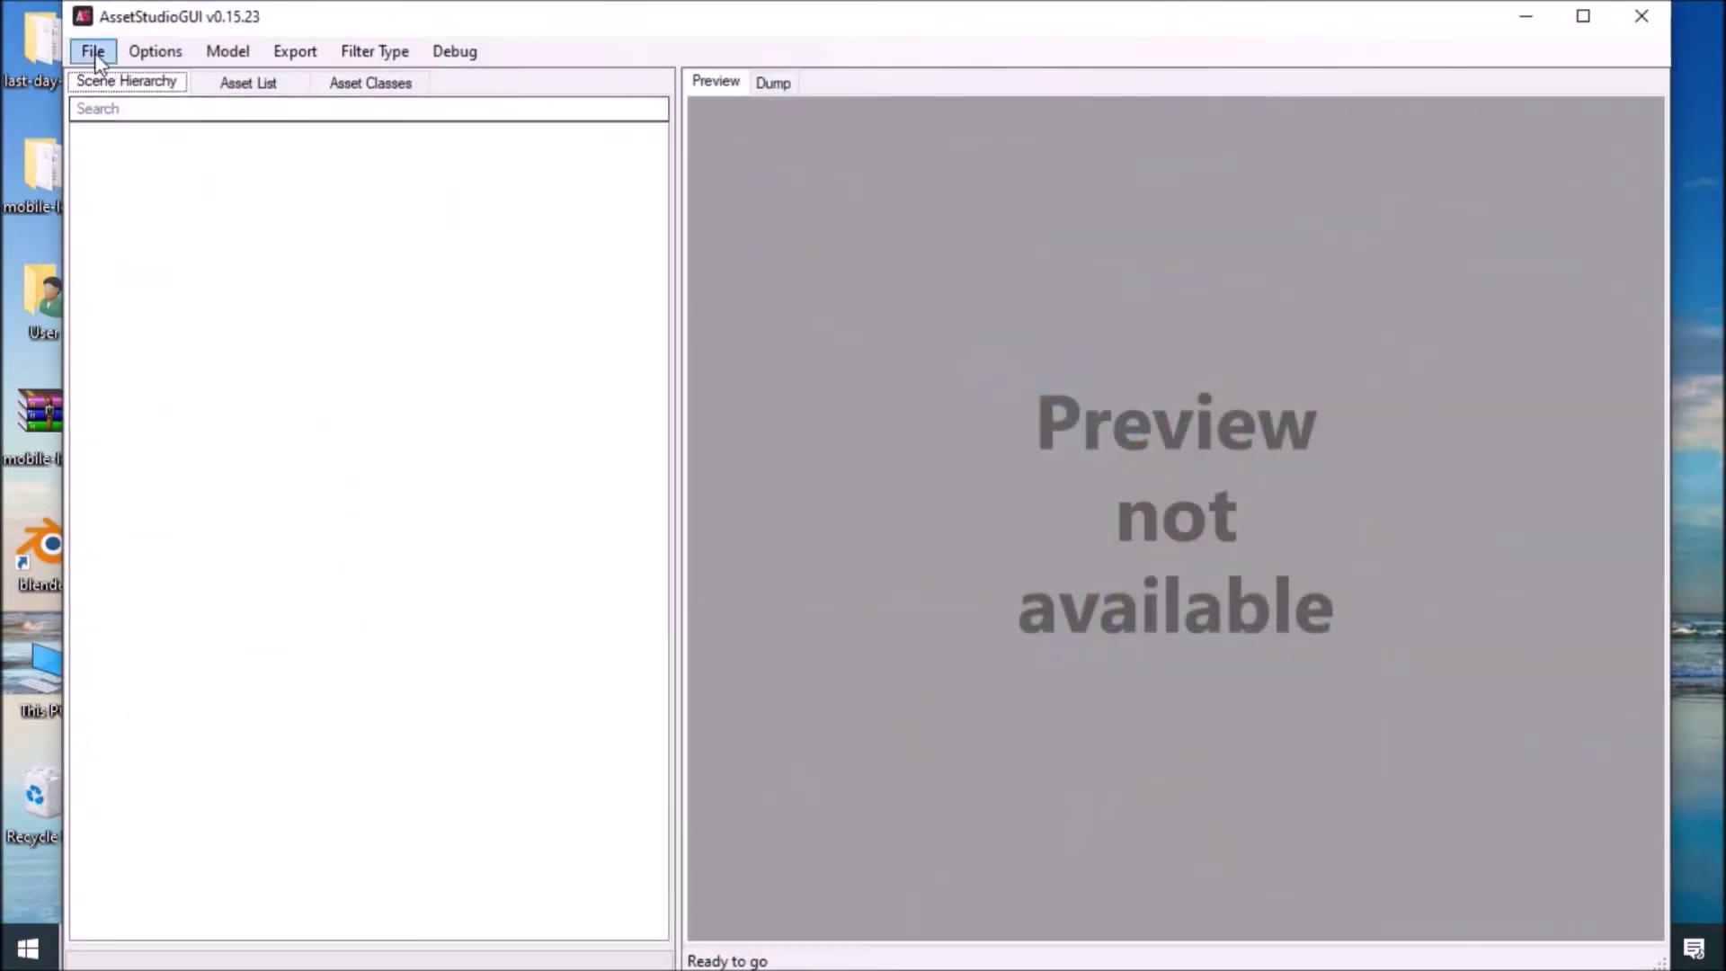
{"action": "left_click", "coordinate": [93, 51]}
{"action": "left_click", "coordinate": [148, 78]}
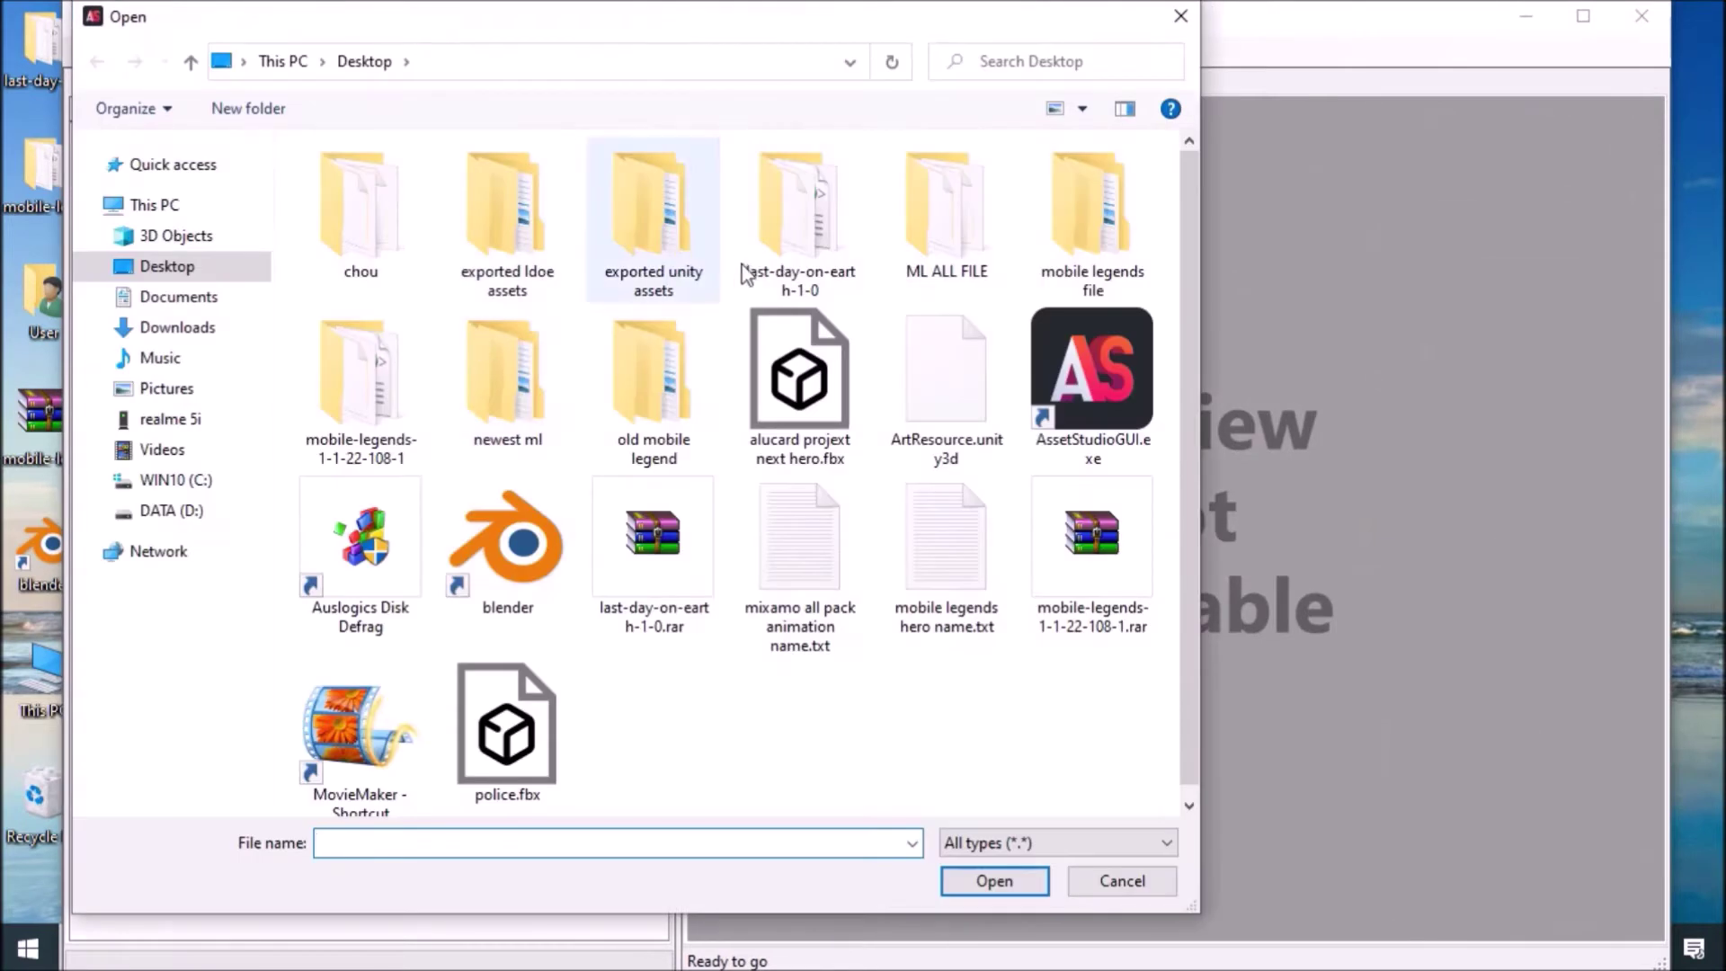
{"action": "left_click", "coordinate": [969, 381]}
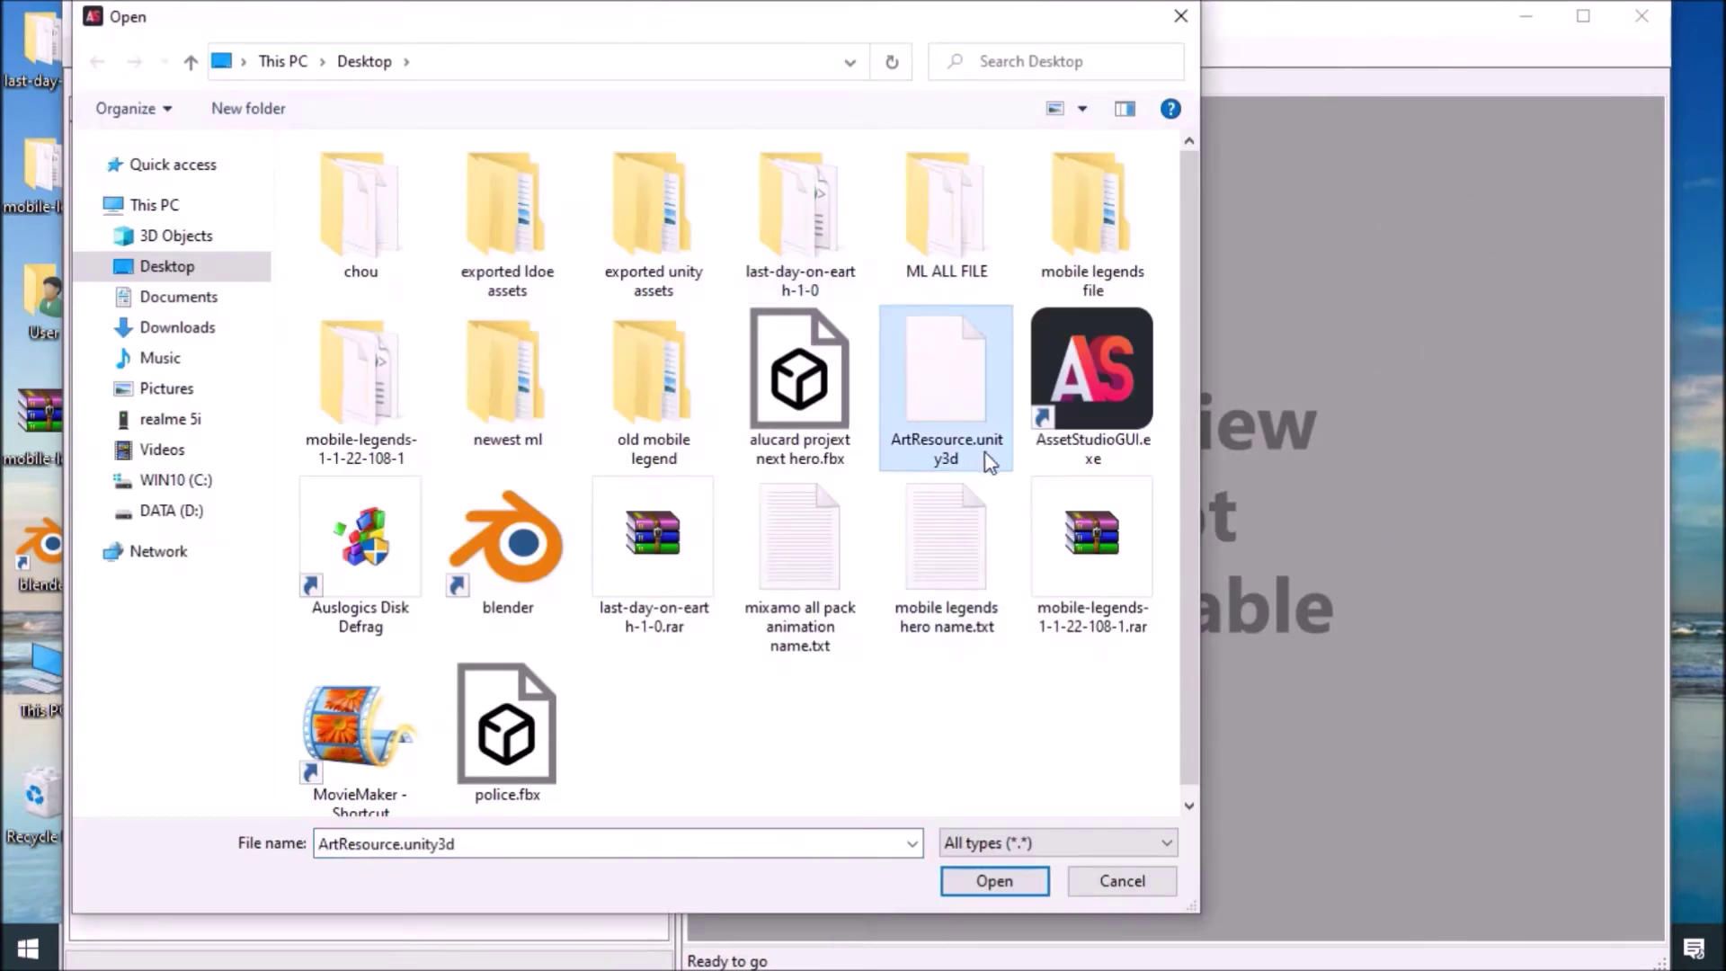
{"action": "left_click", "coordinate": [996, 882]}
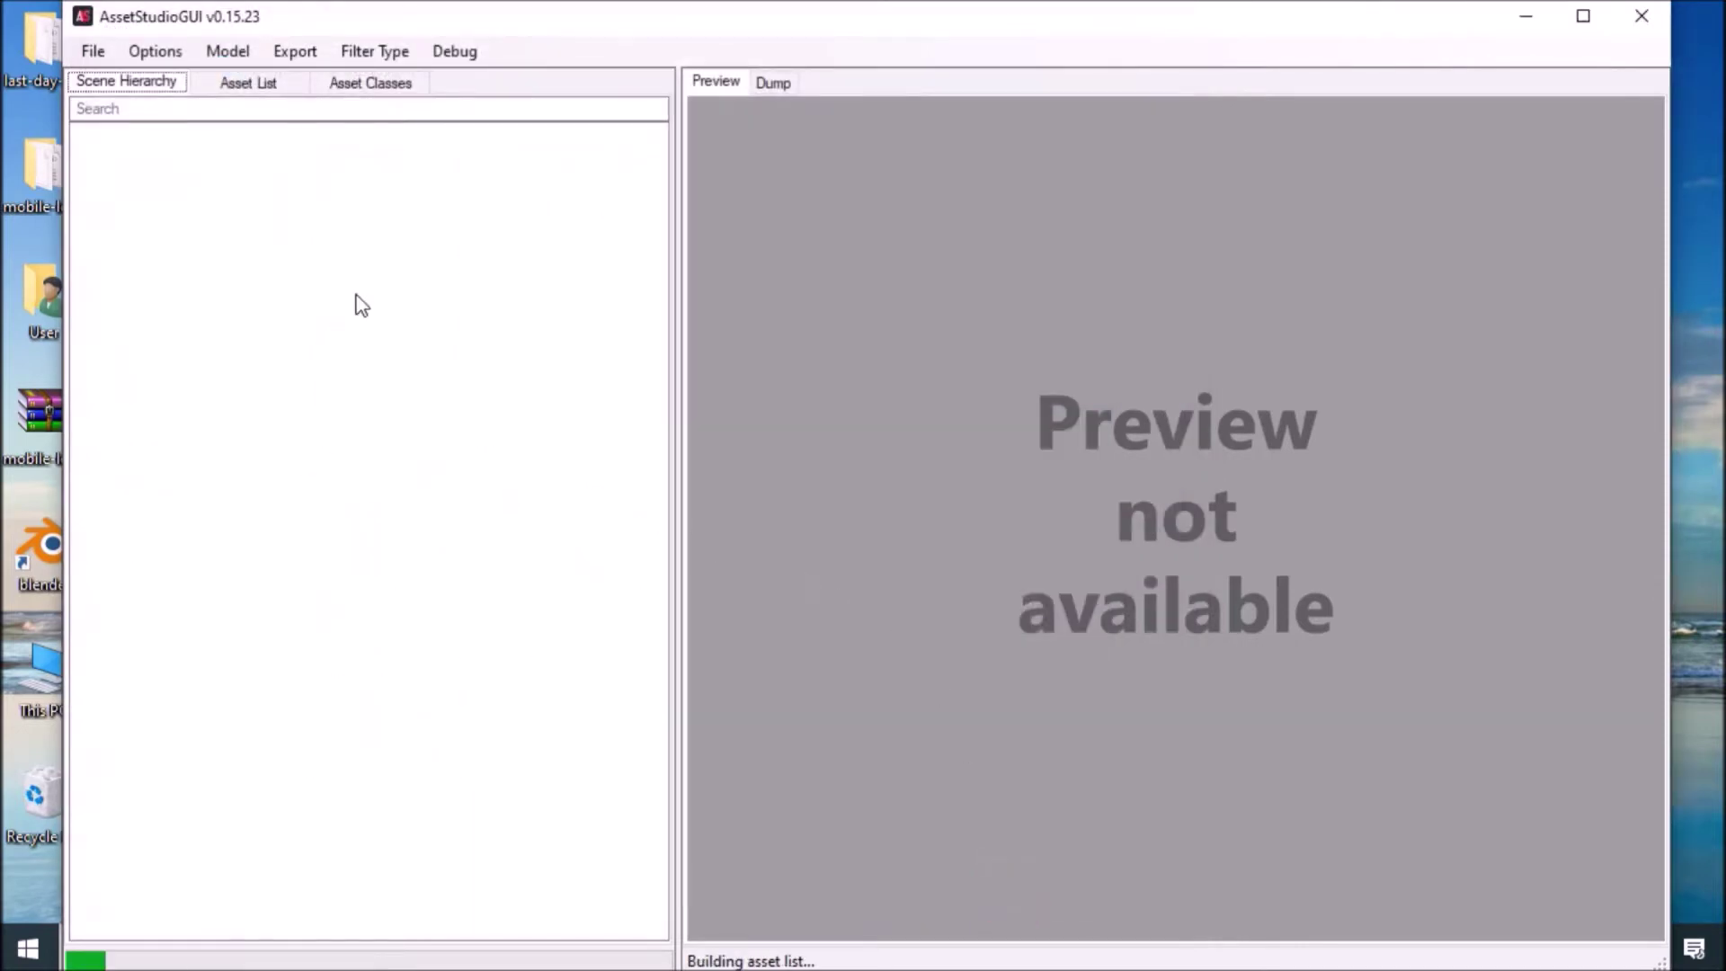
Show the asset list sorted by type, browse to the Mesh entries and preview the Plane002 mesh.
{"action": "left_click", "coordinate": [250, 81]}
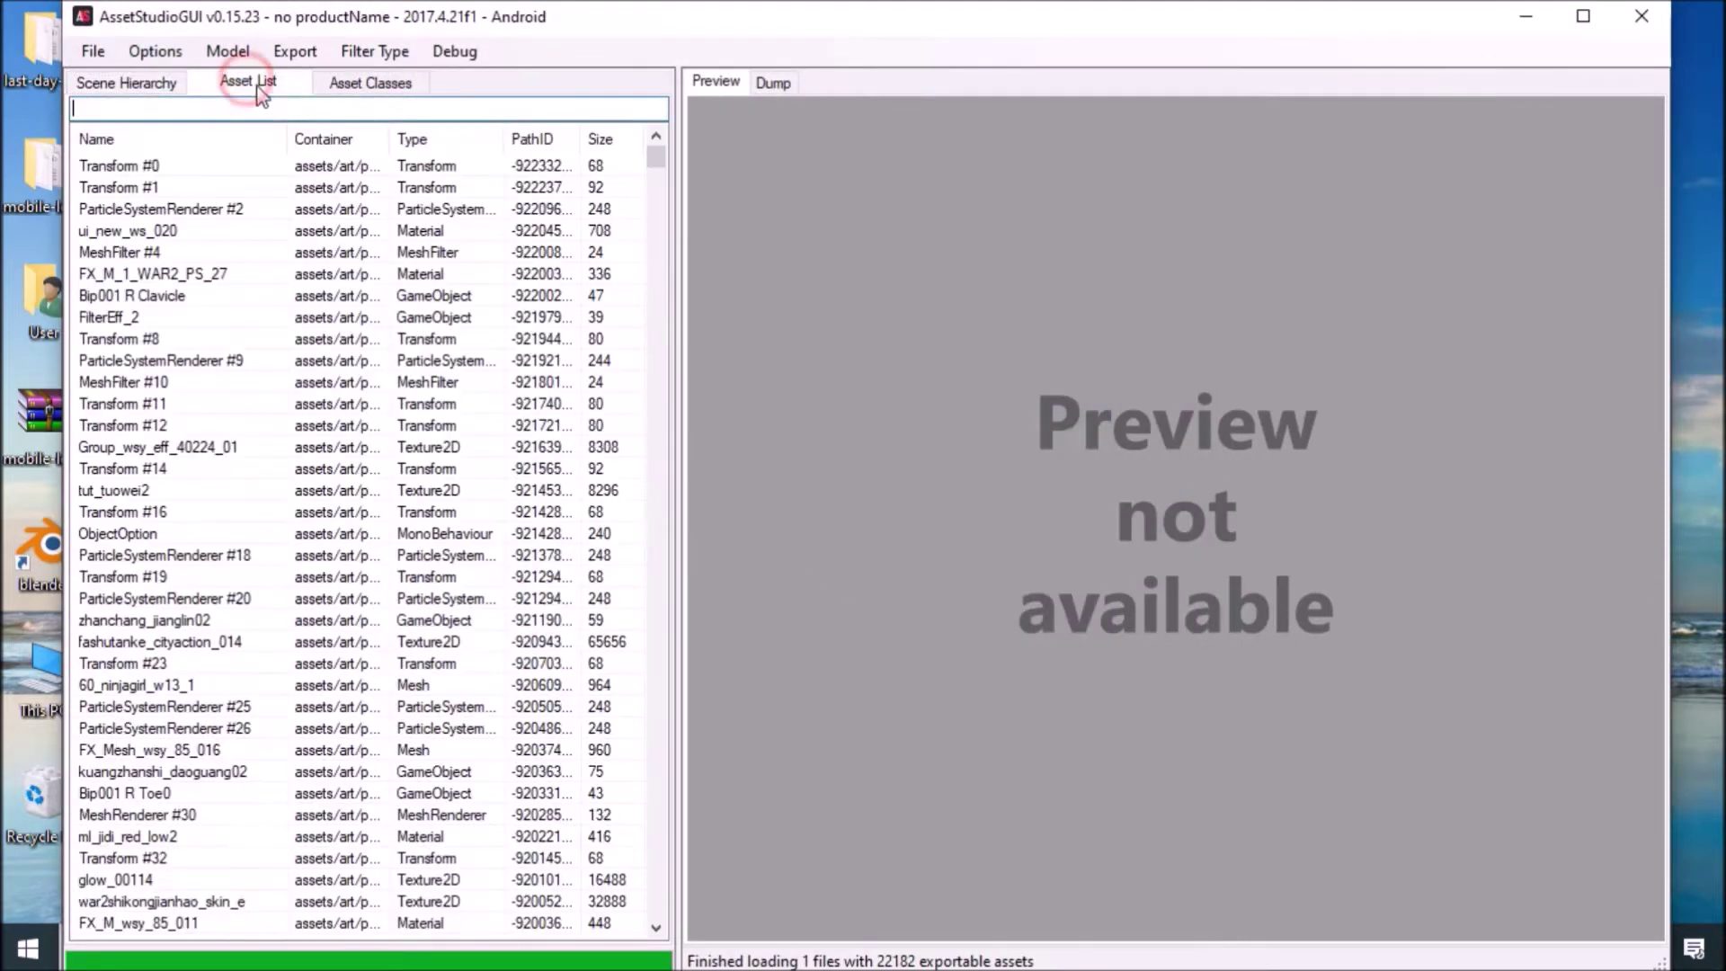
{"action": "left_click", "coordinate": [442, 140]}
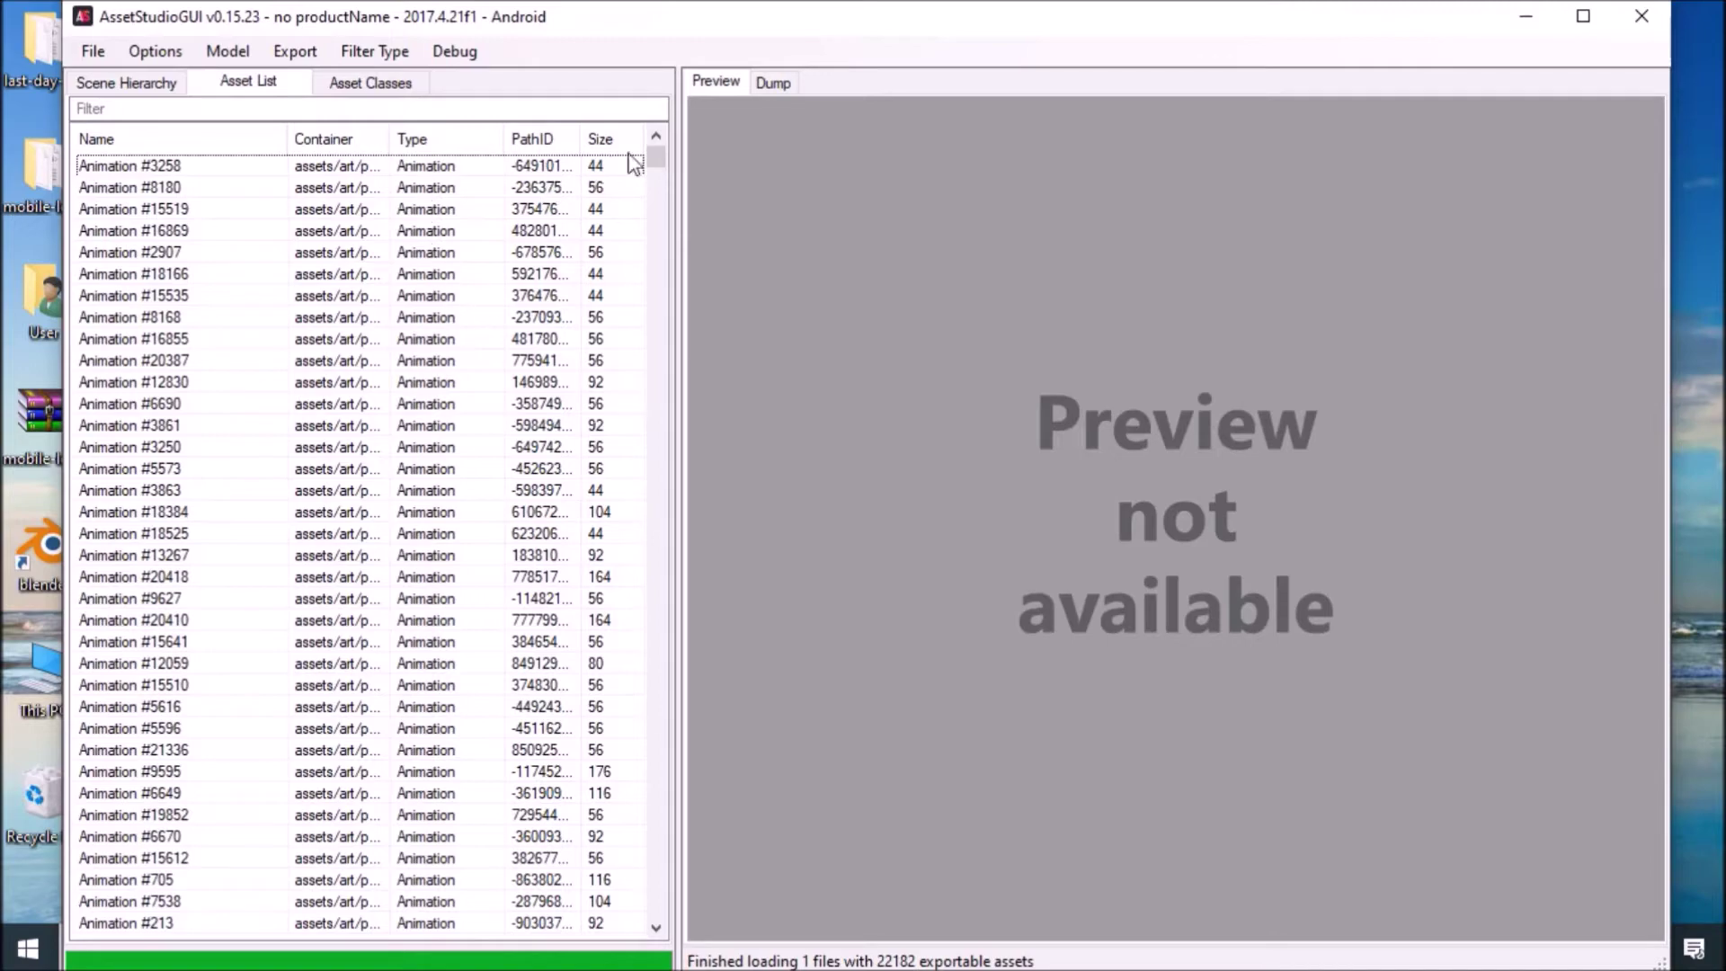
{"action": "left_click_drag", "start_coordinate": [656, 169], "coordinate": [651, 238]}
{"action": "left_click_drag", "start_coordinate": [648, 270], "coordinate": [467, 270]}
{"action": "left_click", "coordinate": [468, 269]}
{"action": "scroll", "coordinate": [459, 277], "scroll_direction": "up", "scroll_amount": 18}
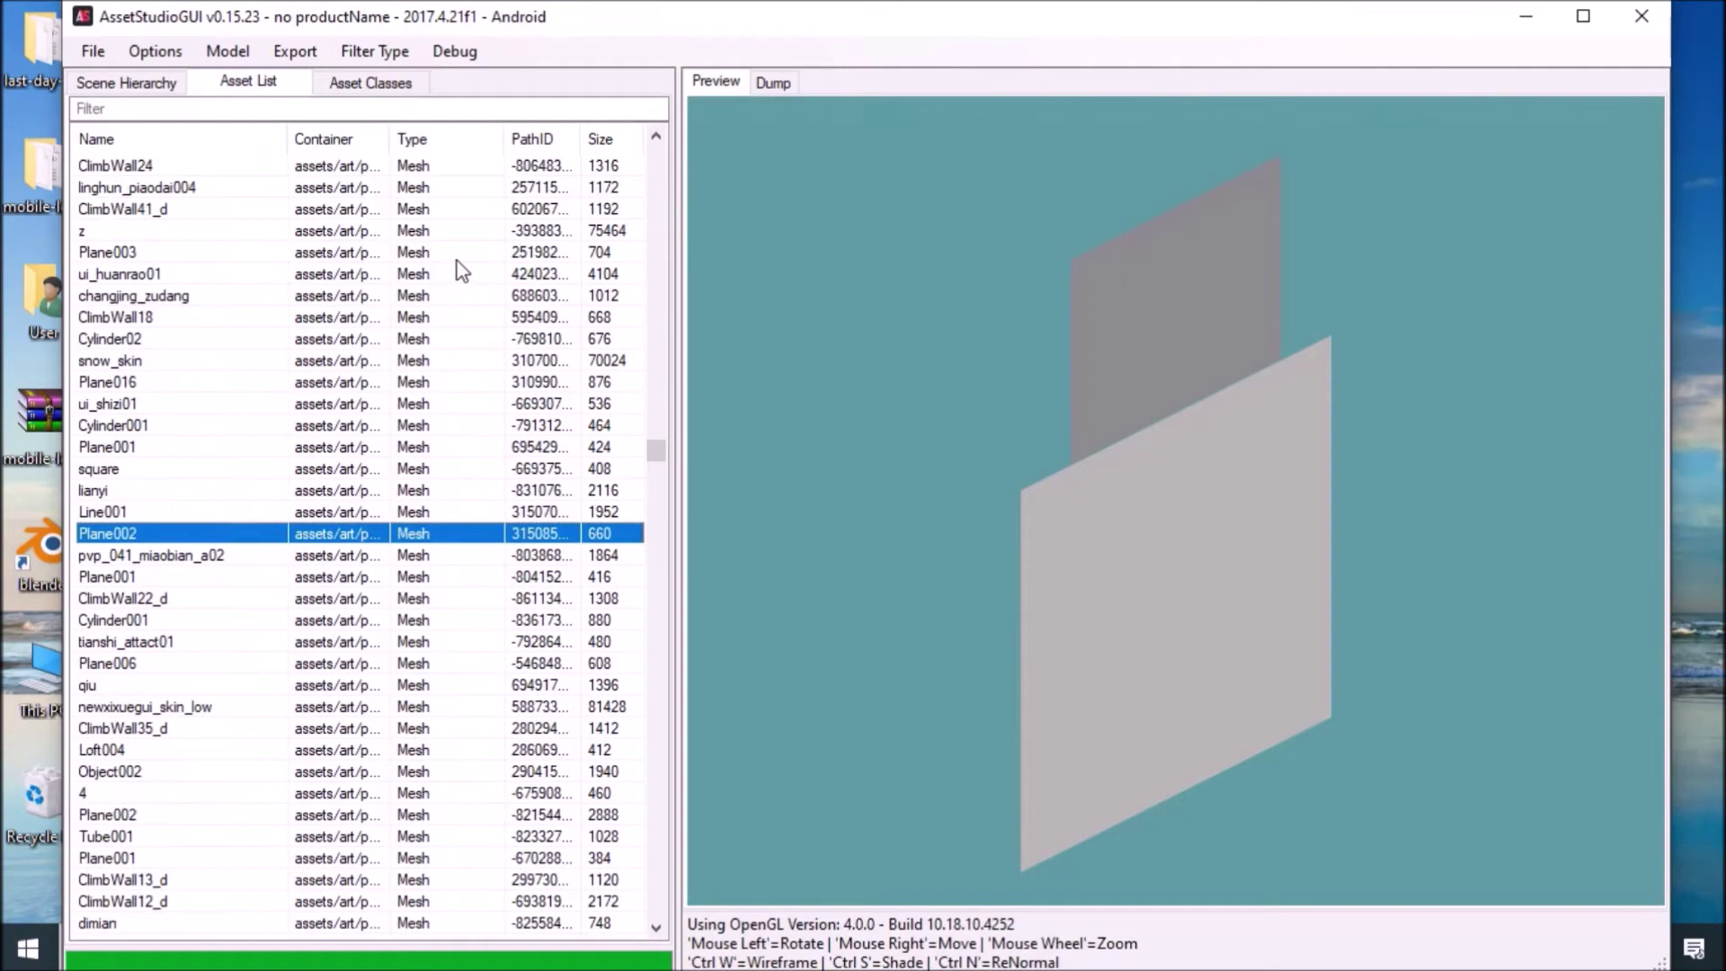
Preview the Object001 and ta_low_01 meshes at the start of the Mesh entries, rotating each to inspect its shape.
{"action": "scroll", "coordinate": [449, 280], "scroll_direction": "up", "scroll_amount": 15}
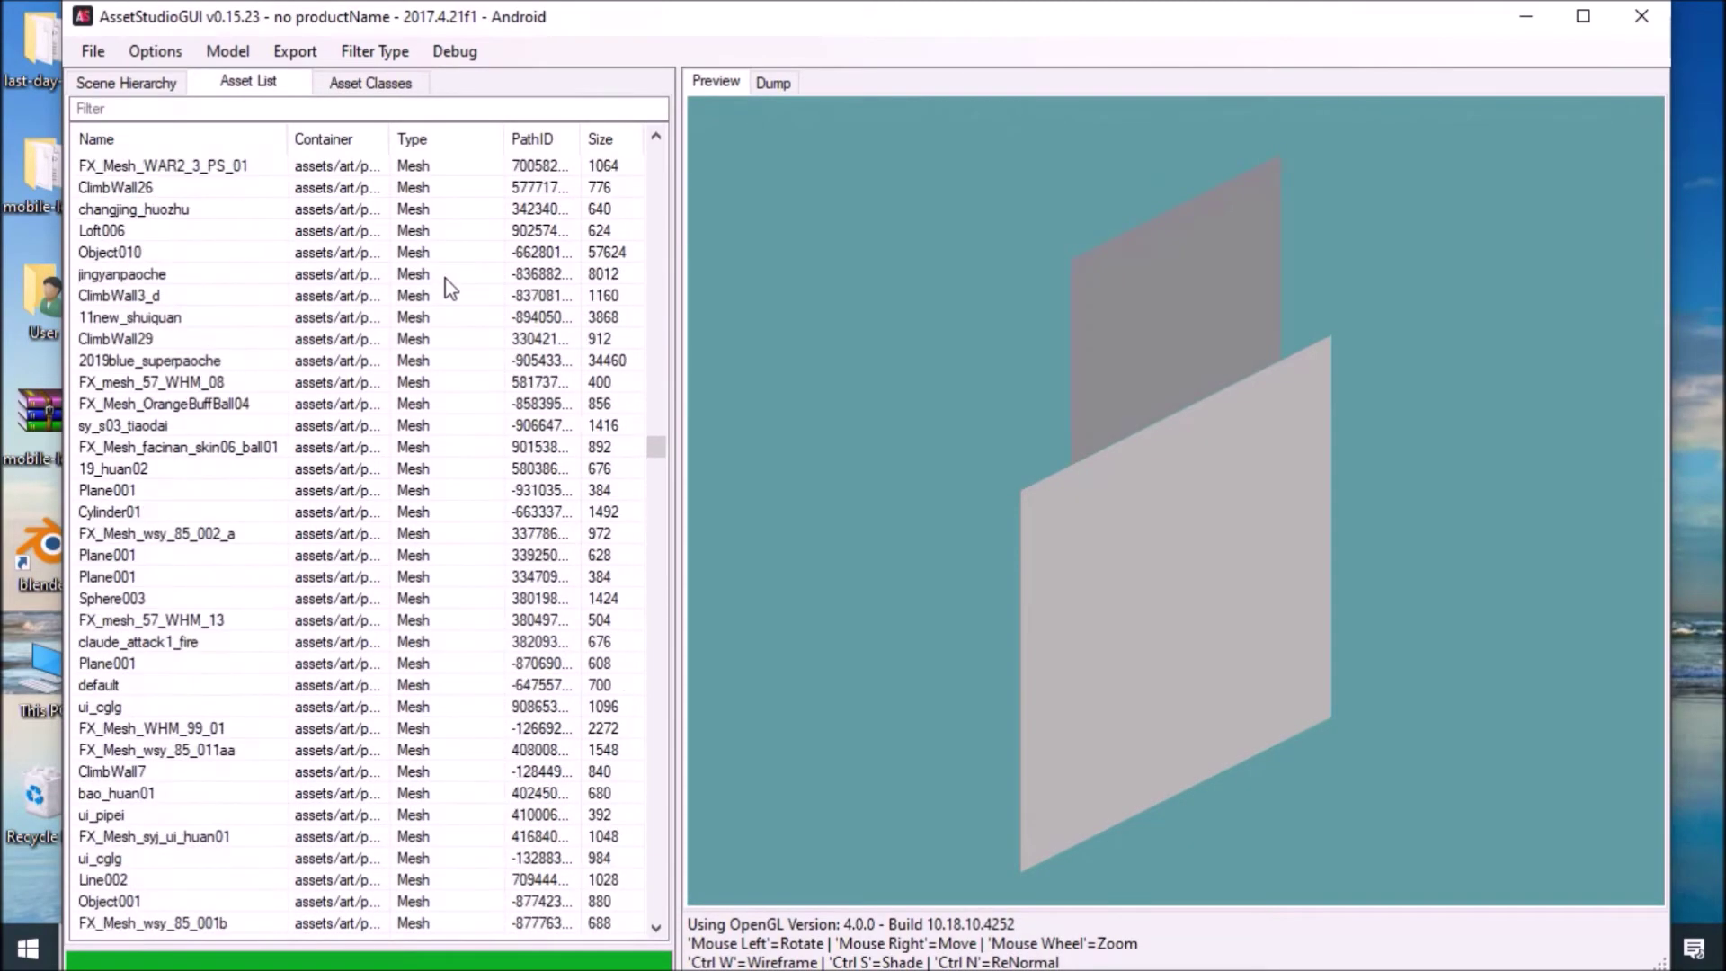
{"action": "scroll", "coordinate": [440, 288], "scroll_direction": "up", "scroll_amount": 15}
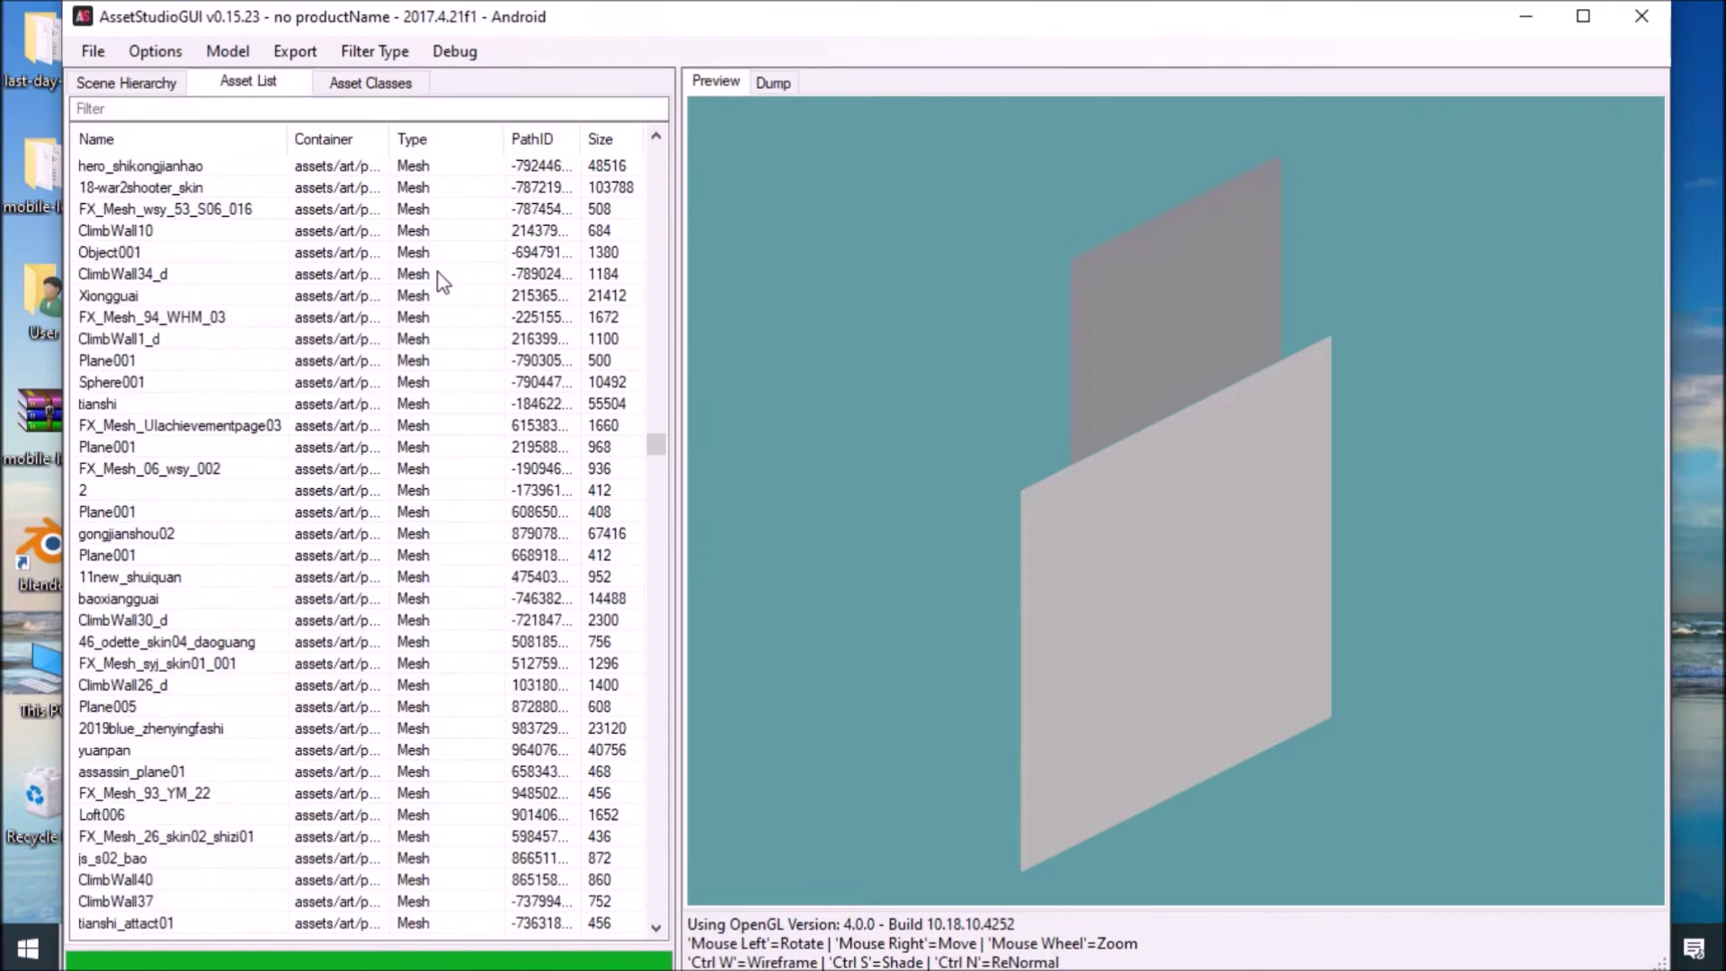
{"action": "scroll", "coordinate": [439, 296], "scroll_direction": "up", "scroll_amount": 15}
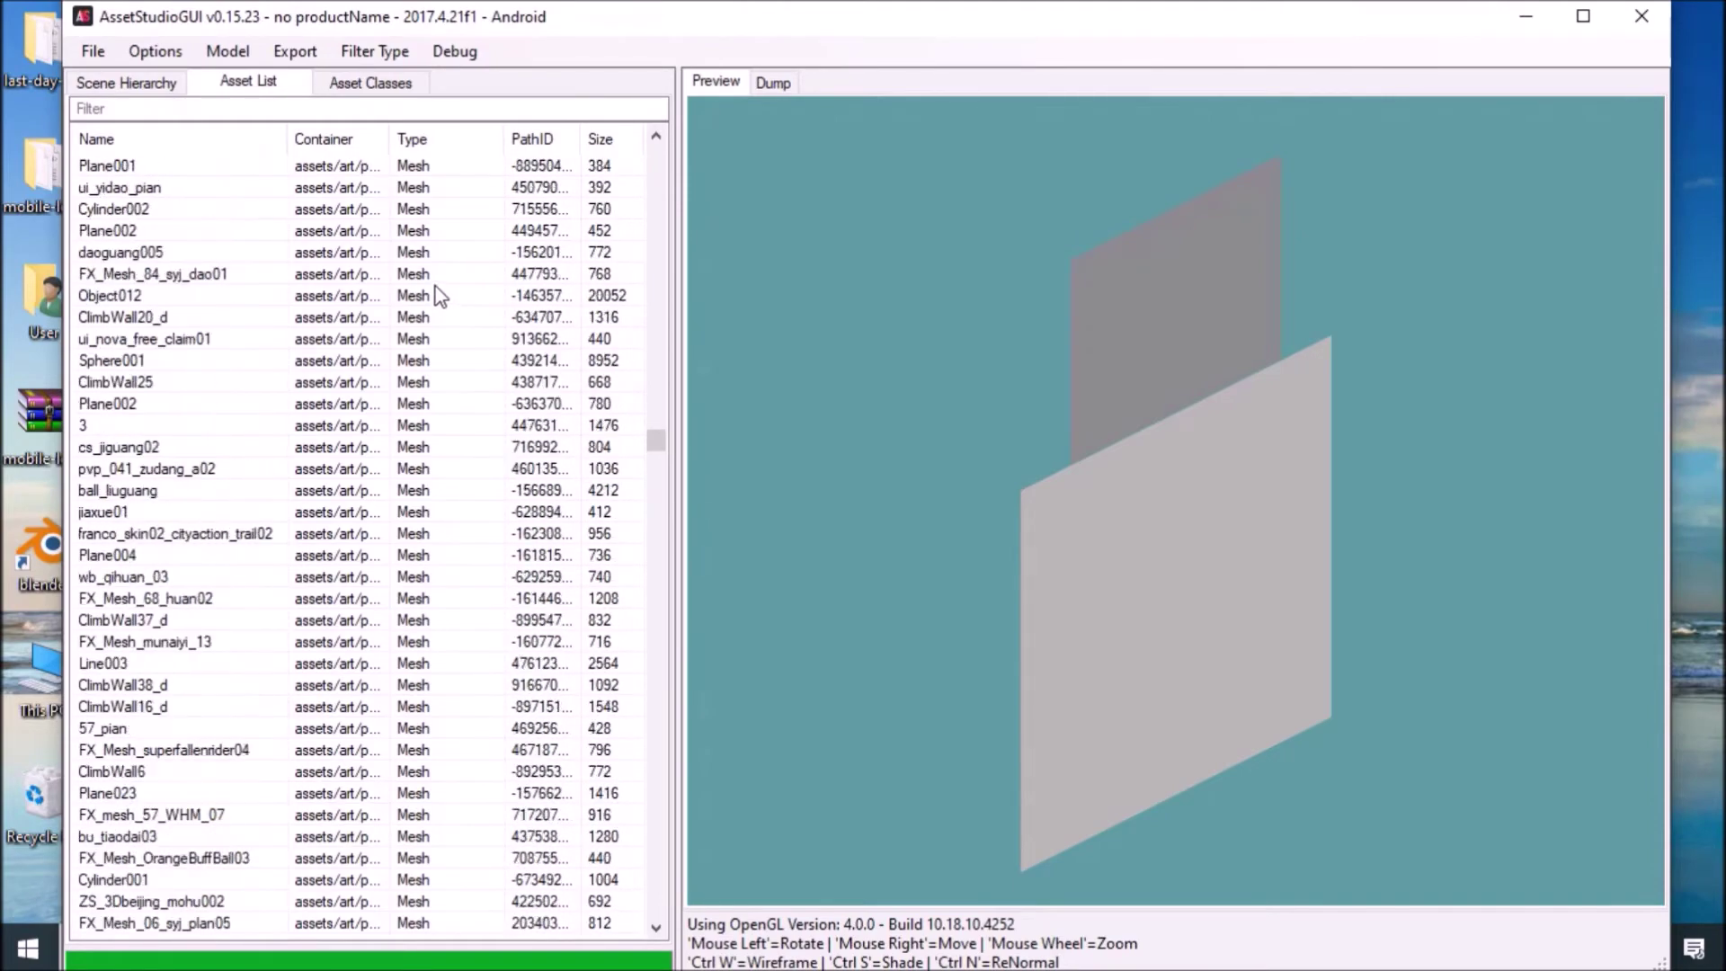
{"action": "left_click", "coordinate": [450, 347]}
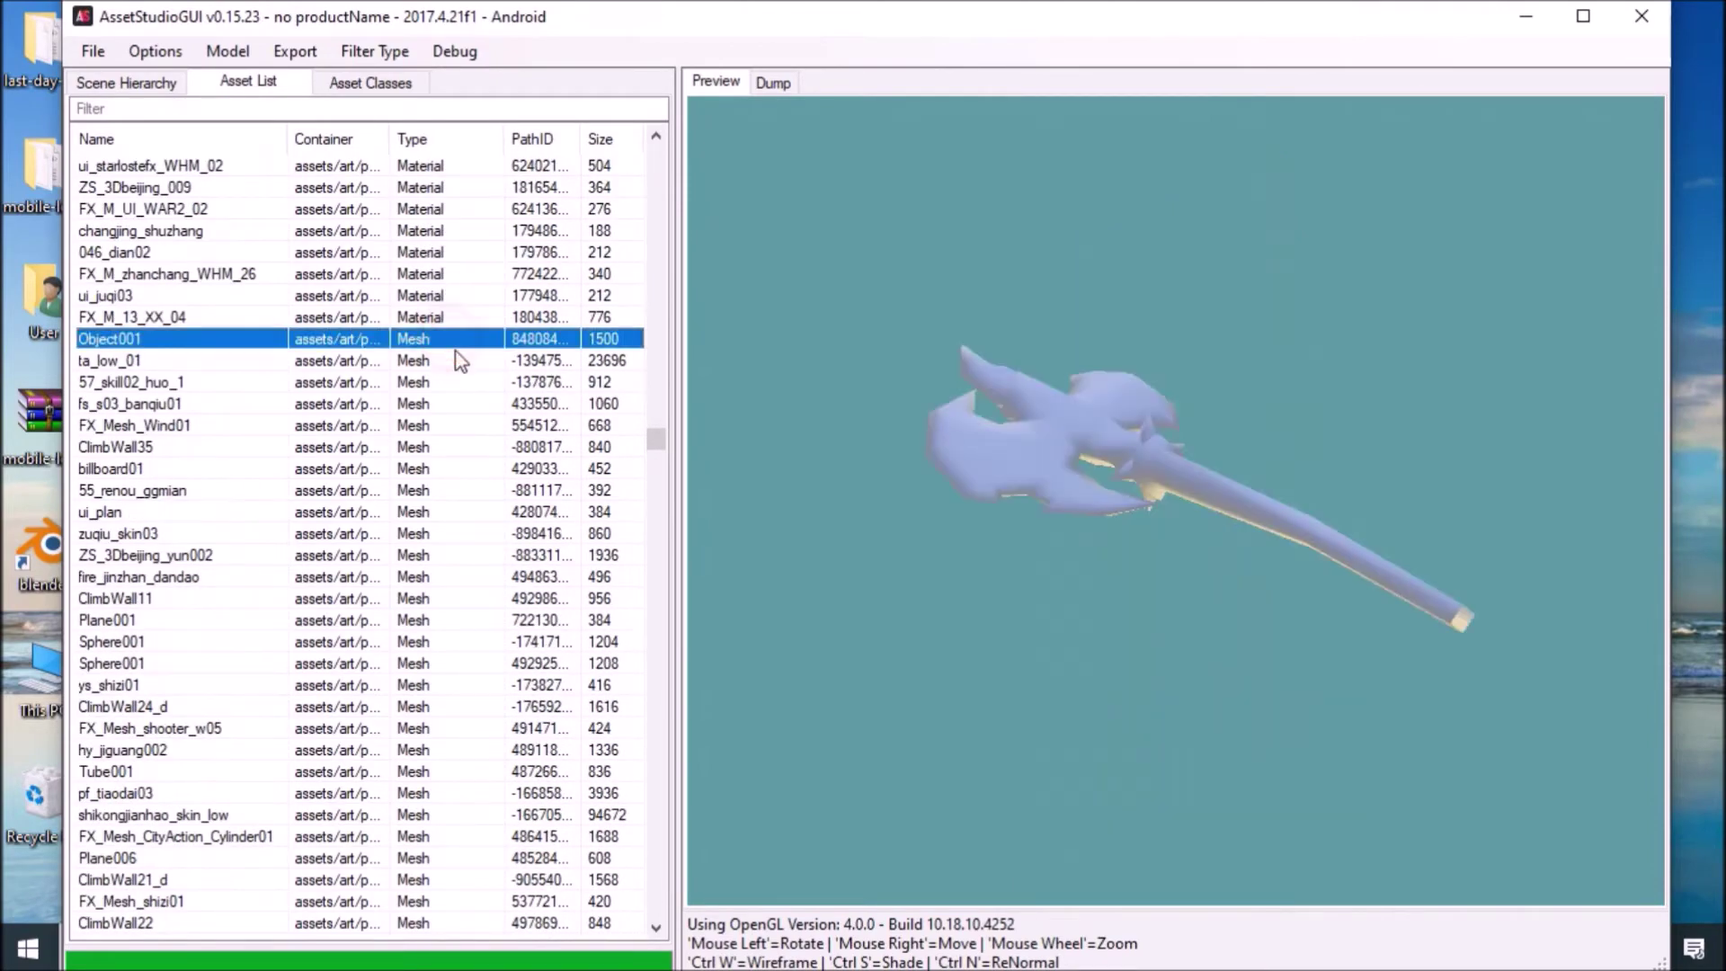
{"action": "left_click_drag", "start_coordinate": [844, 444], "coordinate": [1177, 269]}
{"action": "left_click", "coordinate": [473, 359]}
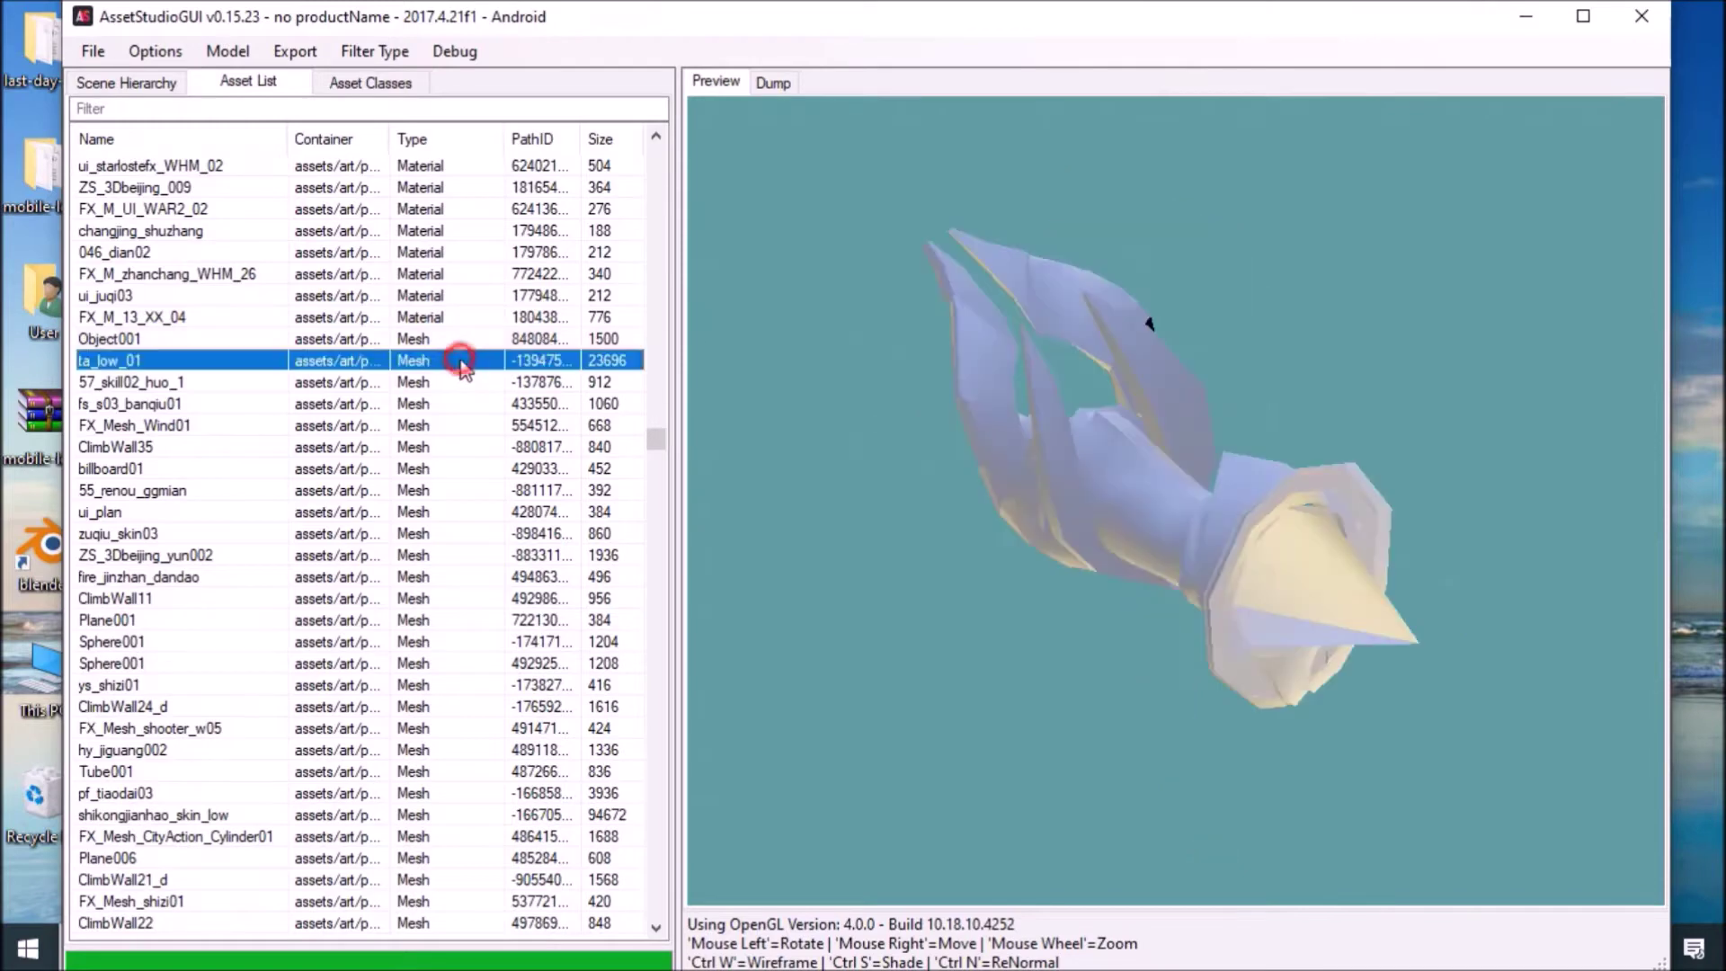
{"action": "left_click_drag", "start_coordinate": [907, 440], "coordinate": [1166, 338]}
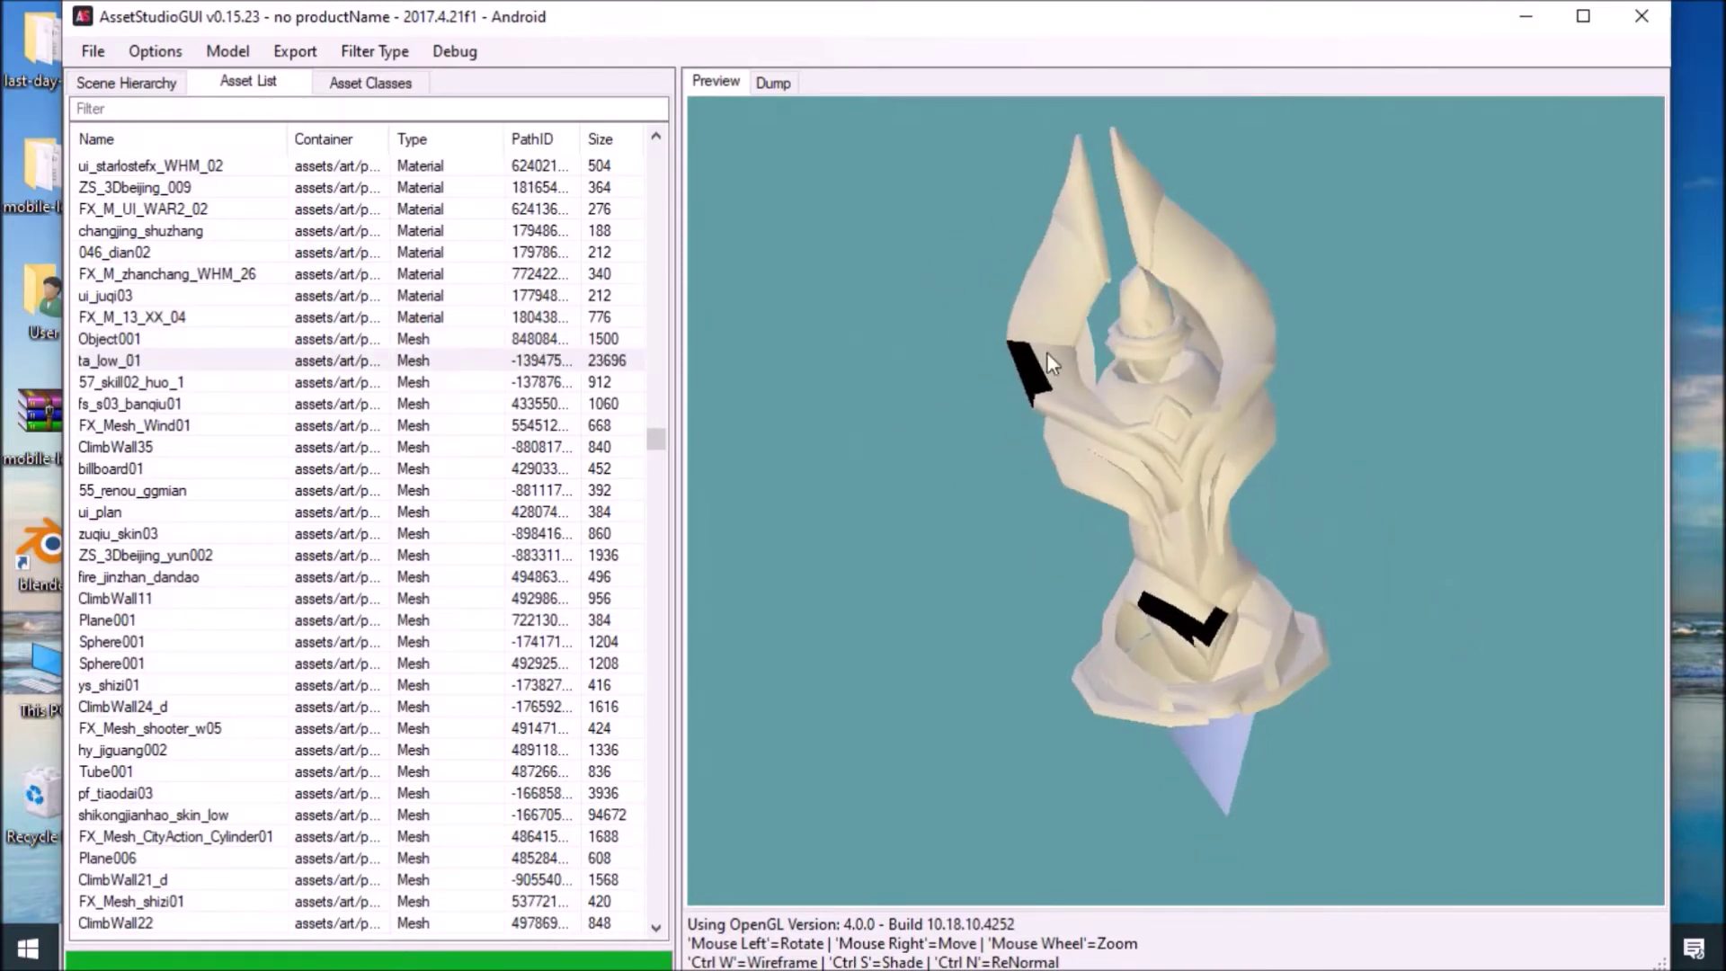
Preview the fs_s03_banqiu01, FX_Mesh_Wind01, ClimbWall35 and billboard01 meshes one after another.
{"action": "left_click", "coordinate": [457, 402]}
{"action": "left_click", "coordinate": [454, 425]}
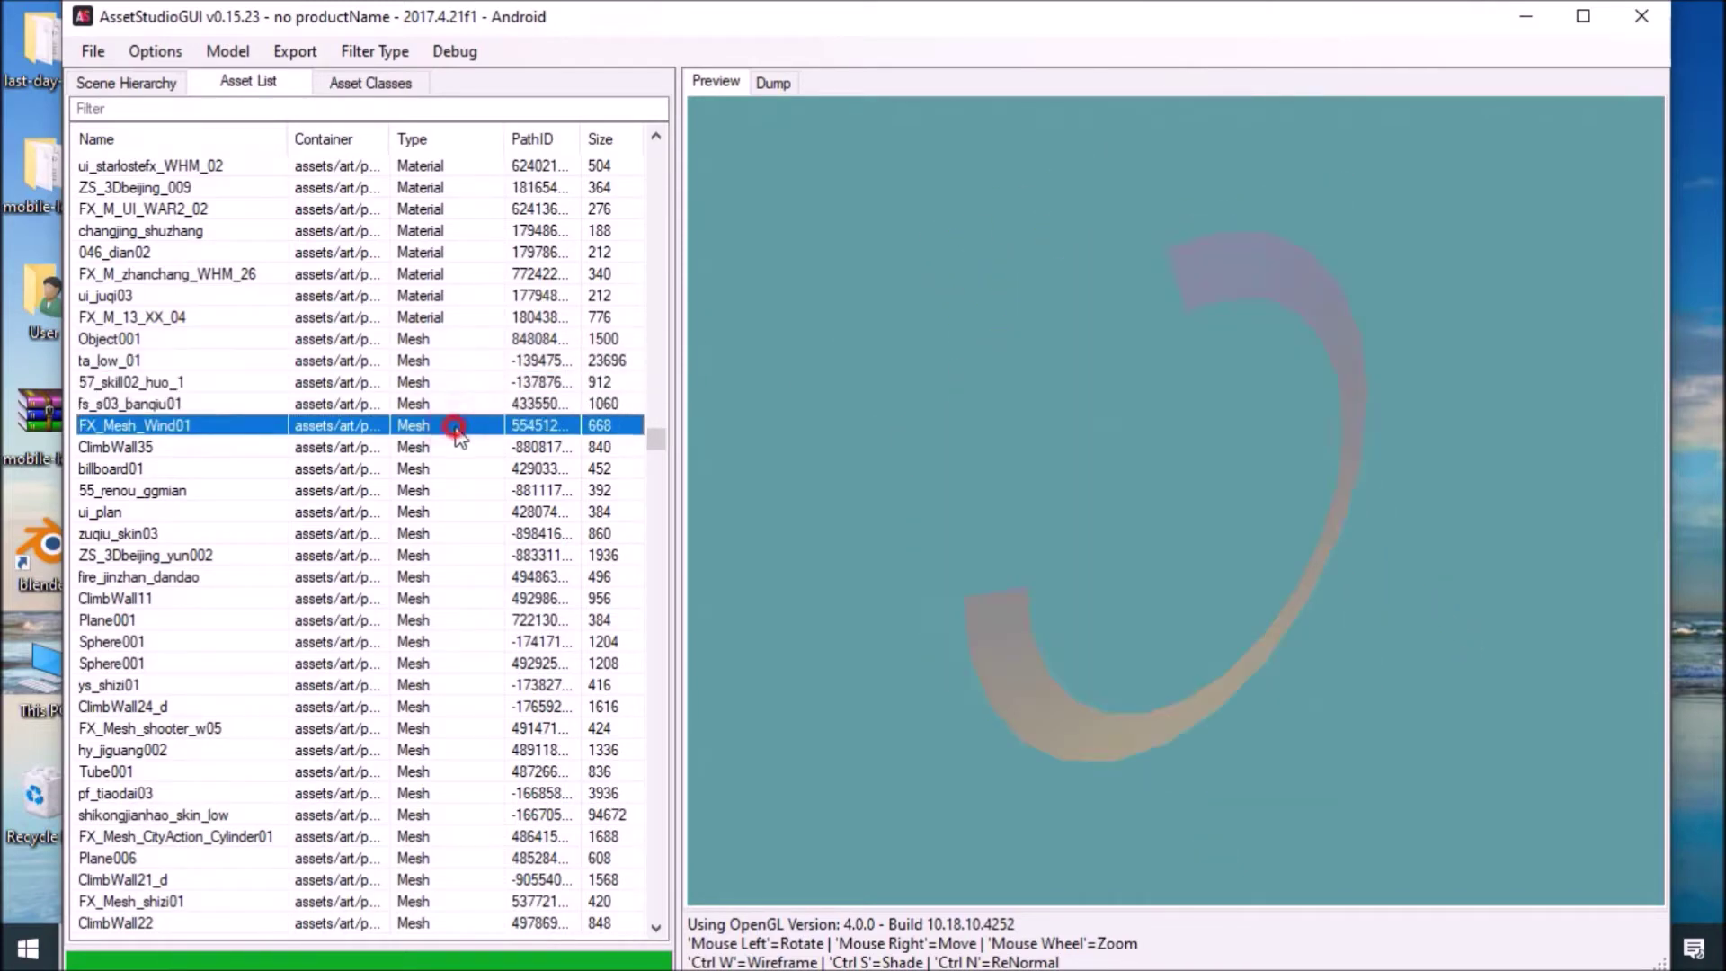
{"action": "left_click", "coordinate": [451, 446]}
{"action": "left_click", "coordinate": [449, 469]}
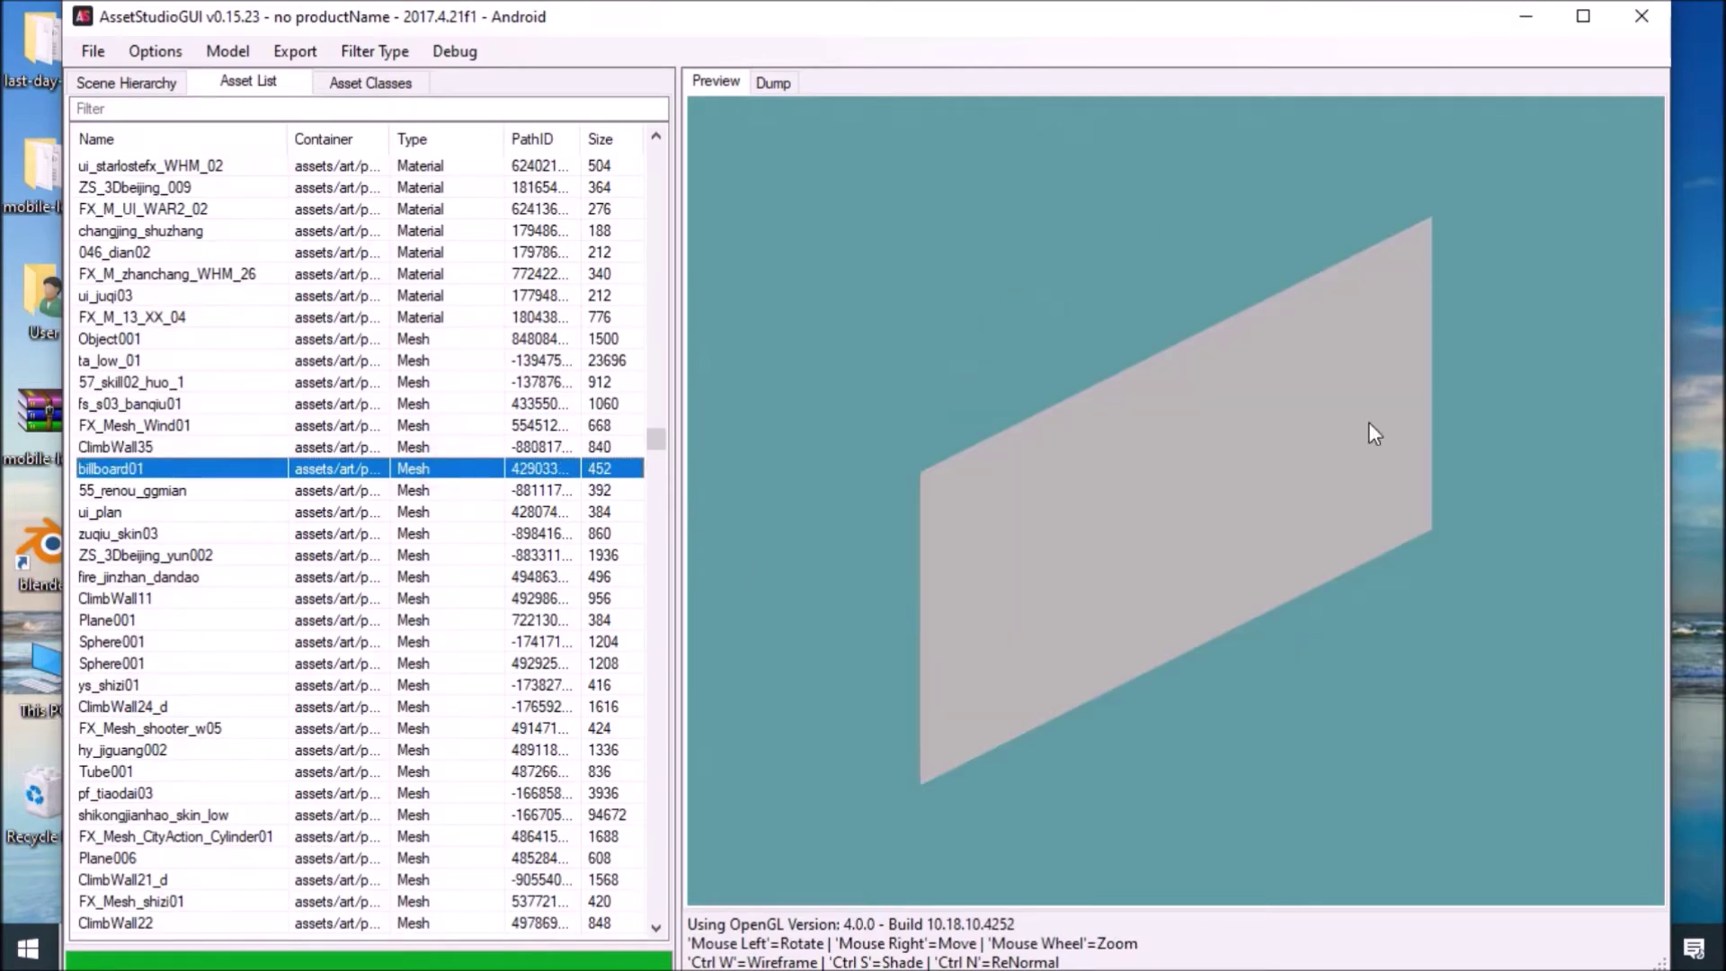
Switch to Blender to check the name of the imported Buff_orange003_0 model, and return to AssetStudio.
{"action": "left_click", "coordinate": [1525, 18]}
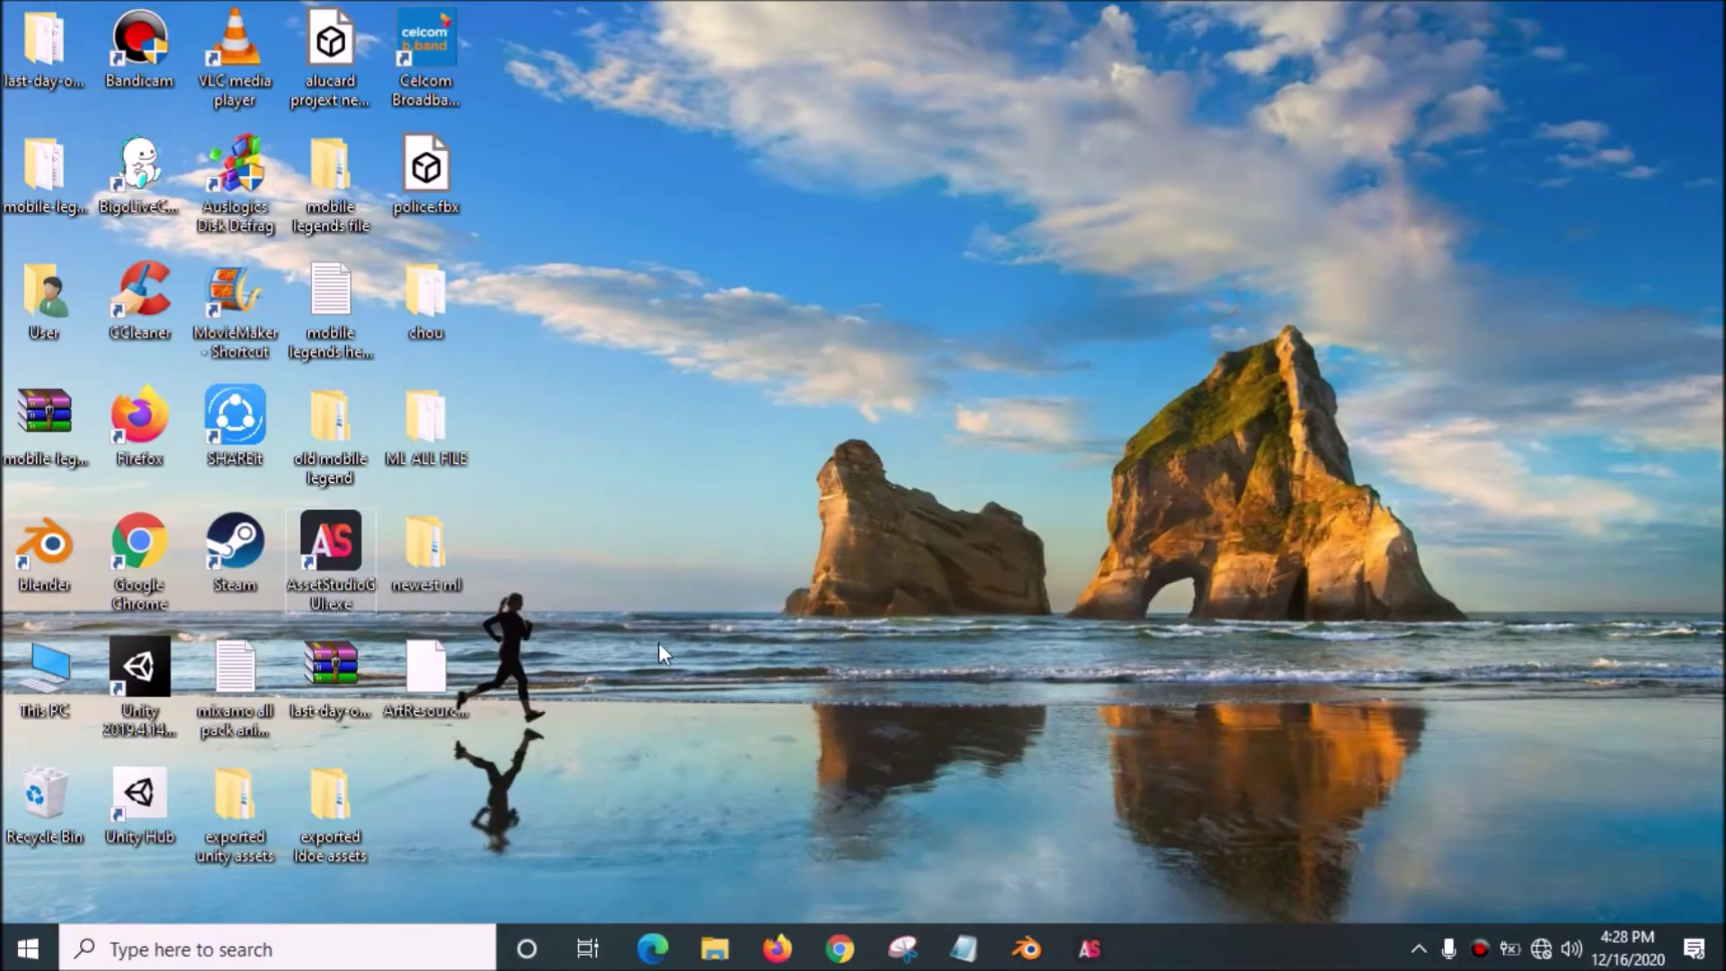
{"action": "left_click", "coordinate": [1027, 951]}
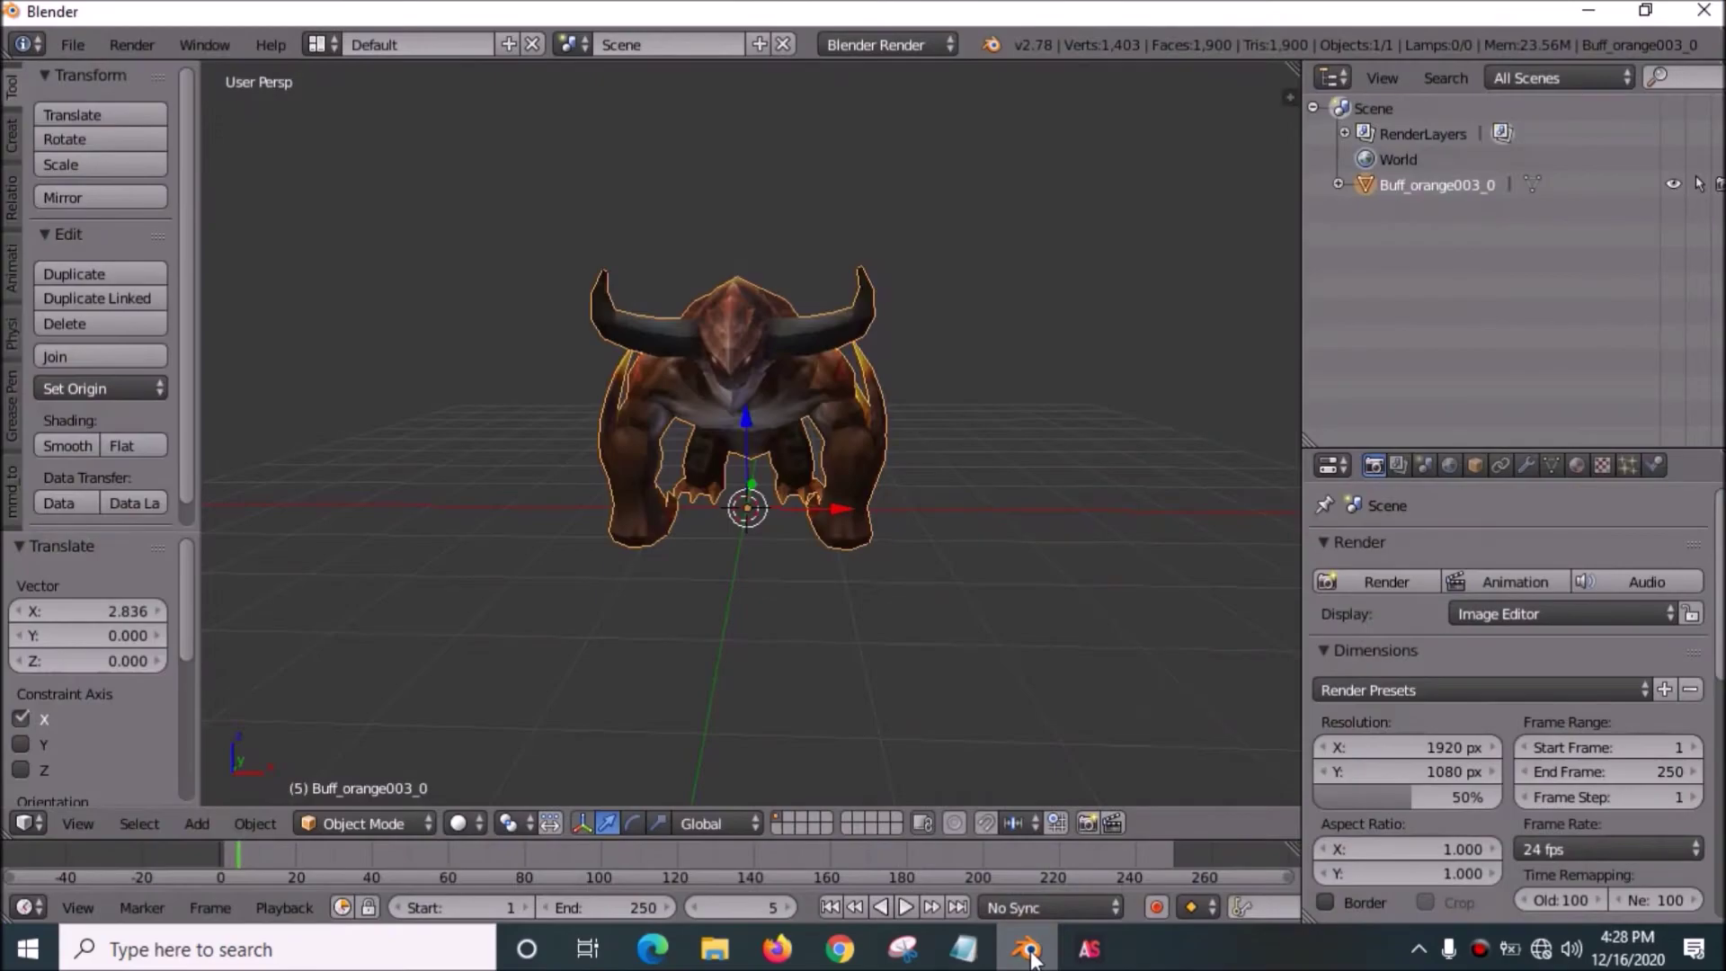
{"action": "left_click", "coordinate": [1029, 951]}
{"action": "left_click", "coordinate": [1027, 951]}
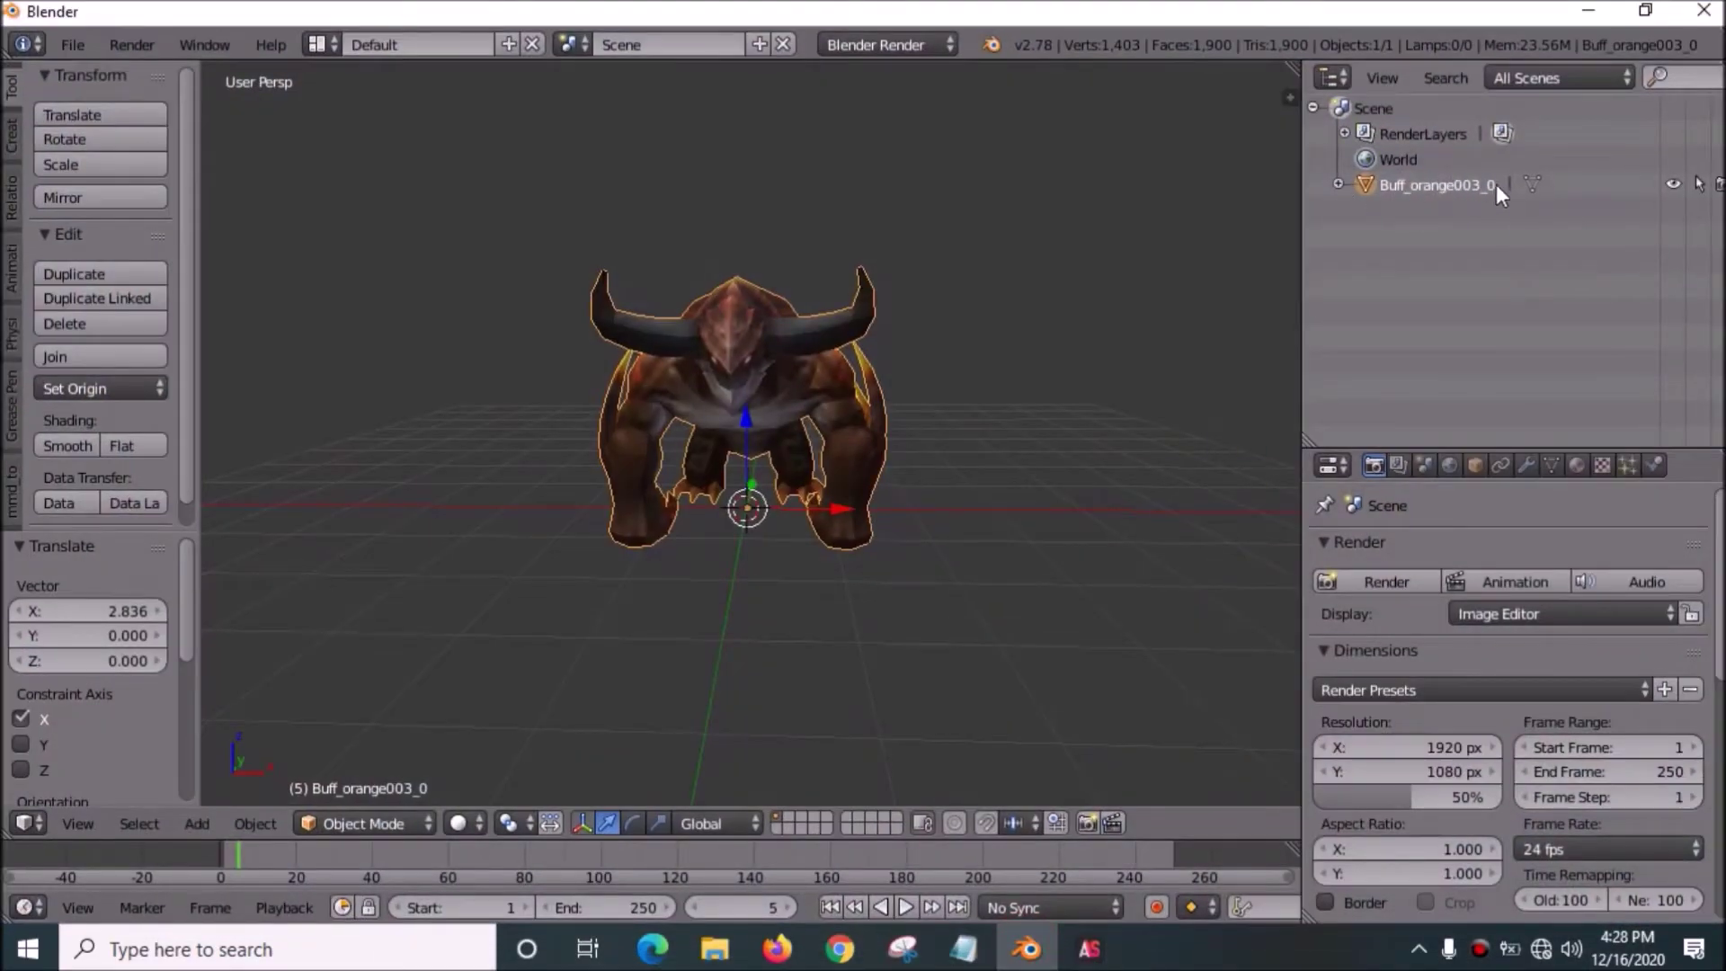
{"action": "left_click", "coordinate": [1588, 12]}
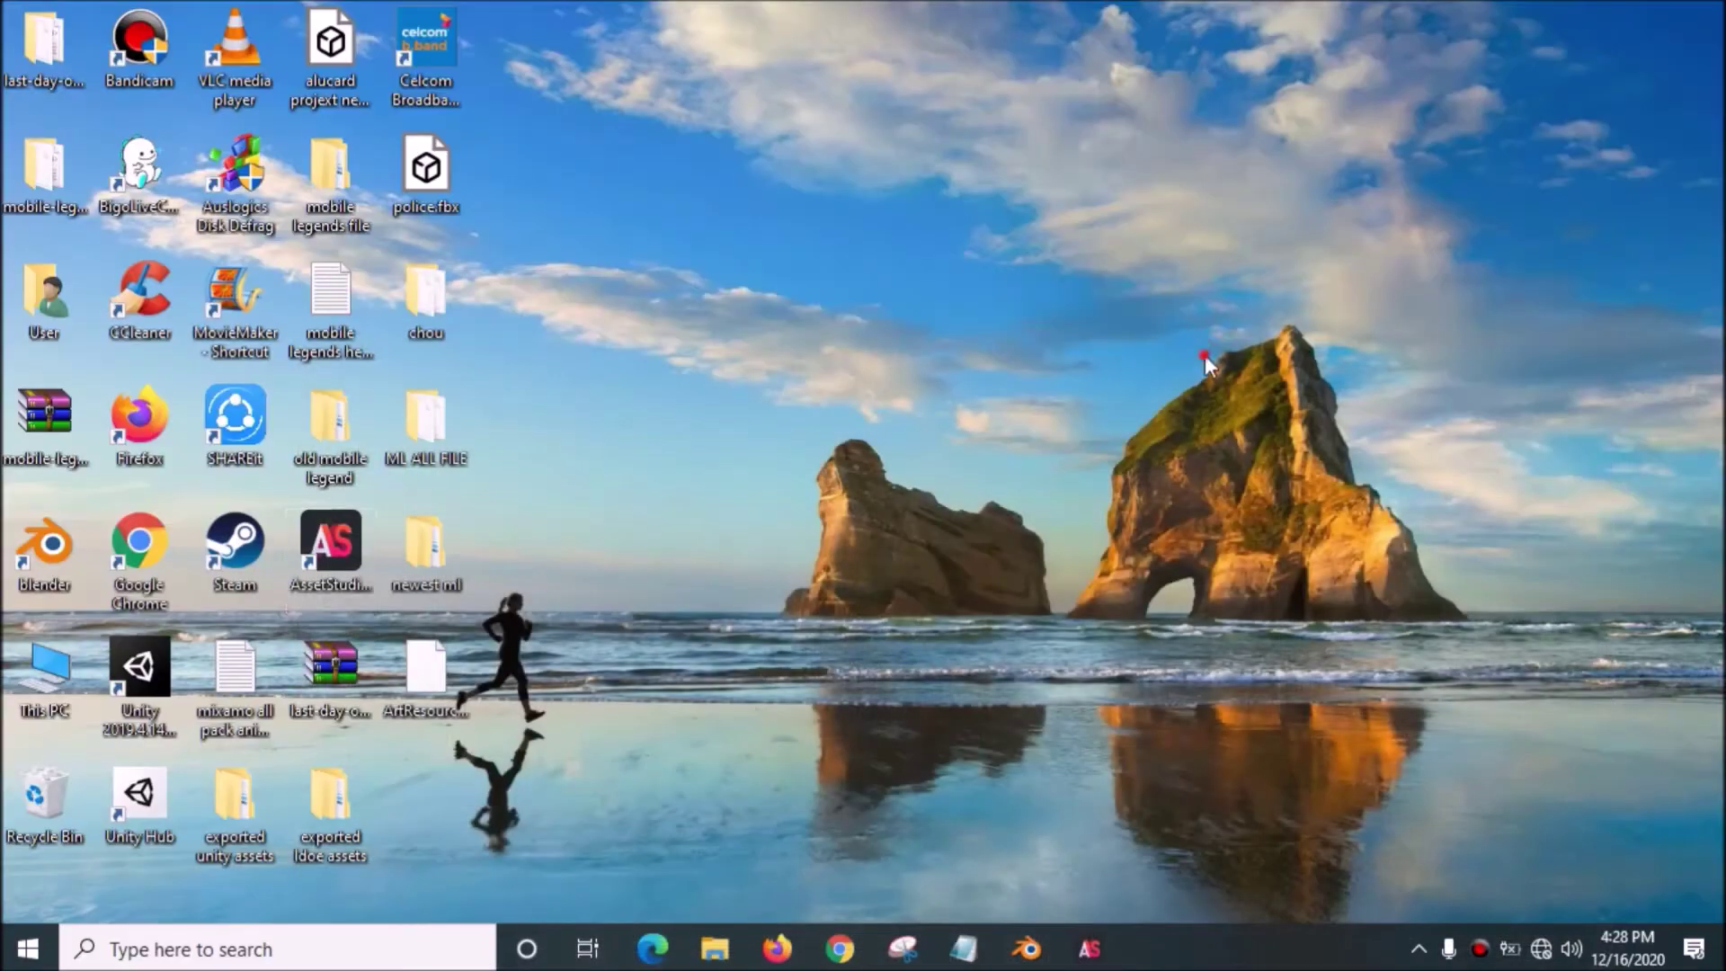
{"action": "left_click", "coordinate": [1106, 949]}
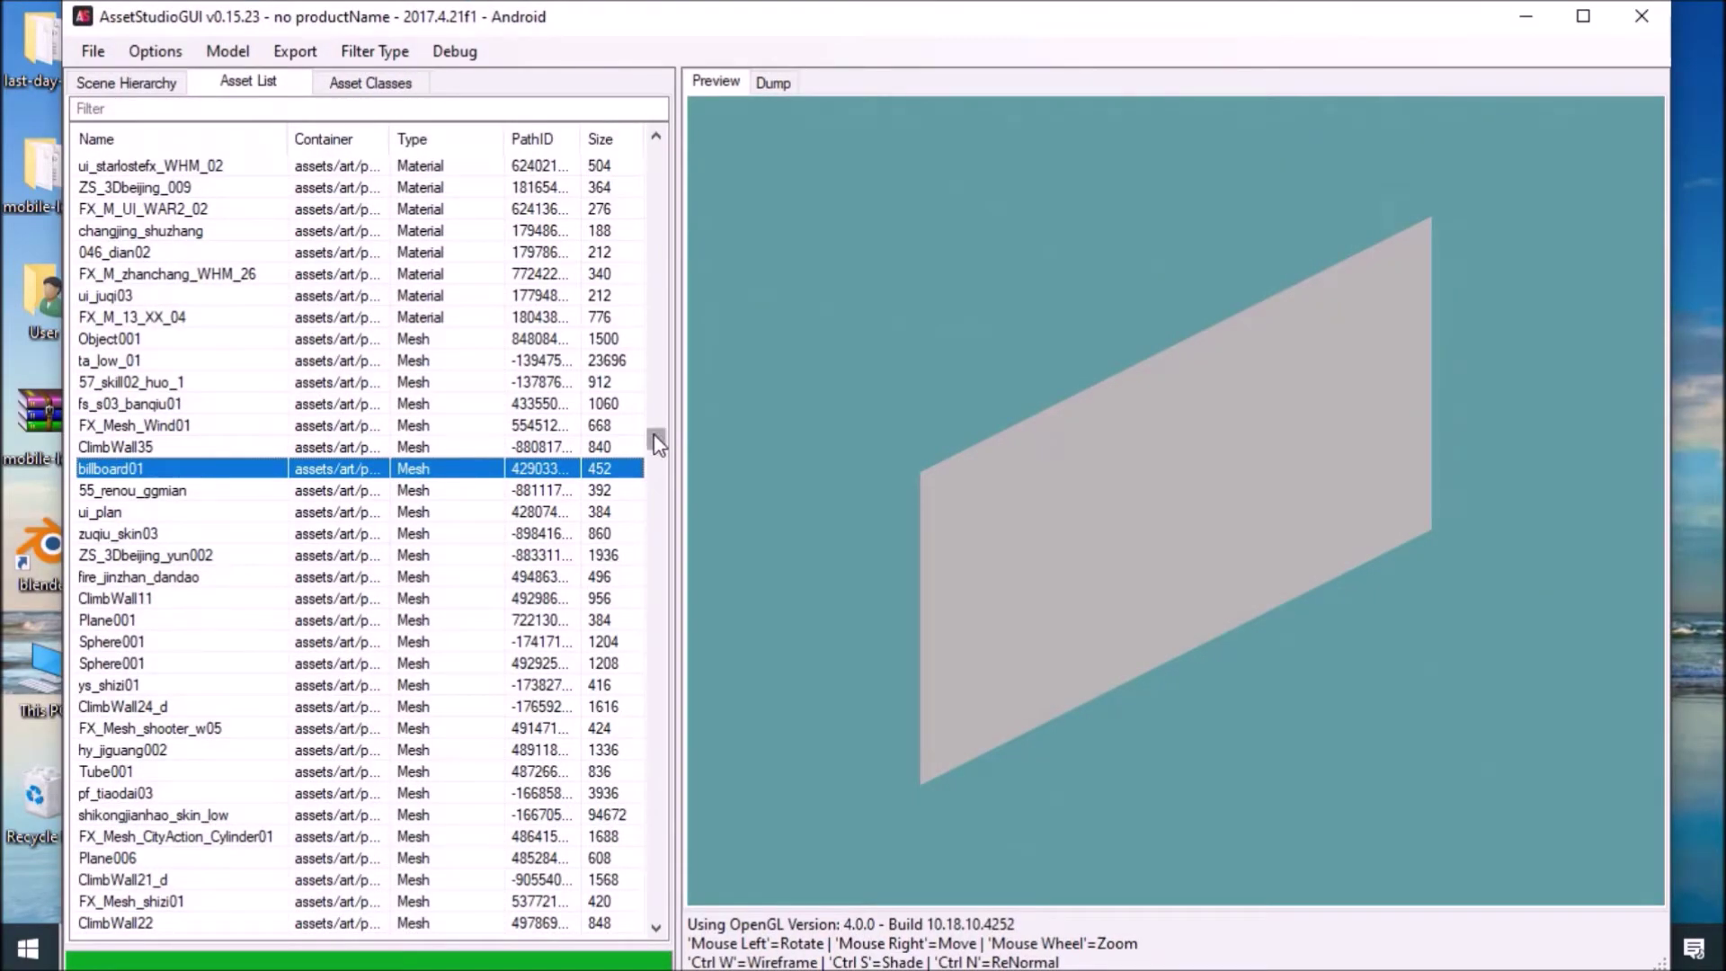
Find the Buff_orange003 mesh in the asset list and preview it, rotating the model to face front.
{"action": "mouse_move", "coordinate": [654, 433]}
{"action": "left_mouse_down"}
{"action": "mouse_move", "coordinate": [654, 112]}
{"action": "mouse_move", "coordinate": [659, 470]}
{"action": "mouse_move", "coordinate": [657, 440]}
{"action": "left_mouse_up"}
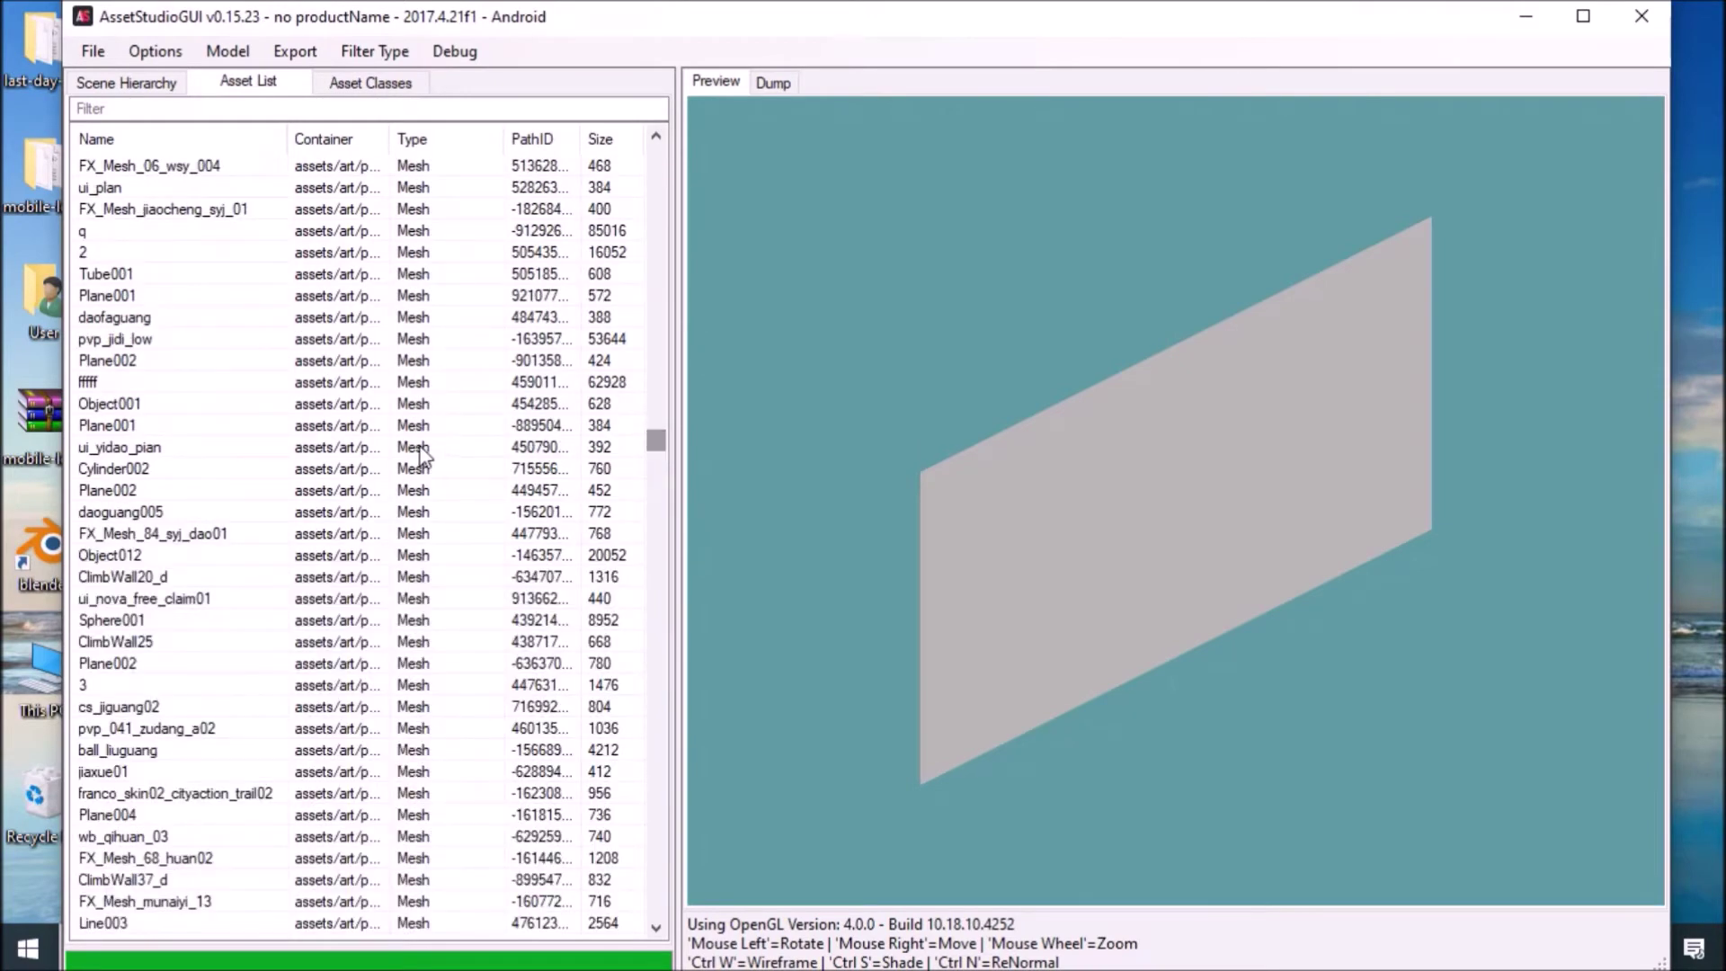
{"action": "scroll", "coordinate": [435, 434], "scroll_direction": "down", "scroll_amount": 15}
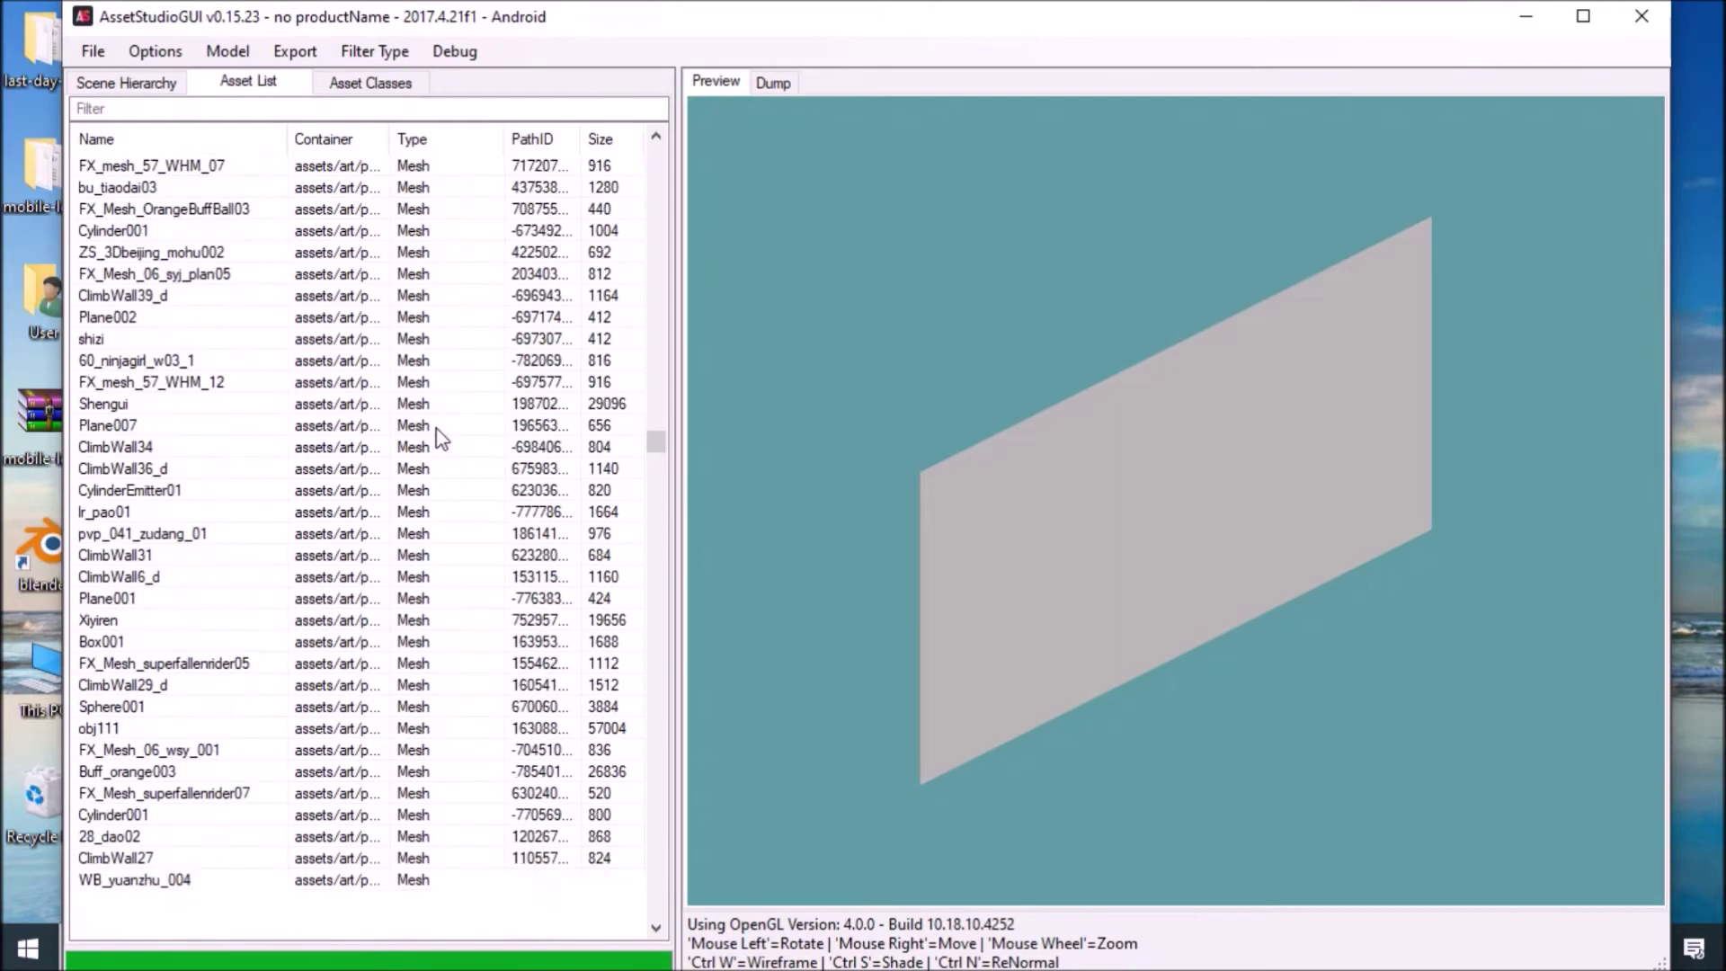
{"action": "scroll", "coordinate": [440, 438], "scroll_direction": "down", "scroll_amount": 4}
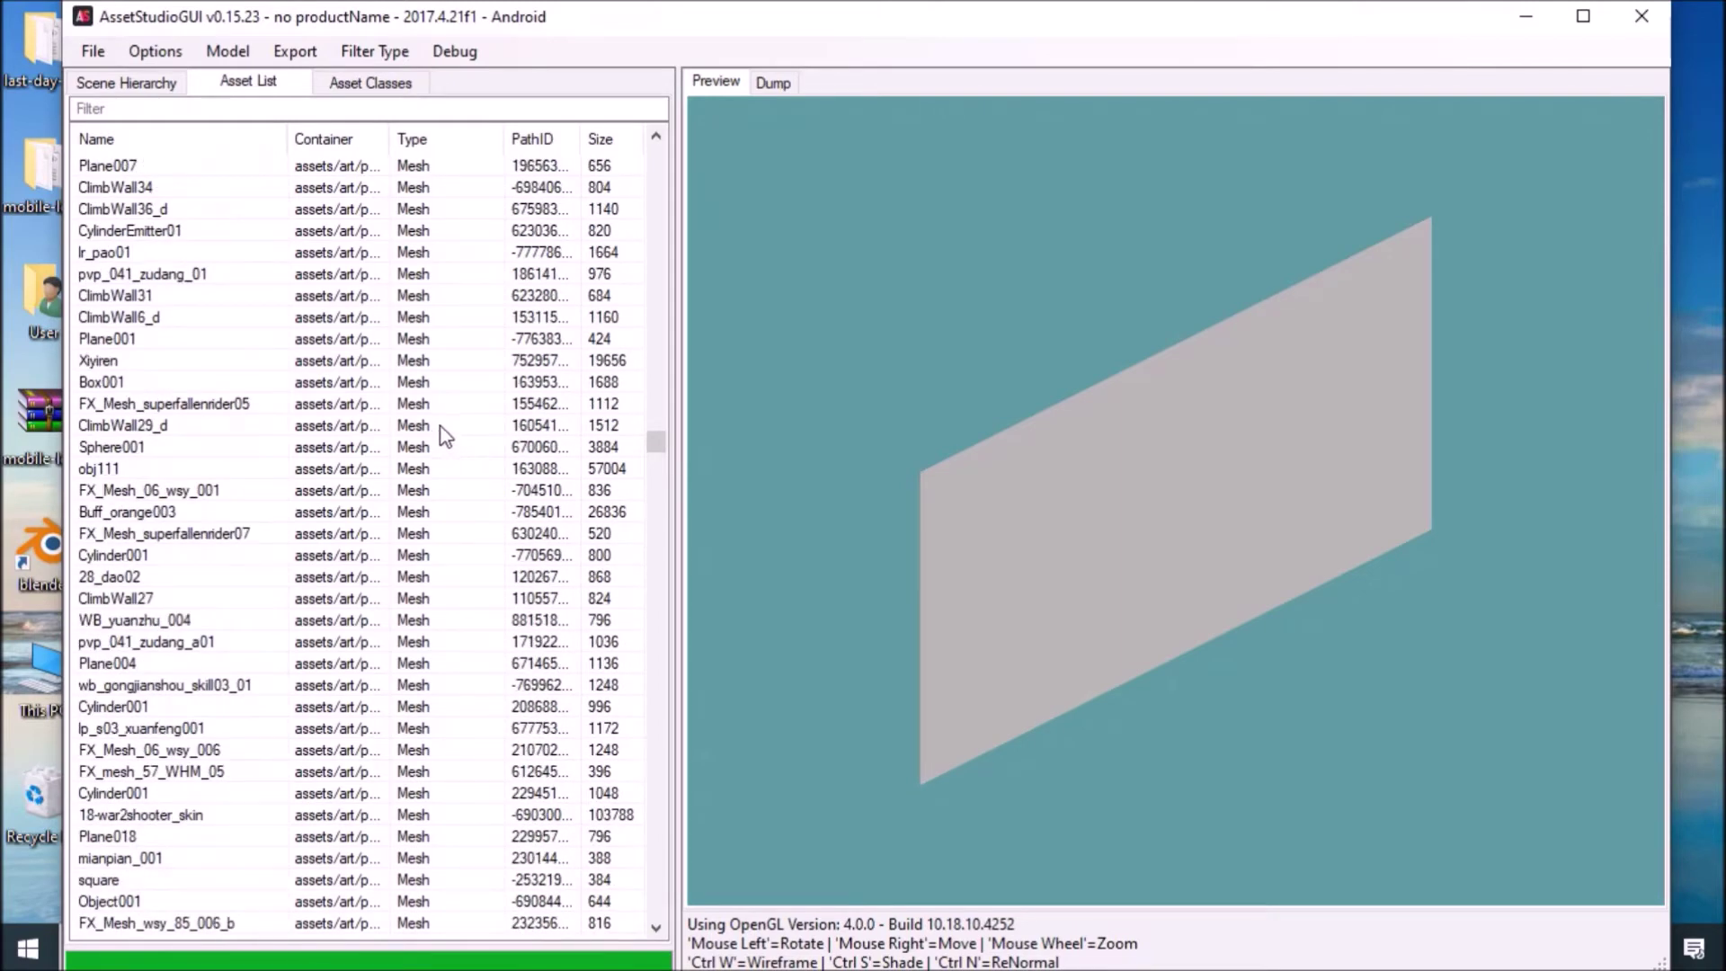
{"action": "left_click", "coordinate": [212, 514]}
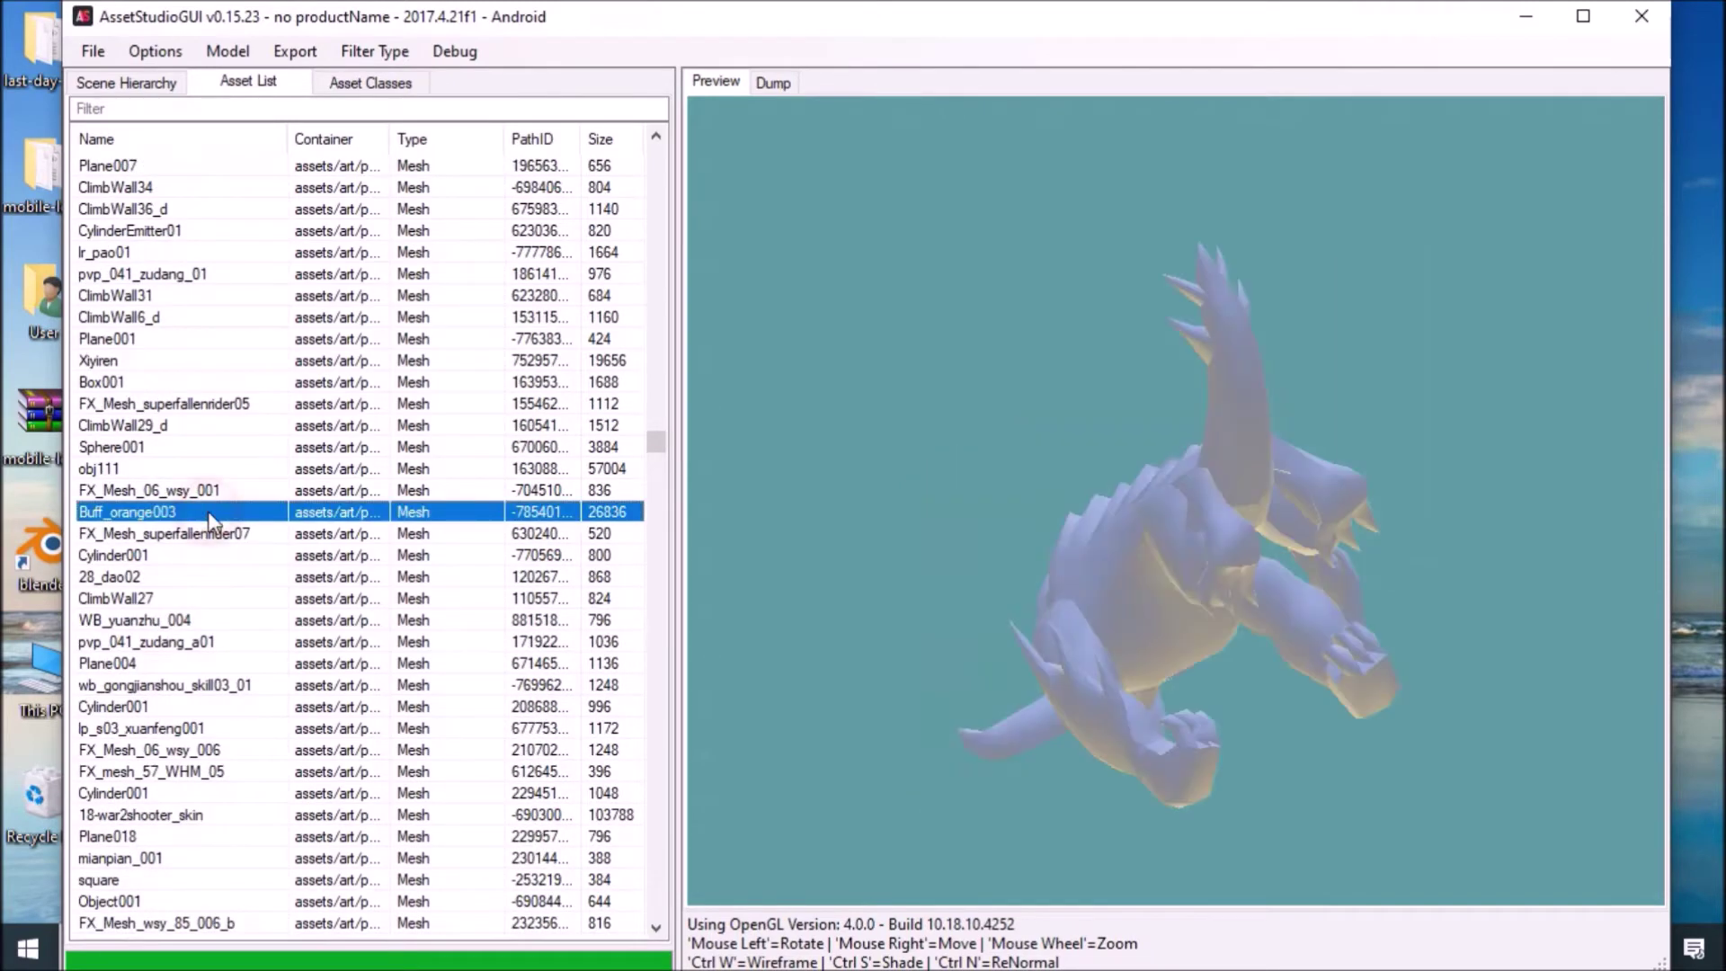
{"action": "left_click_drag", "start_coordinate": [1314, 458], "coordinate": [1082, 573]}
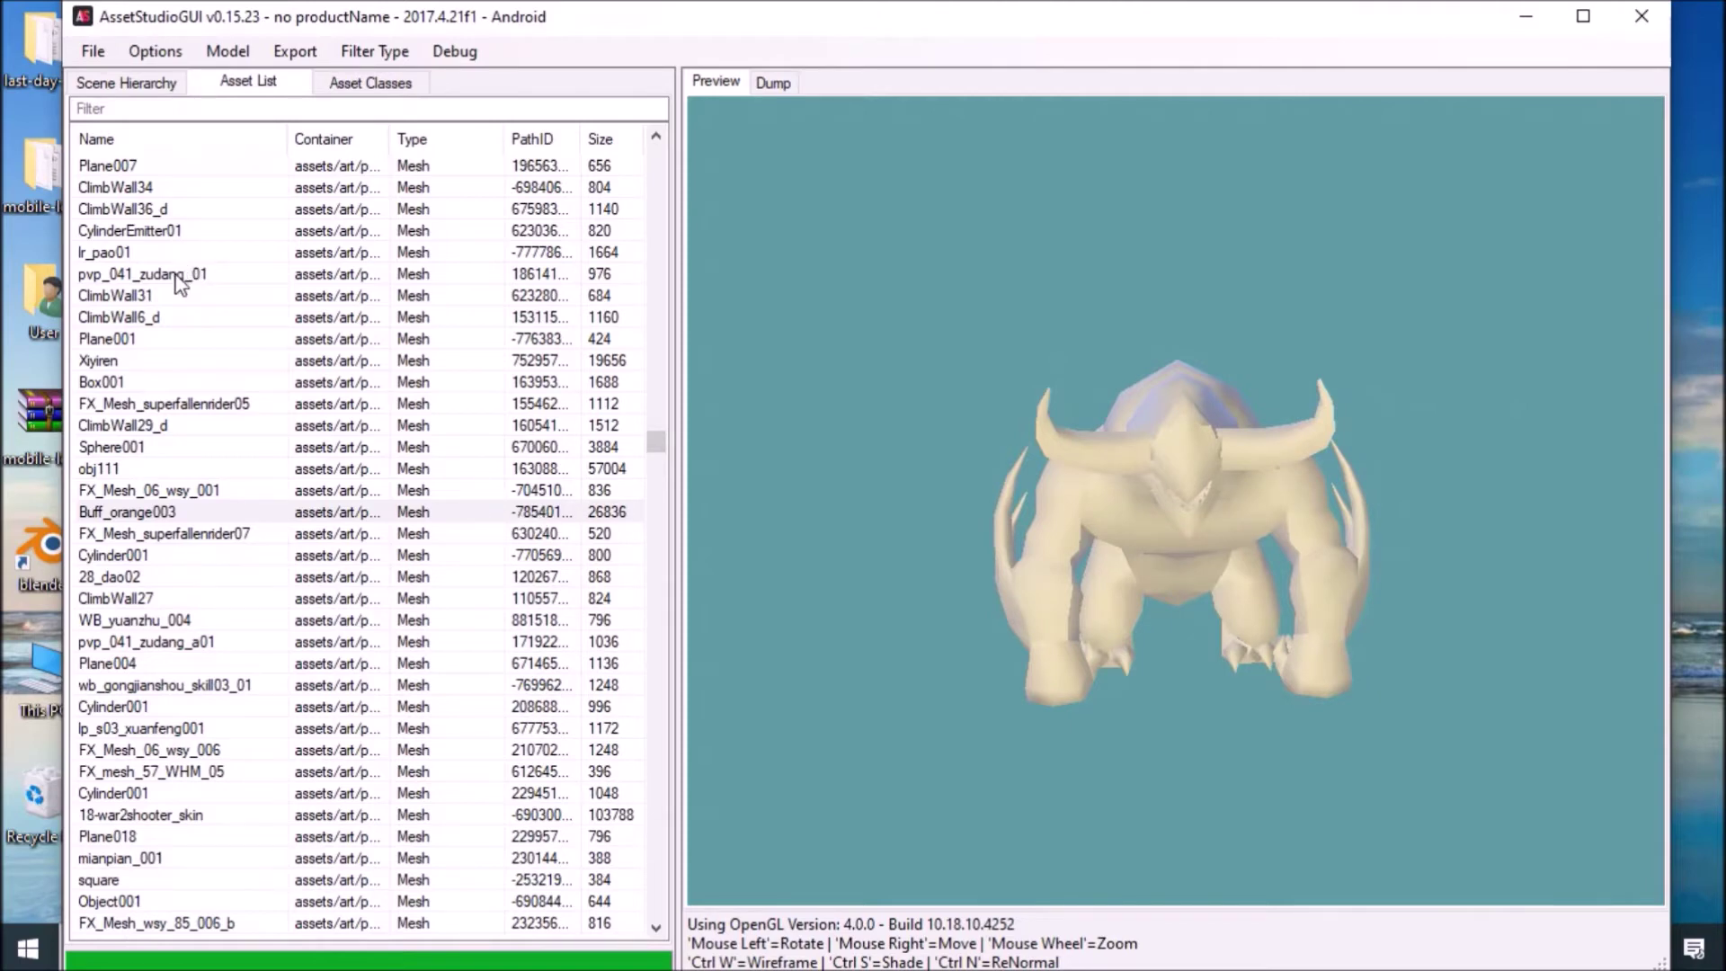
{"action": "left_click", "coordinate": [170, 520]}
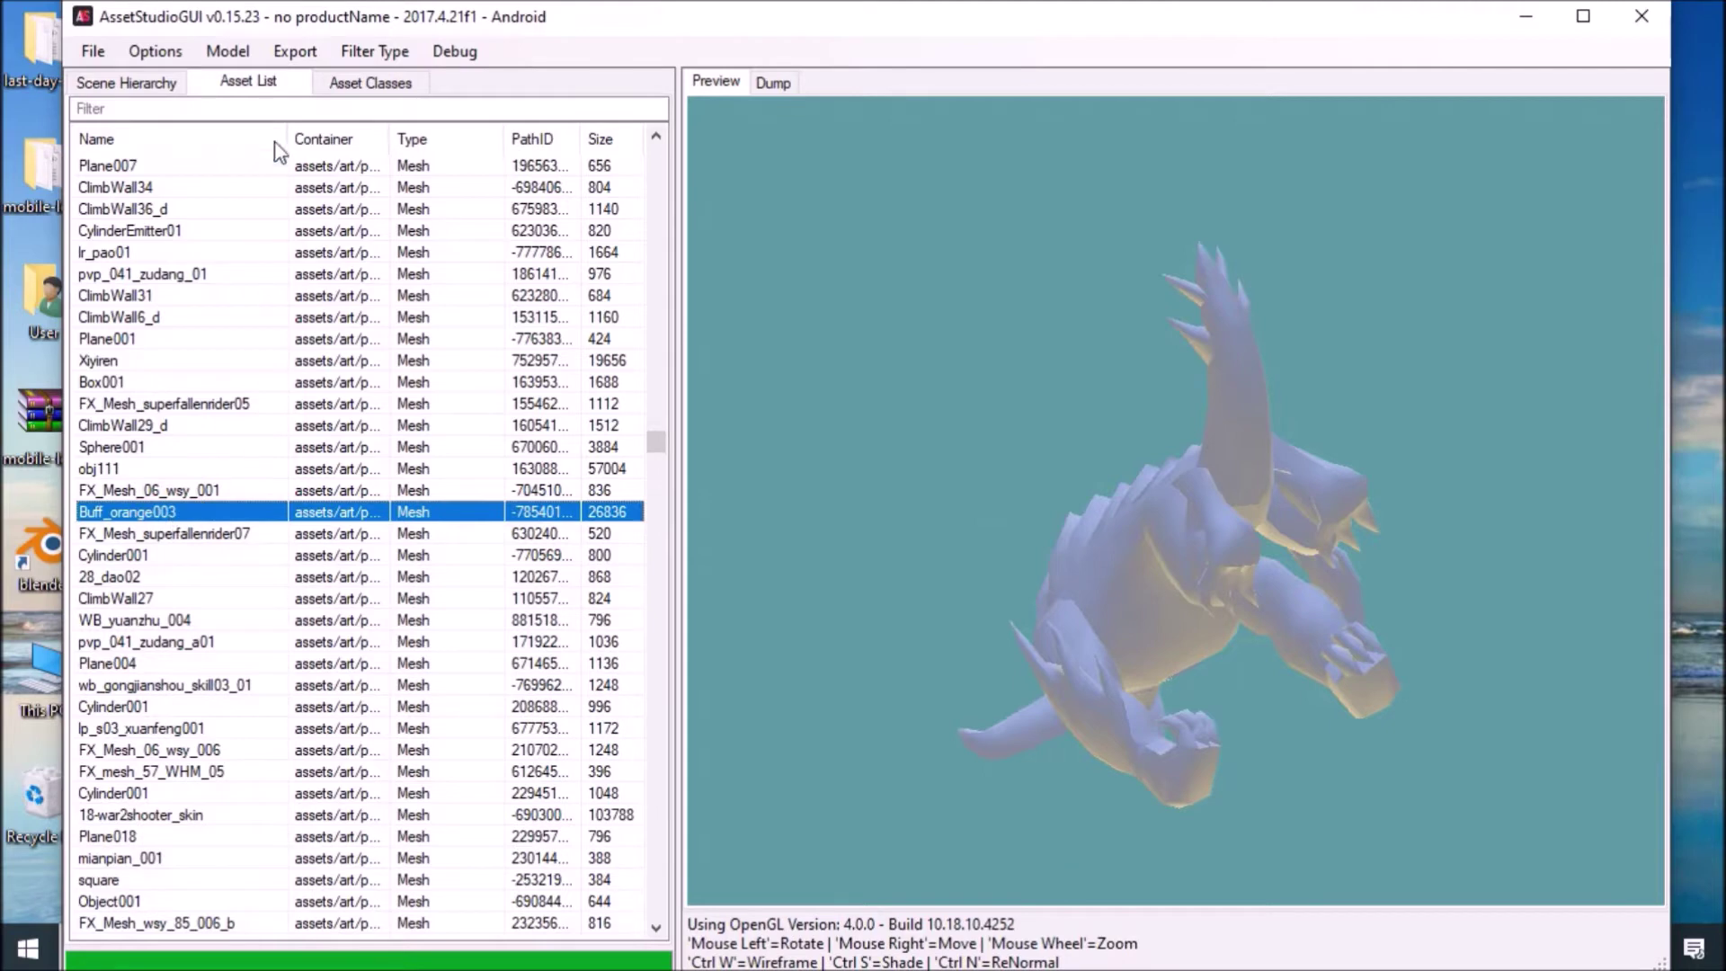
Filter the asset list by Buff_Orange, select the Buff_orange003 mesh and rotate its preview to the front.
{"action": "left_click", "coordinate": [257, 105]}
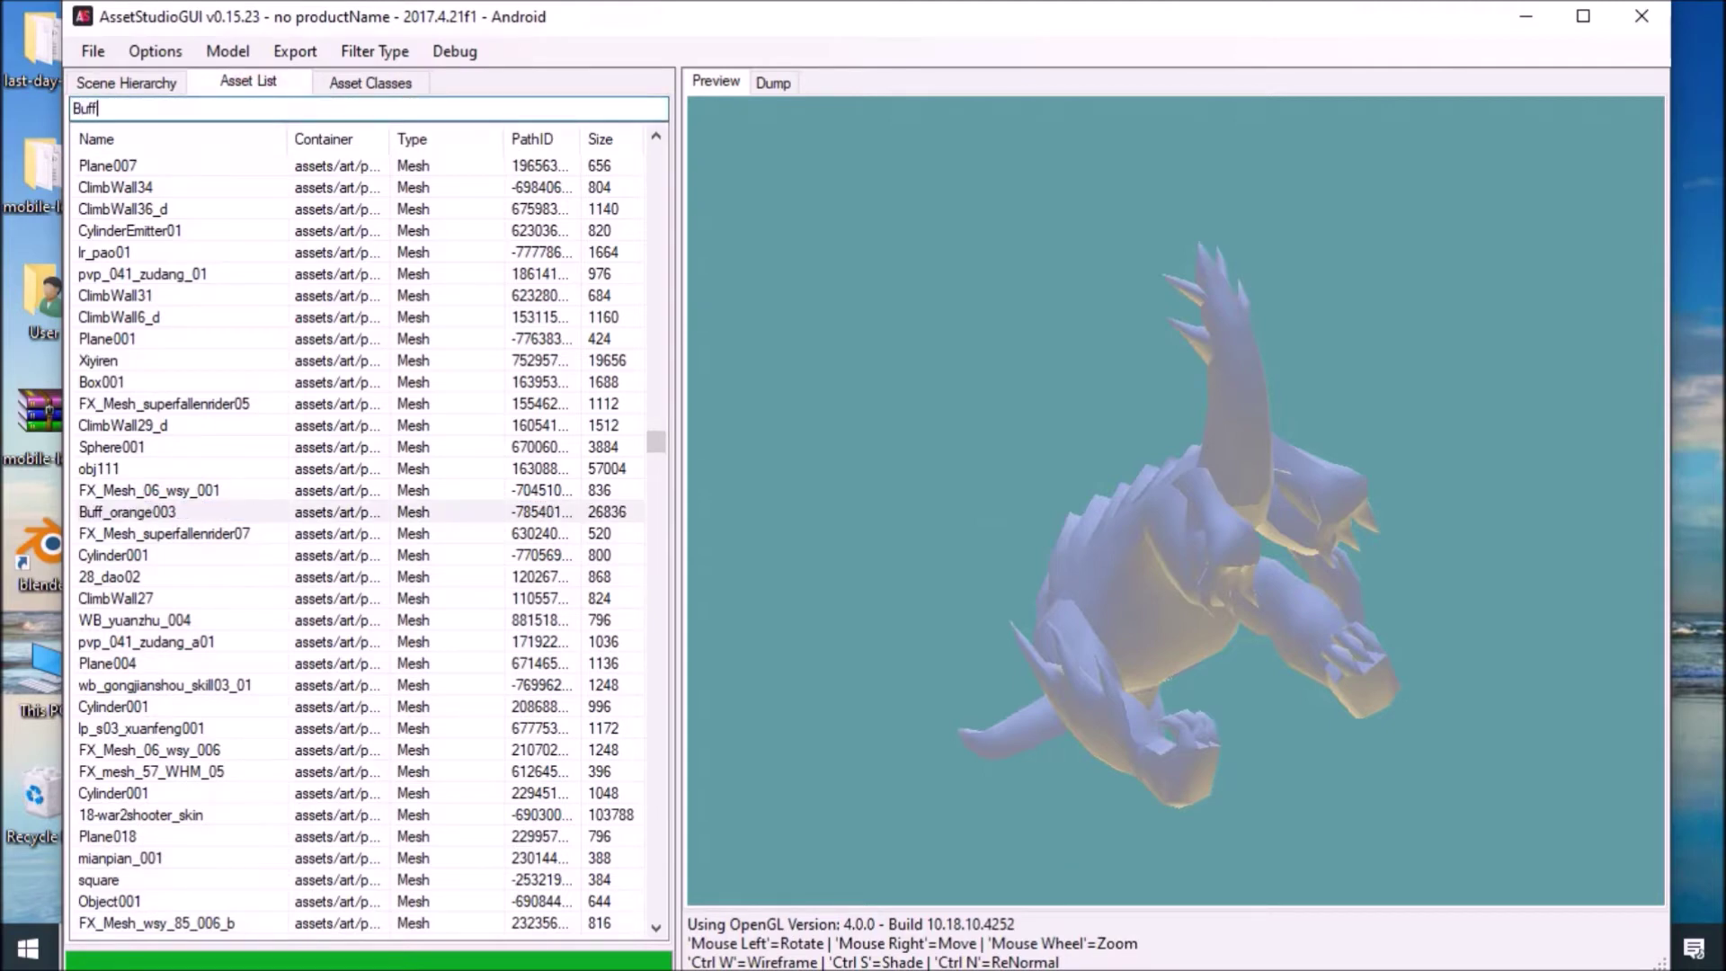
{"action": "type", "text": "Buff_Orange"}
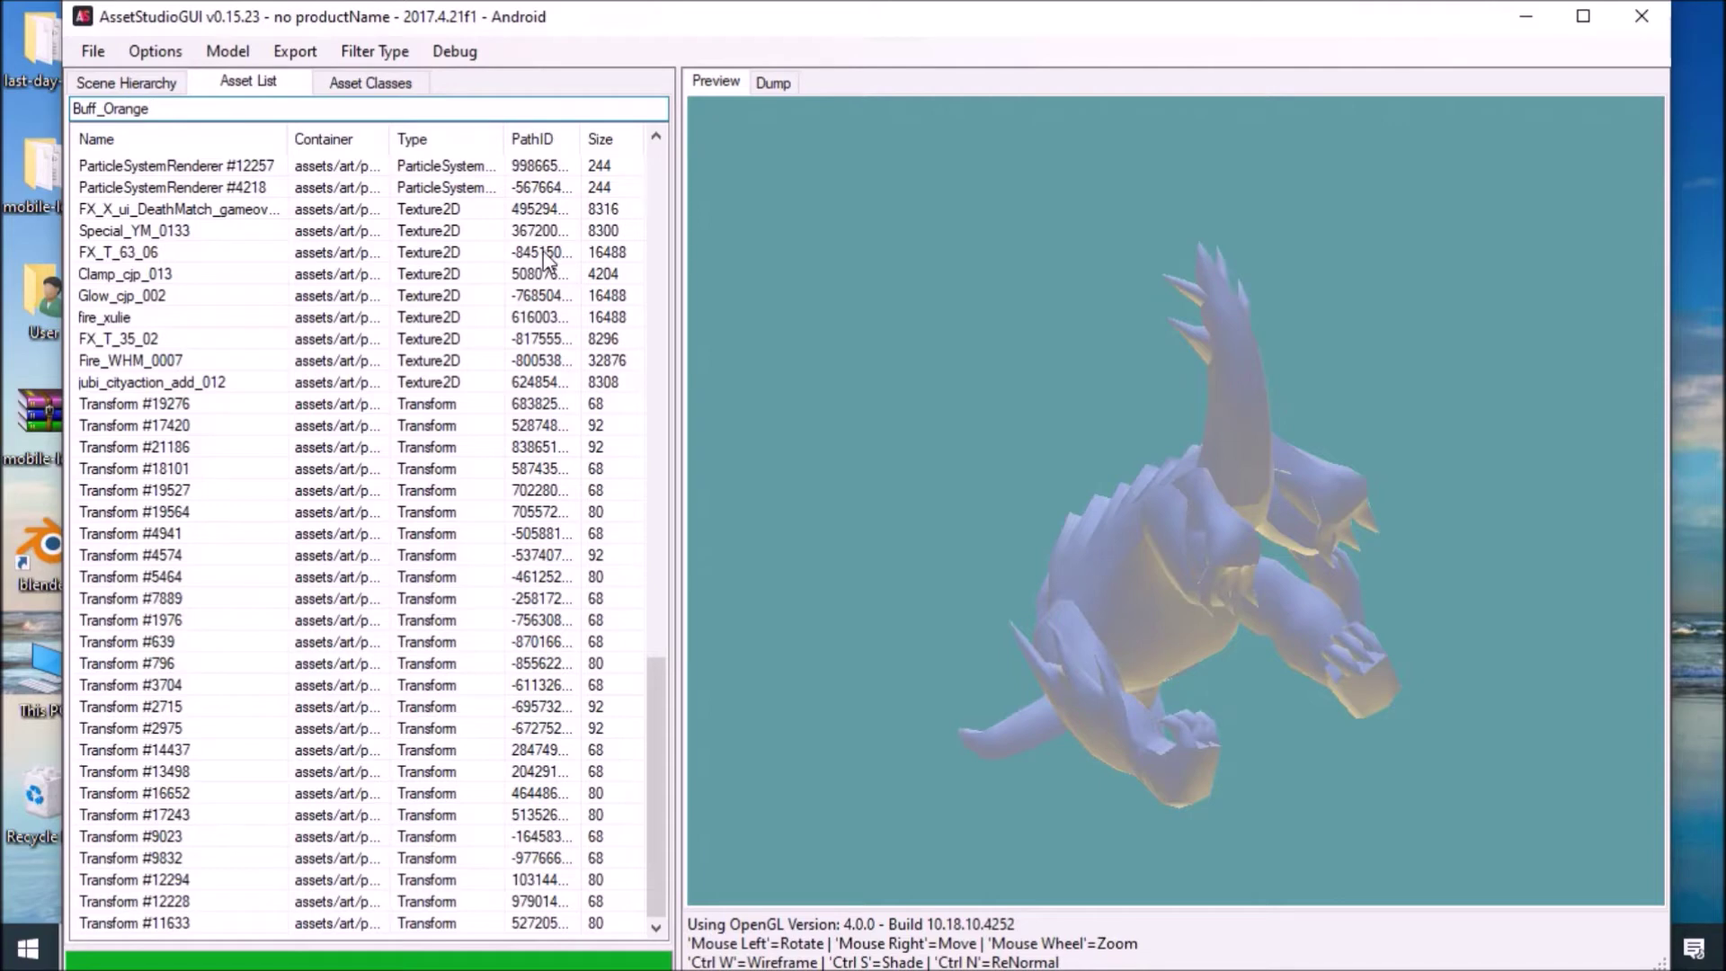
{"action": "left_click_drag", "start_coordinate": [649, 677], "coordinate": [670, 126]}
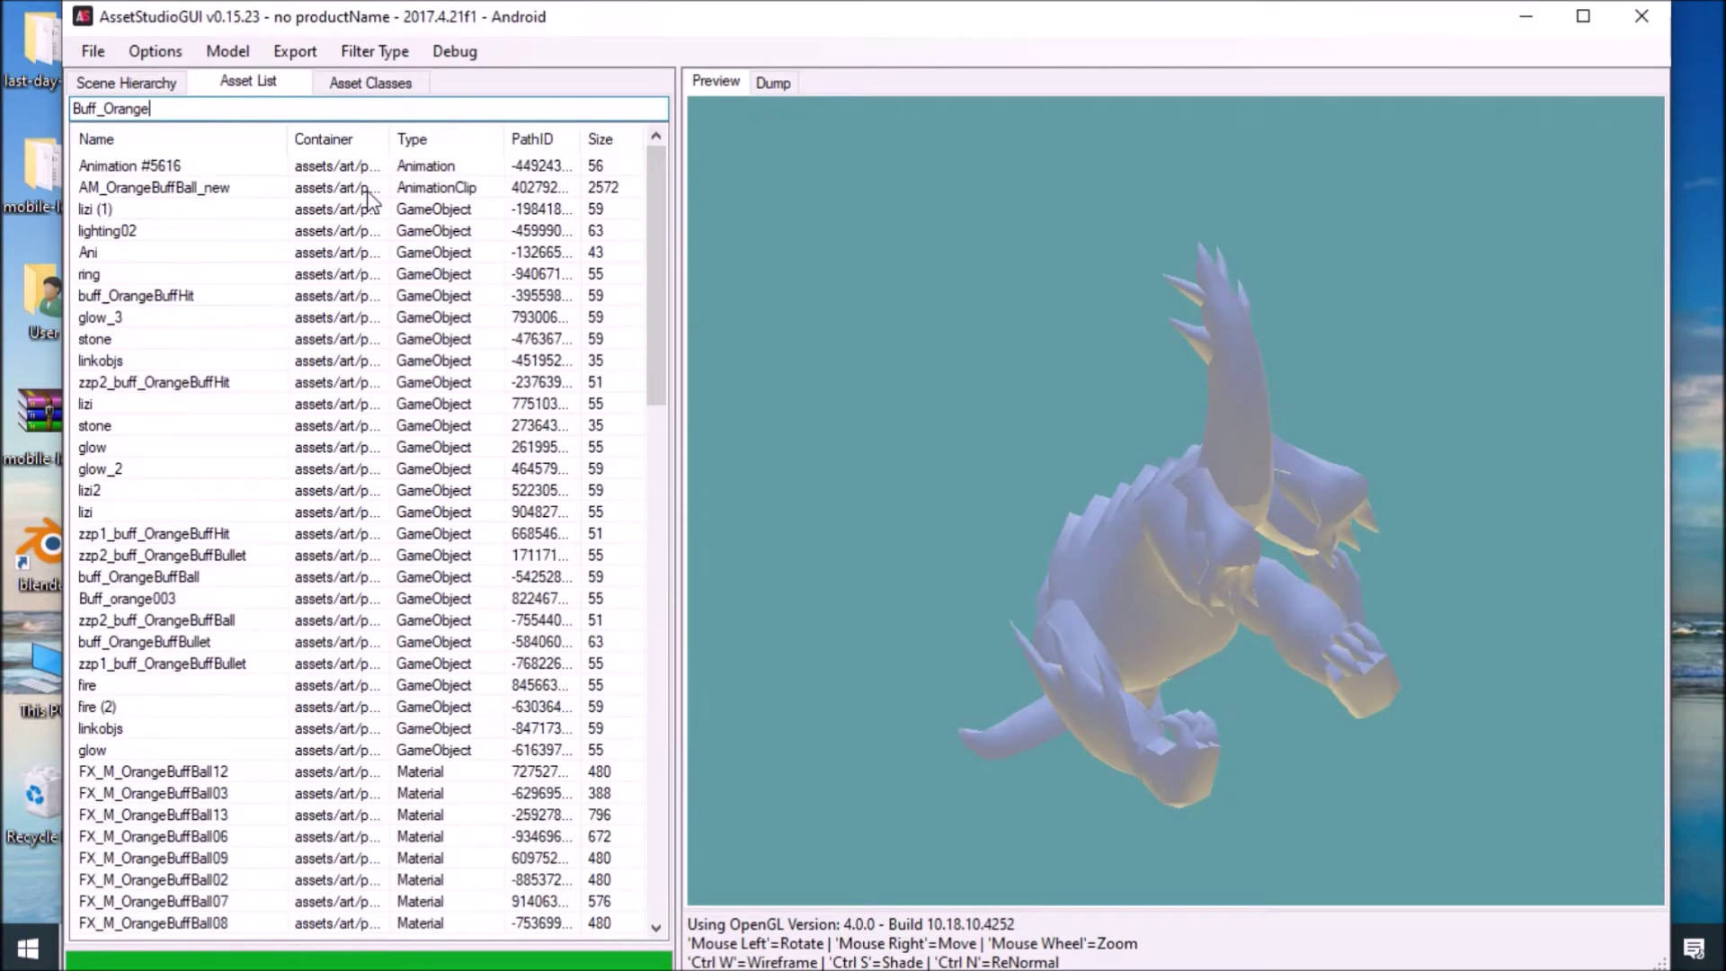
{"action": "scroll", "coordinate": [284, 356], "scroll_direction": "down", "scroll_amount": 6}
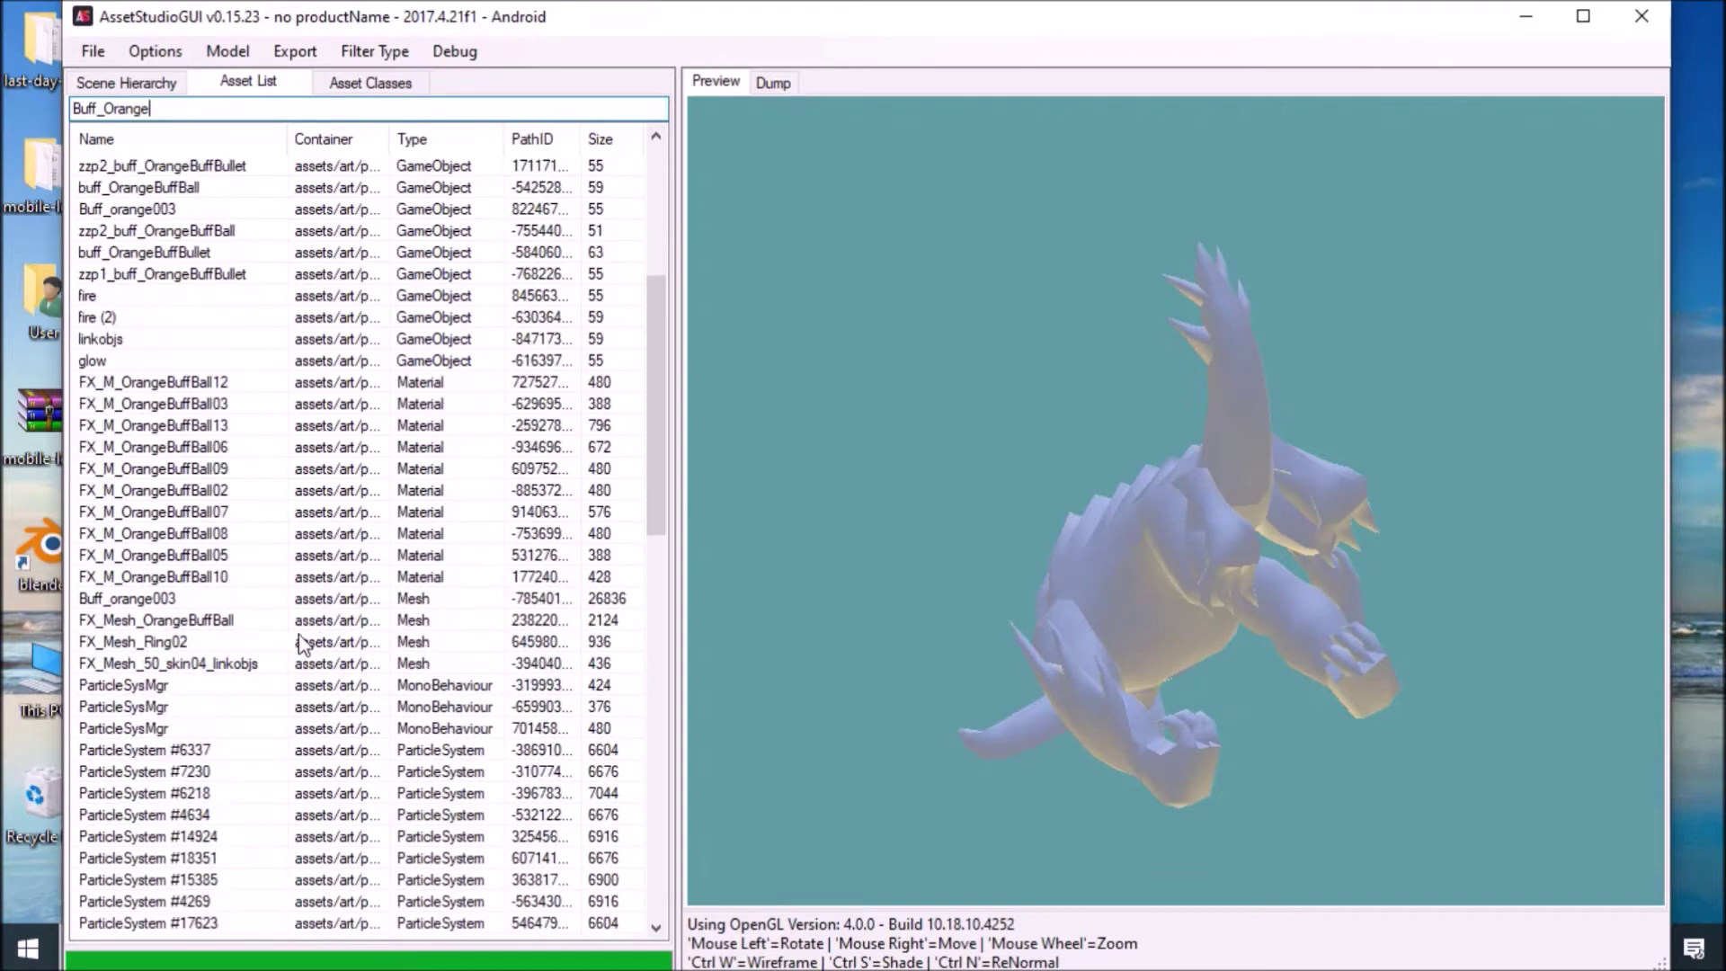
{"action": "left_click", "coordinate": [191, 600]}
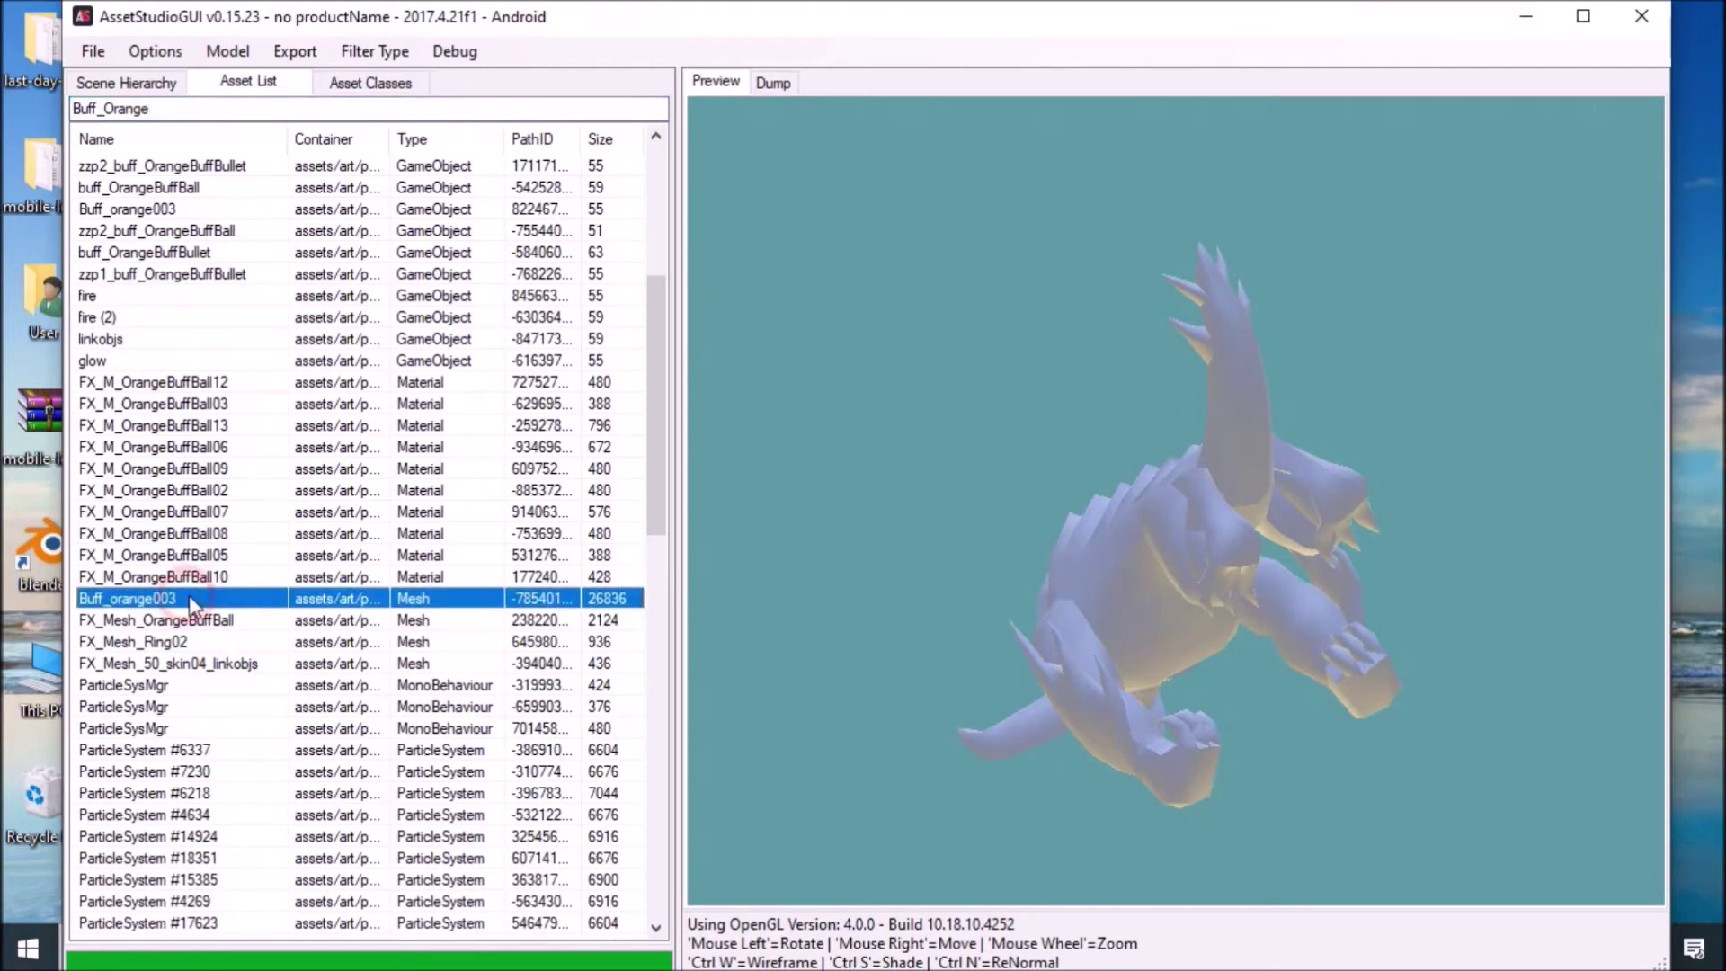
{"action": "left_click", "coordinate": [215, 576]}
{"action": "left_click", "coordinate": [218, 598]}
{"action": "left_click_drag", "start_coordinate": [1269, 497], "coordinate": [1205, 597]}
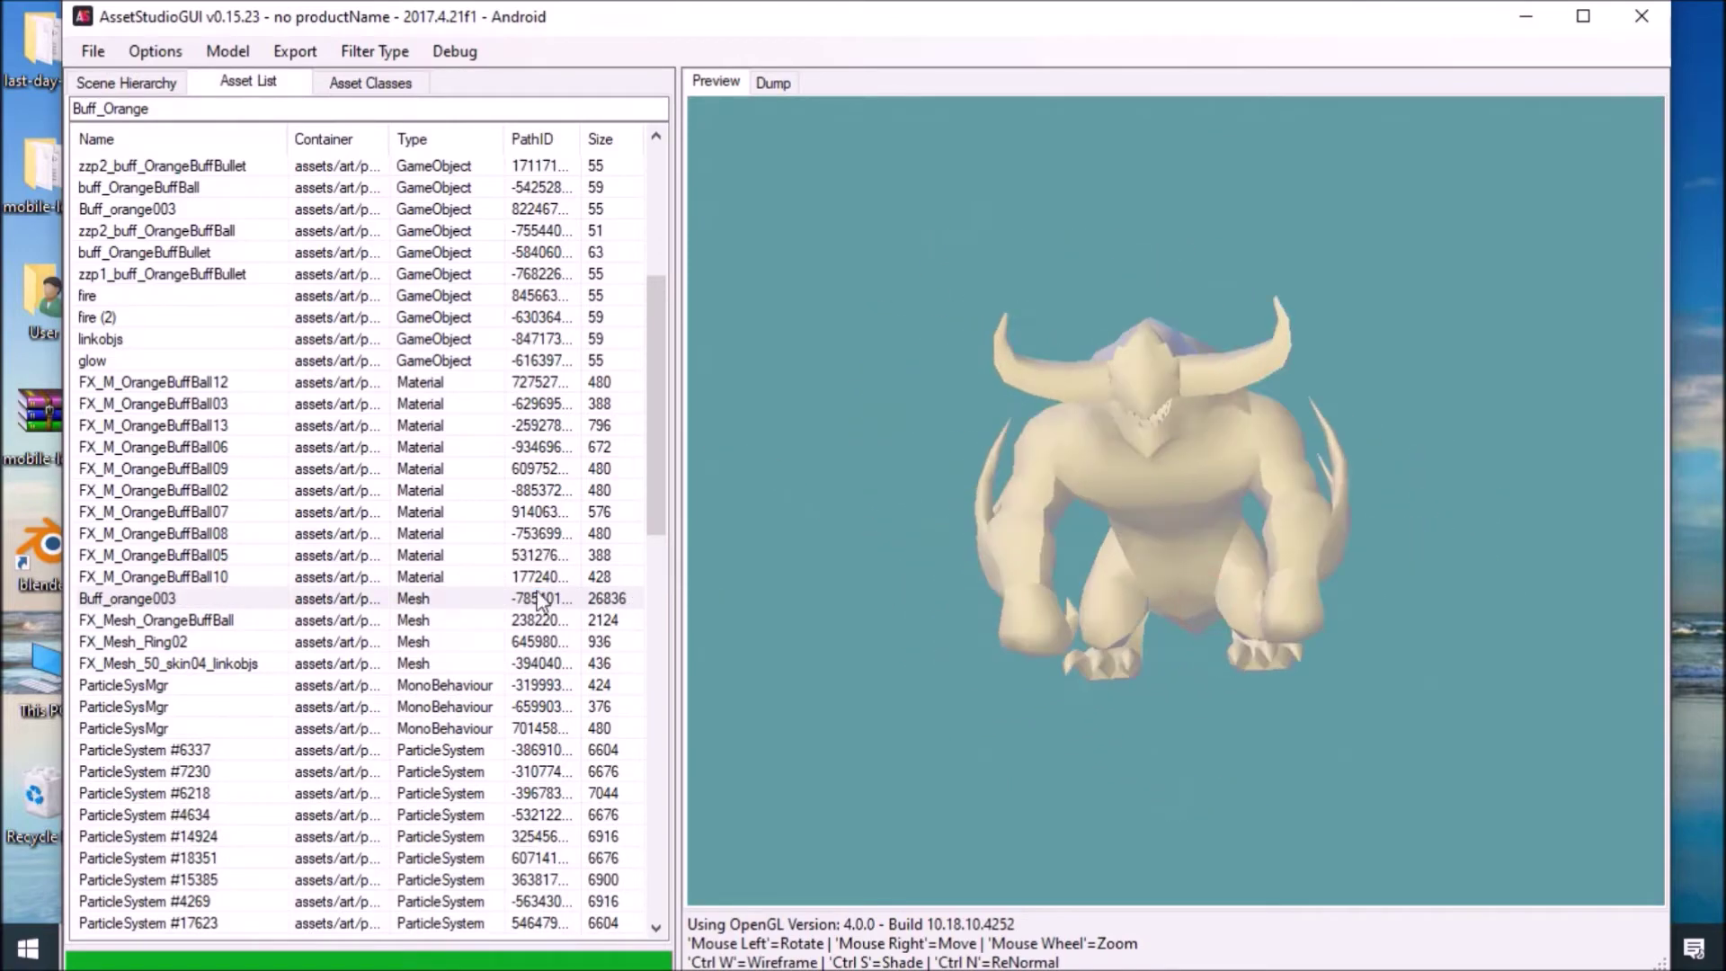
Export the selected Buff_orange003 mesh to a new desktop folder named Fiend.
{"action": "right_click", "coordinate": [247, 596]}
{"action": "right_click", "coordinate": [170, 597]}
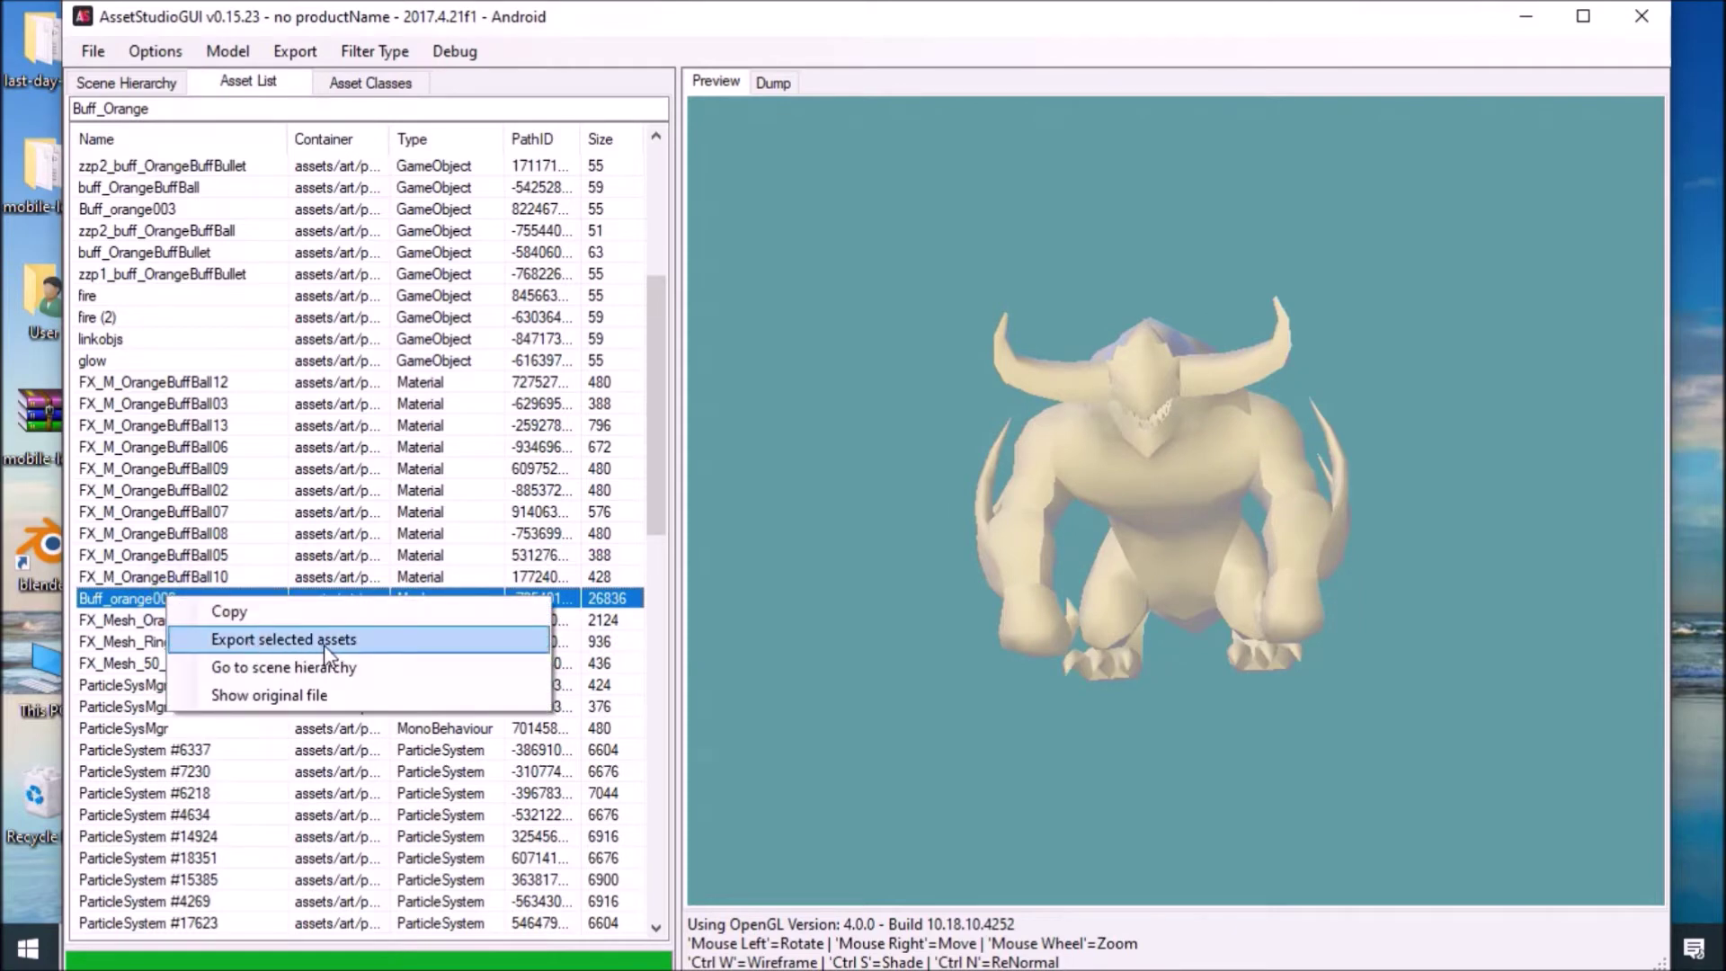
{"action": "left_click", "coordinate": [362, 638]}
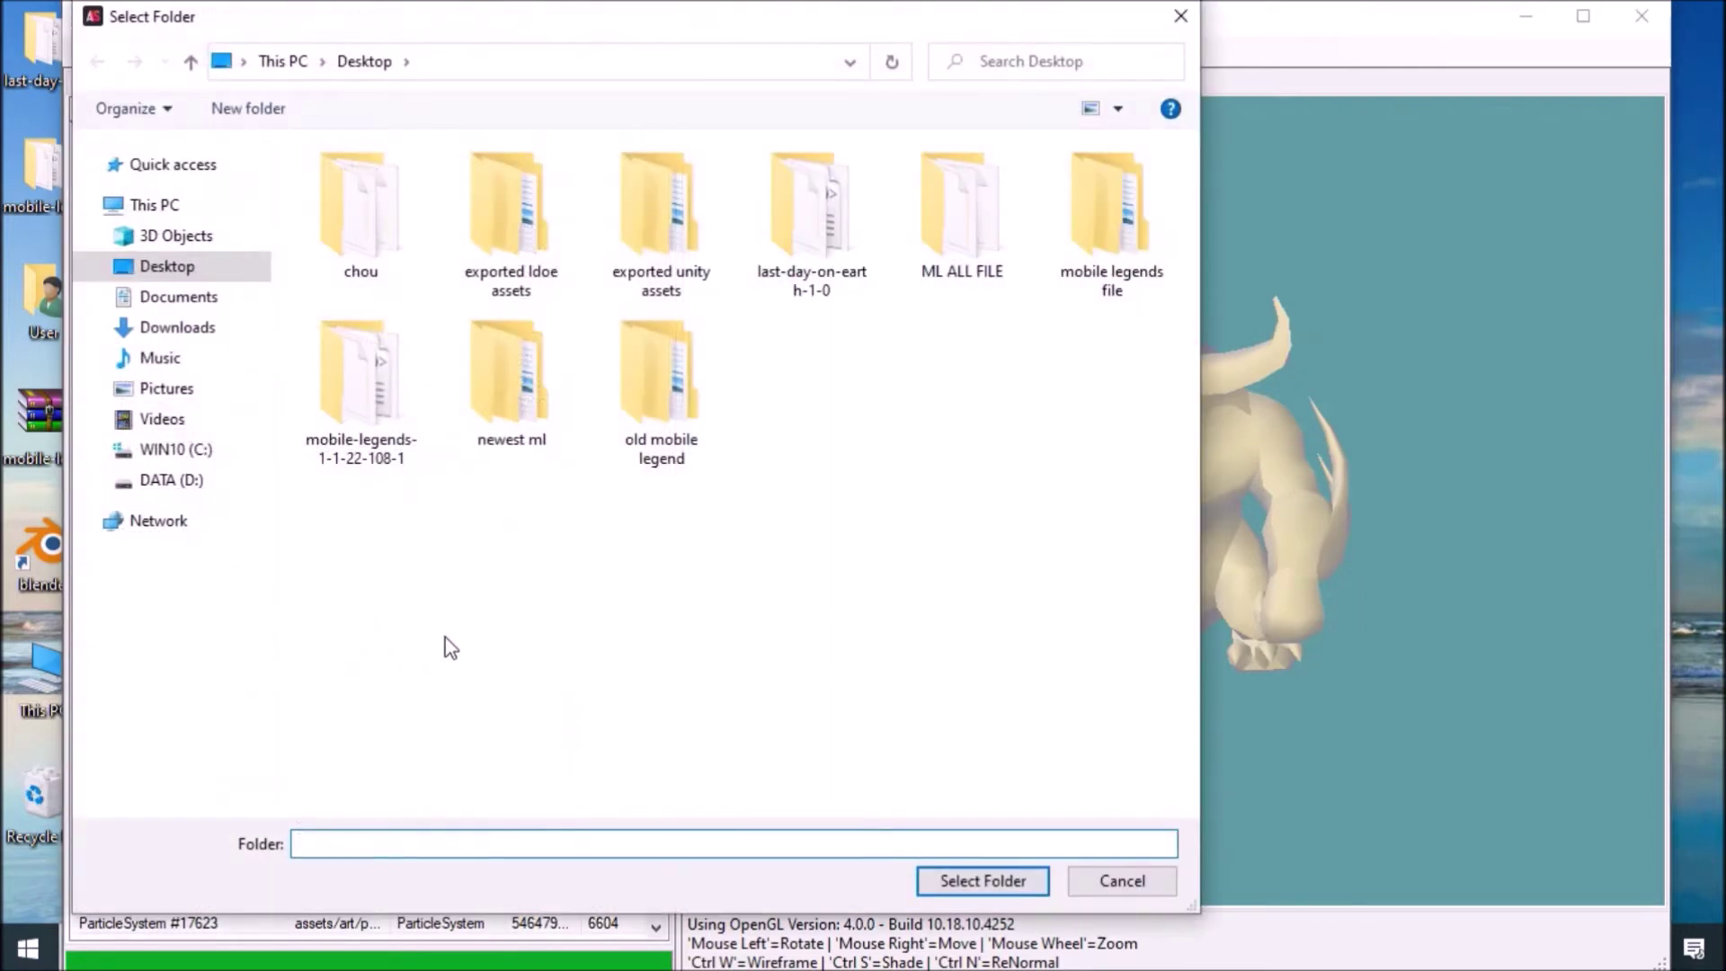
{"action": "right_click", "coordinate": [784, 602]}
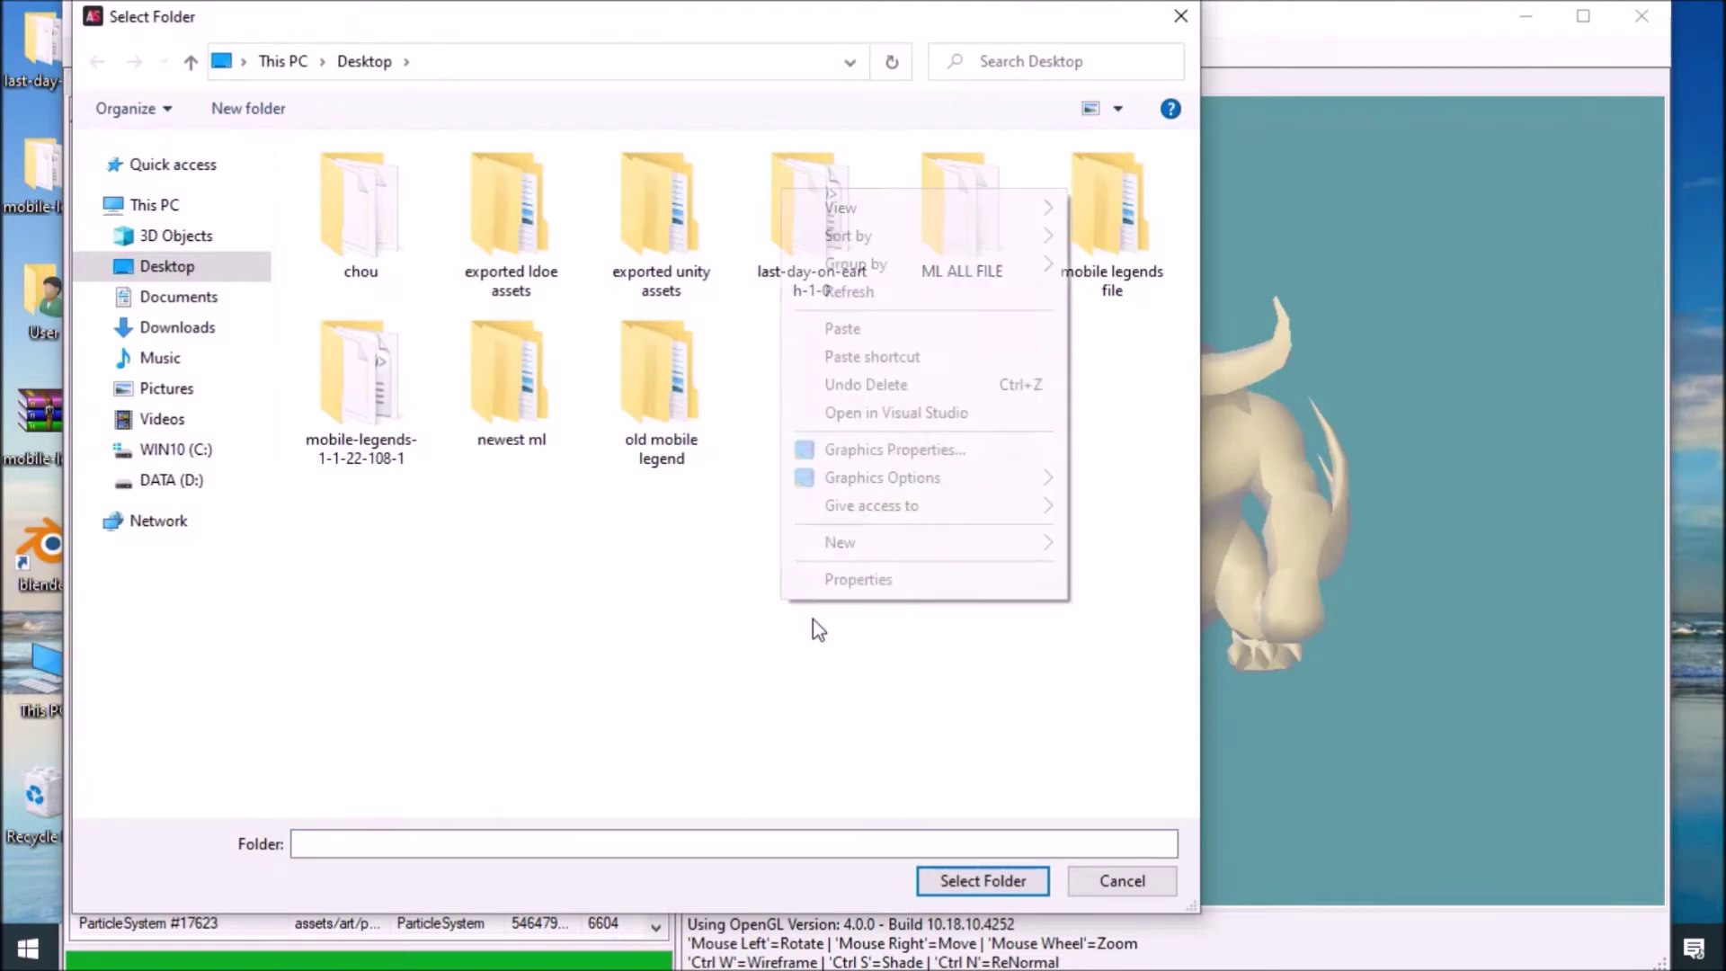
{"action": "left_click", "coordinate": [863, 542]}
{"action": "left_click", "coordinate": [1115, 544]}
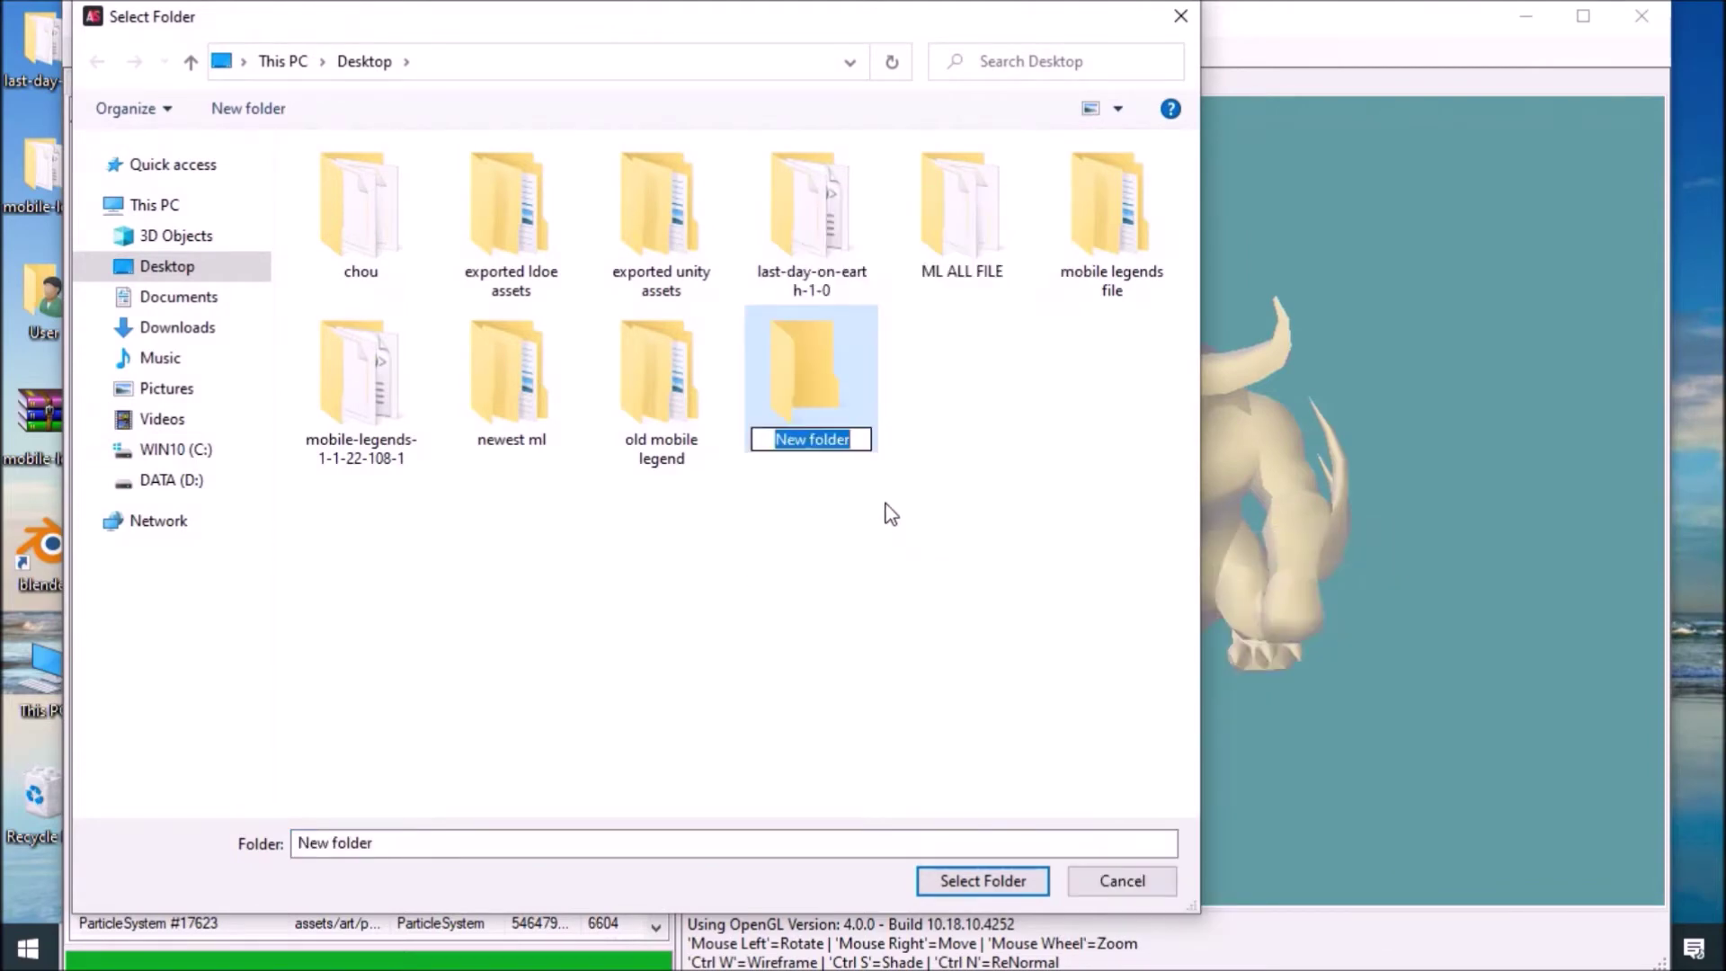
{"action": "type", "text": "Fiend"}
{"action": "key", "text": "Return"}
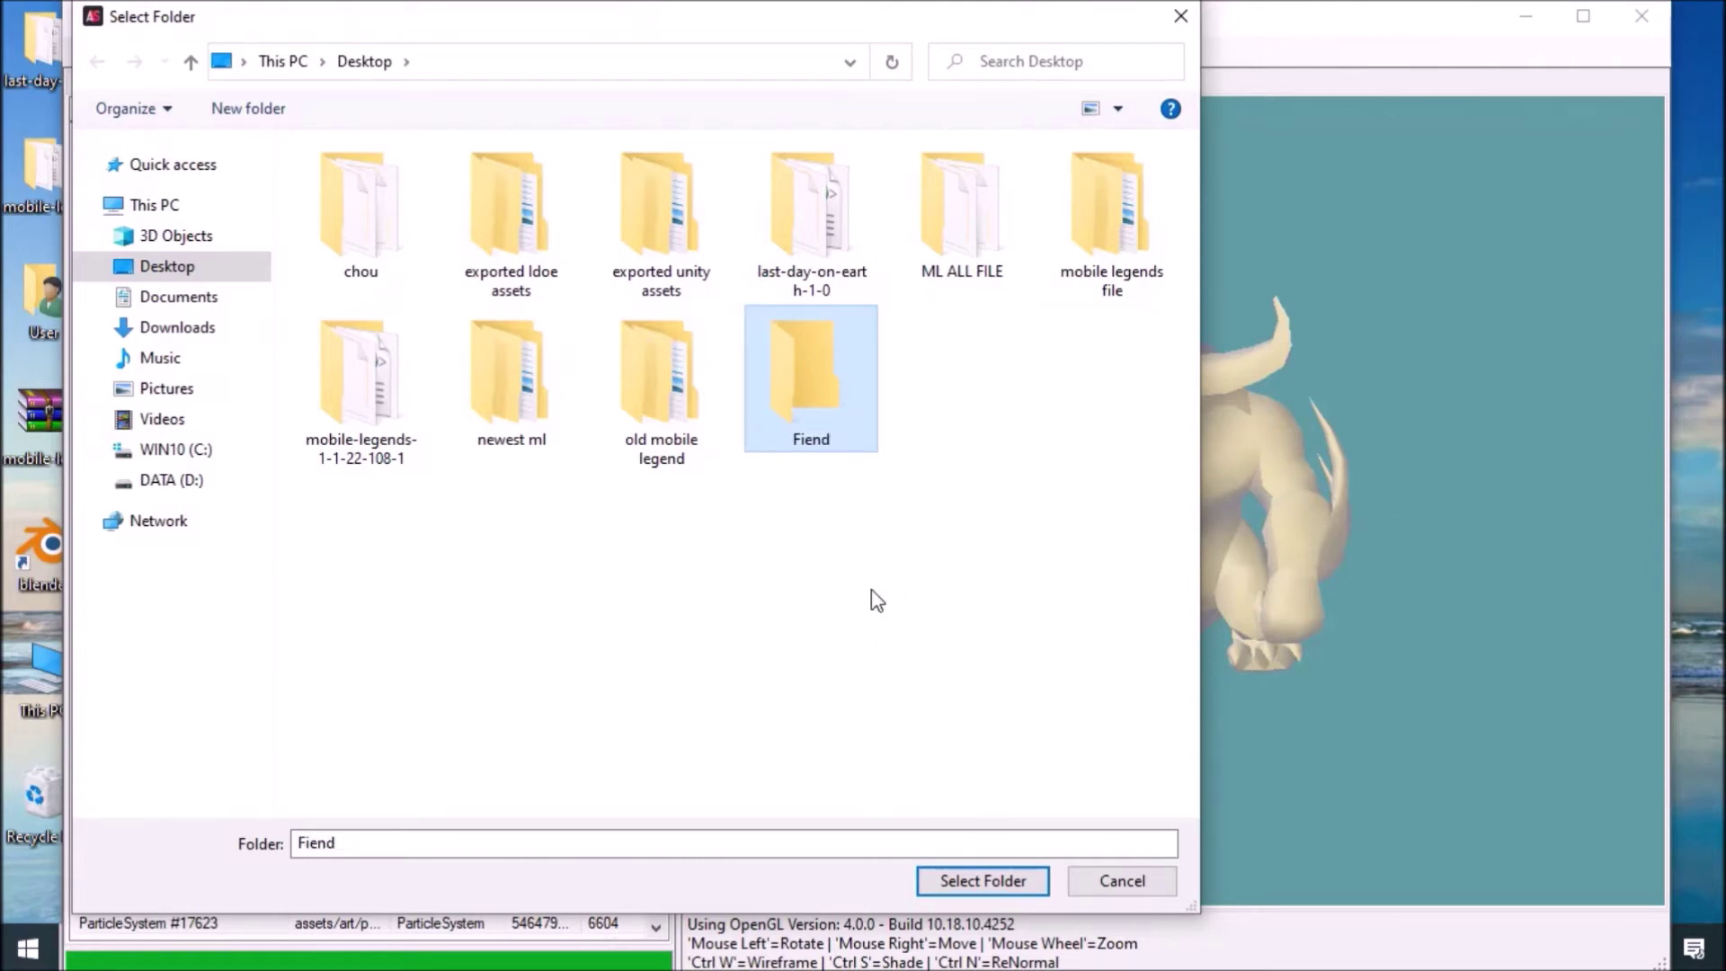
{"action": "left_click", "coordinate": [990, 881]}
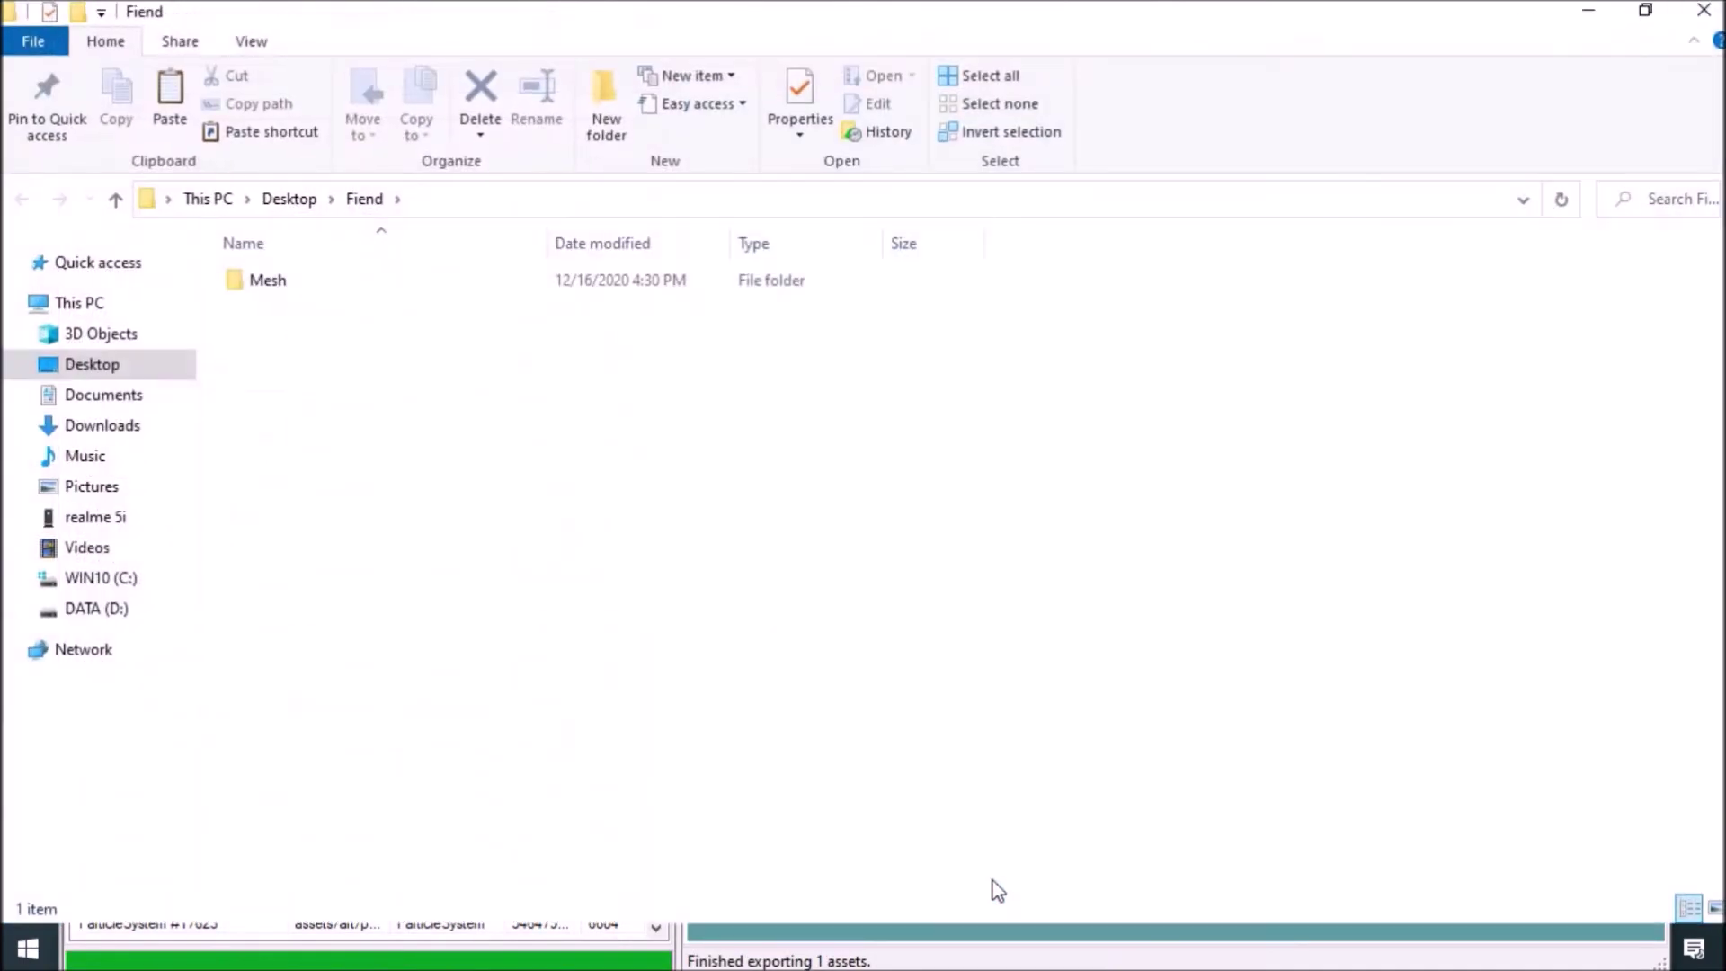
Open the Mesh subfolder of the Fiend export, check the Buff_orange003.obj file, and minimize the folder window.
{"action": "left_click", "coordinate": [550, 539]}
{"action": "double_click", "coordinate": [339, 286]}
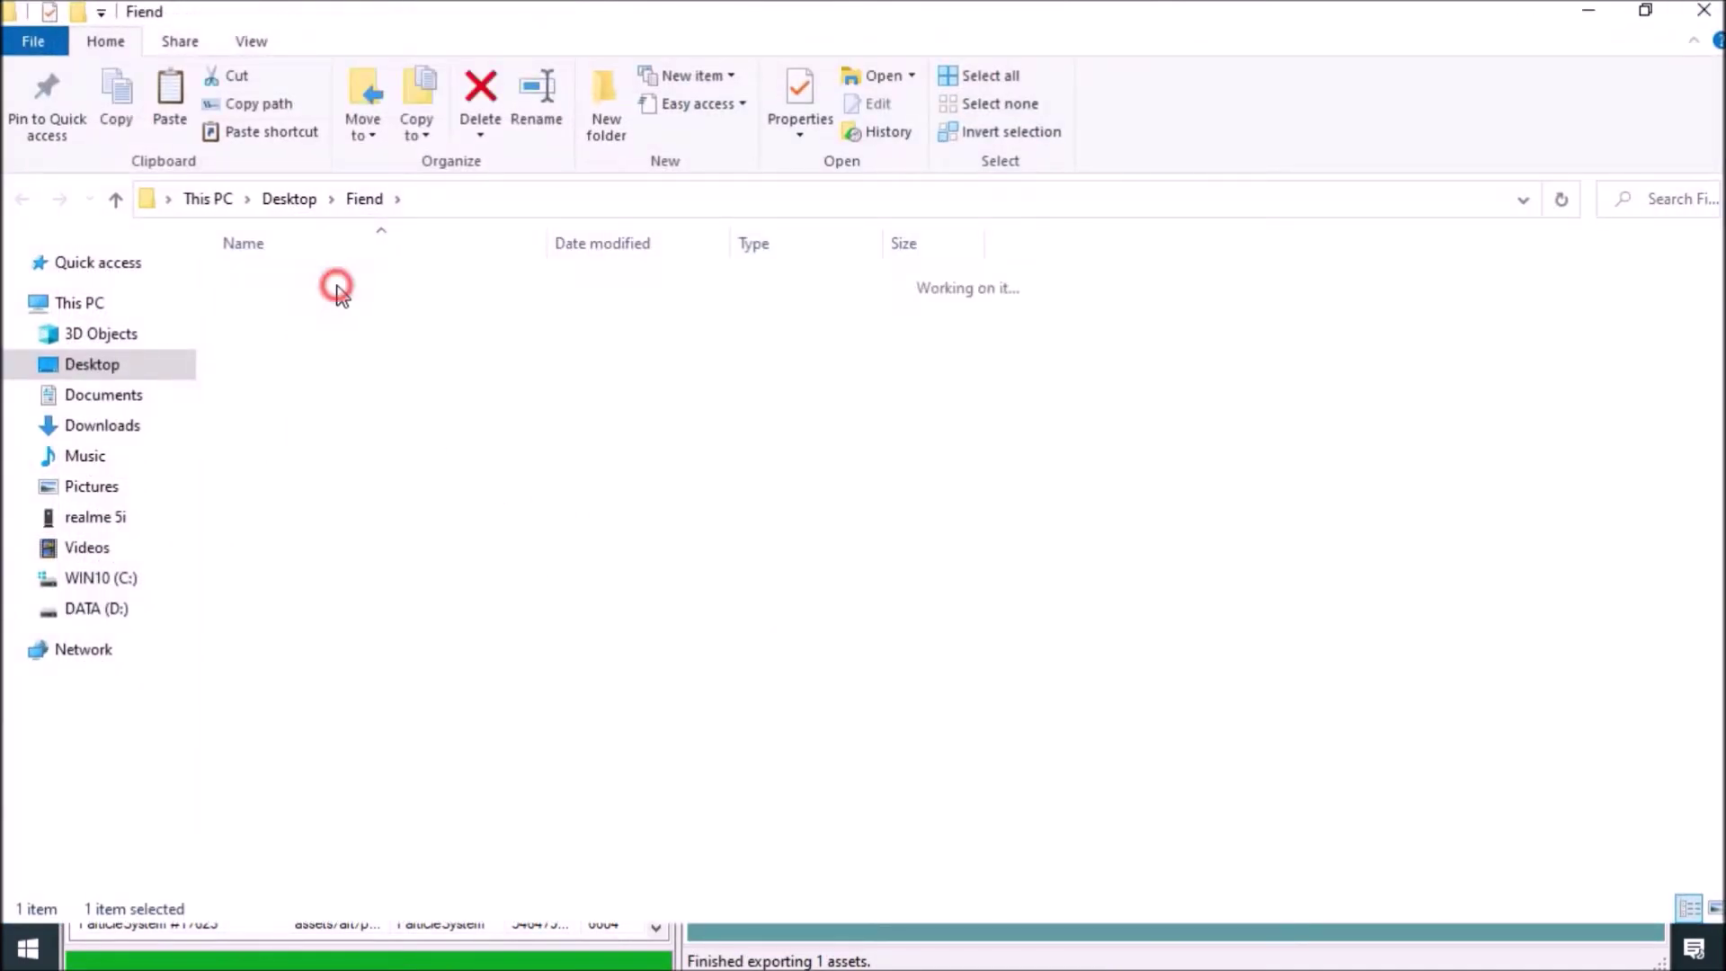
{"action": "left_click", "coordinate": [361, 283]}
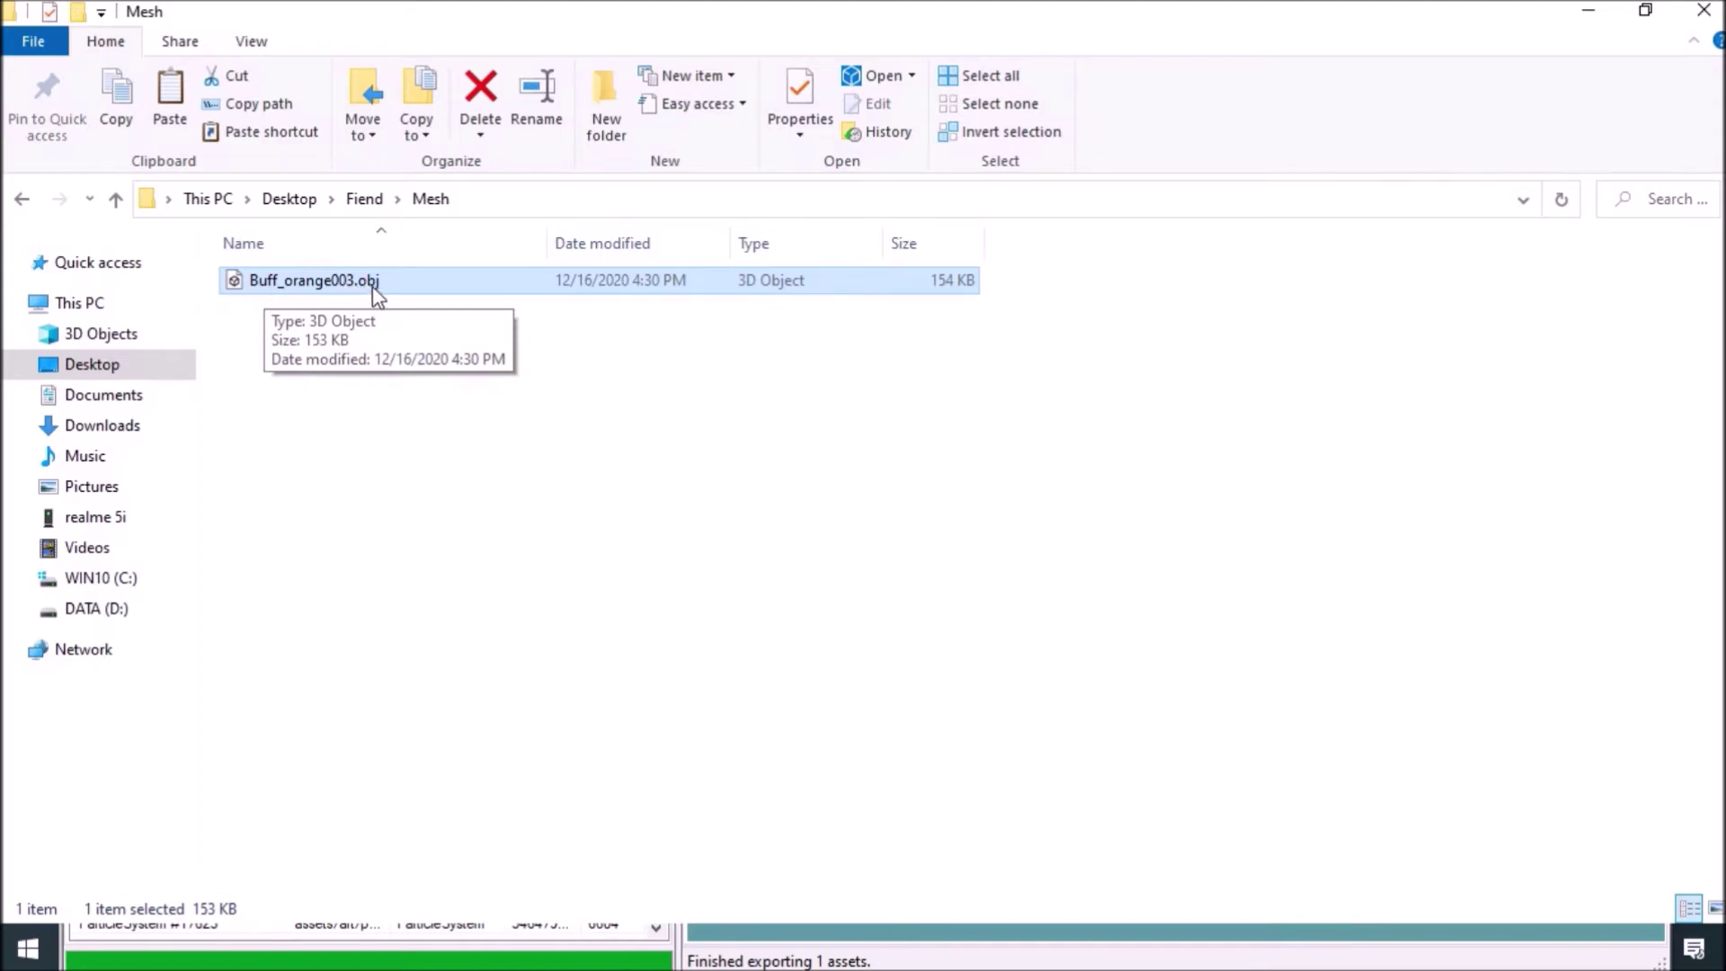
{"action": "left_click", "coordinate": [678, 401]}
{"action": "left_click", "coordinate": [1588, 11]}
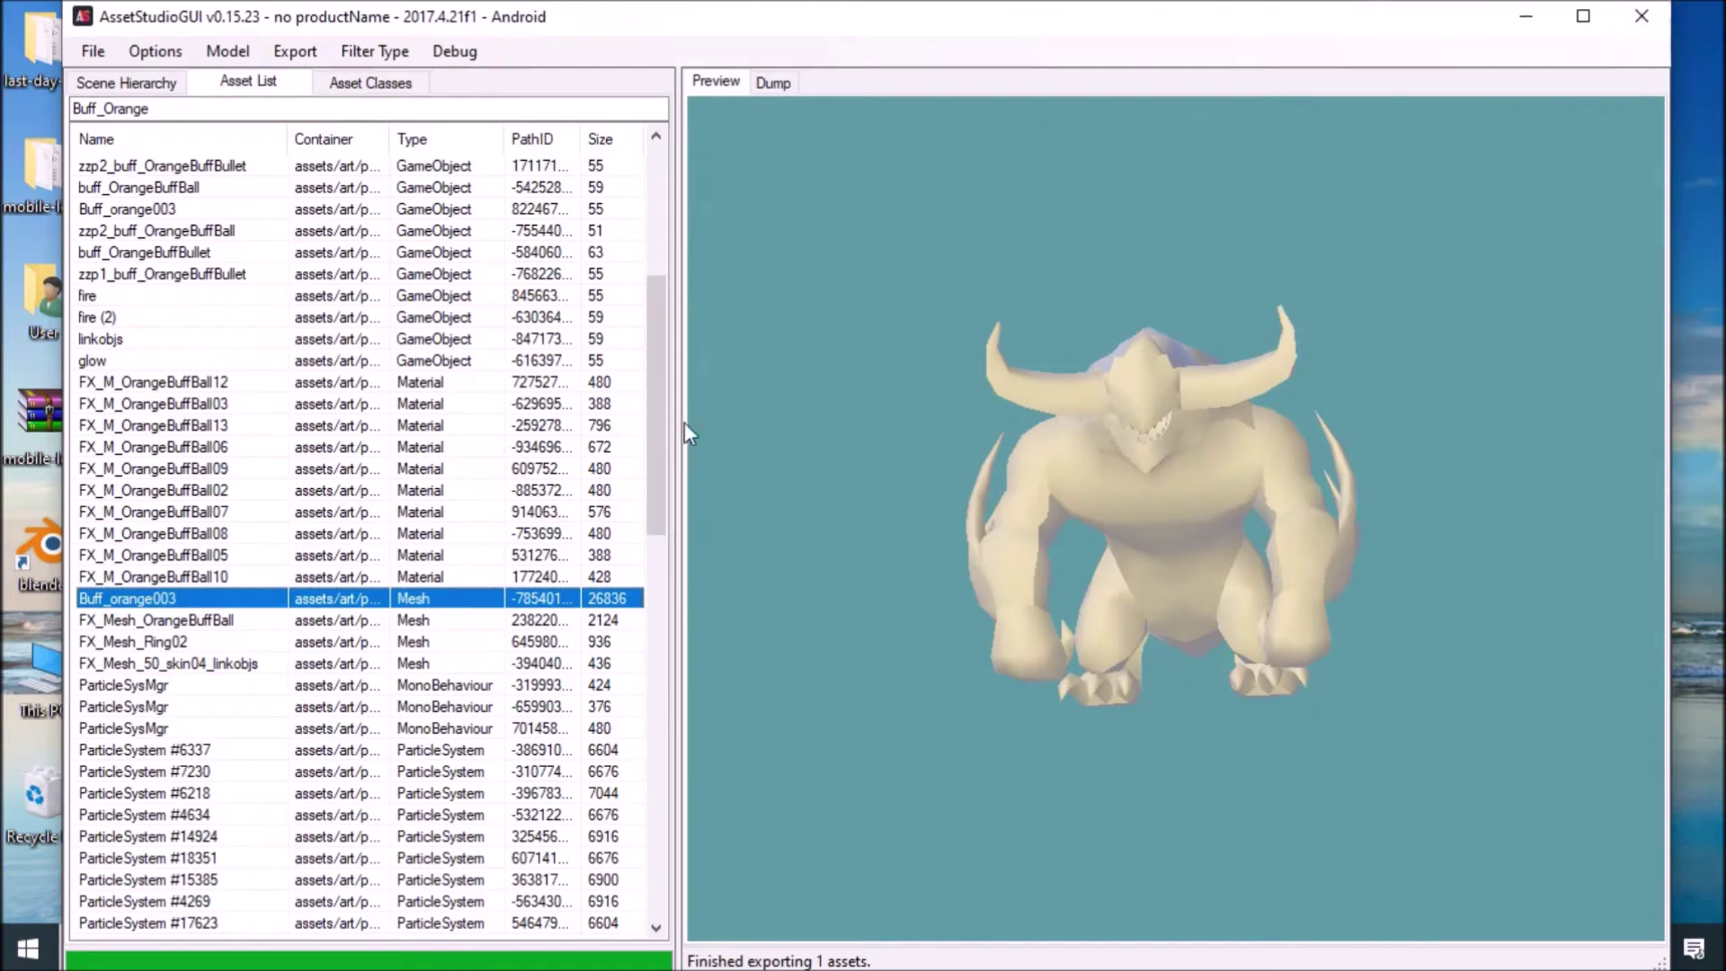
Rotate the Buff_orange003 preview once more and minimize AssetStudio to show the desktop.
{"action": "left_click_drag", "start_coordinate": [657, 415], "coordinate": [660, 439]}
{"action": "left_click_drag", "start_coordinate": [1283, 455], "coordinate": [1168, 377]}
{"action": "left_click", "coordinate": [1525, 17]}
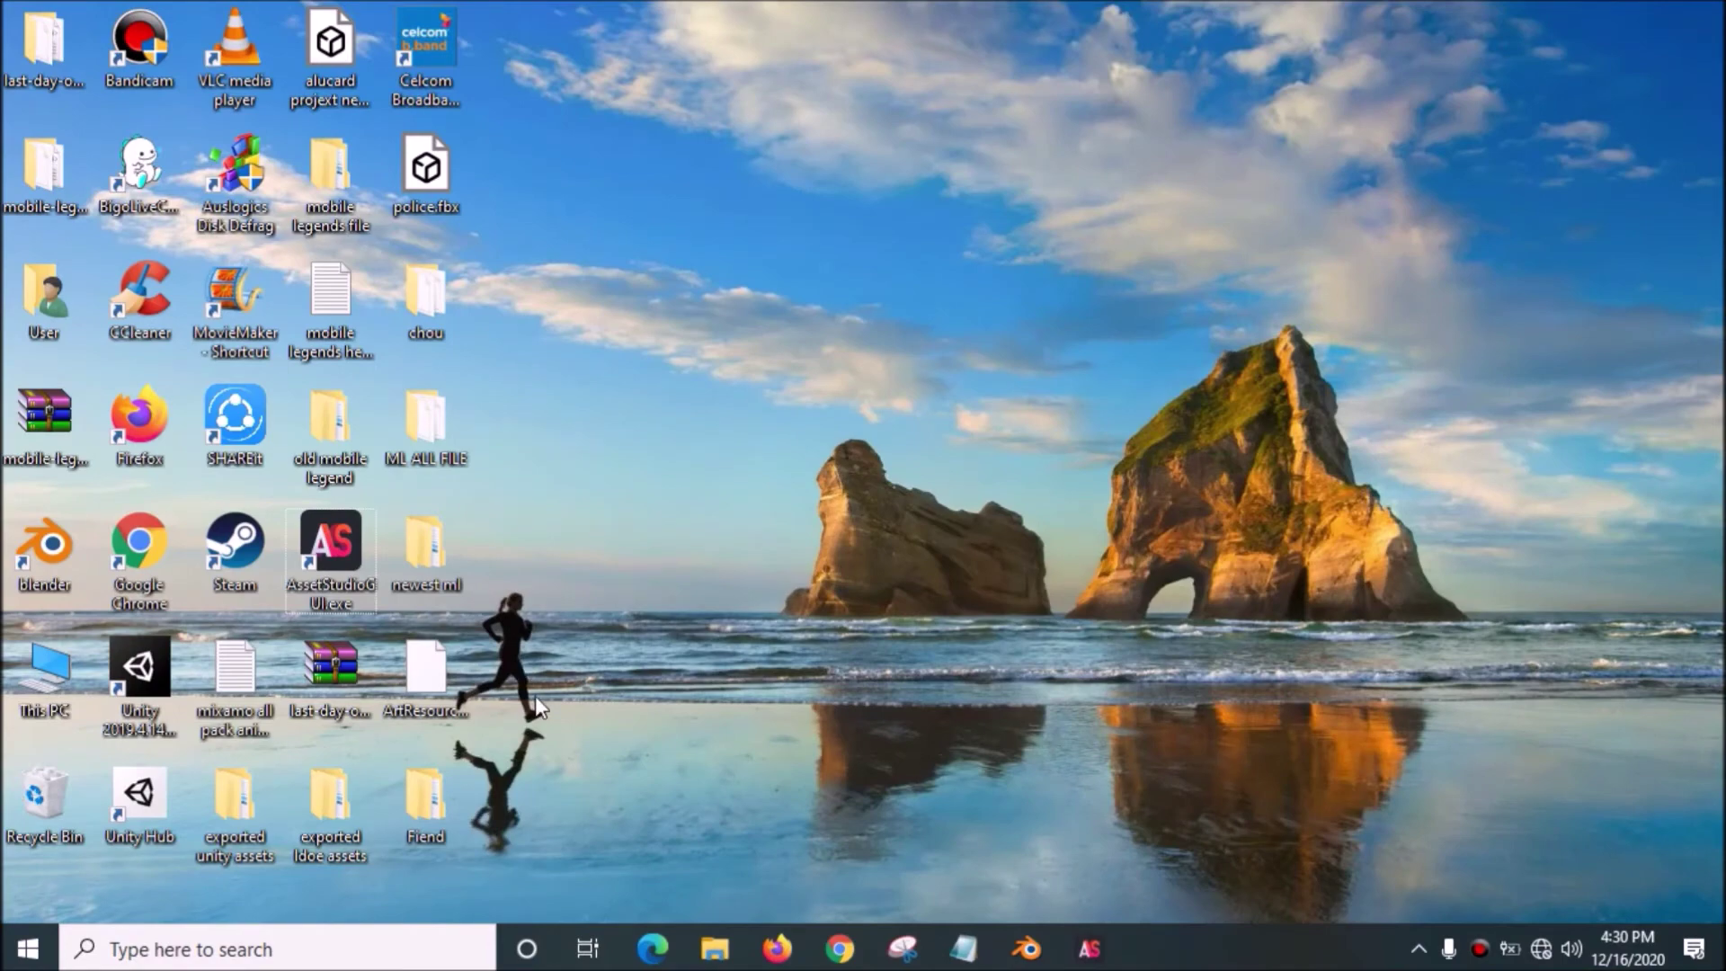
Find mon_Orangebuff_low.png in the Texture2D subfolder of the newest ml desktop folder and copy its name.
{"action": "double_click", "coordinate": [428, 539]}
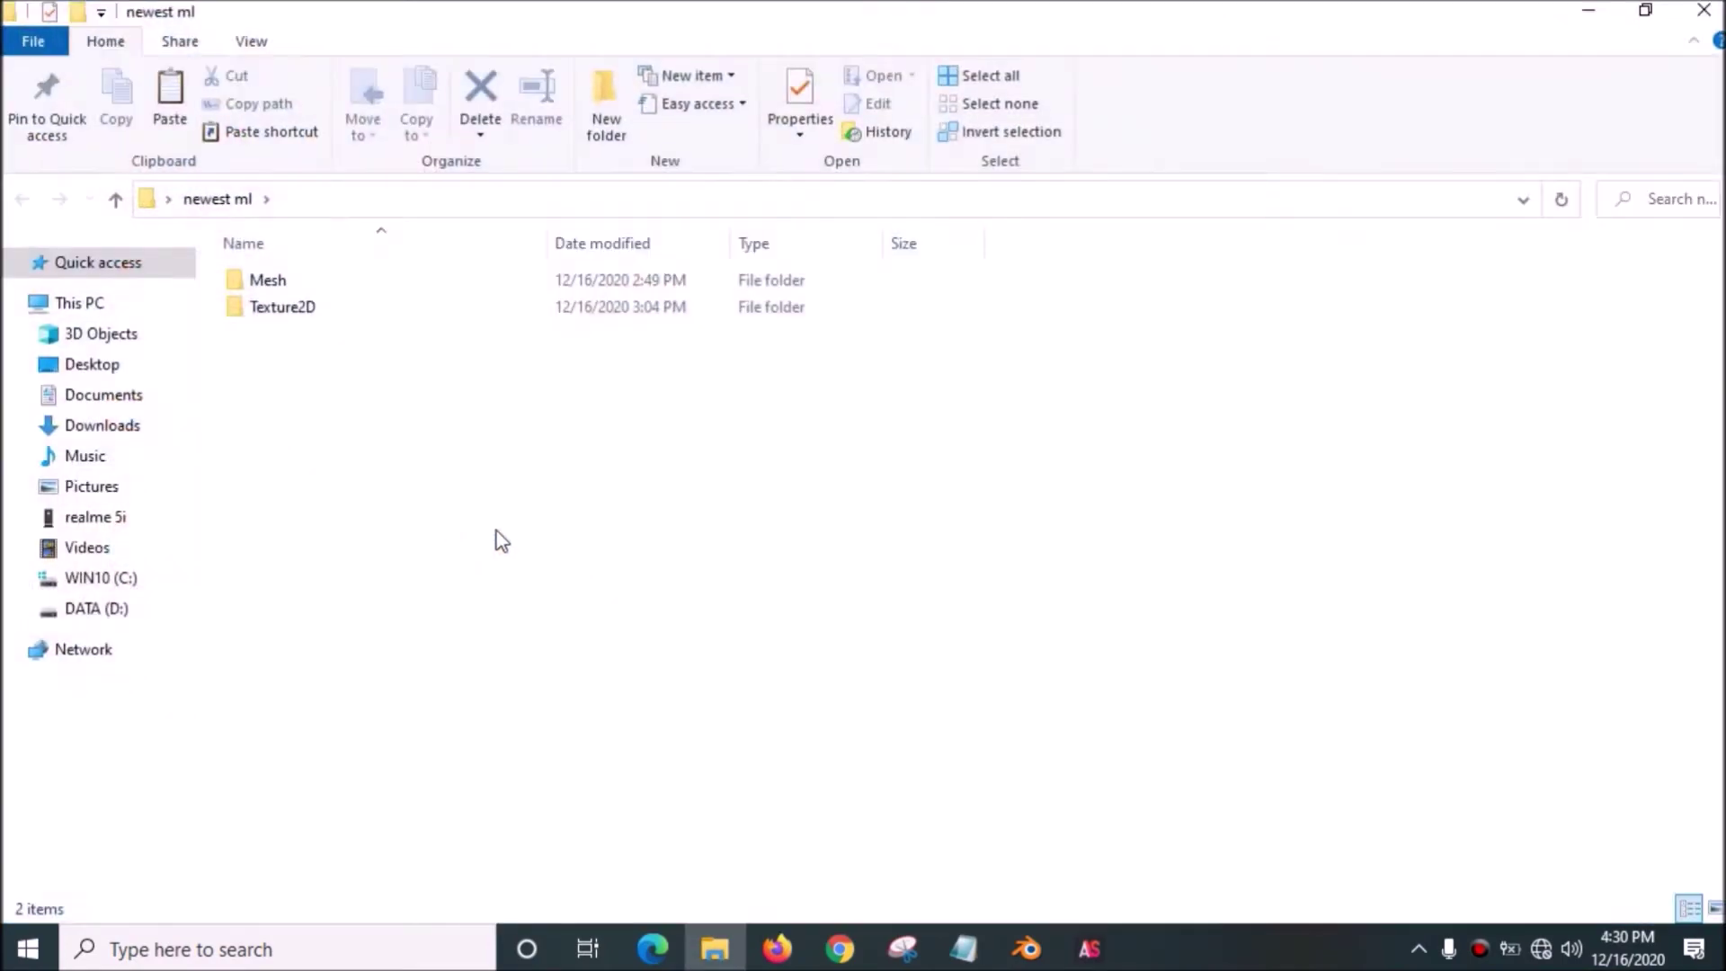
{"action": "double_click", "coordinate": [458, 280]}
{"action": "left_click", "coordinate": [21, 199]}
{"action": "double_click", "coordinate": [332, 308]}
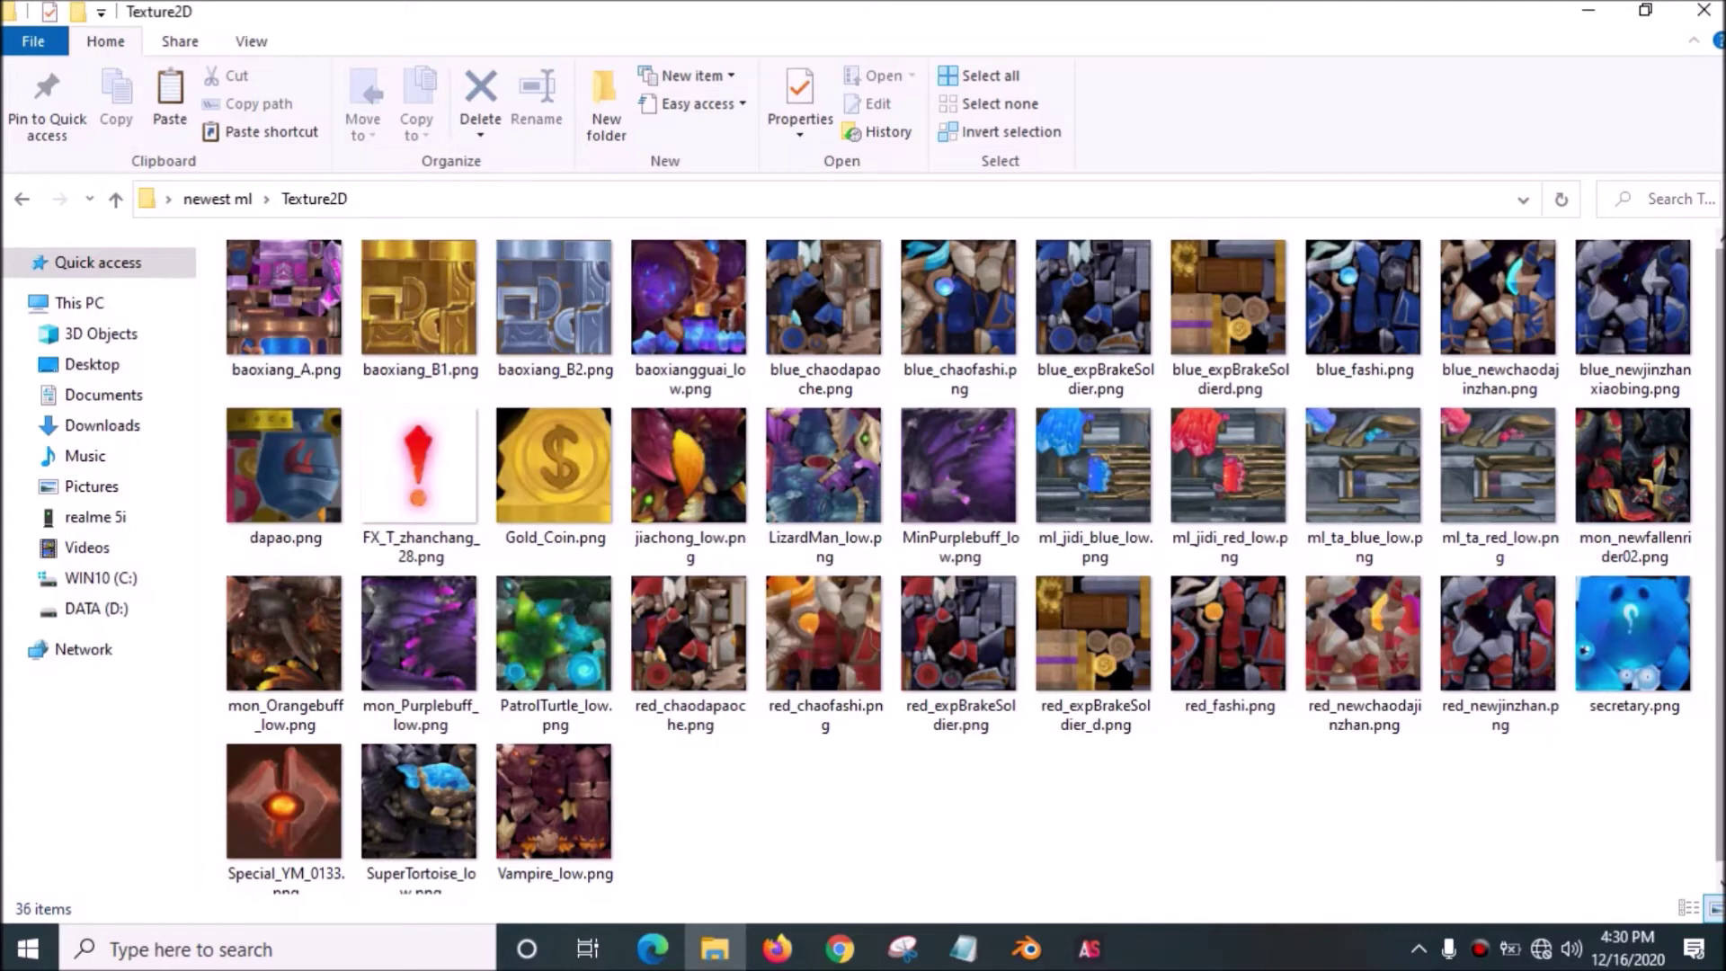
{"action": "left_click", "coordinate": [323, 714]}
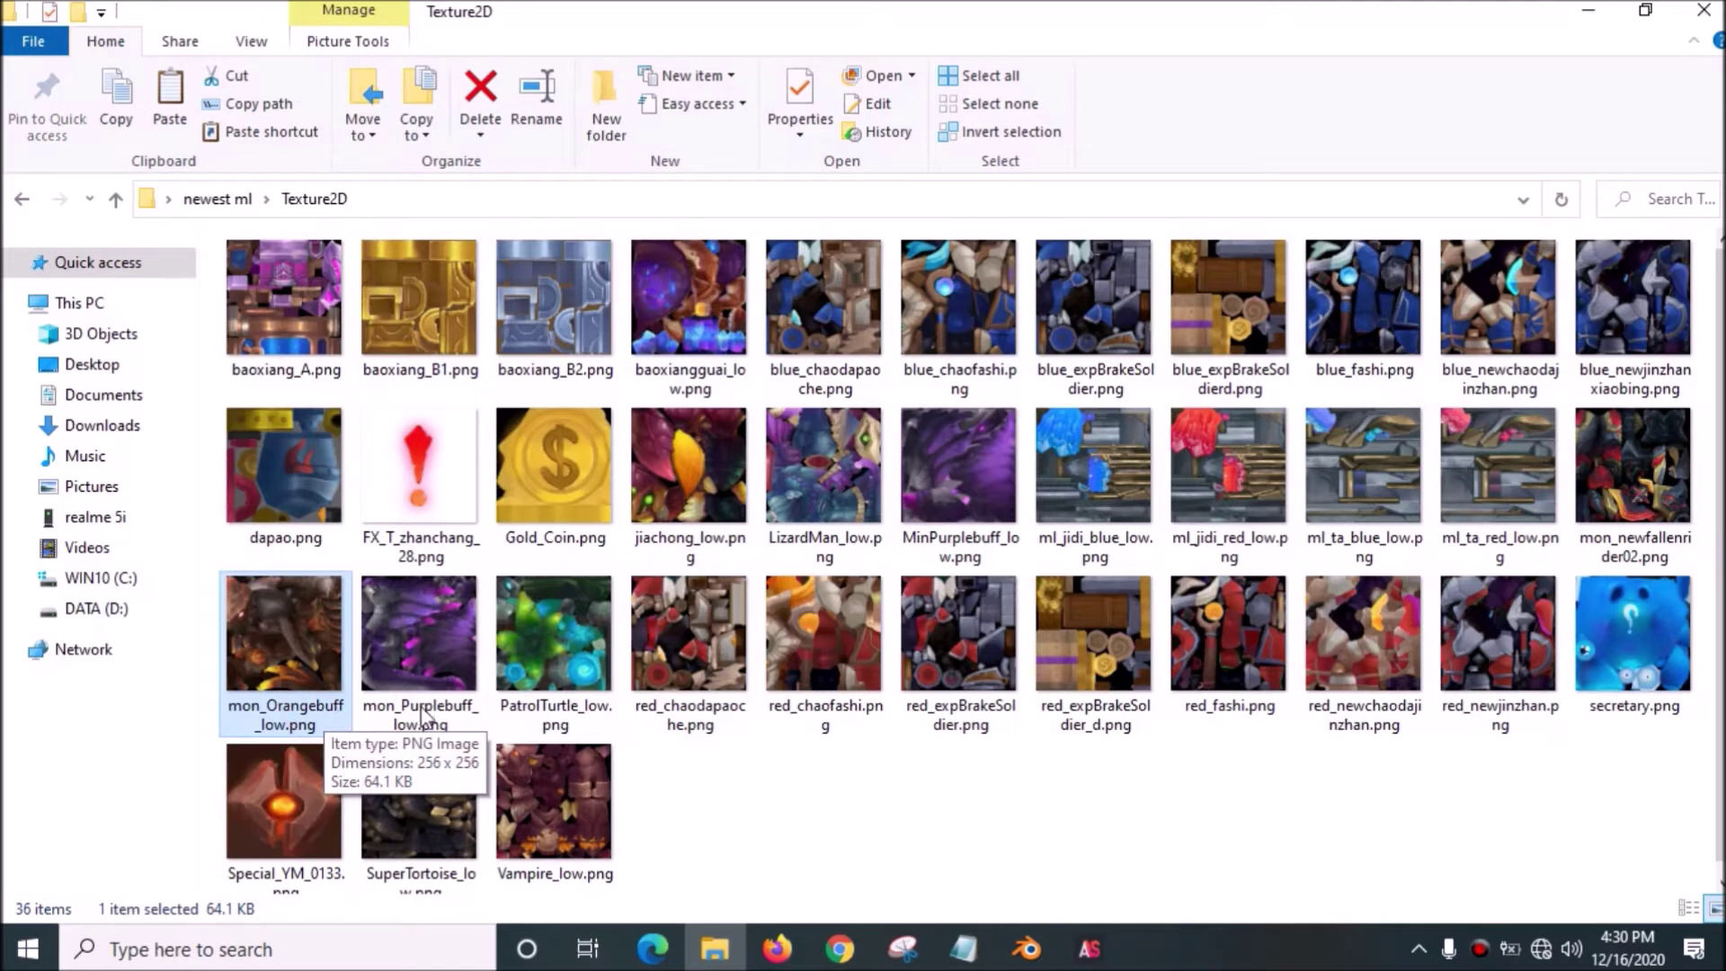
{"action": "left_click", "coordinate": [291, 706]}
{"action": "key", "text": "ctrl+c"}
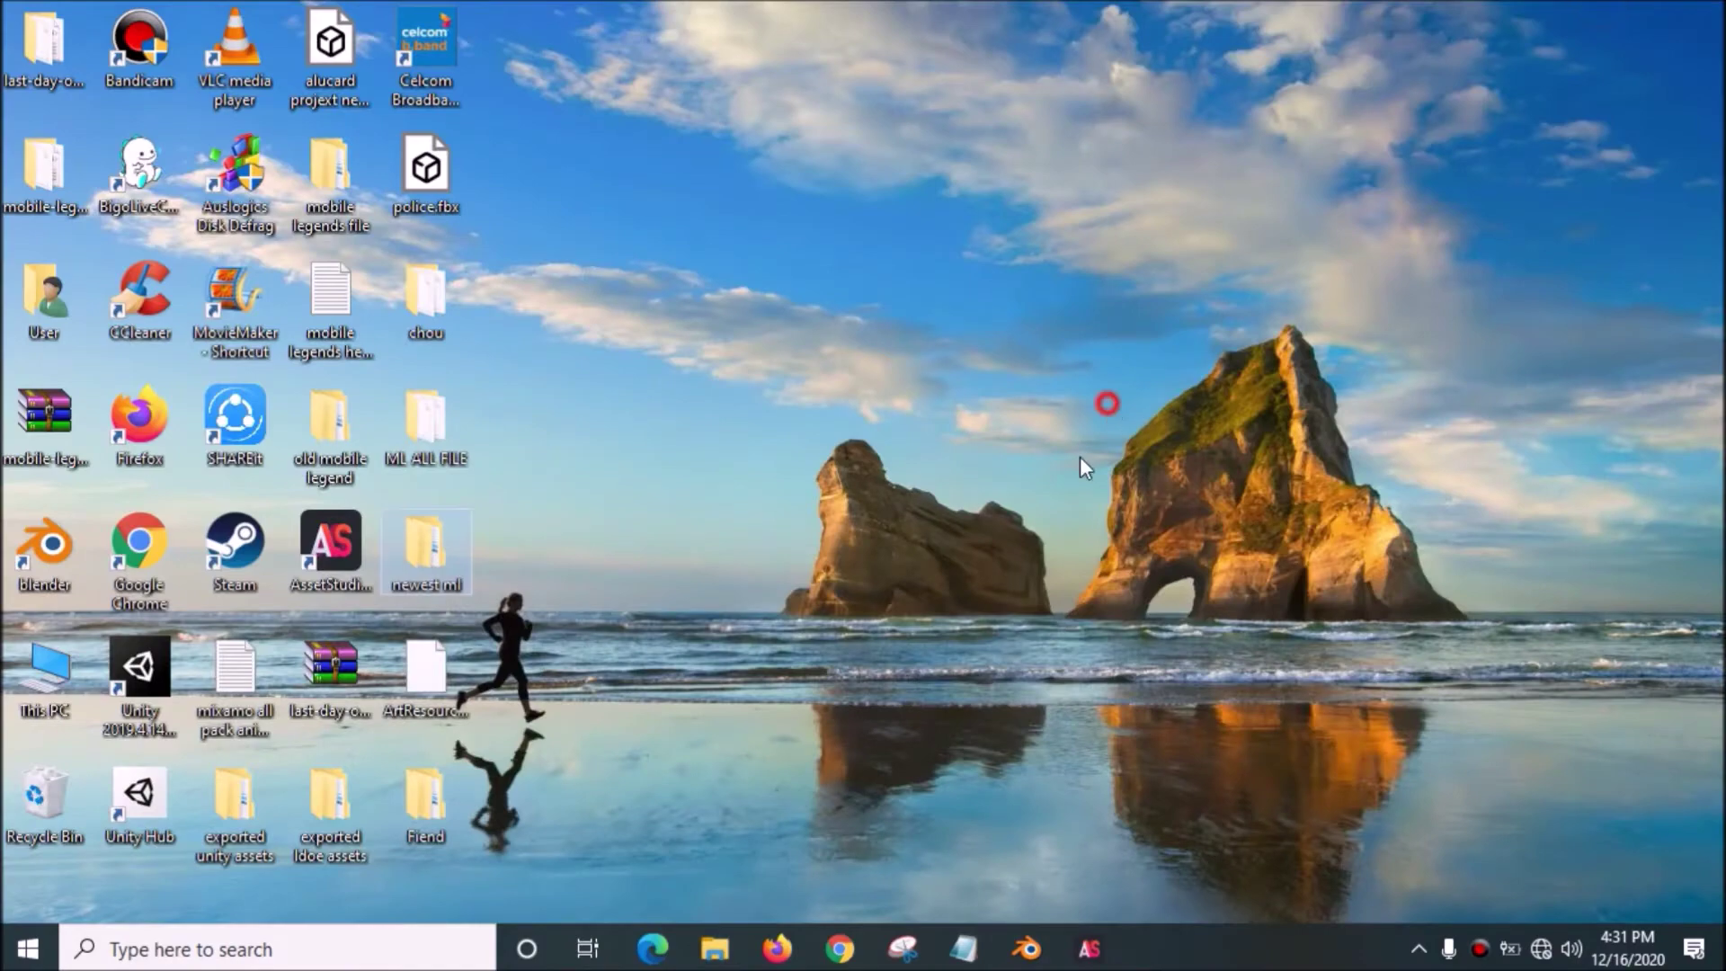
Switch to AssetStudio, filter the asset list by mon_Orangebuff_low and preview the matching Texture2D asset.
{"action": "left_click", "coordinate": [1088, 949]}
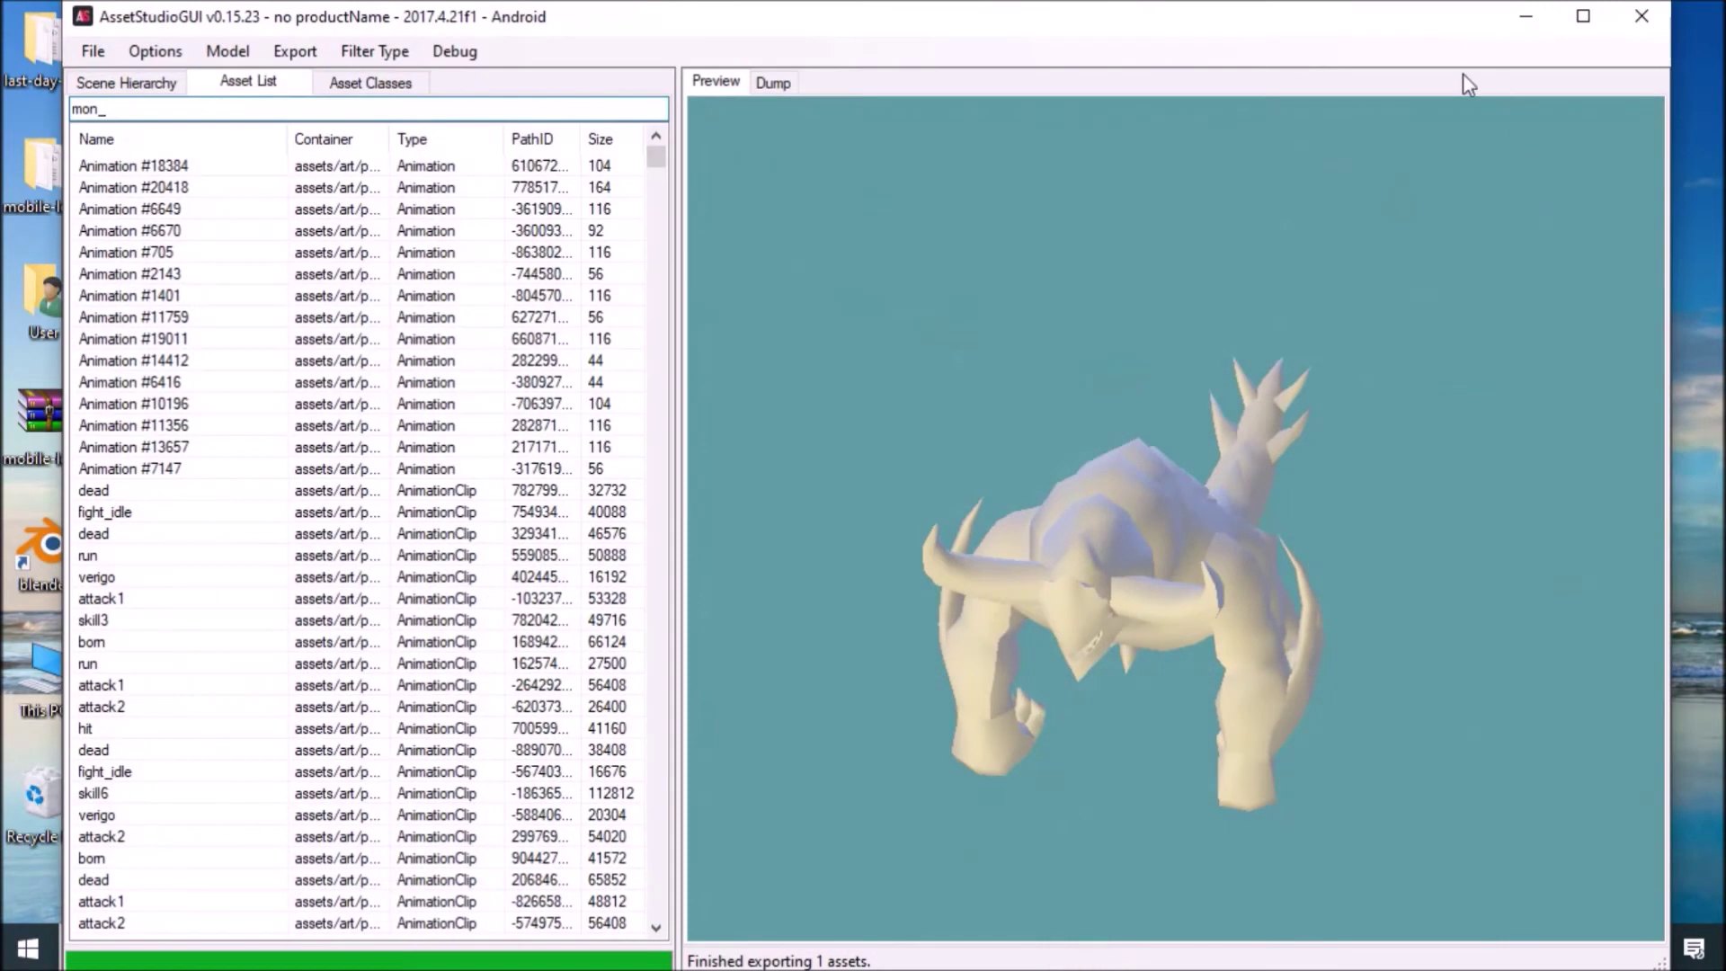
{"action": "double_click", "coordinate": [325, 108]}
{"action": "key", "text": "ctrl+v"}
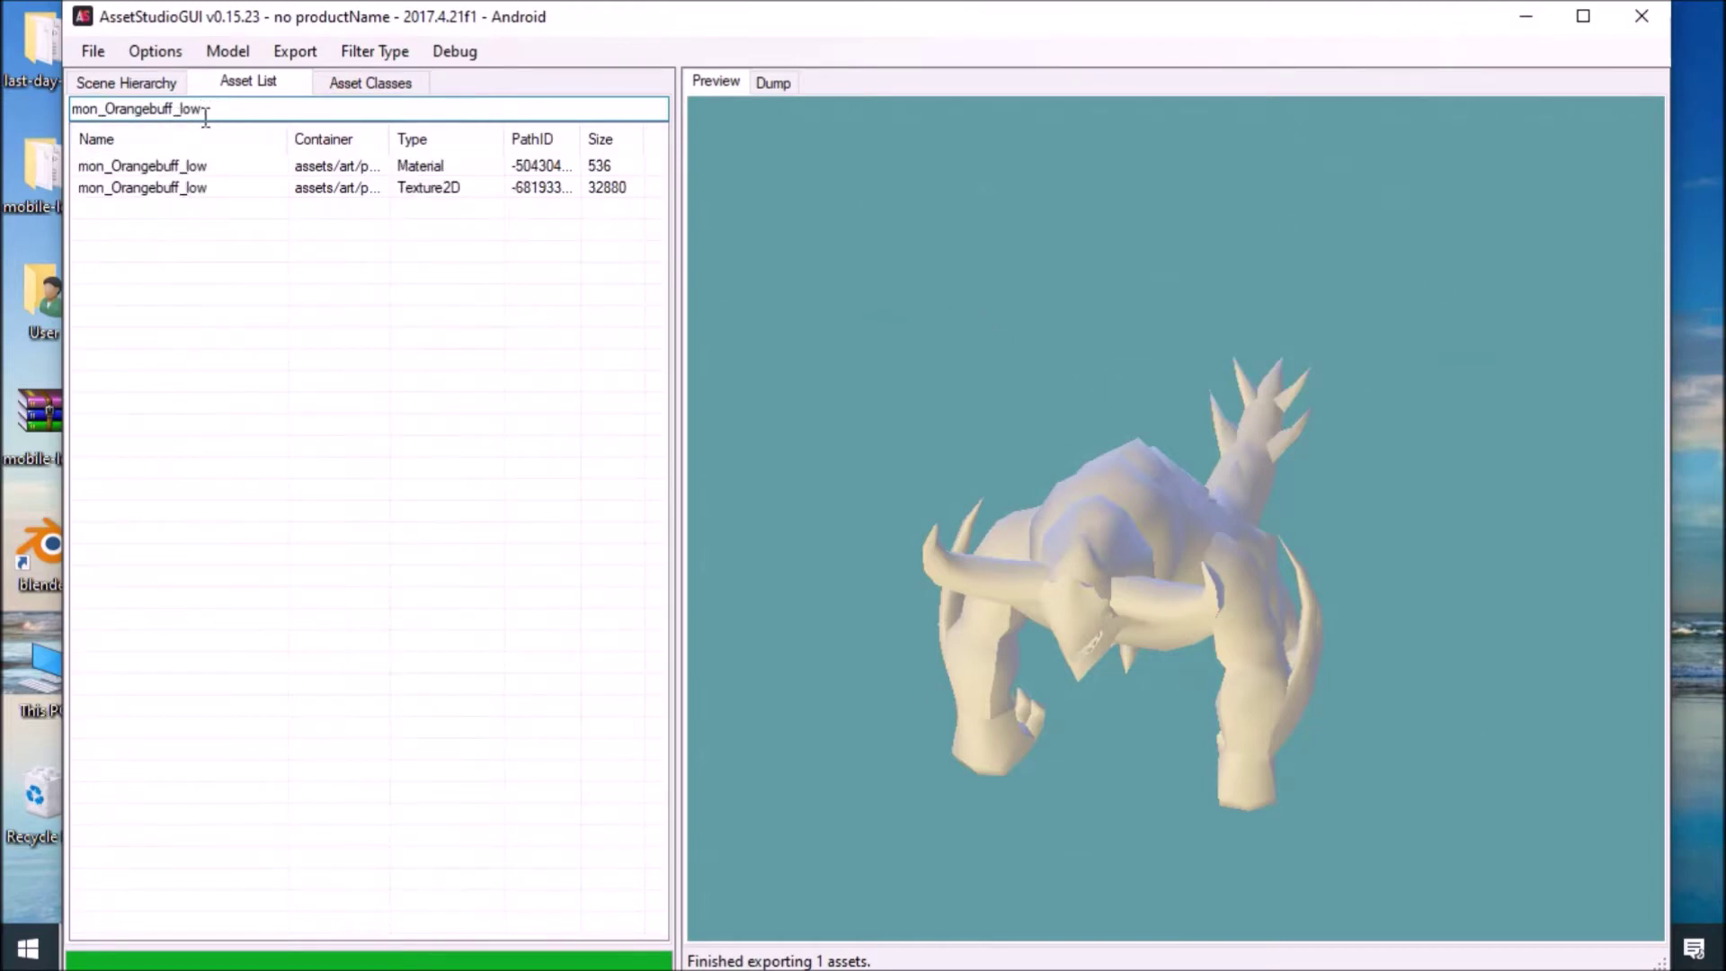
{"action": "left_click", "coordinate": [436, 168]}
{"action": "left_click", "coordinate": [452, 194]}
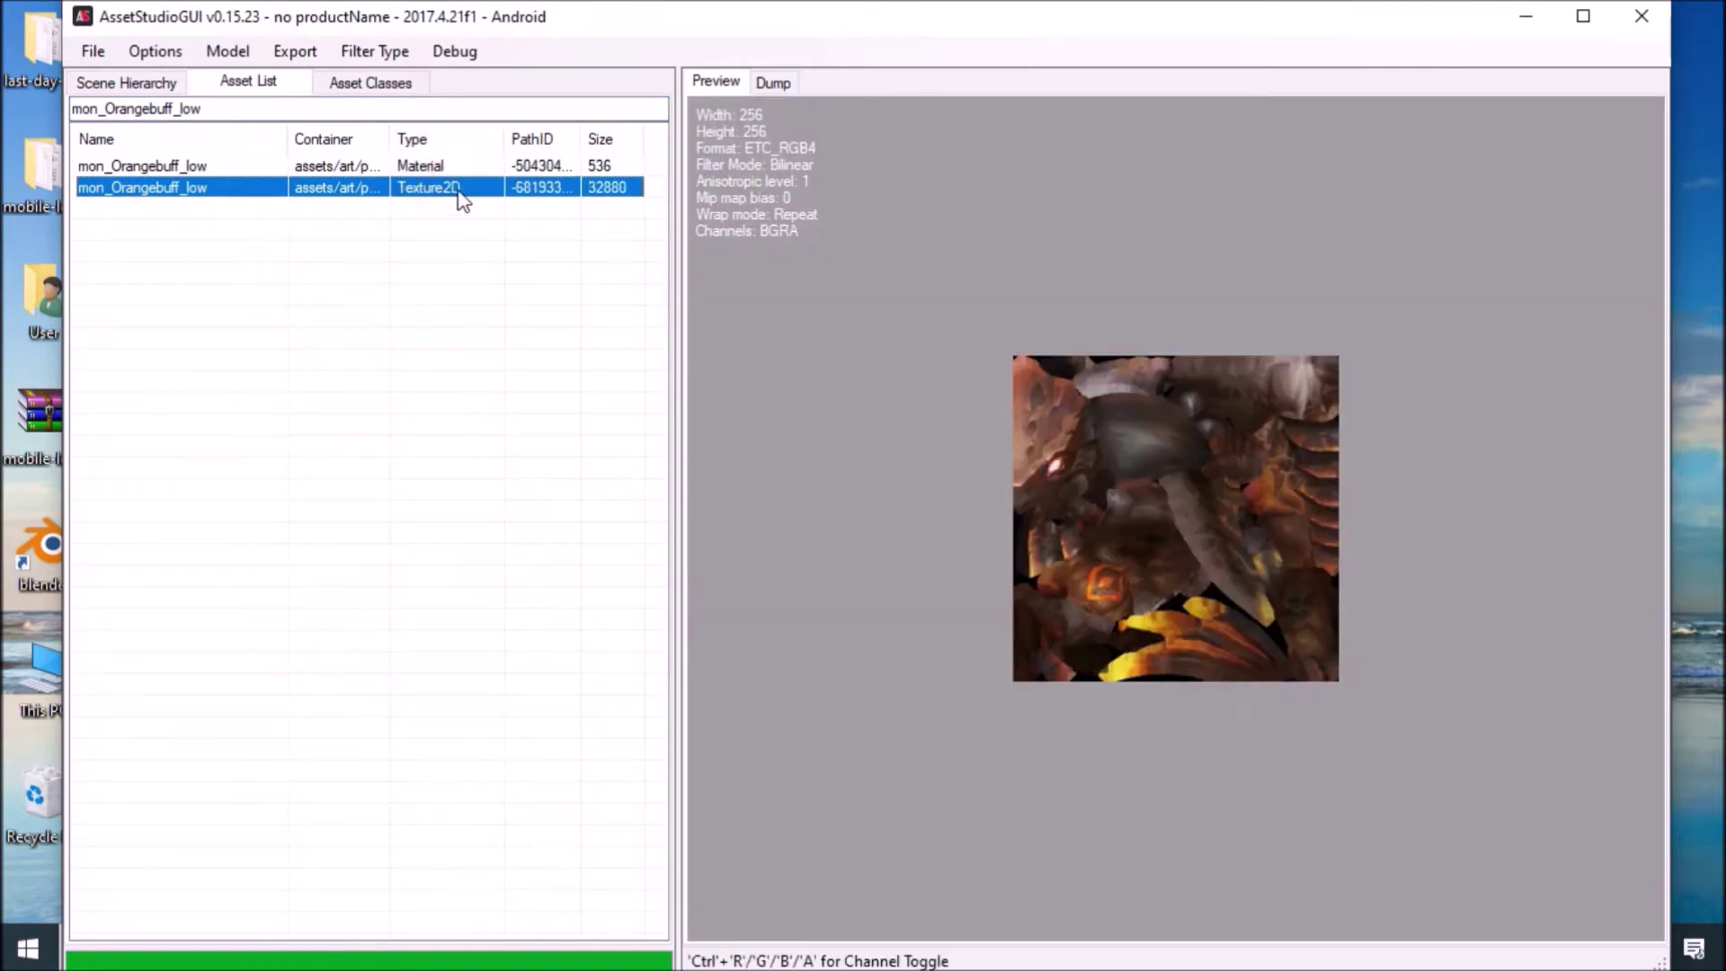
Export the selected mon_Orangebuff_low texture to the Fiend folder on the desktop.
{"action": "left_click", "coordinate": [244, 190]}
{"action": "right_click", "coordinate": [243, 187]}
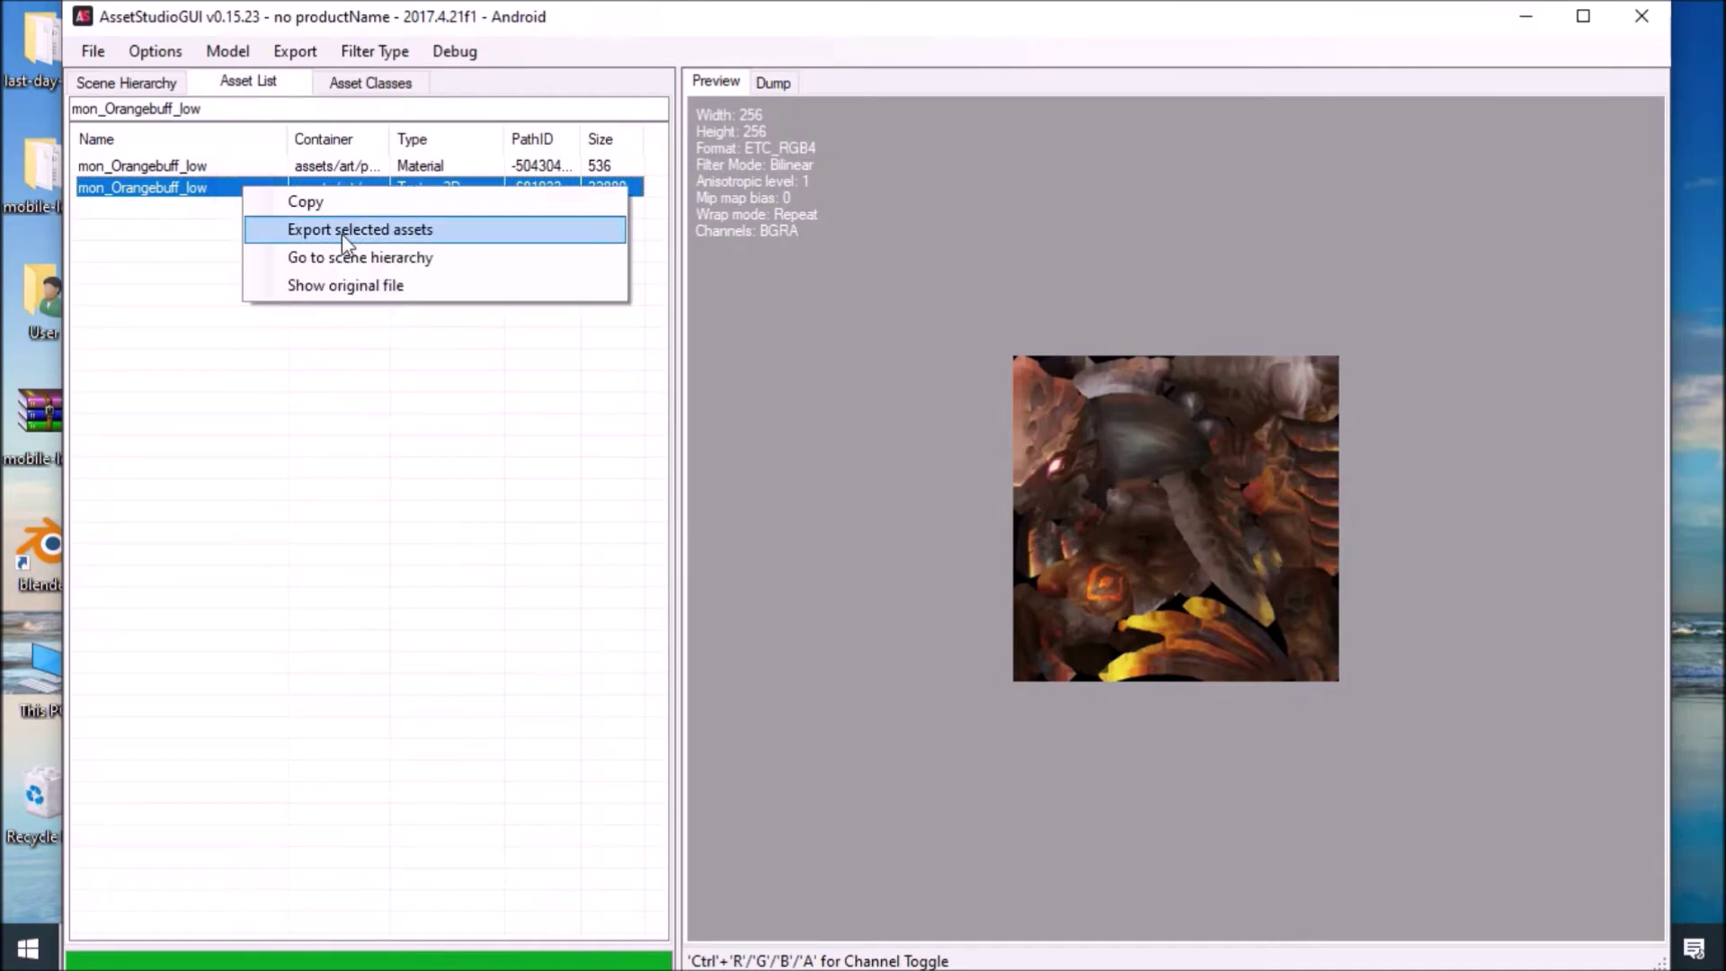
{"action": "left_click", "coordinate": [400, 237]}
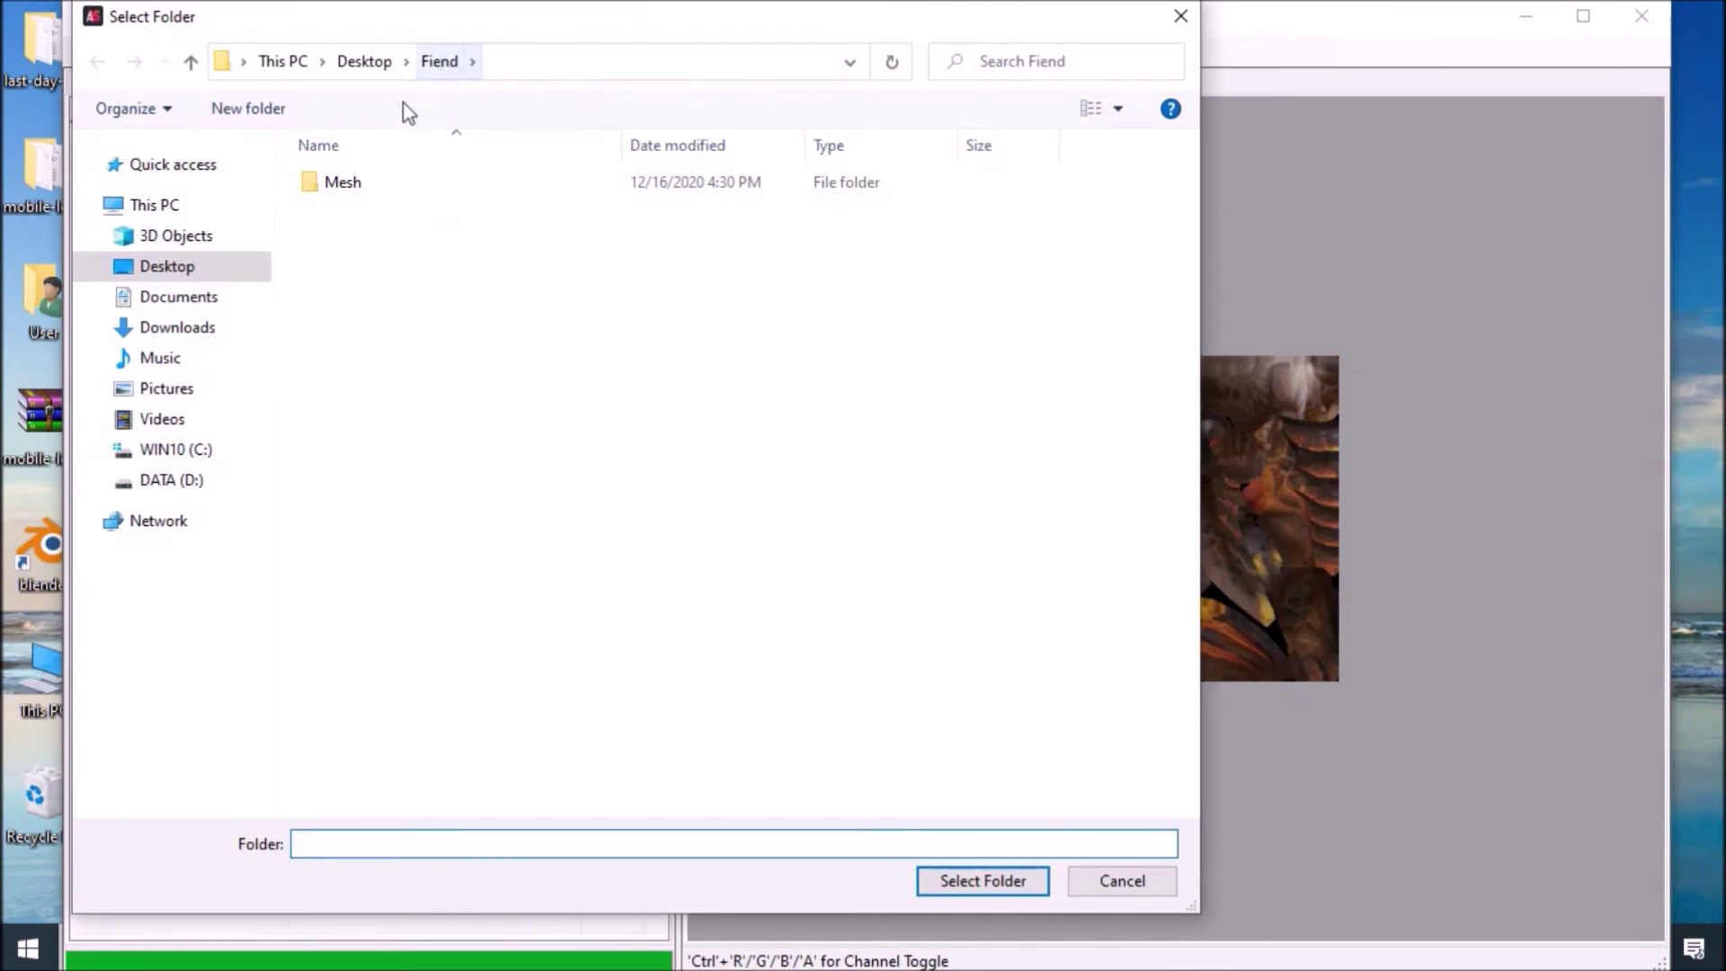
{"action": "left_click", "coordinate": [364, 63]}
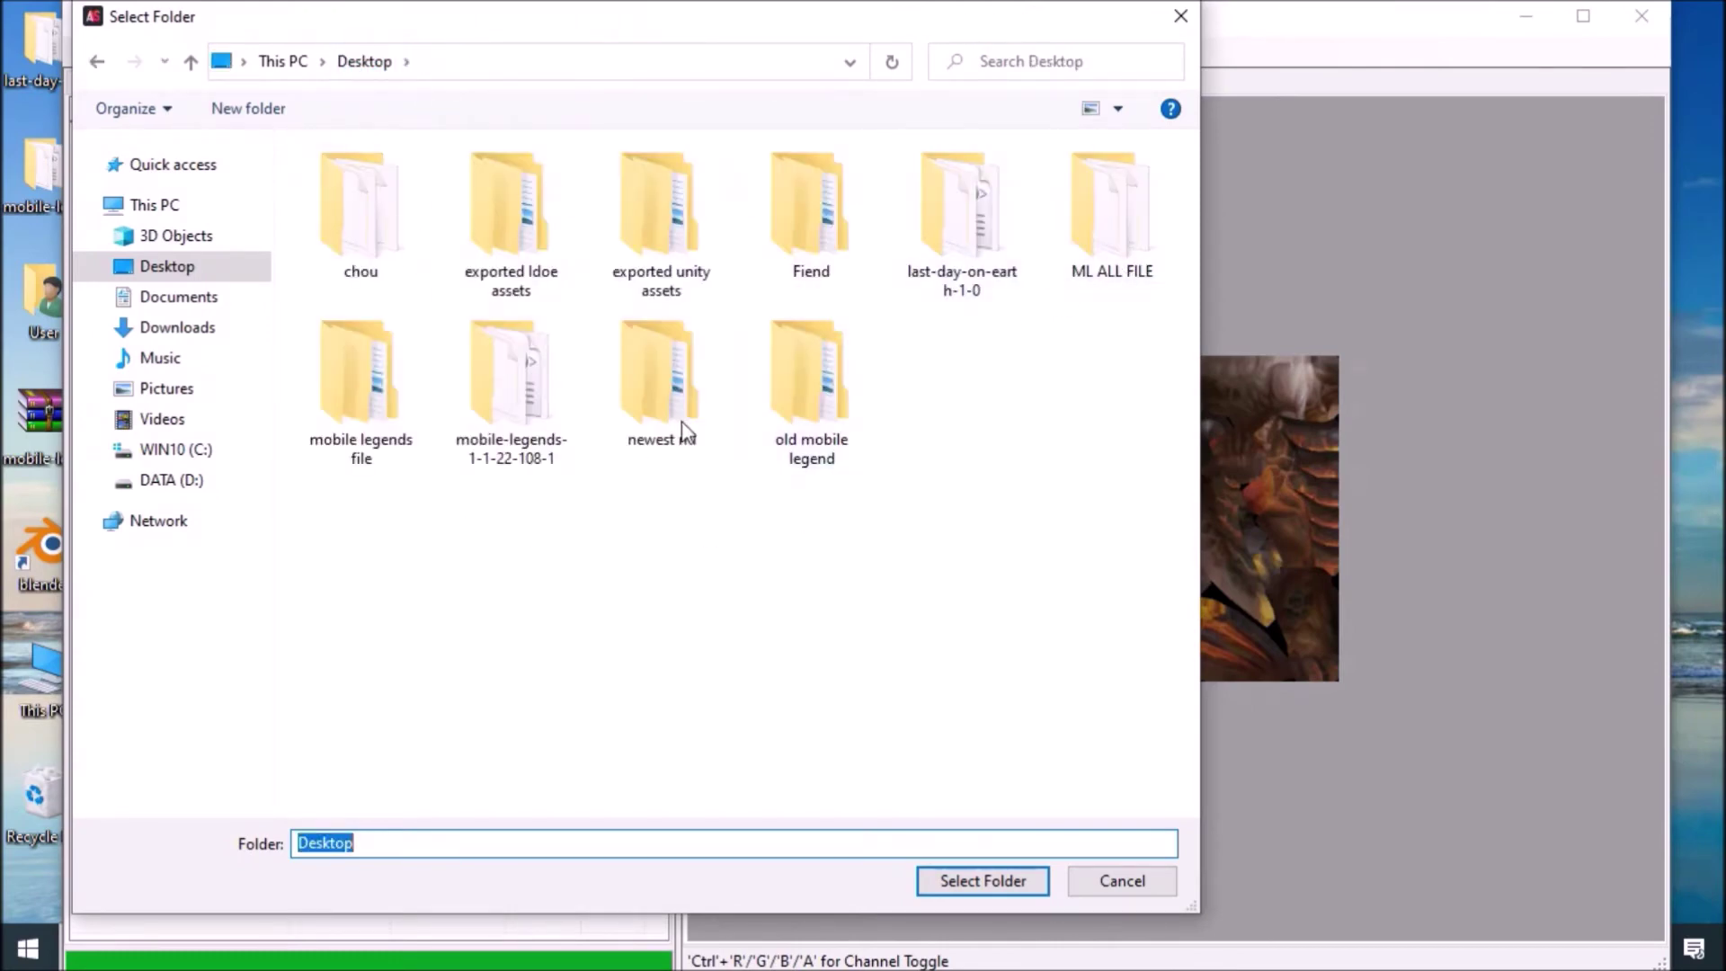
{"action": "left_click", "coordinate": [790, 244]}
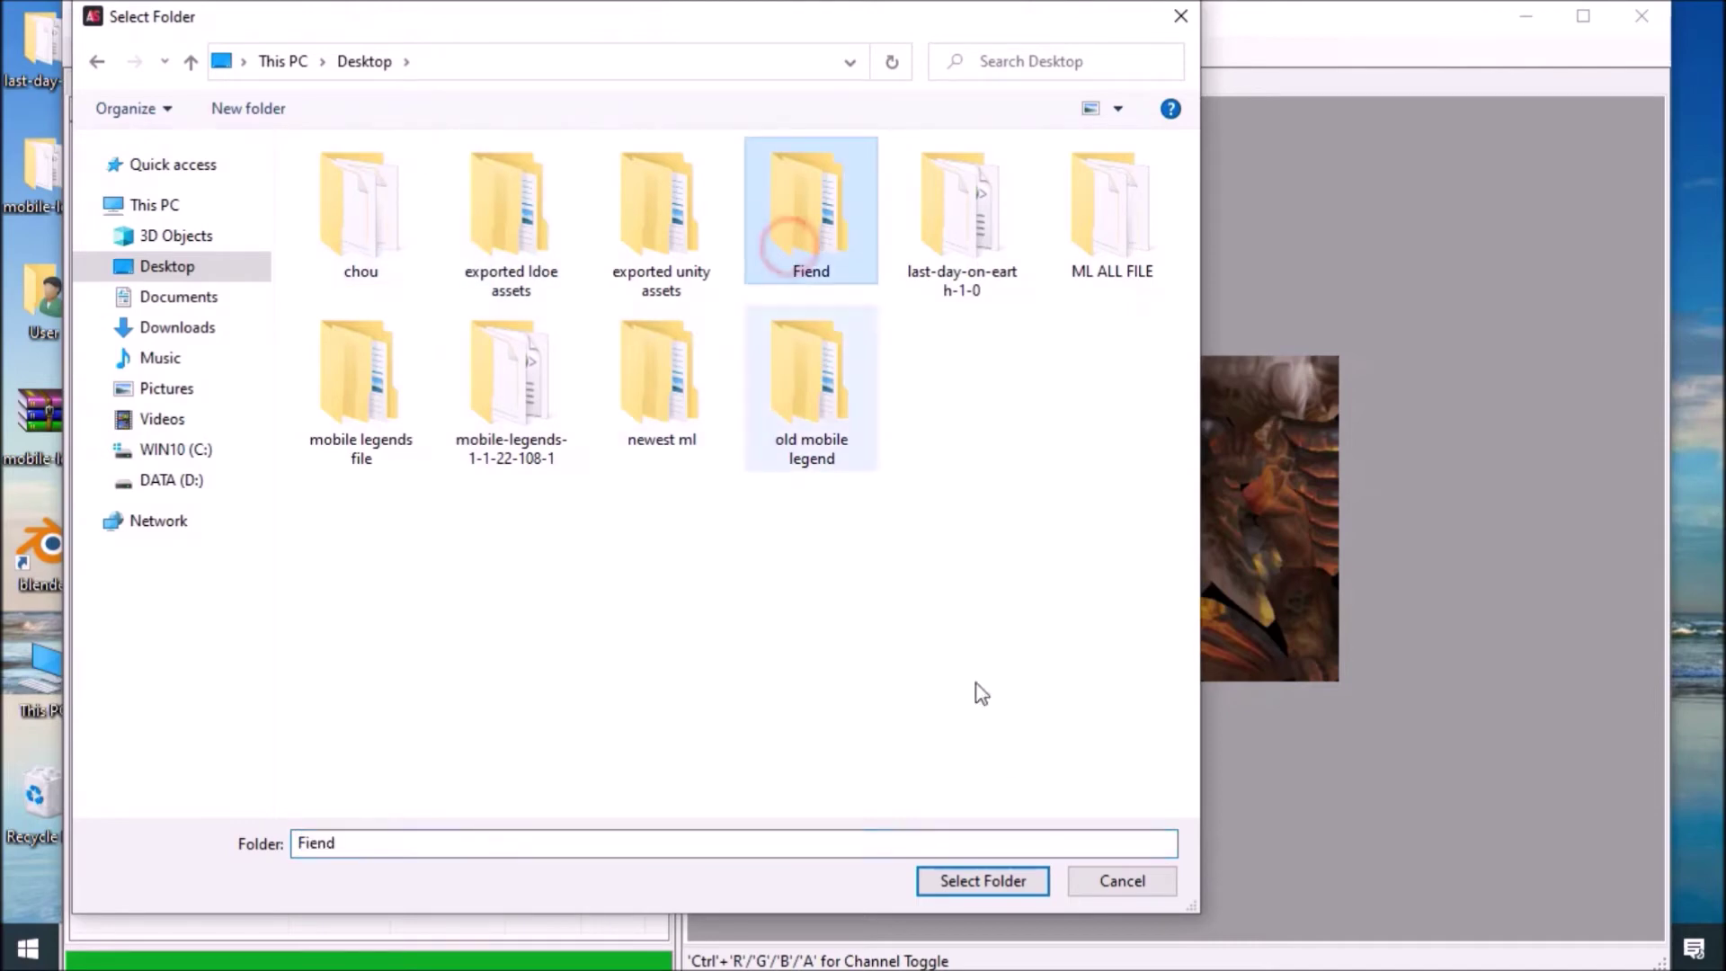
{"action": "left_click", "coordinate": [994, 881]}
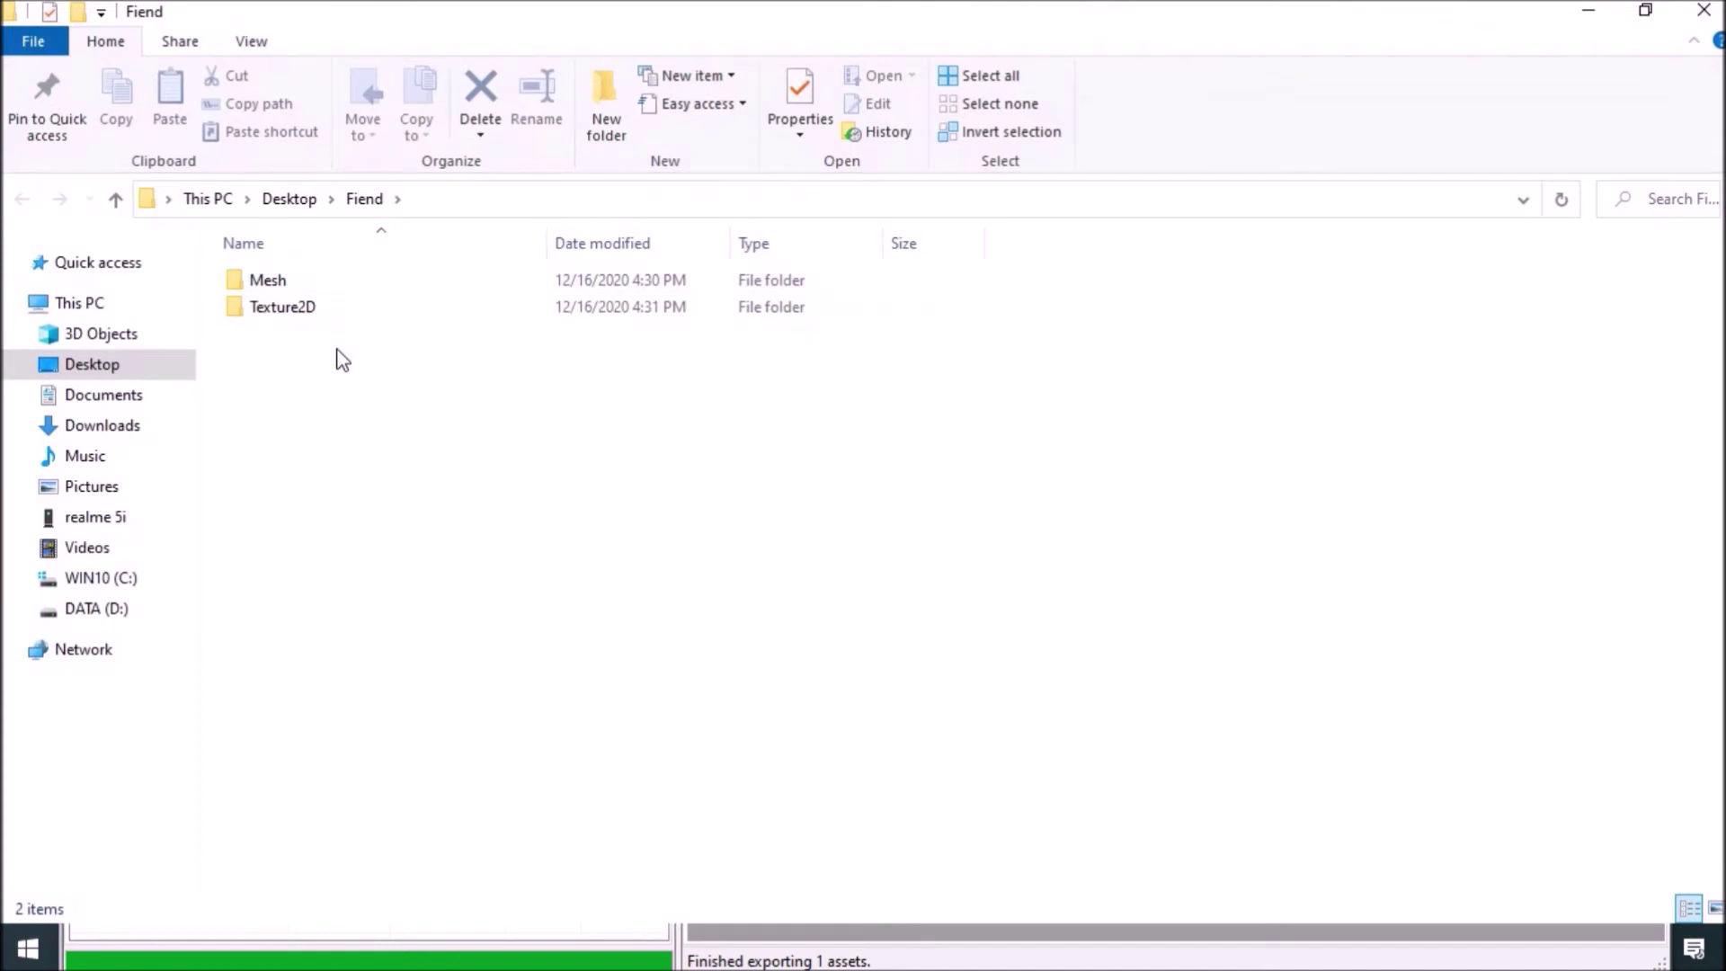
Check the exported files in the Mesh and Texture2D subfolders of Fiend, and clear the windows to show the desktop.
{"action": "double_click", "coordinate": [358, 281]}
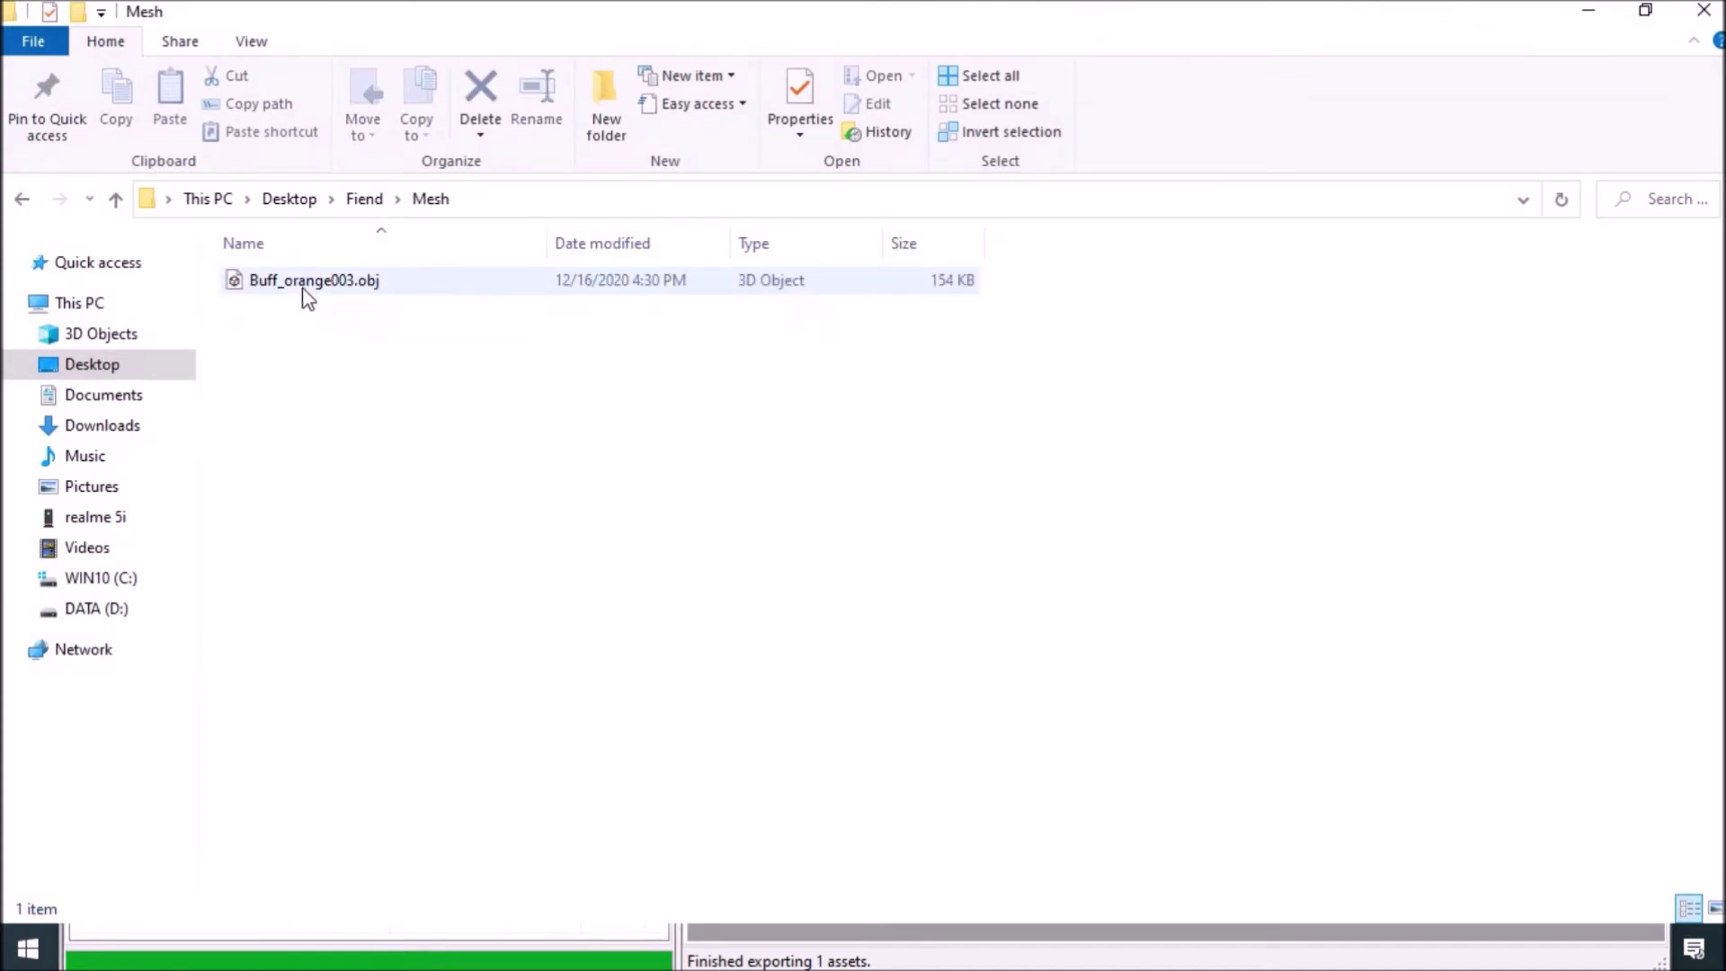
{"action": "left_click", "coordinate": [13, 200]}
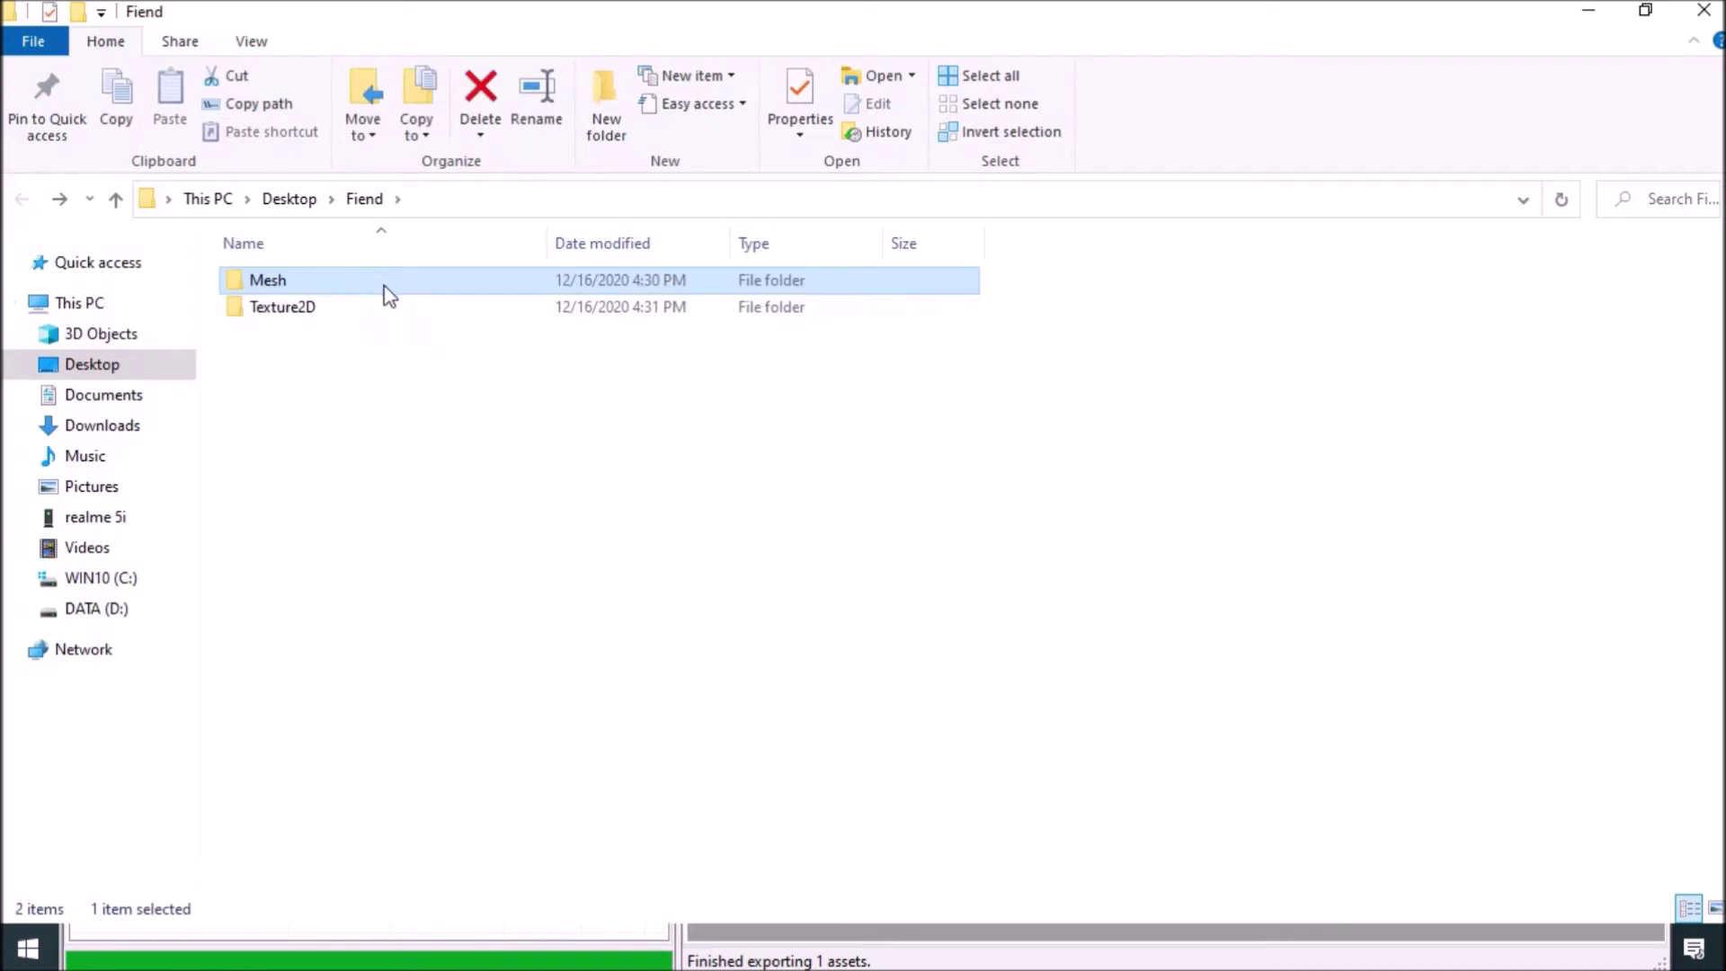
{"action": "left_click", "coordinate": [316, 309]}
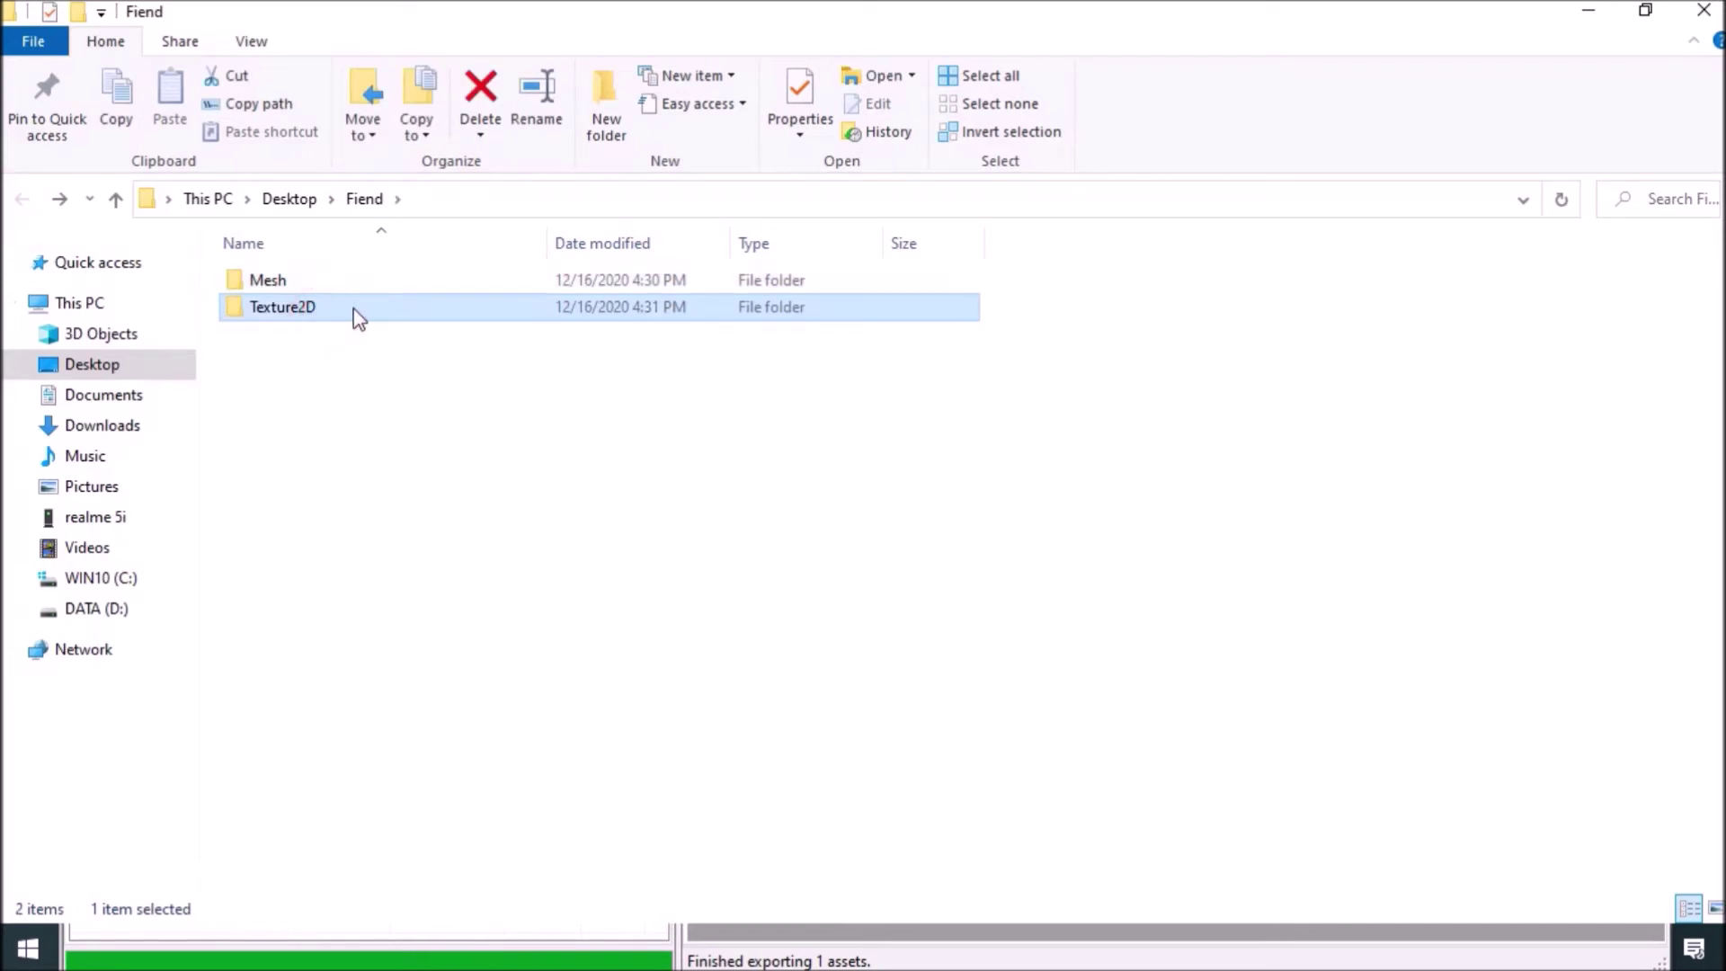
{"action": "double_click", "coordinate": [353, 308]}
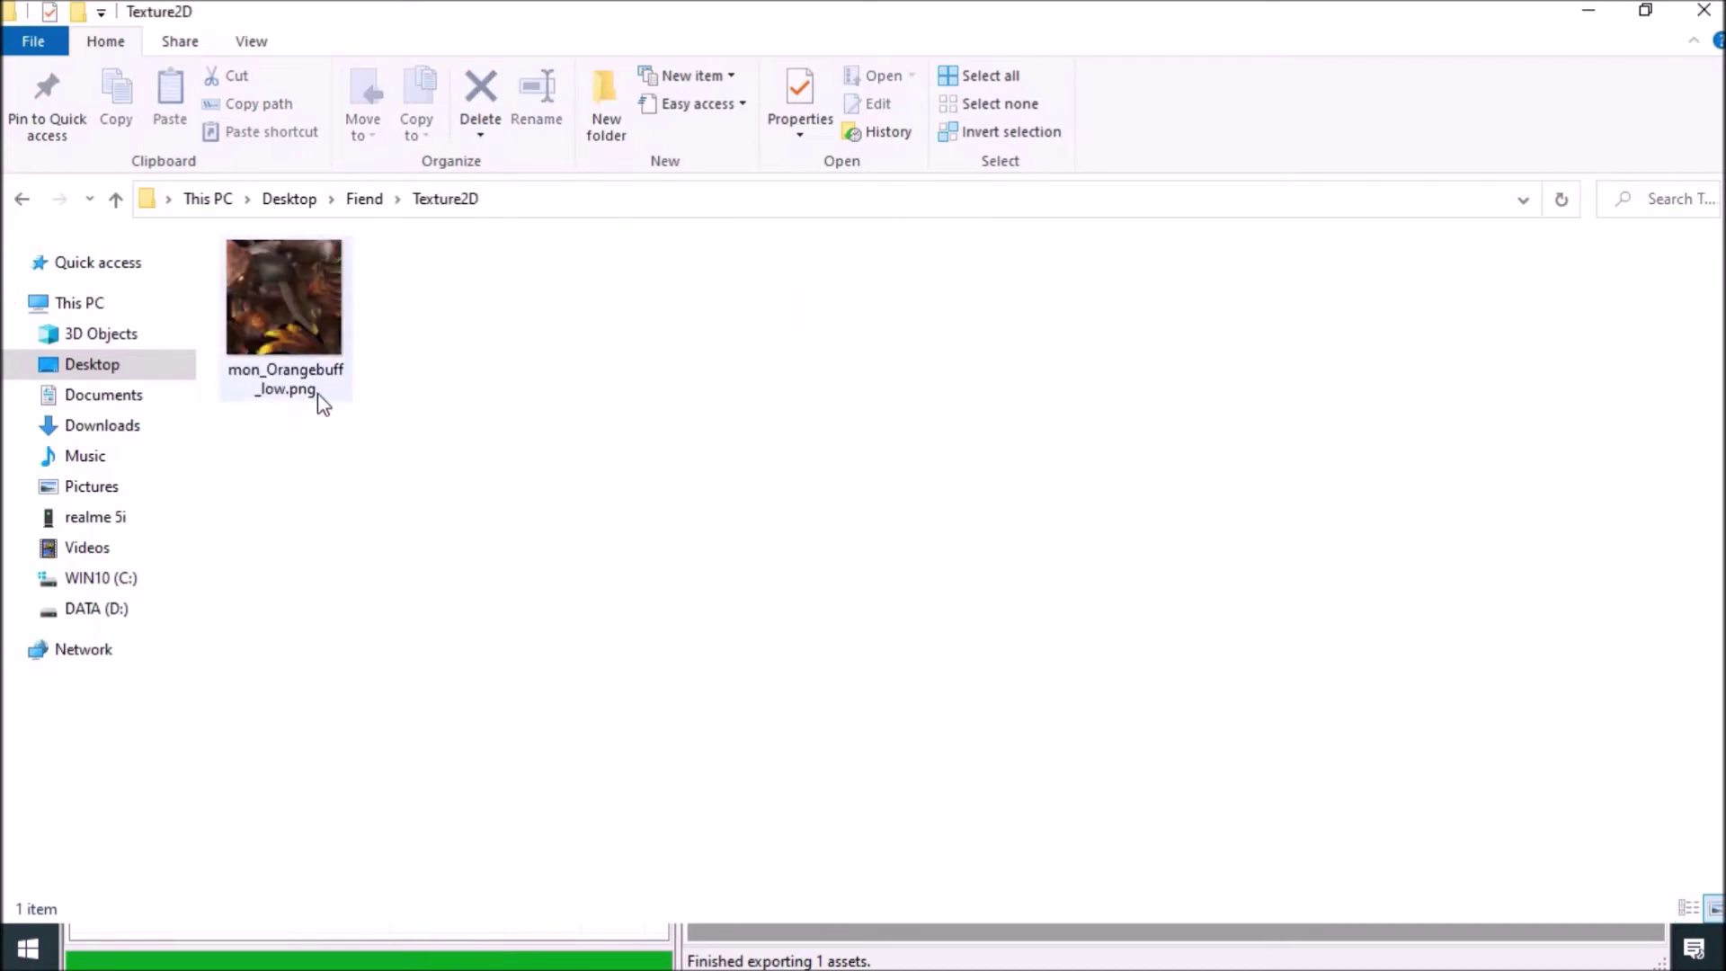
{"action": "left_click", "coordinate": [1703, 11]}
{"action": "left_click", "coordinate": [1586, 16]}
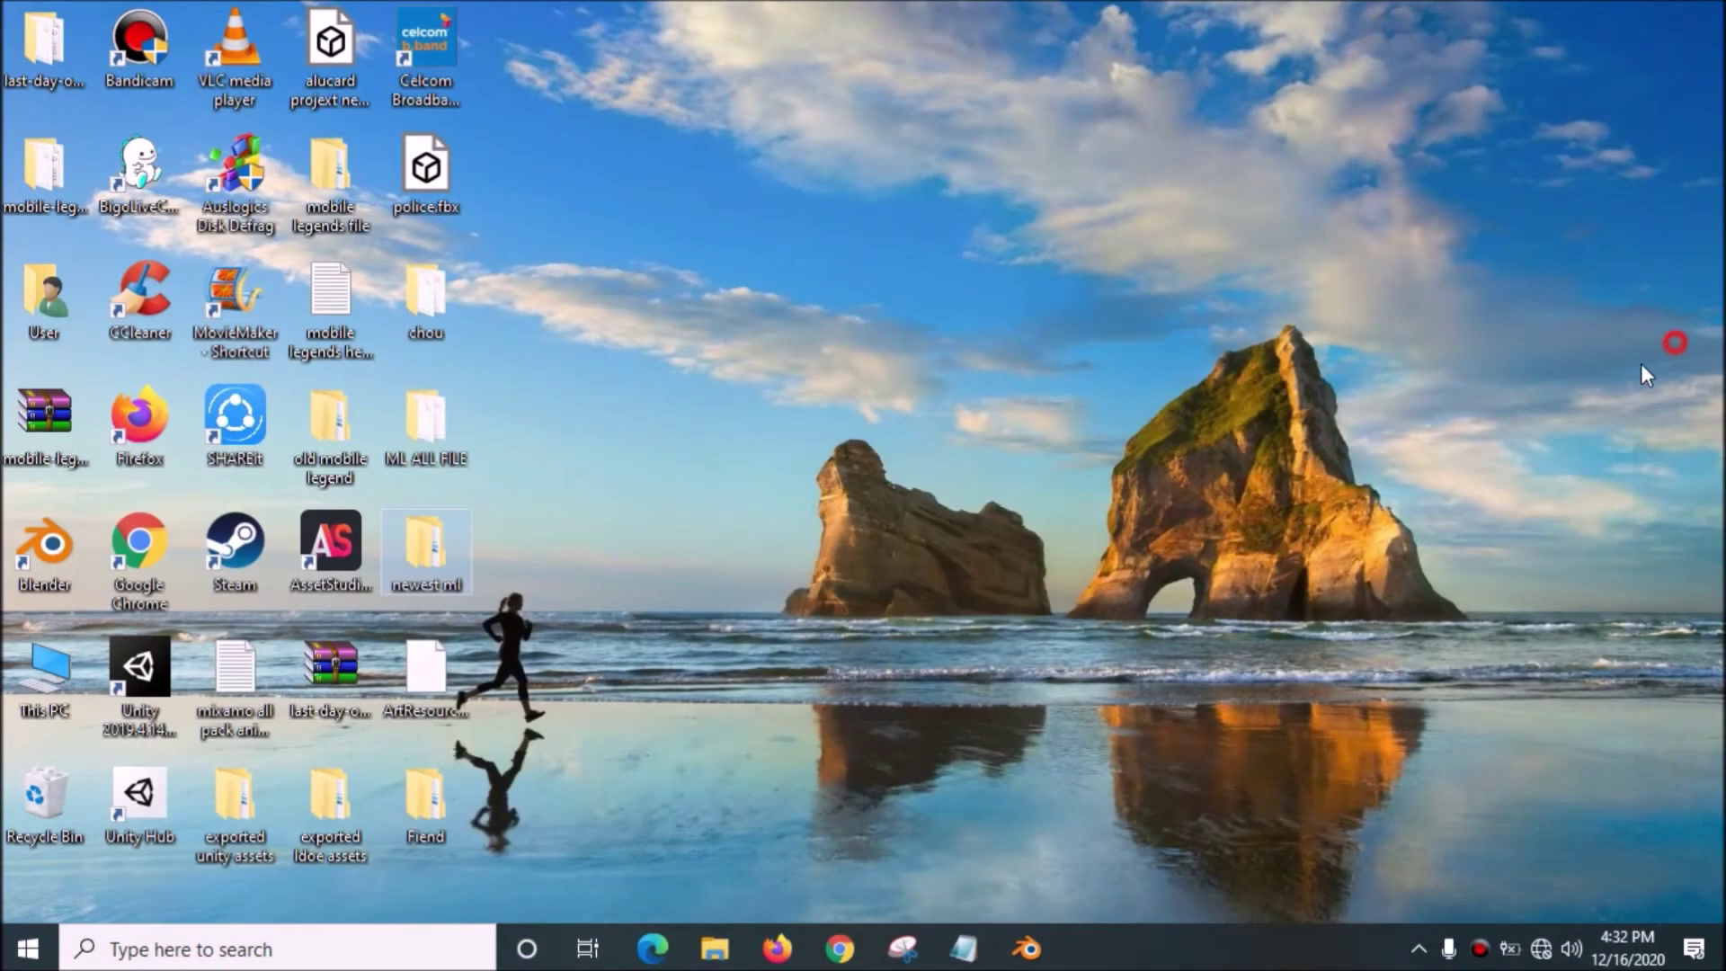
Switch to Blender and start a new scene by reloading the start-up file.
{"action": "left_click", "coordinate": [1027, 948]}
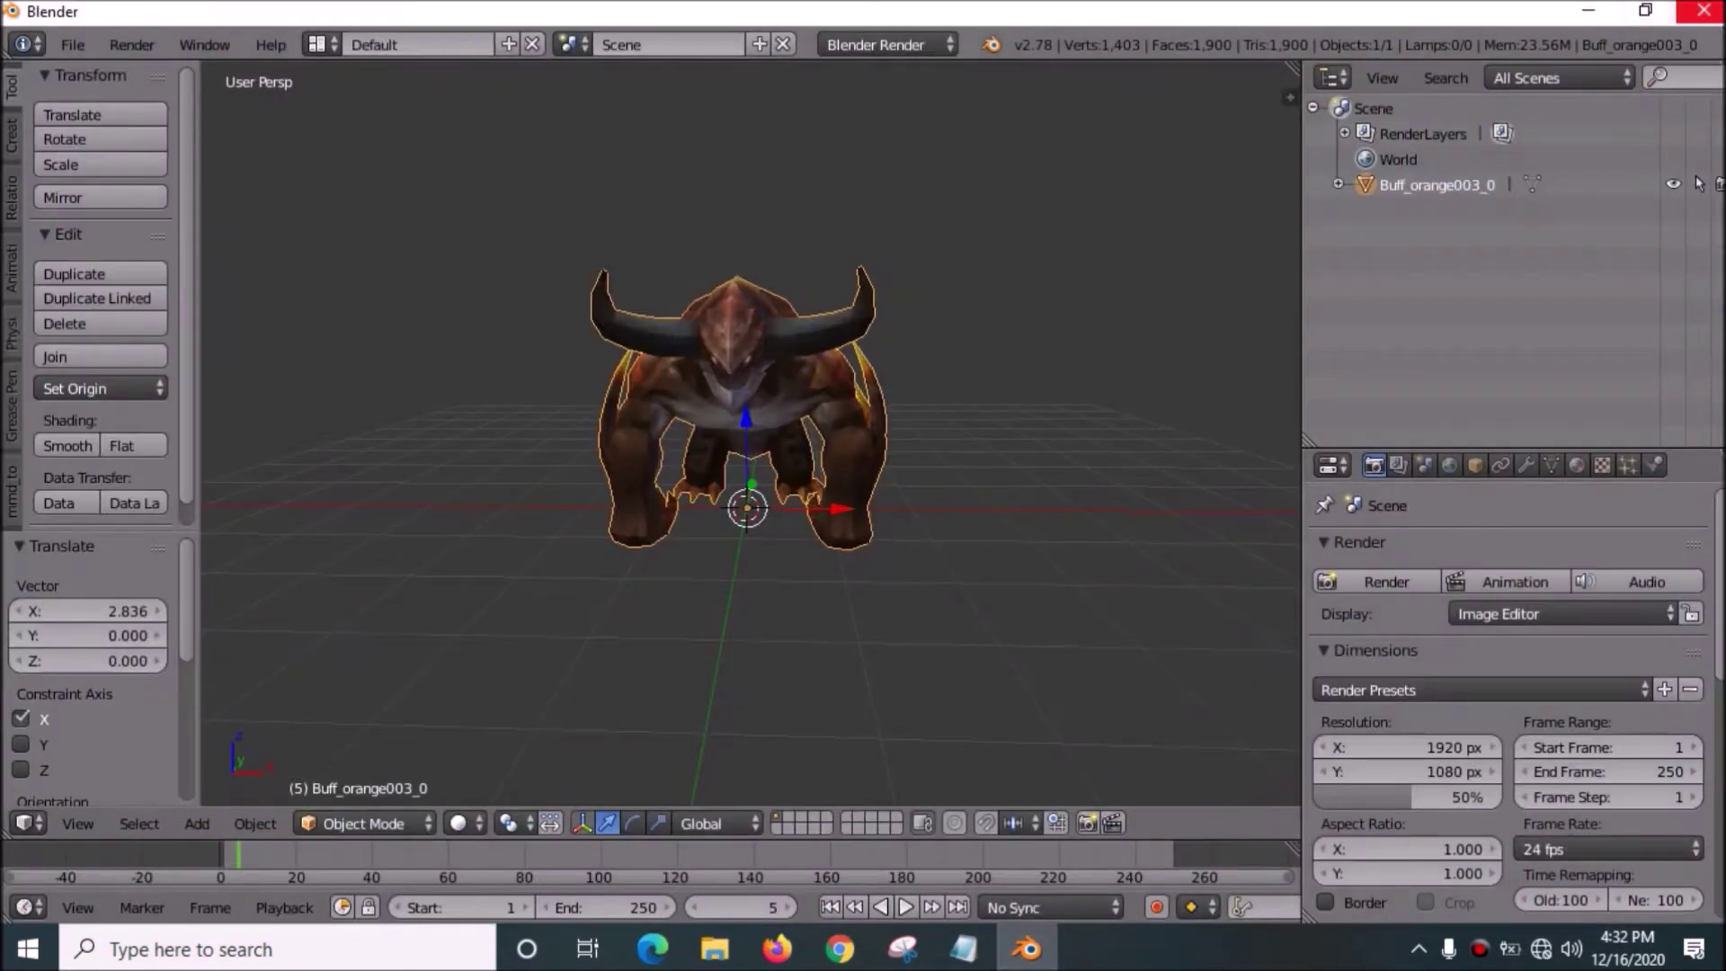
{"action": "left_click", "coordinate": [1703, 11]}
{"action": "left_click", "coordinate": [986, 562]}
{"action": "left_click", "coordinate": [70, 45]}
{"action": "left_click", "coordinate": [85, 80]}
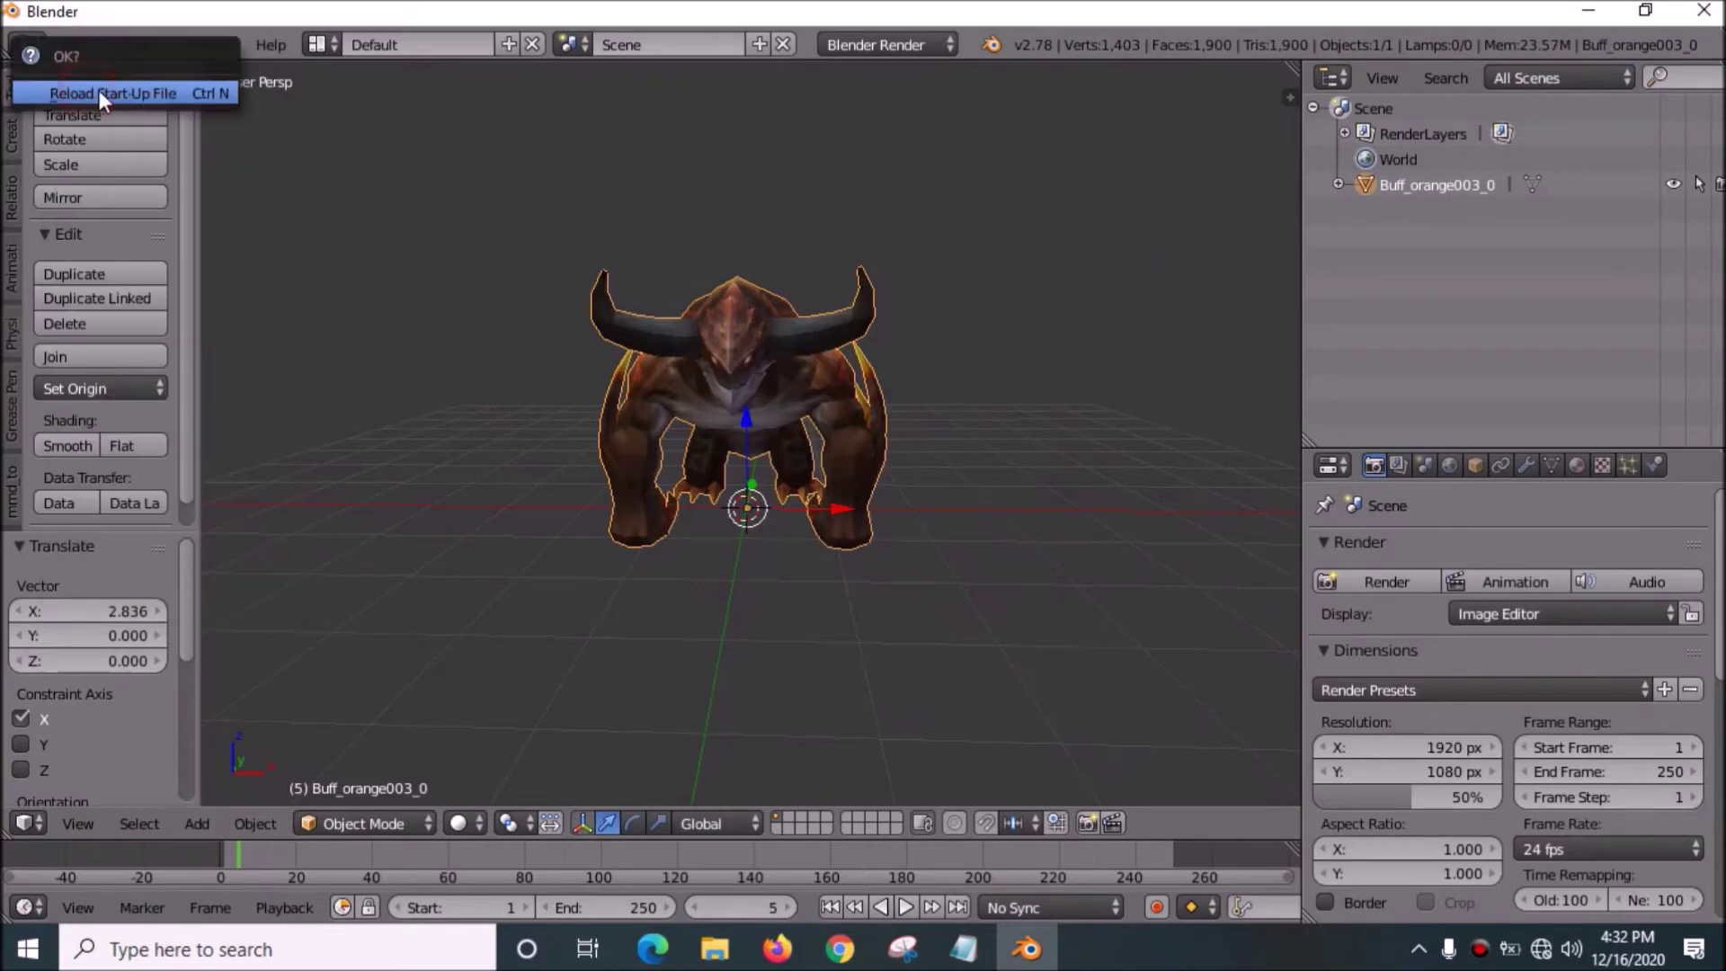
{"action": "left_click", "coordinate": [103, 91]}
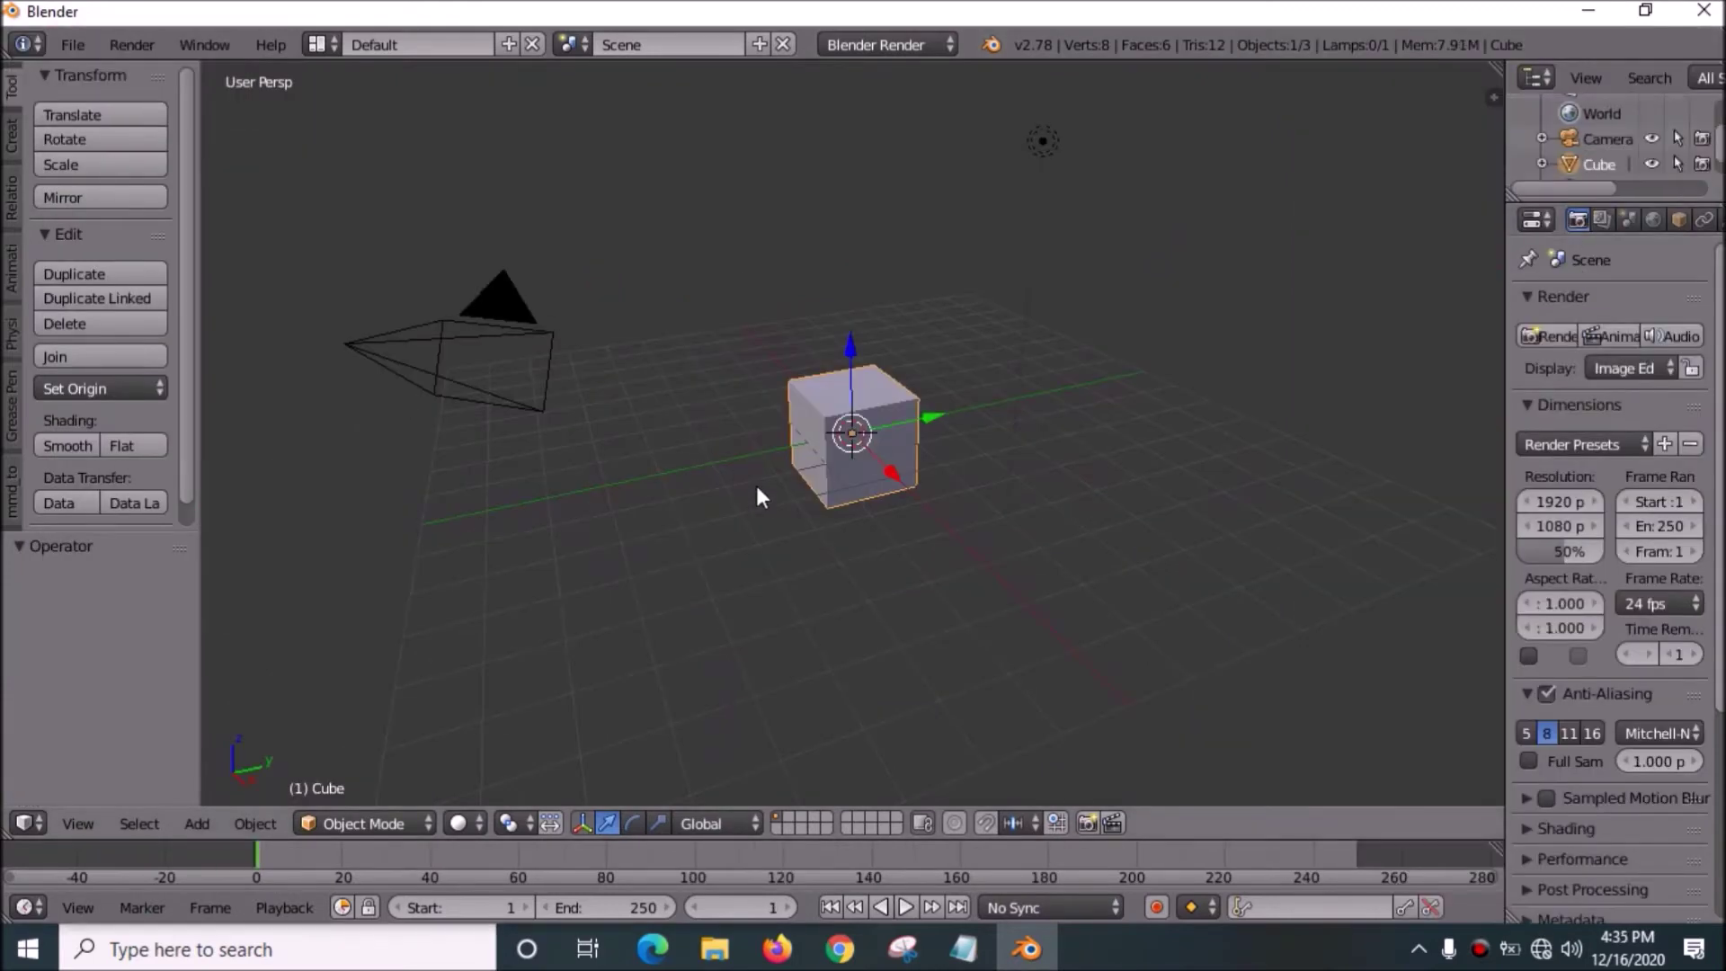
Enlarge the Outliner and delete the default lamp, cube and camera from the scene.
{"action": "left_click", "coordinate": [69, 45]}
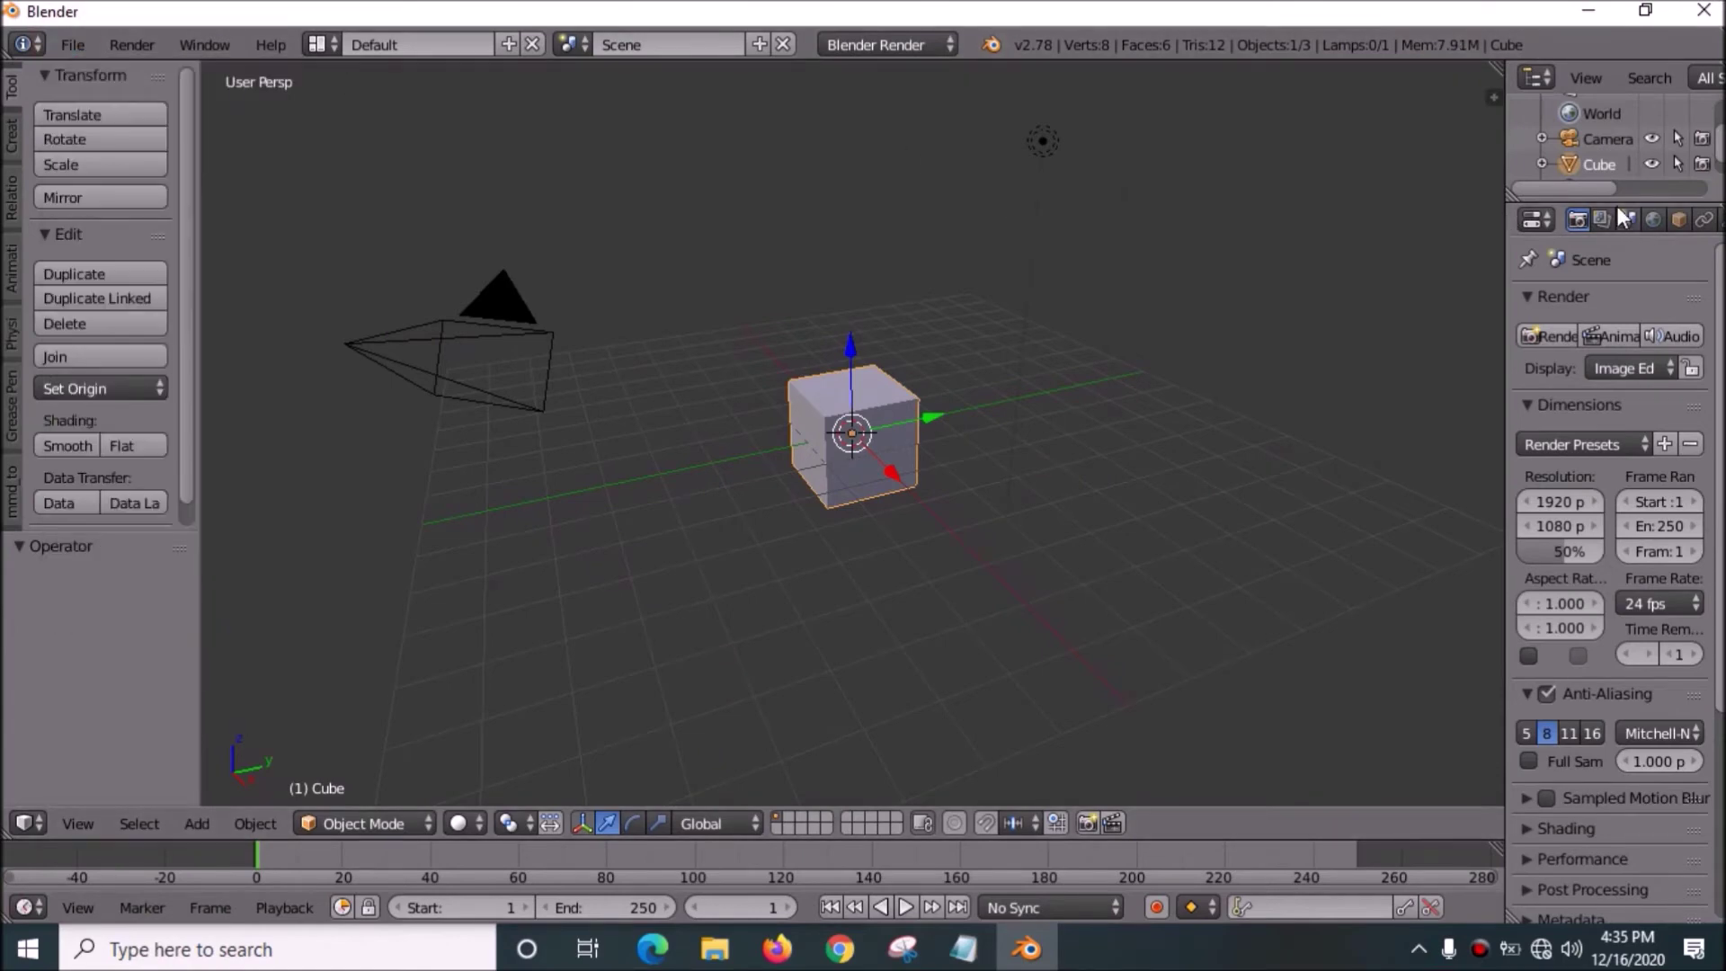
{"action": "left_click_drag", "start_coordinate": [1611, 200], "coordinate": [1556, 417]}
{"action": "right_click", "coordinate": [1605, 239]}
{"action": "left_click", "coordinate": [1603, 239]}
{"action": "right_click", "coordinate": [1614, 213]}
{"action": "left_click", "coordinate": [1614, 213]}
{"action": "right_click", "coordinate": [1605, 185]}
{"action": "left_click", "coordinate": [1605, 185]}
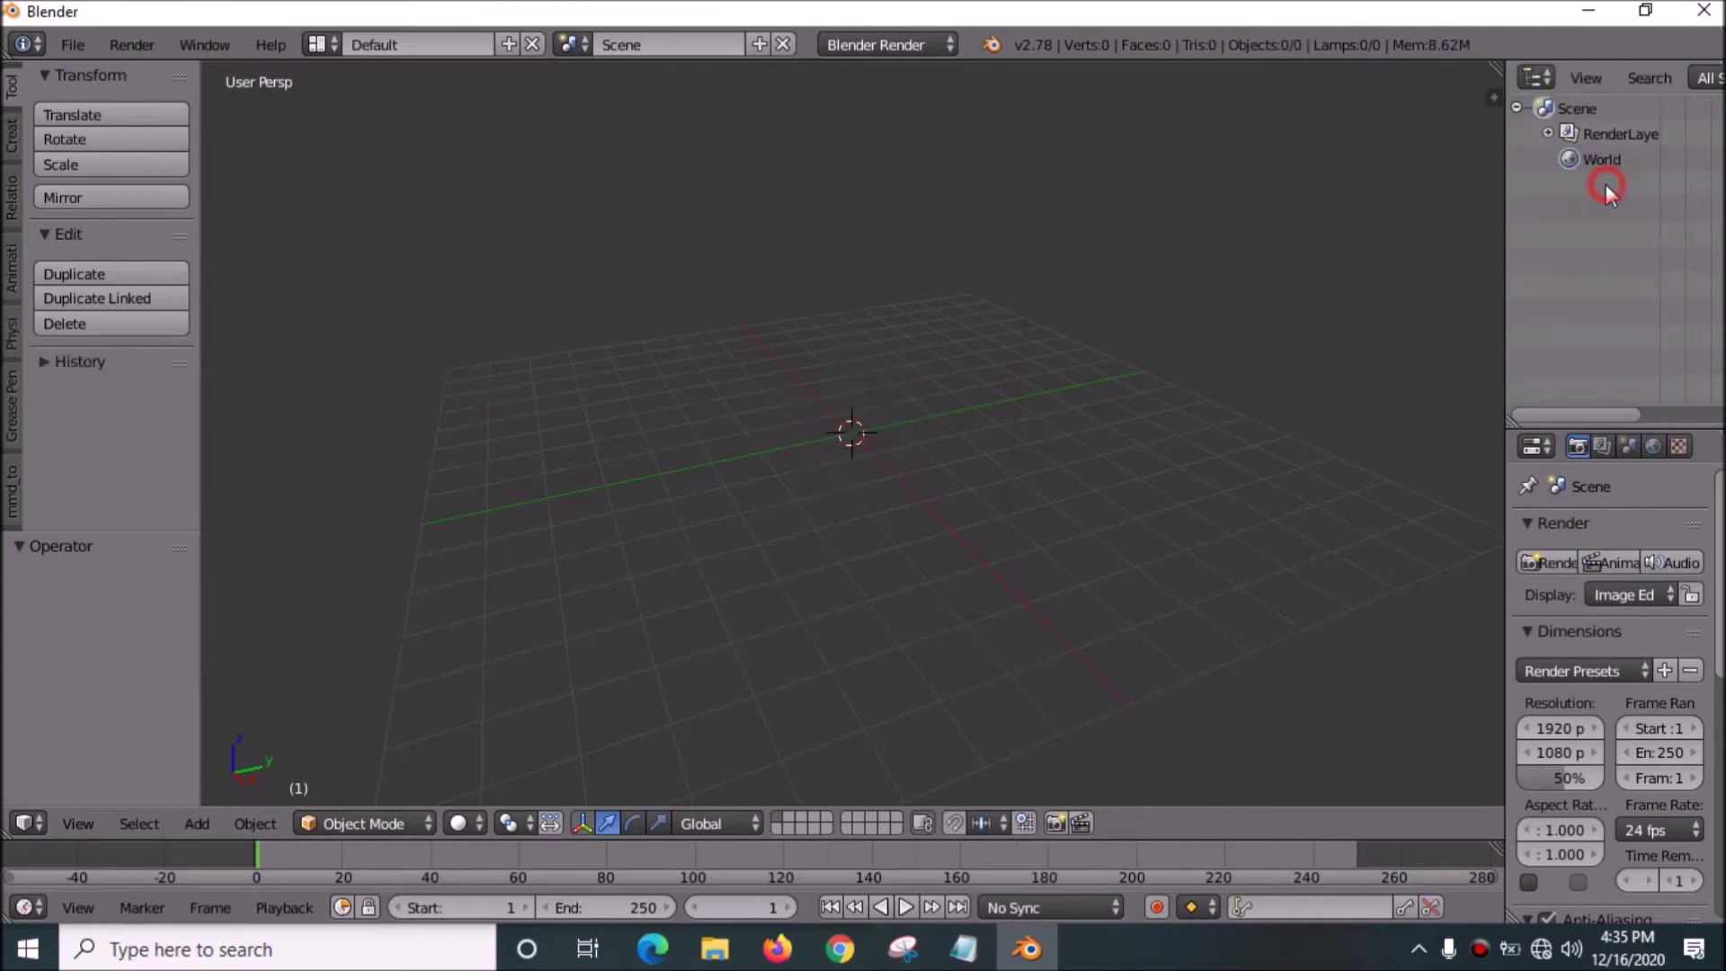
Import Buff_orange003.obj as a Wavefront model from the Mesh subfolder of the desktop's Fiend folder.
{"action": "left_click", "coordinate": [72, 44]}
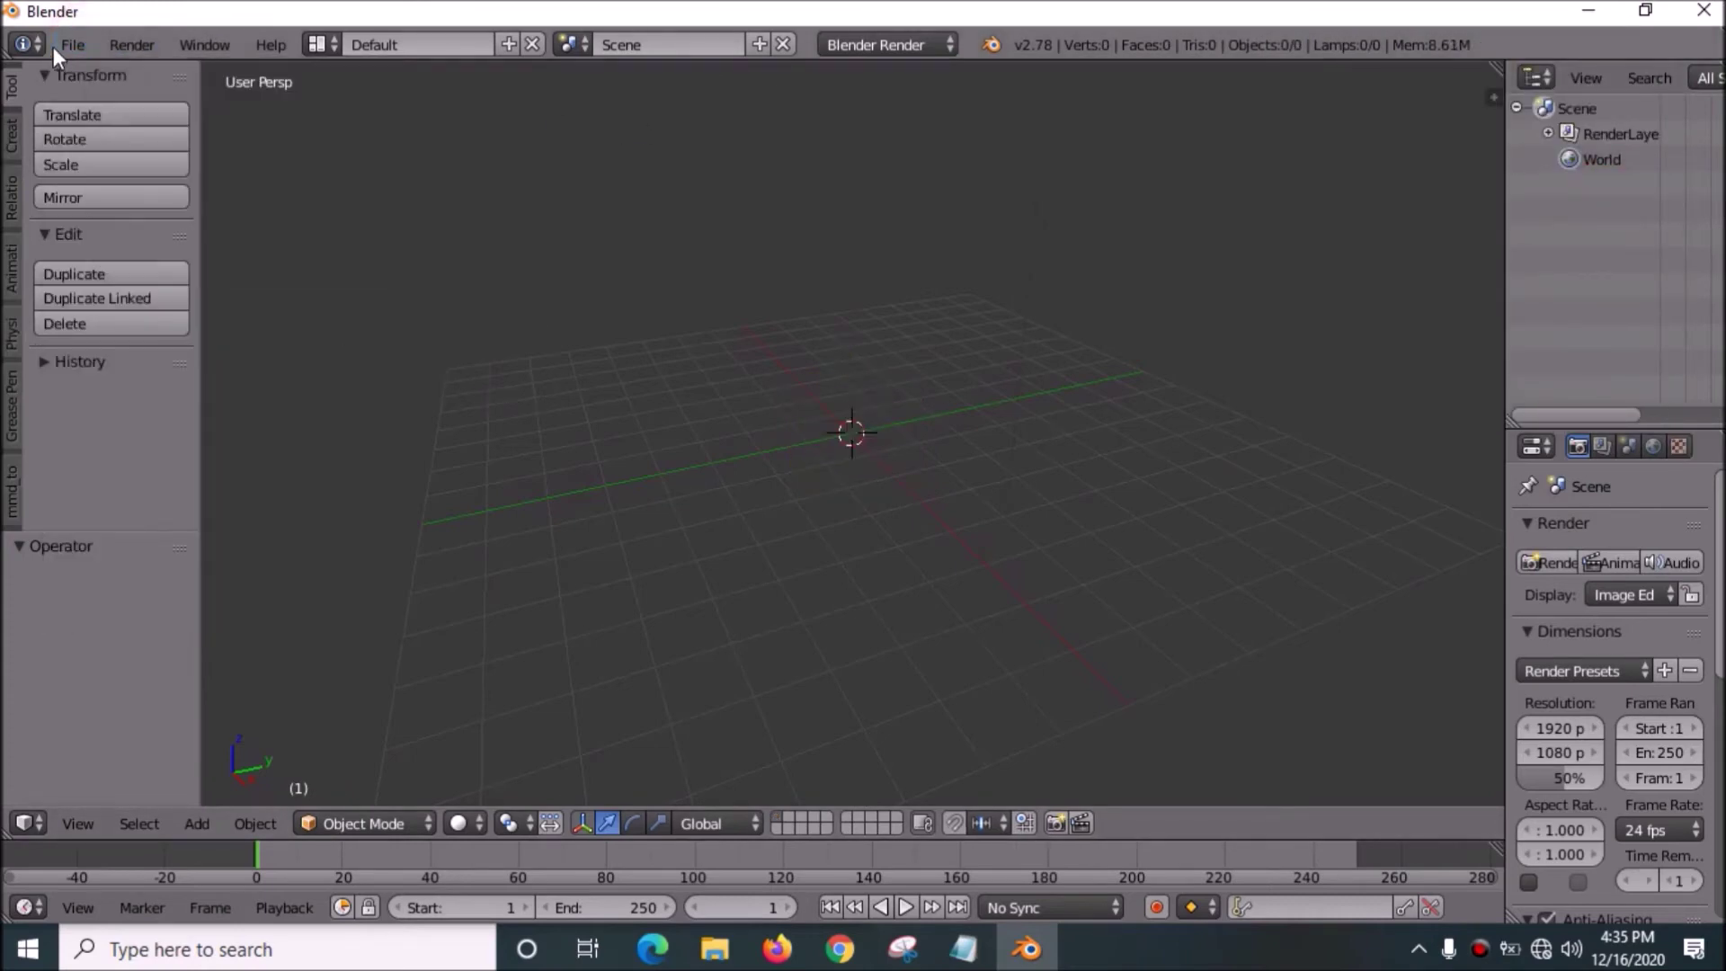
{"action": "left_click", "coordinate": [58, 45]}
{"action": "mouse_move", "coordinate": [225, 501]}
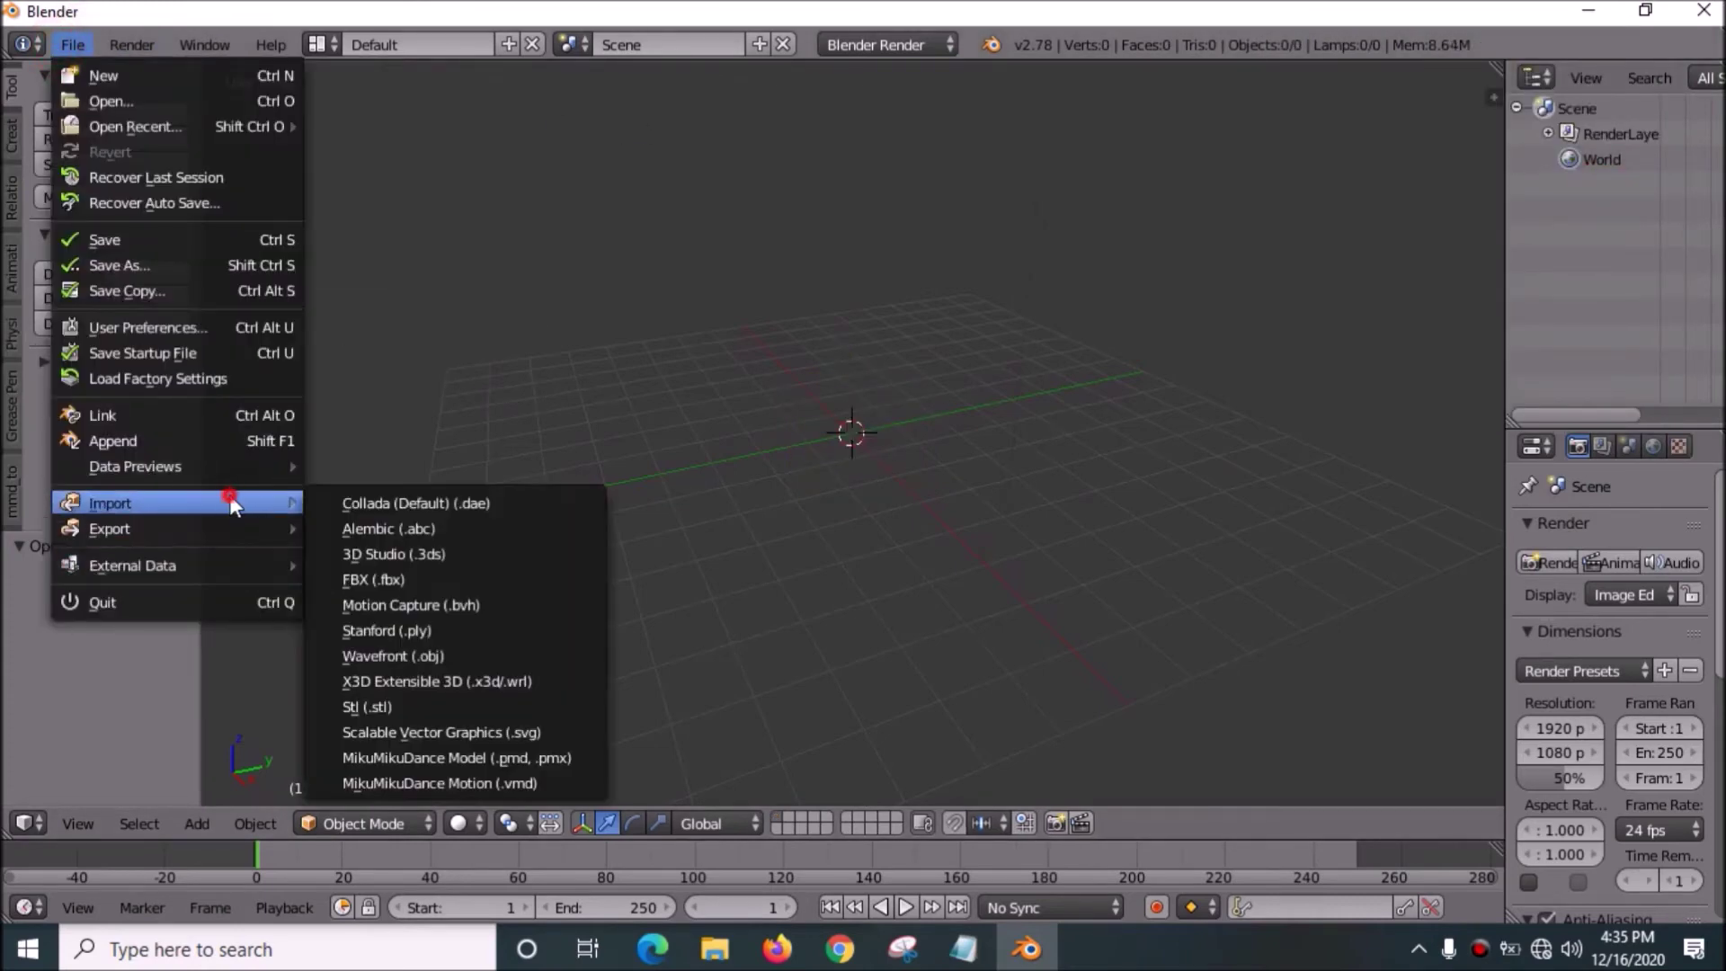
{"action": "left_click", "coordinate": [449, 654]}
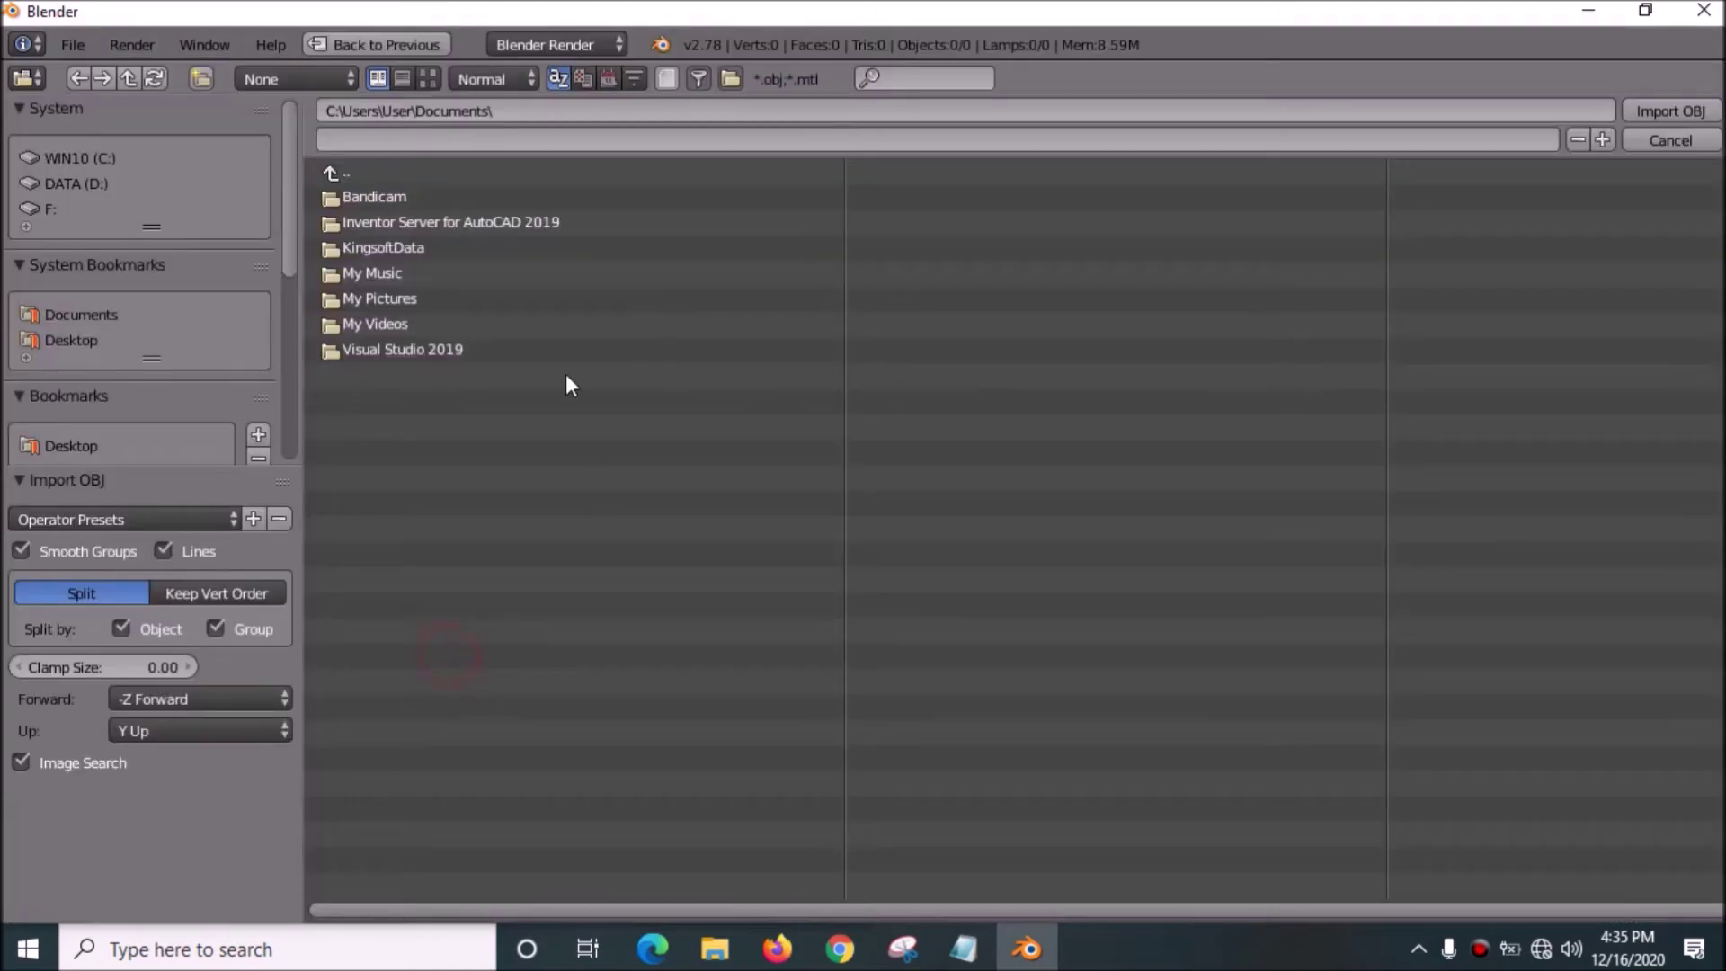
{"action": "left_click", "coordinate": [73, 340]}
{"action": "left_click", "coordinate": [381, 273]}
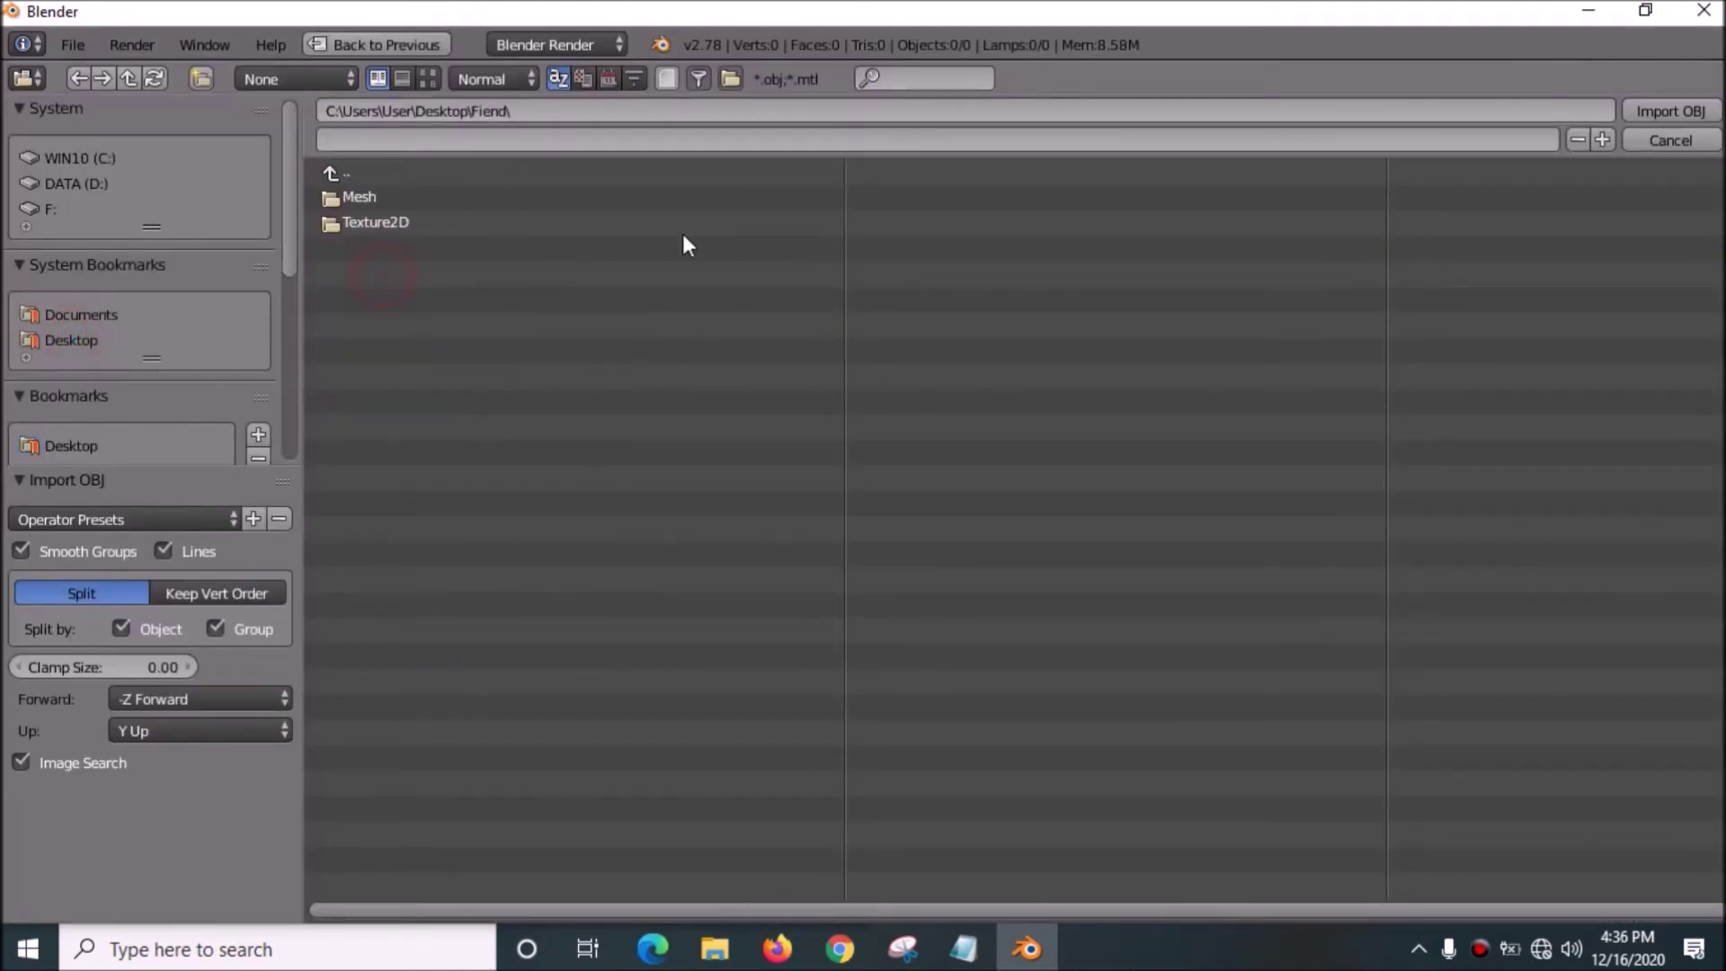
{"action": "left_click", "coordinate": [395, 195]}
{"action": "left_click", "coordinate": [393, 198]}
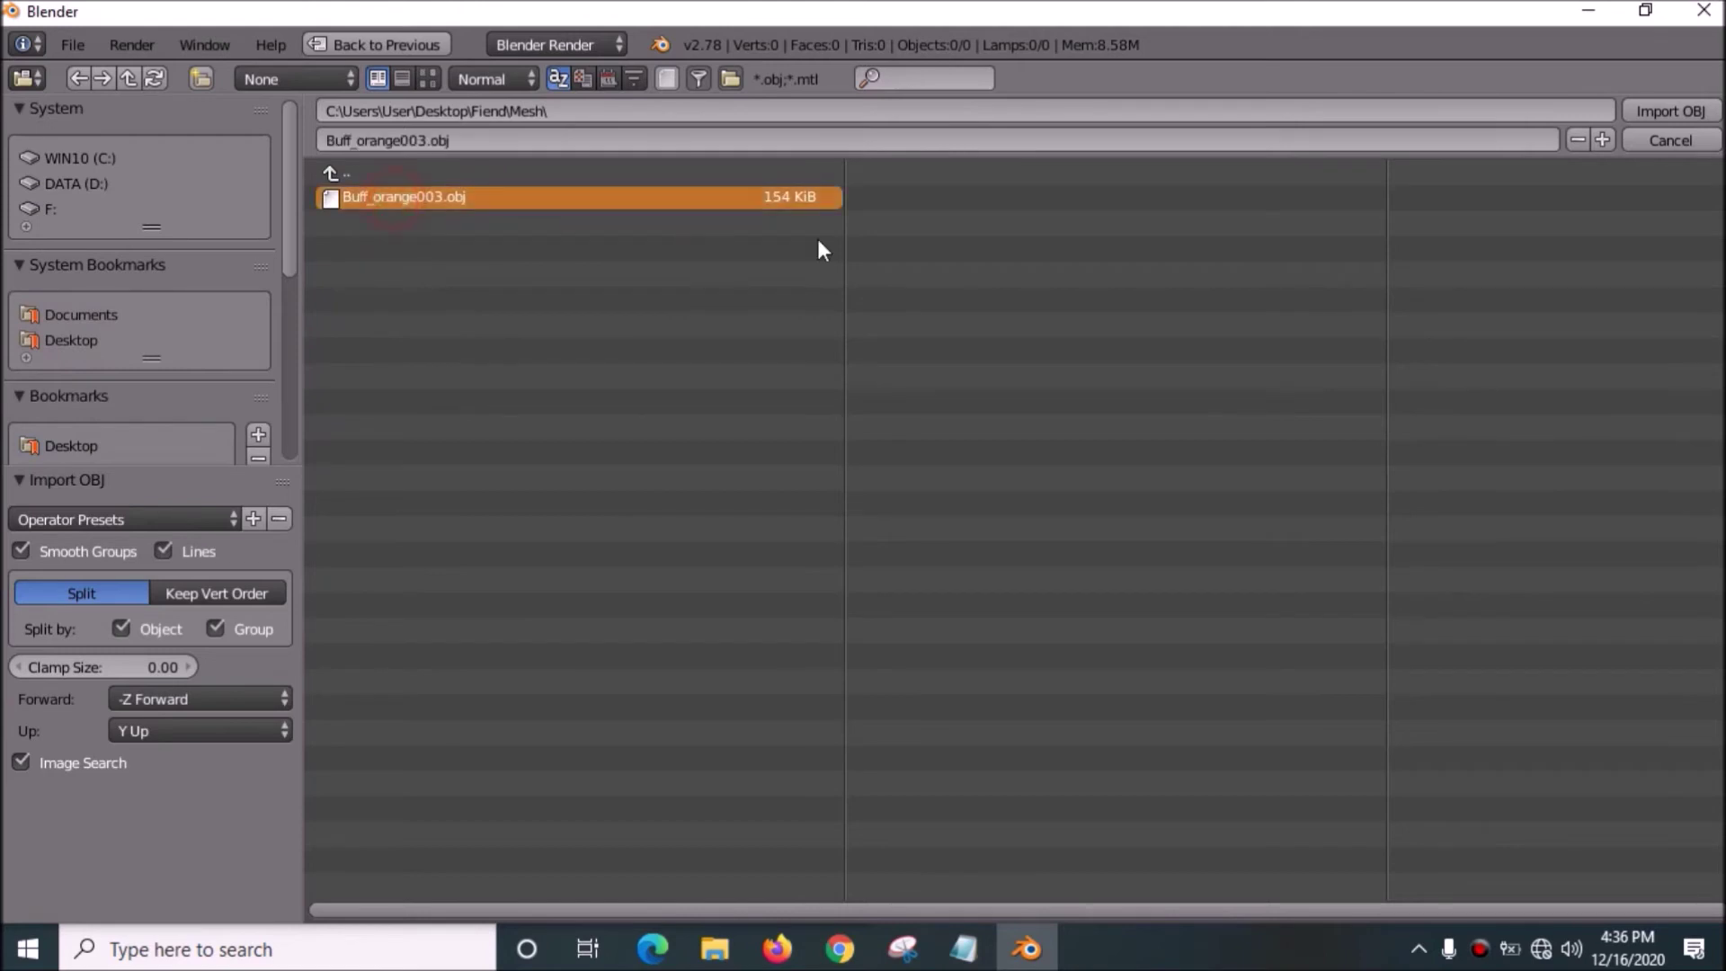
{"action": "left_click", "coordinate": [1670, 111]}
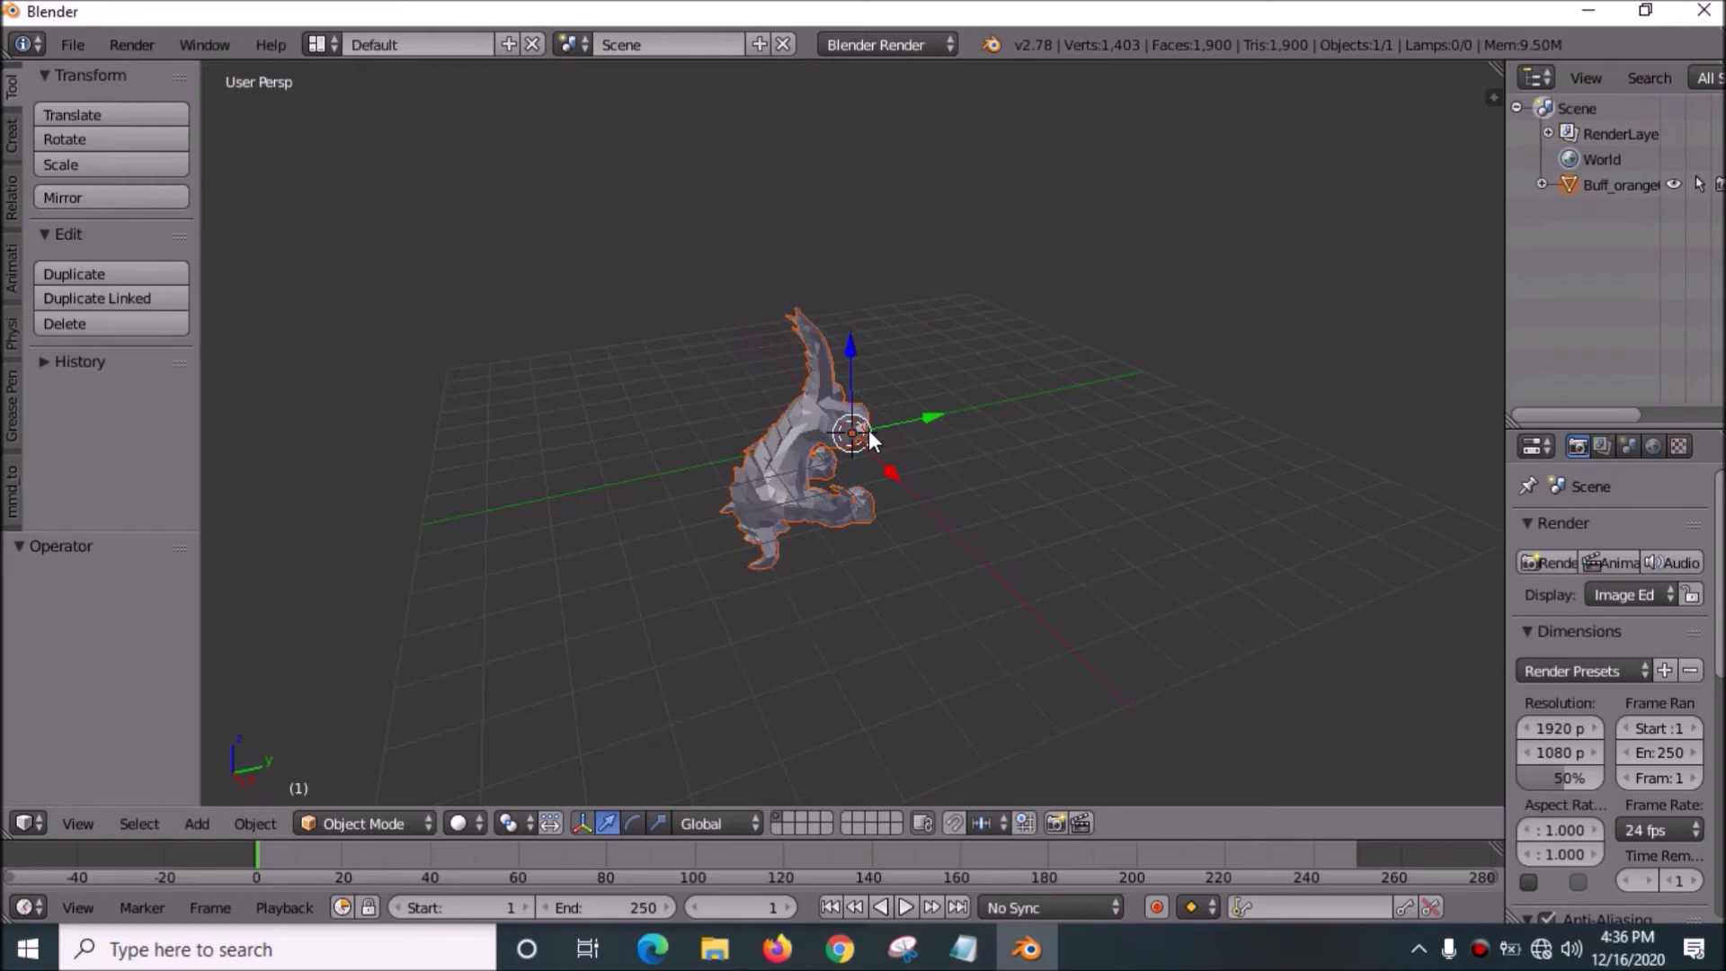
Rotate the imported Buff_orange003 model by -90° about the global X axis.
{"action": "key", "text": "r"}
{"action": "key", "text": "x"}
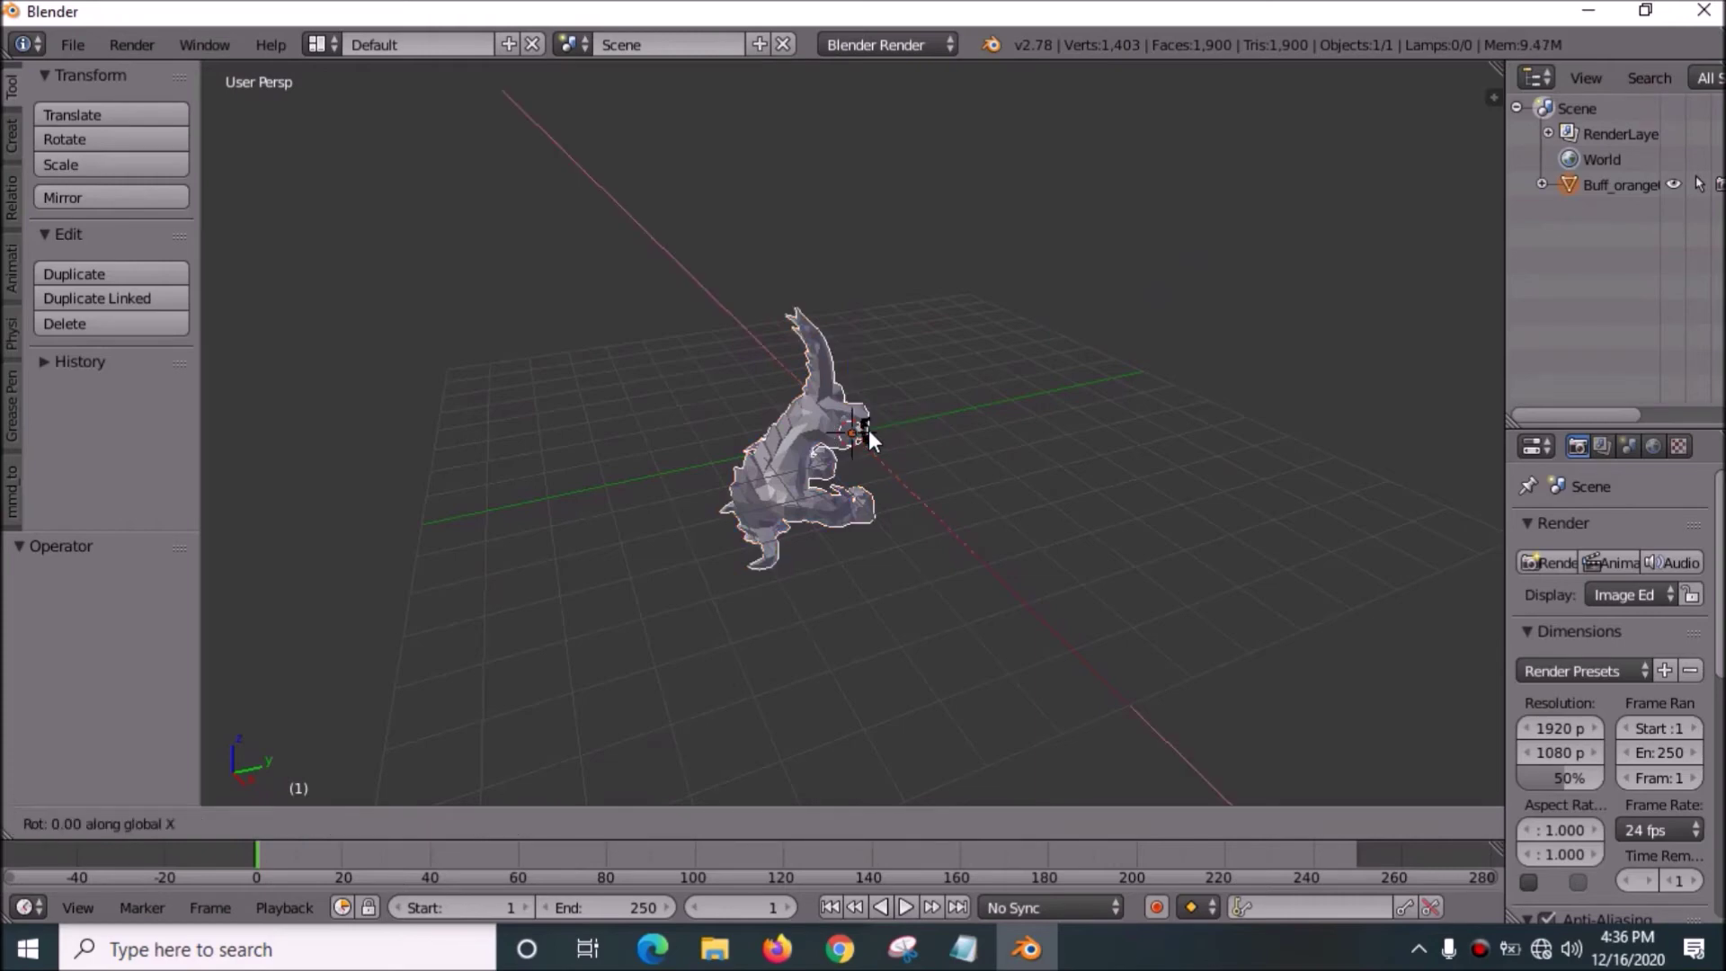
{"action": "type", "text": "-90"}
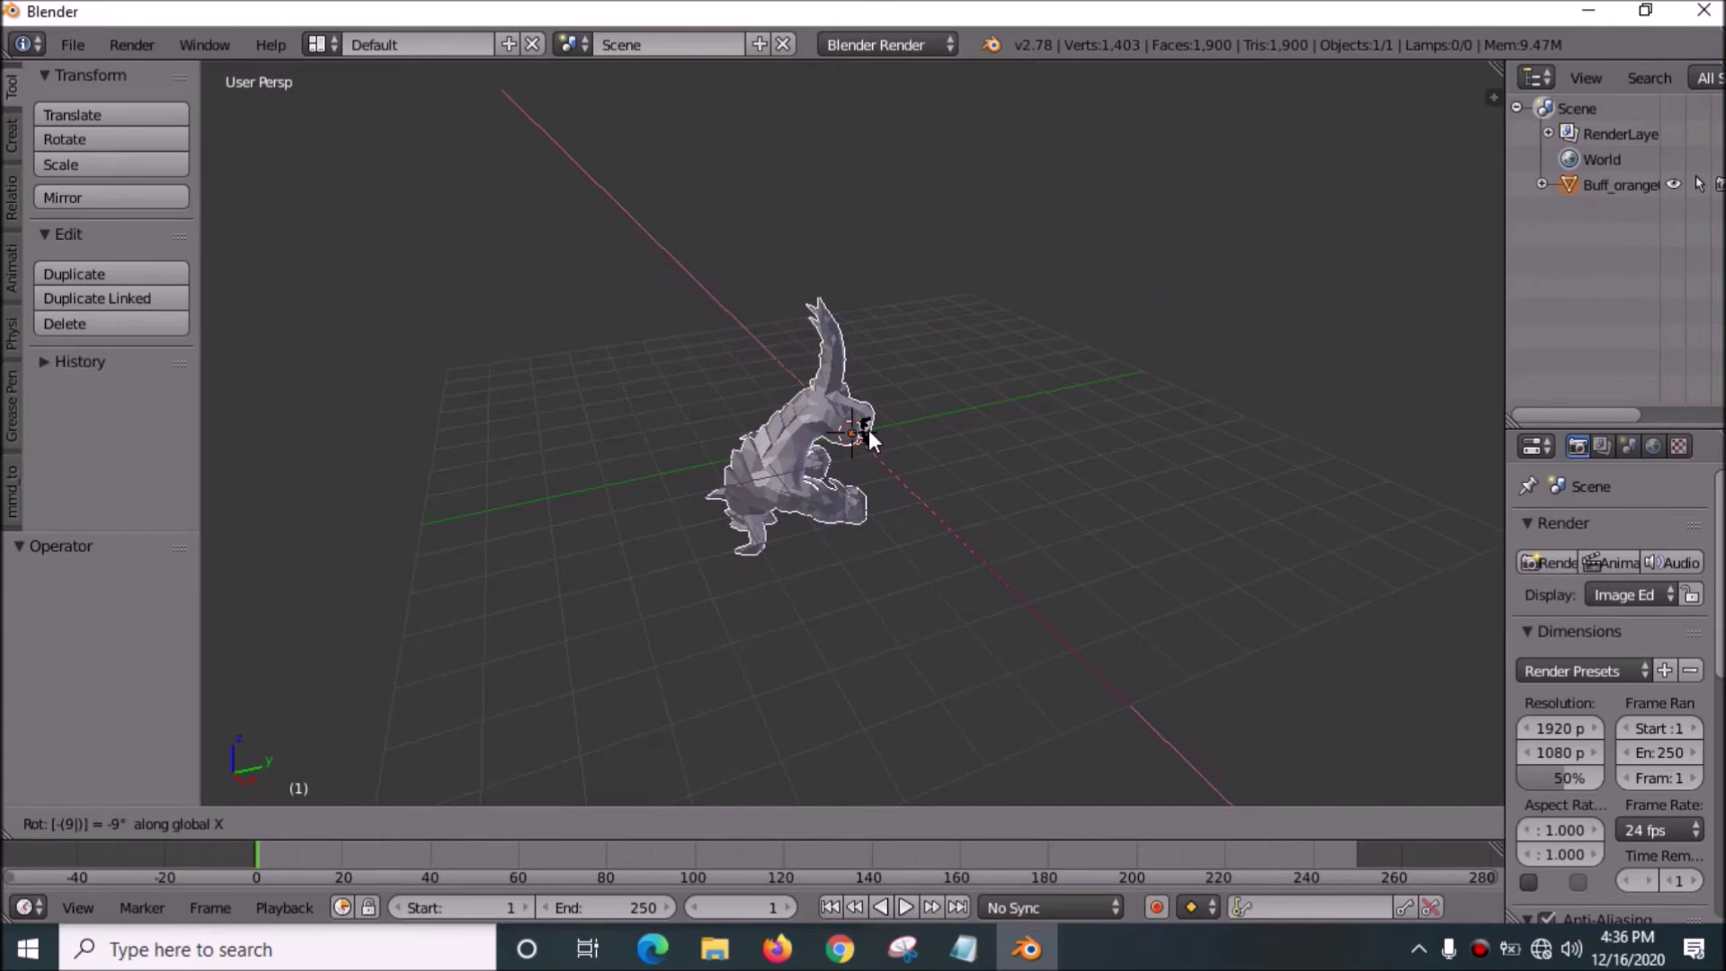
{"action": "key", "text": "Return"}
{"action": "left_click_drag", "start_coordinate": [886, 424], "coordinate": [1128, 422]}
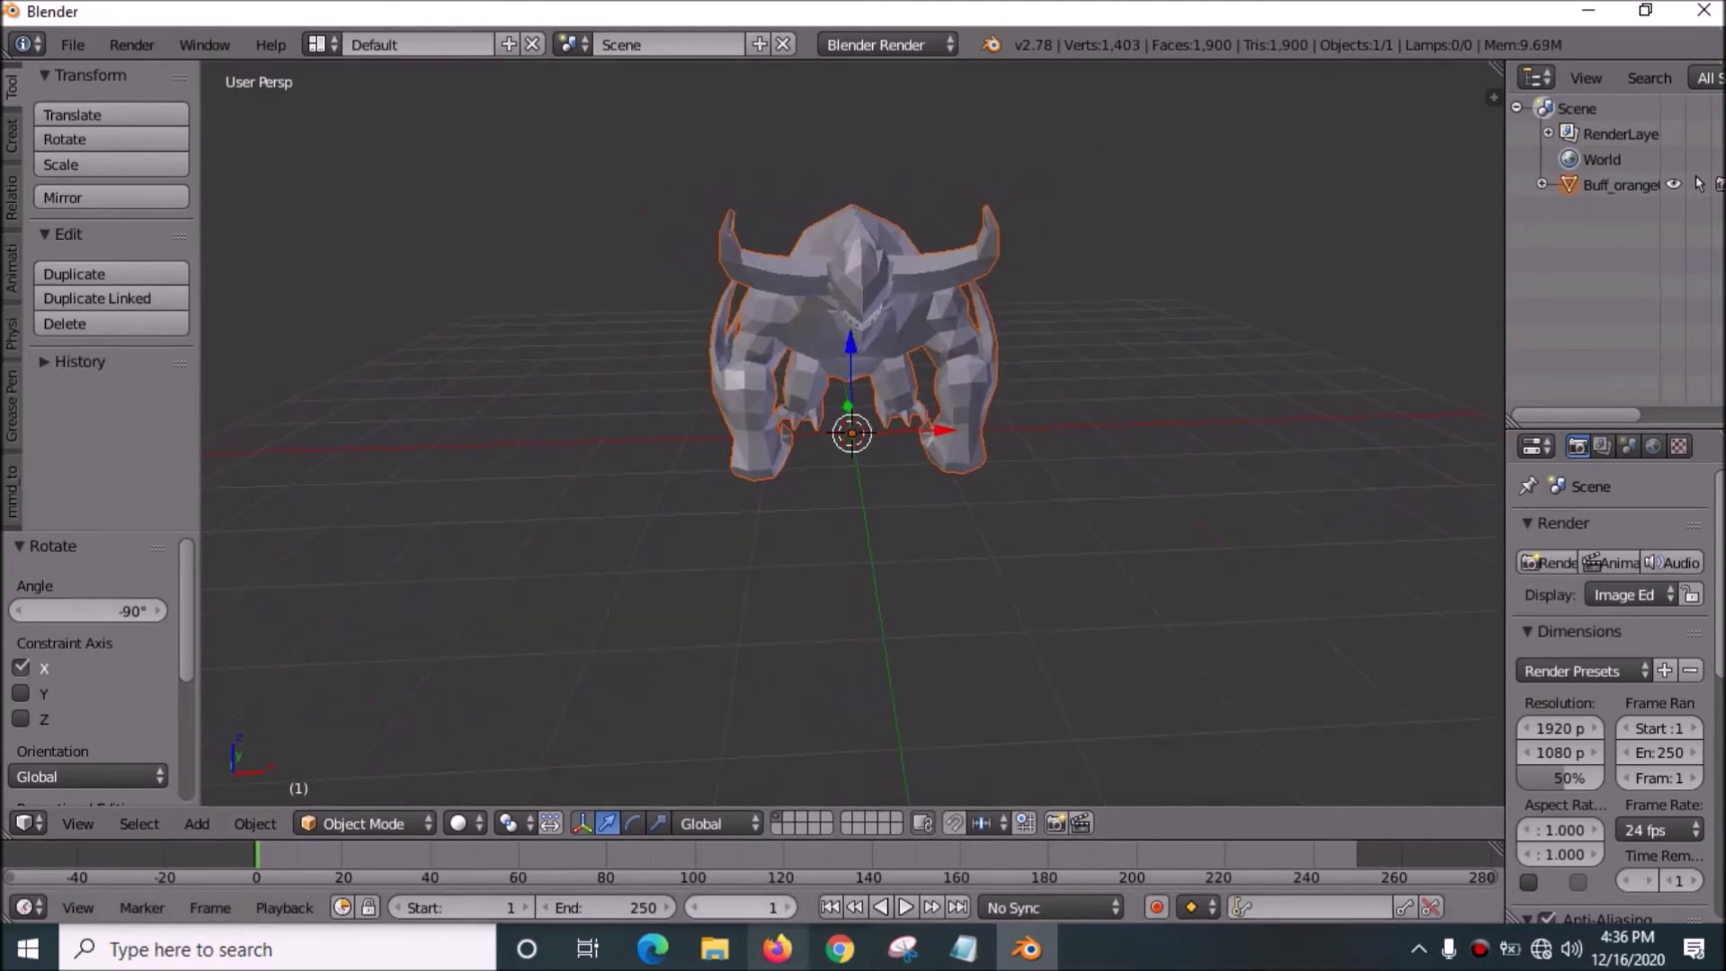
Switch to File Explorer, open the Texture2D subfolder of the desktop's Fiend folder and select mon_Orangebuff_low.png.
{"action": "left_click", "coordinate": [715, 948]}
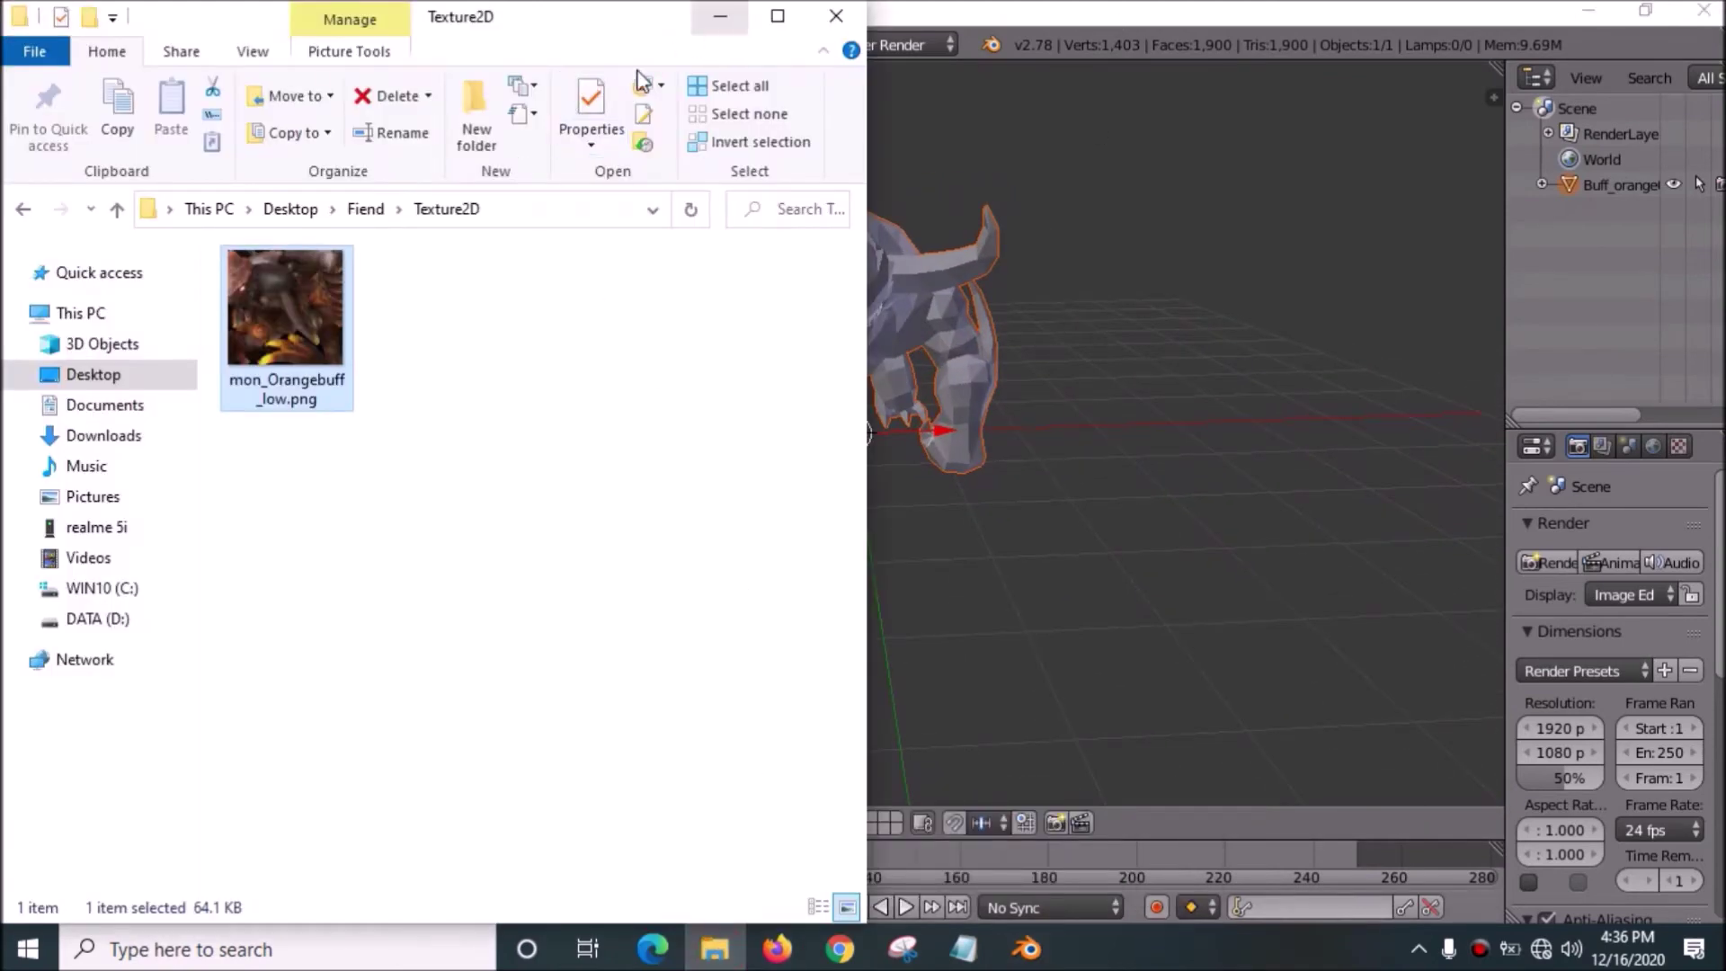
{"action": "left_click", "coordinate": [103, 315]}
{"action": "left_click", "coordinate": [101, 376]}
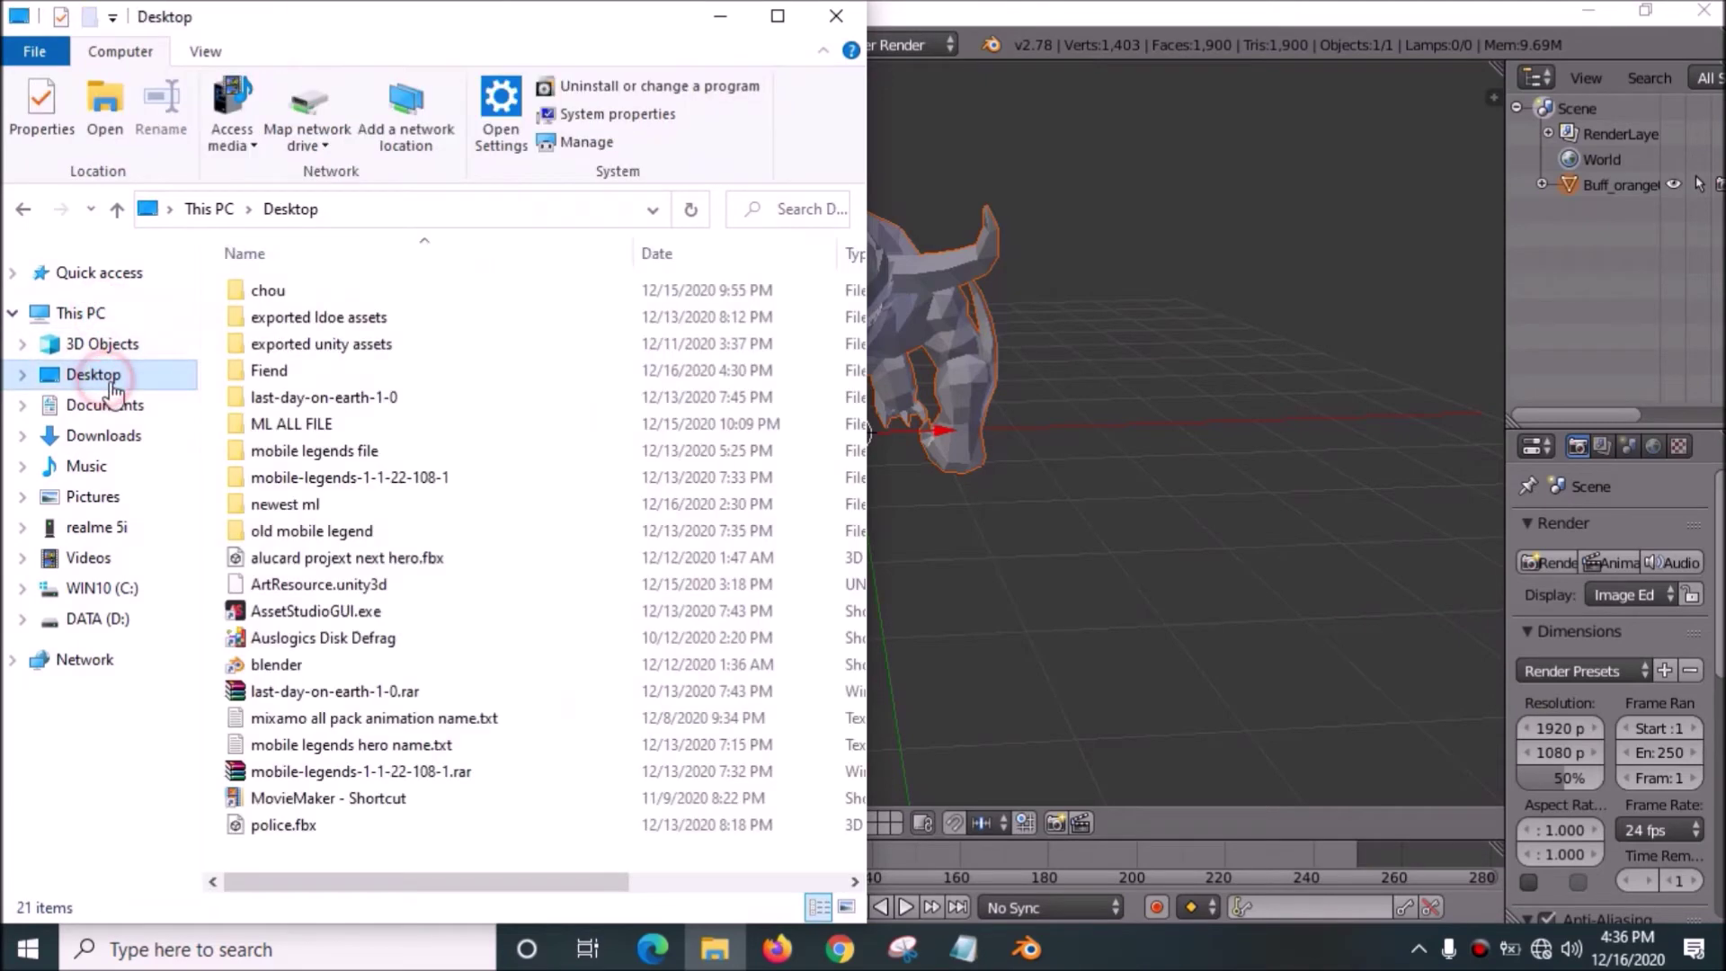
{"action": "left_click", "coordinate": [306, 373]}
{"action": "double_click", "coordinate": [306, 373]}
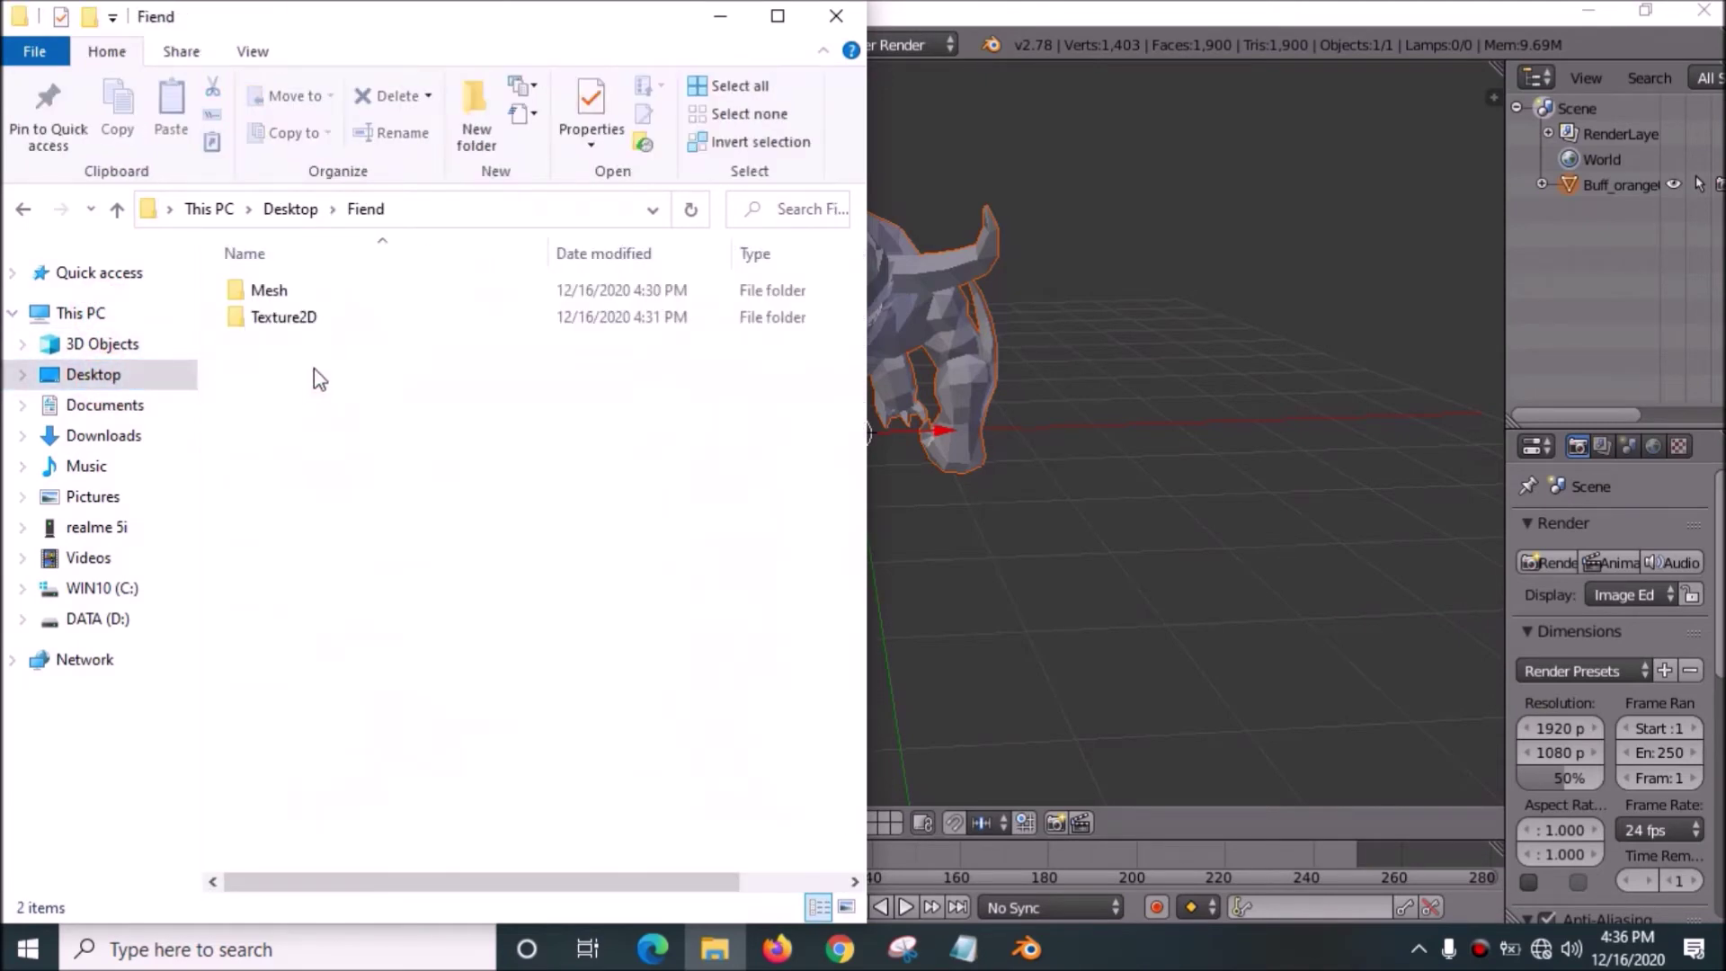
{"action": "double_click", "coordinate": [308, 315]}
{"action": "left_click", "coordinate": [297, 316]}
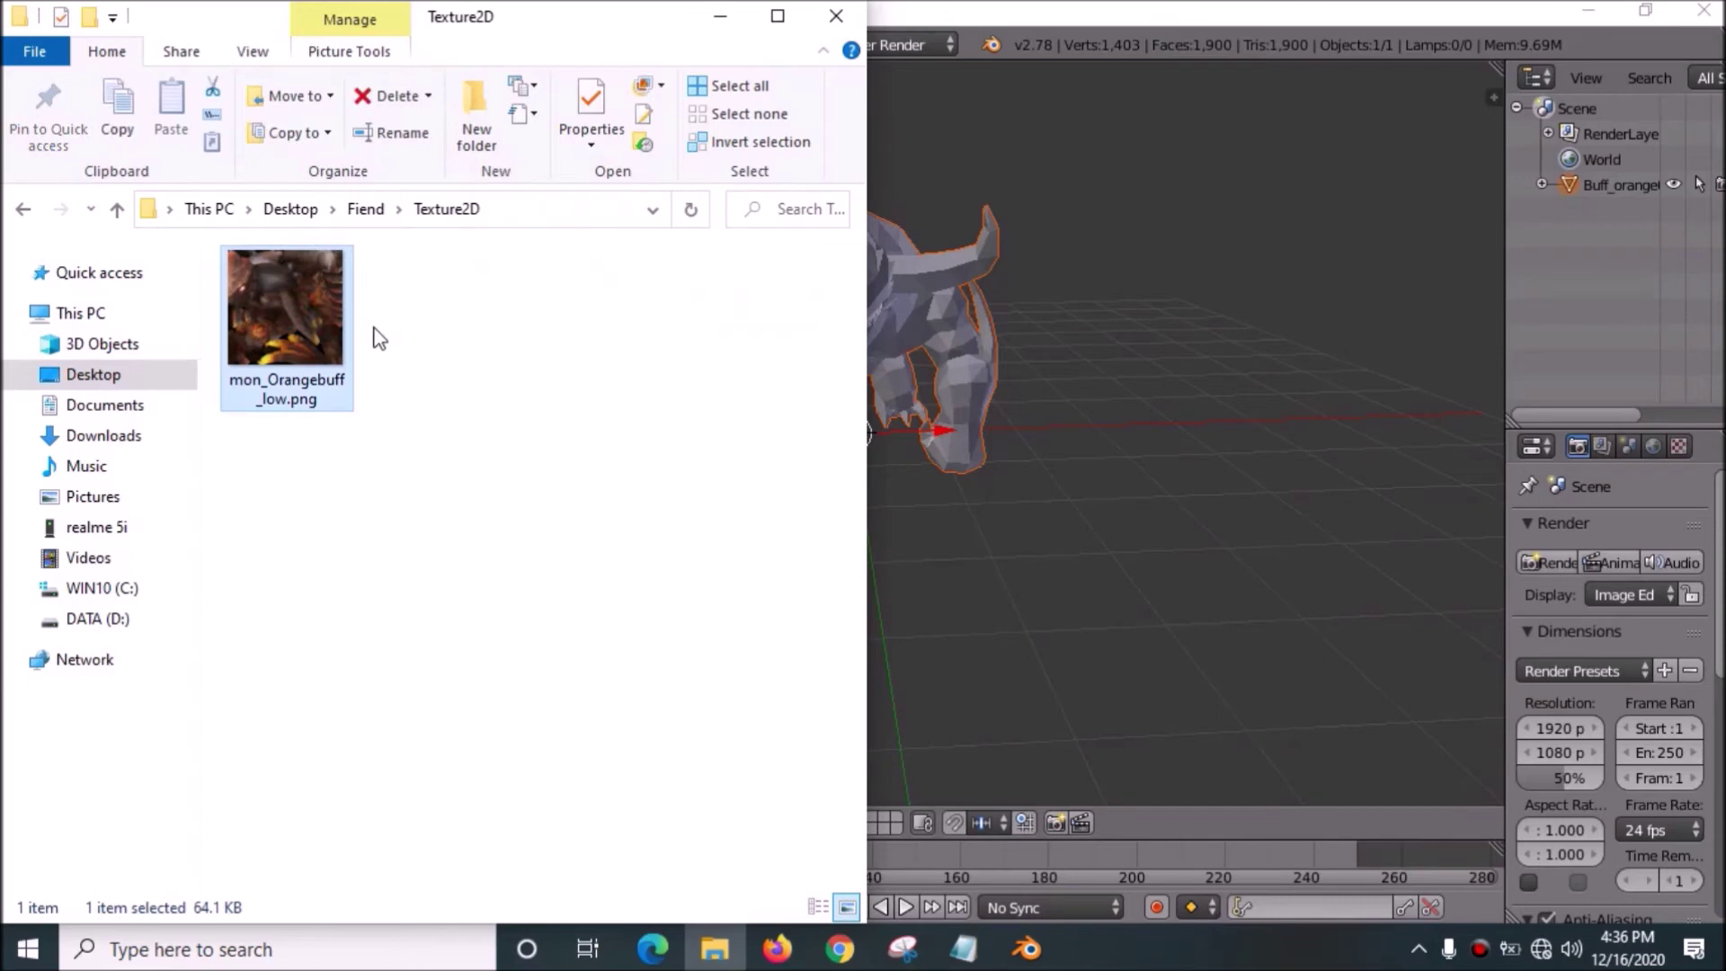
Apply the mon_Orangebuff_low.png texture from the Texture2D folder to the Buff_orange003 model in Blender.
{"action": "left_click", "coordinate": [1579, 184]}
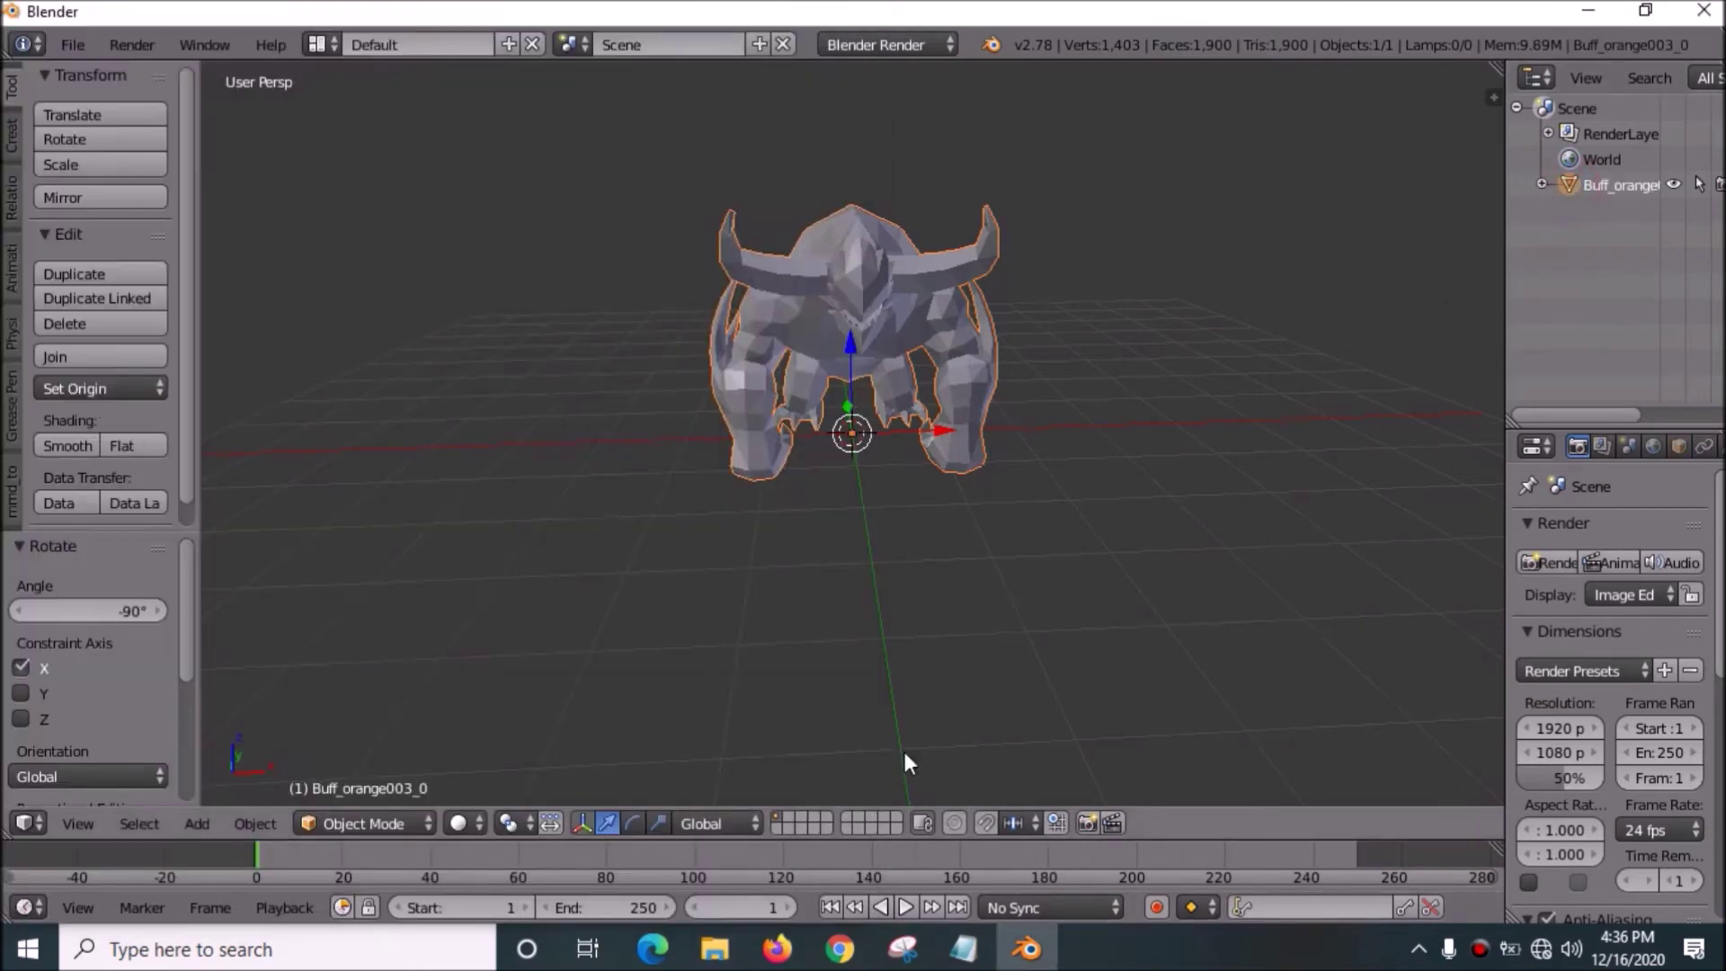
{"action": "left_click", "coordinate": [714, 948]}
{"action": "left_click_drag", "start_coordinate": [252, 332], "coordinate": [917, 305]}
{"action": "left_click", "coordinate": [722, 14]}
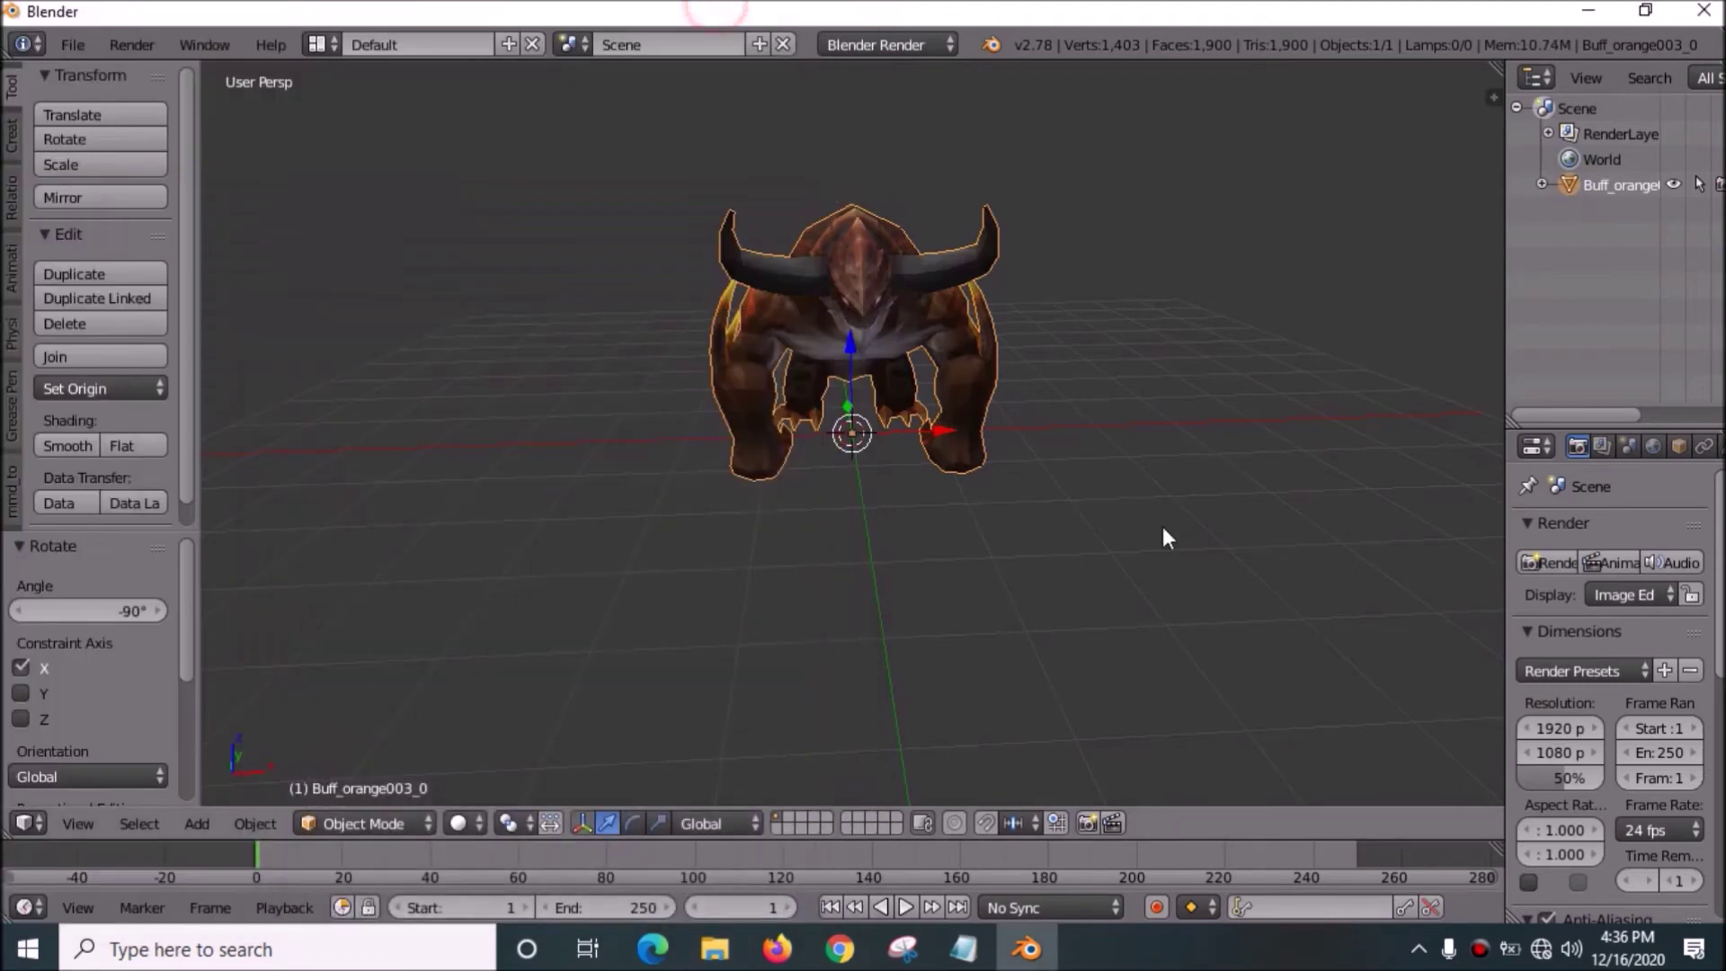
{"action": "left_click_drag", "start_coordinate": [1159, 460], "coordinate": [1217, 462]}
{"action": "left_click_drag", "start_coordinate": [963, 482], "coordinate": [887, 470]}
Export the textured model as an FBX file named Fiend into the Mesh subfolder of the desktop's Fiend folder.
{"action": "left_click", "coordinate": [72, 45]}
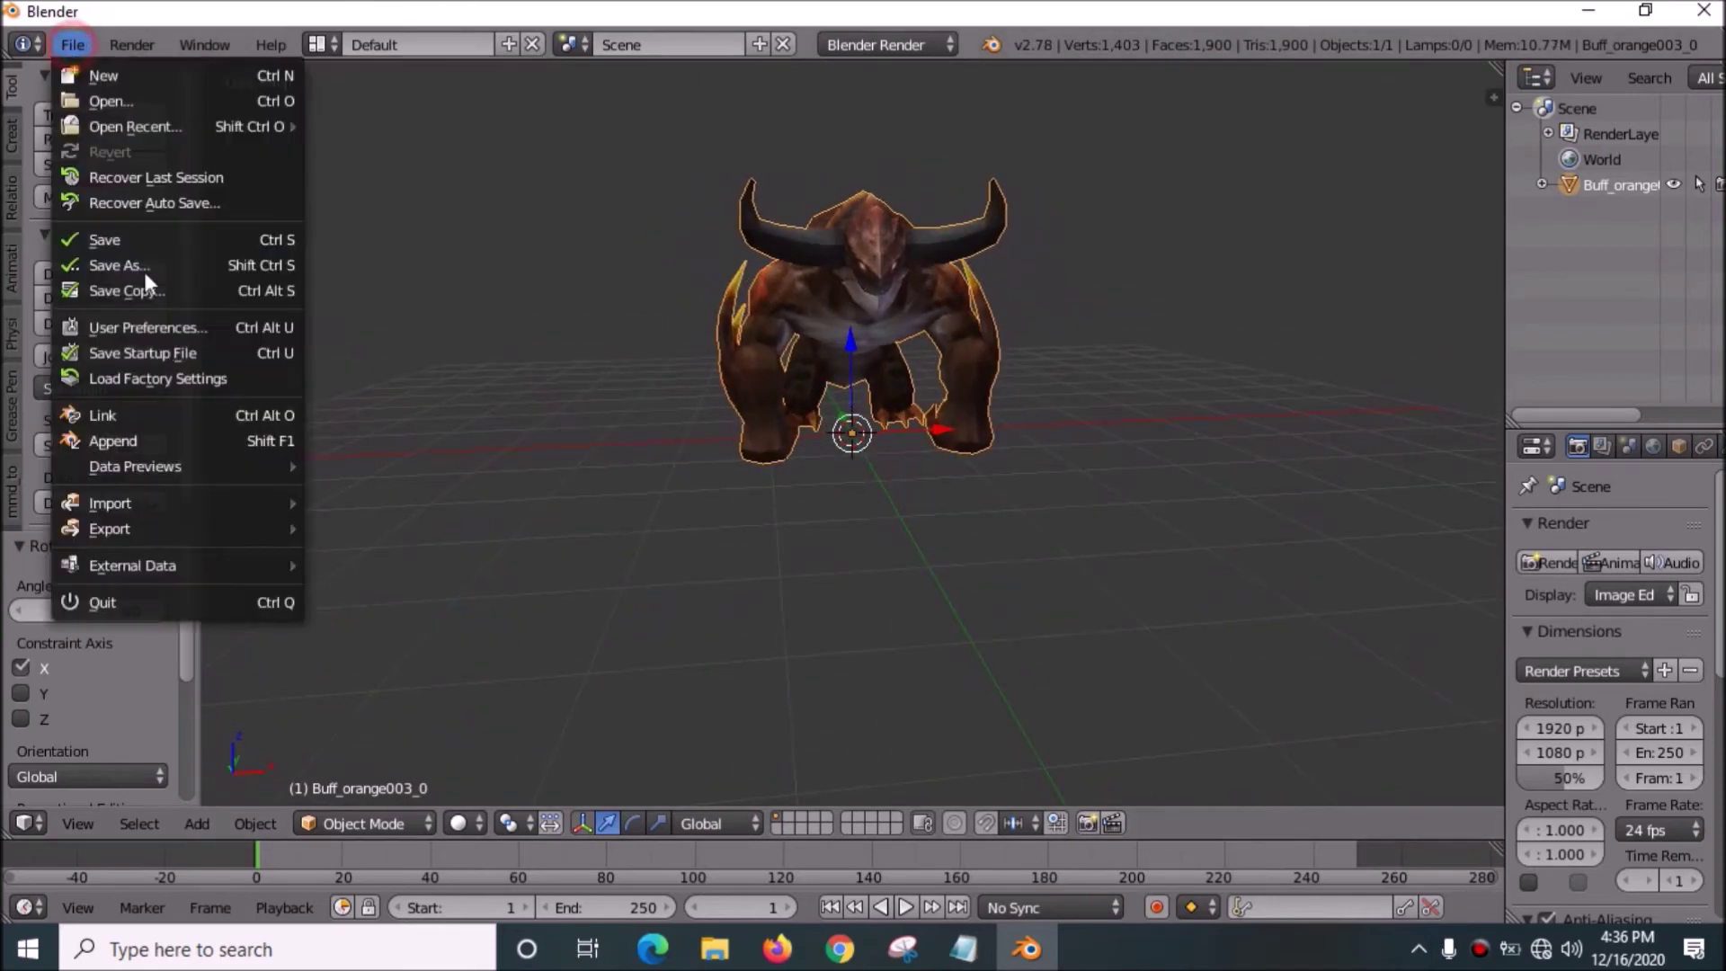
{"action": "left_click", "coordinate": [188, 521]}
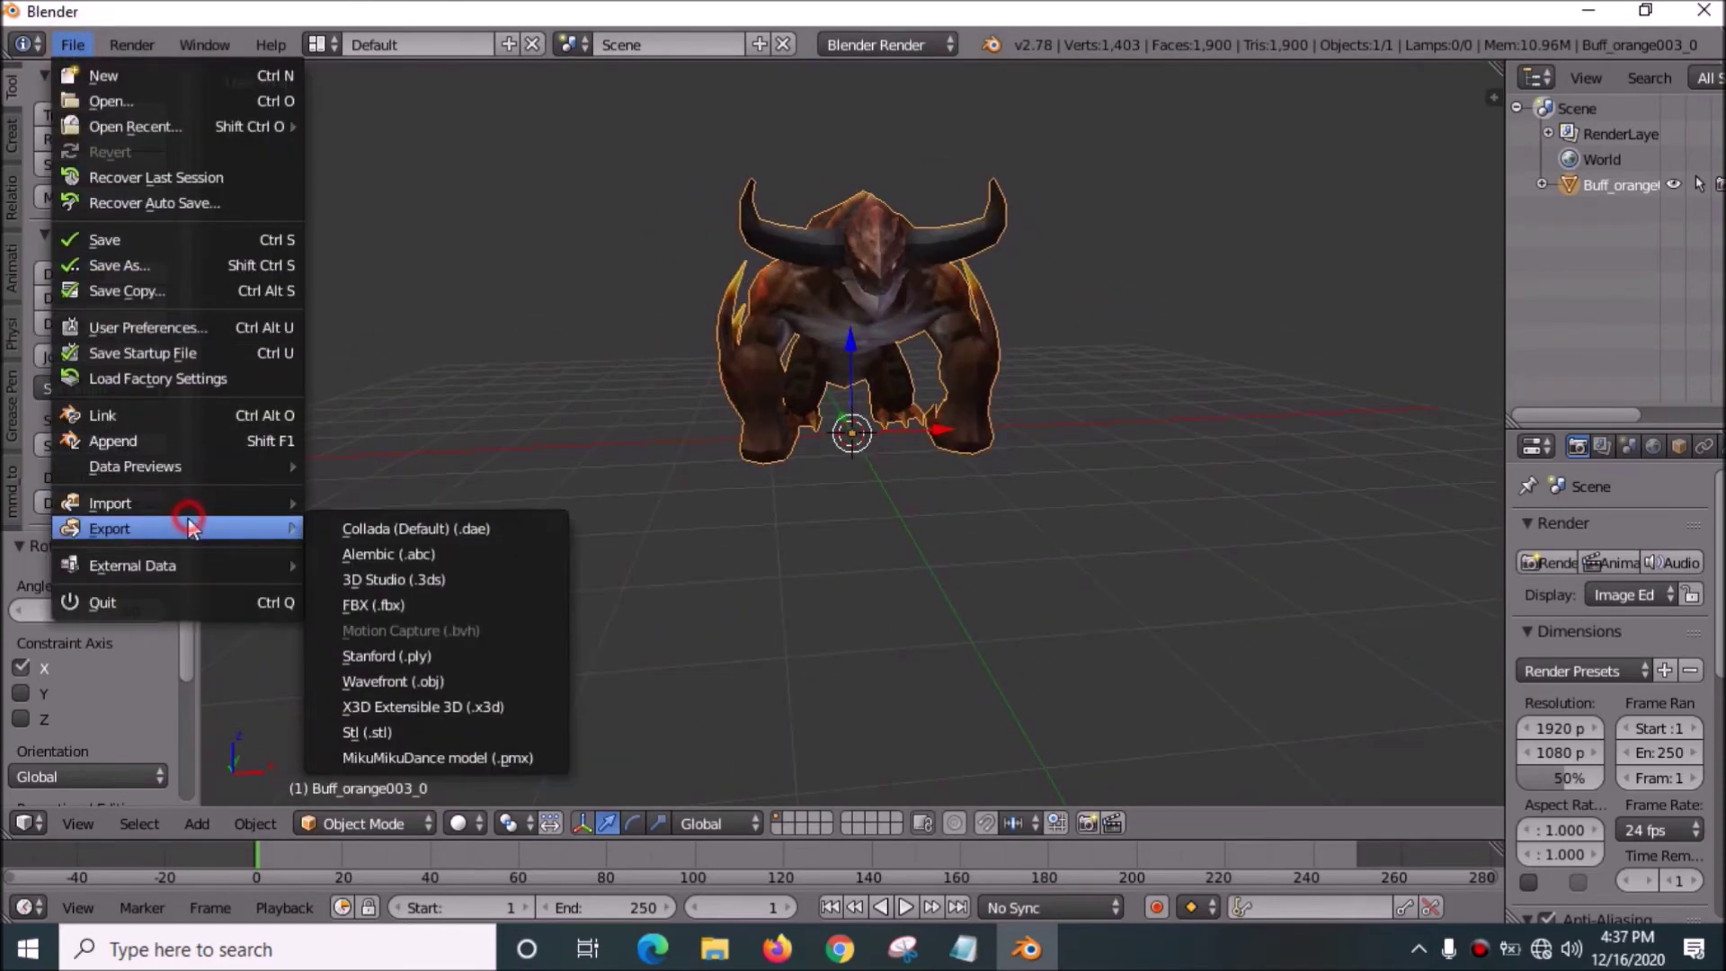
{"action": "left_click", "coordinate": [406, 608]}
{"action": "left_click", "coordinate": [381, 140]}
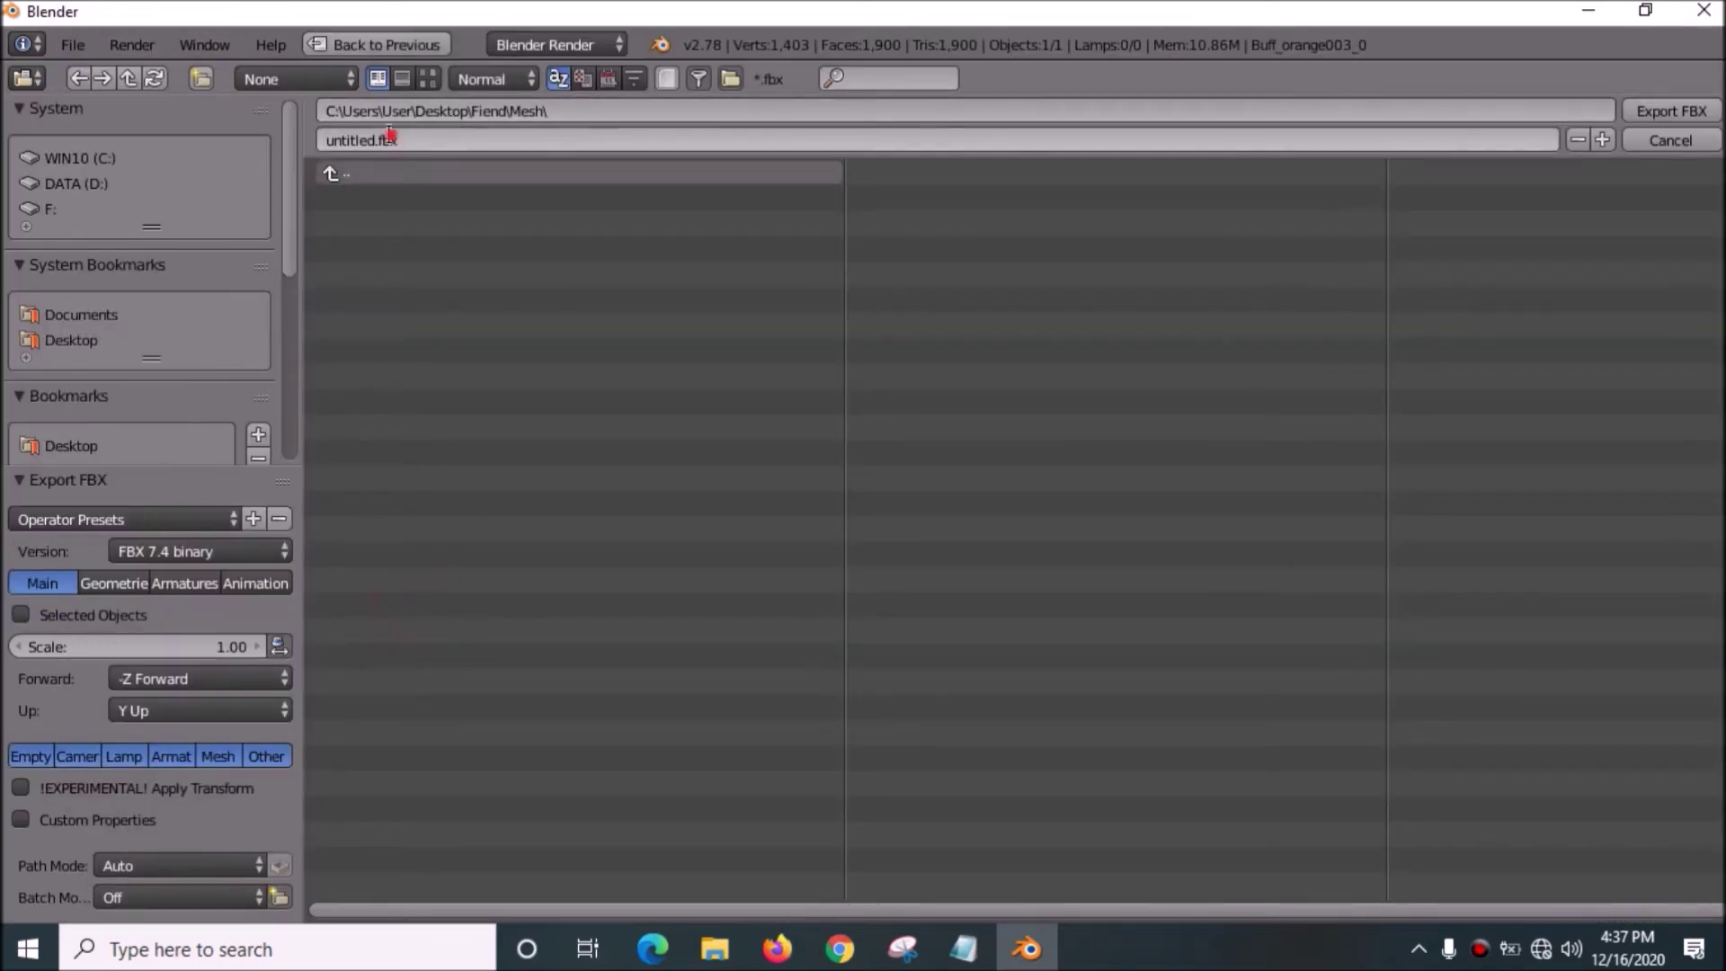
{"action": "type", "text": "f"}
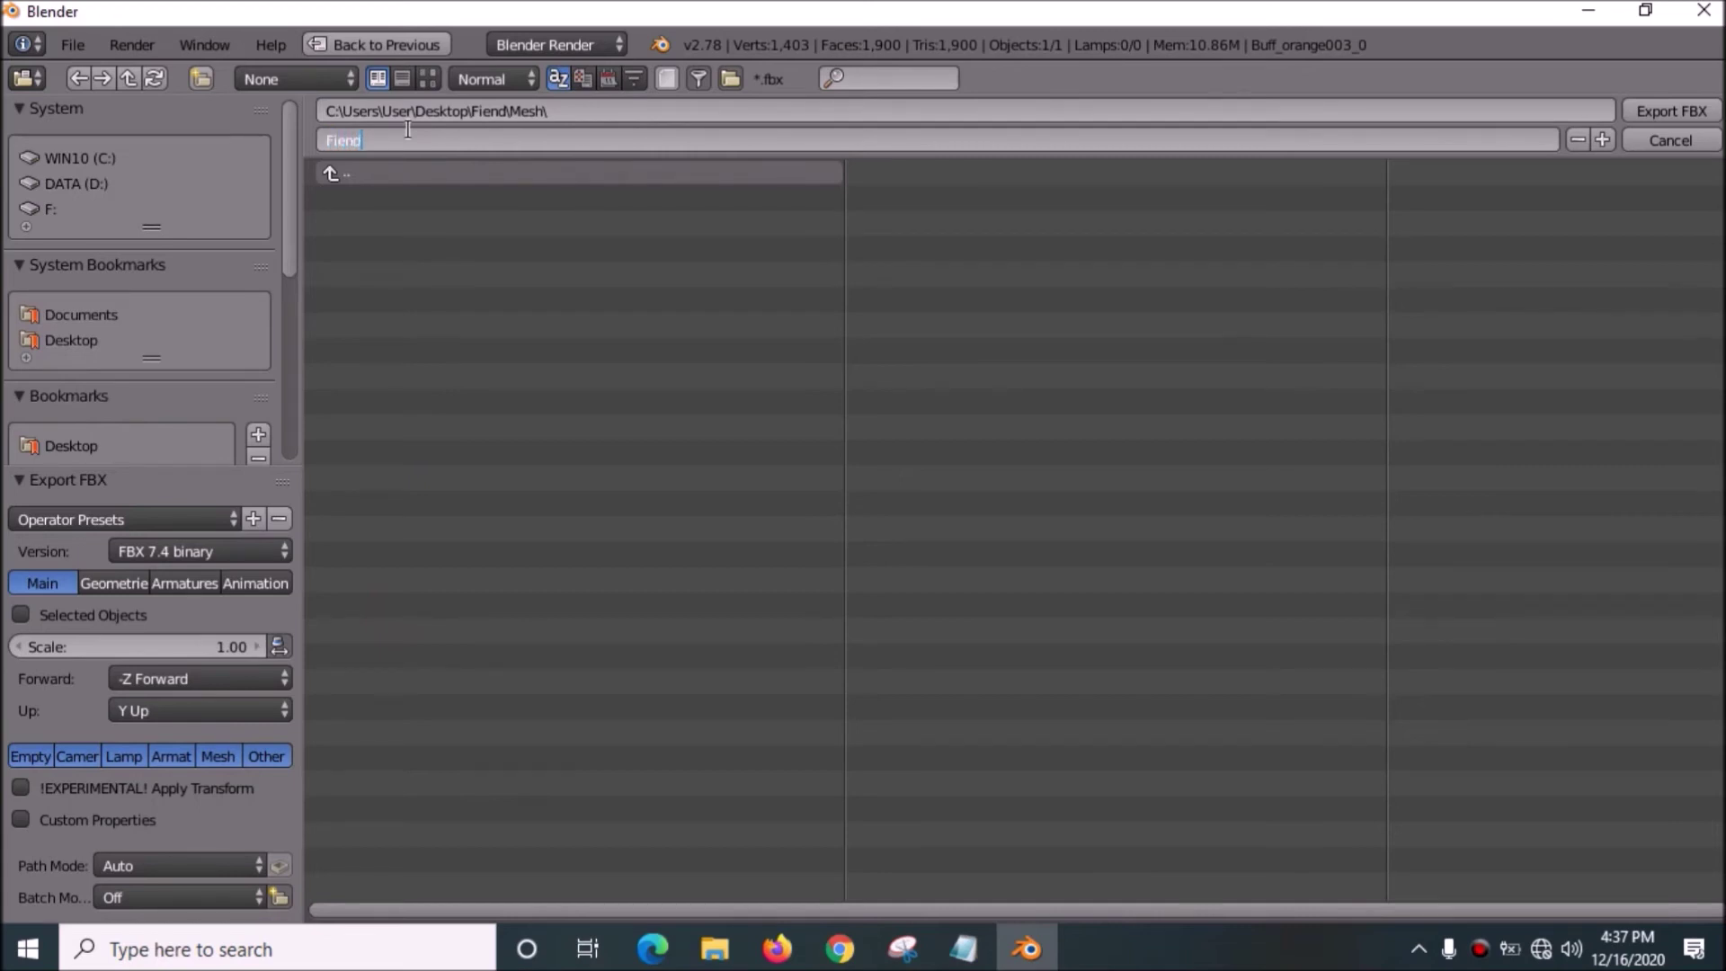
{"action": "left_click", "coordinate": [83, 342]}
{"action": "left_click", "coordinate": [372, 272]}
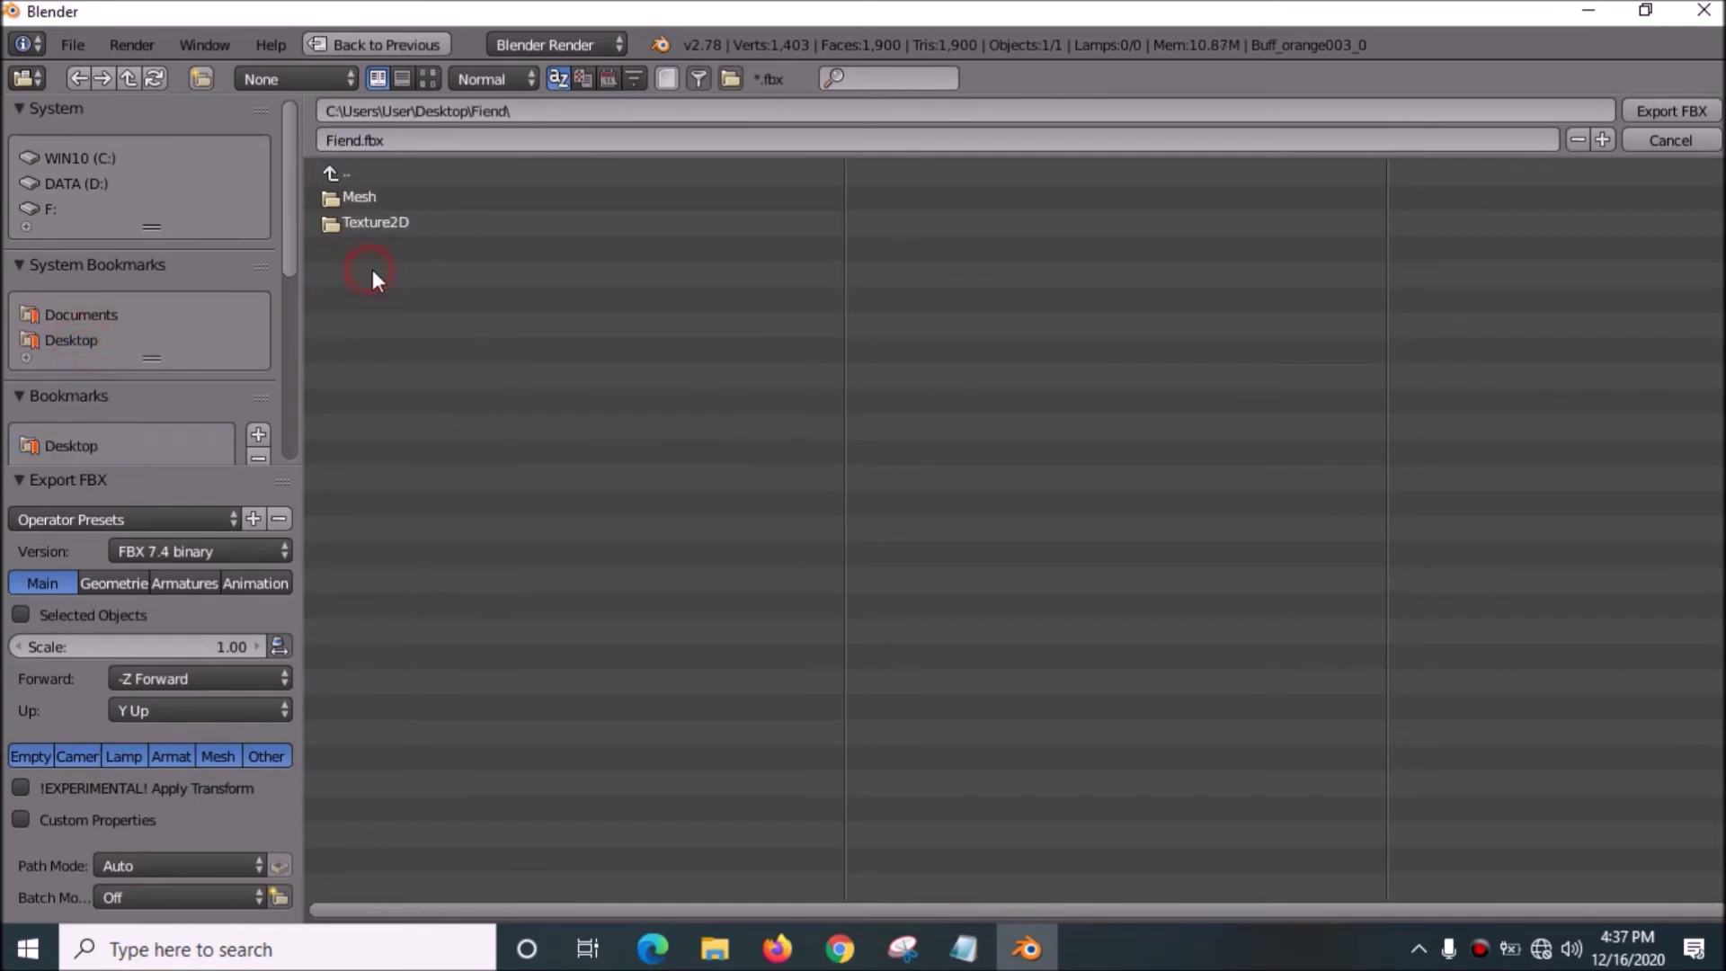
{"action": "left_click", "coordinate": [364, 197]}
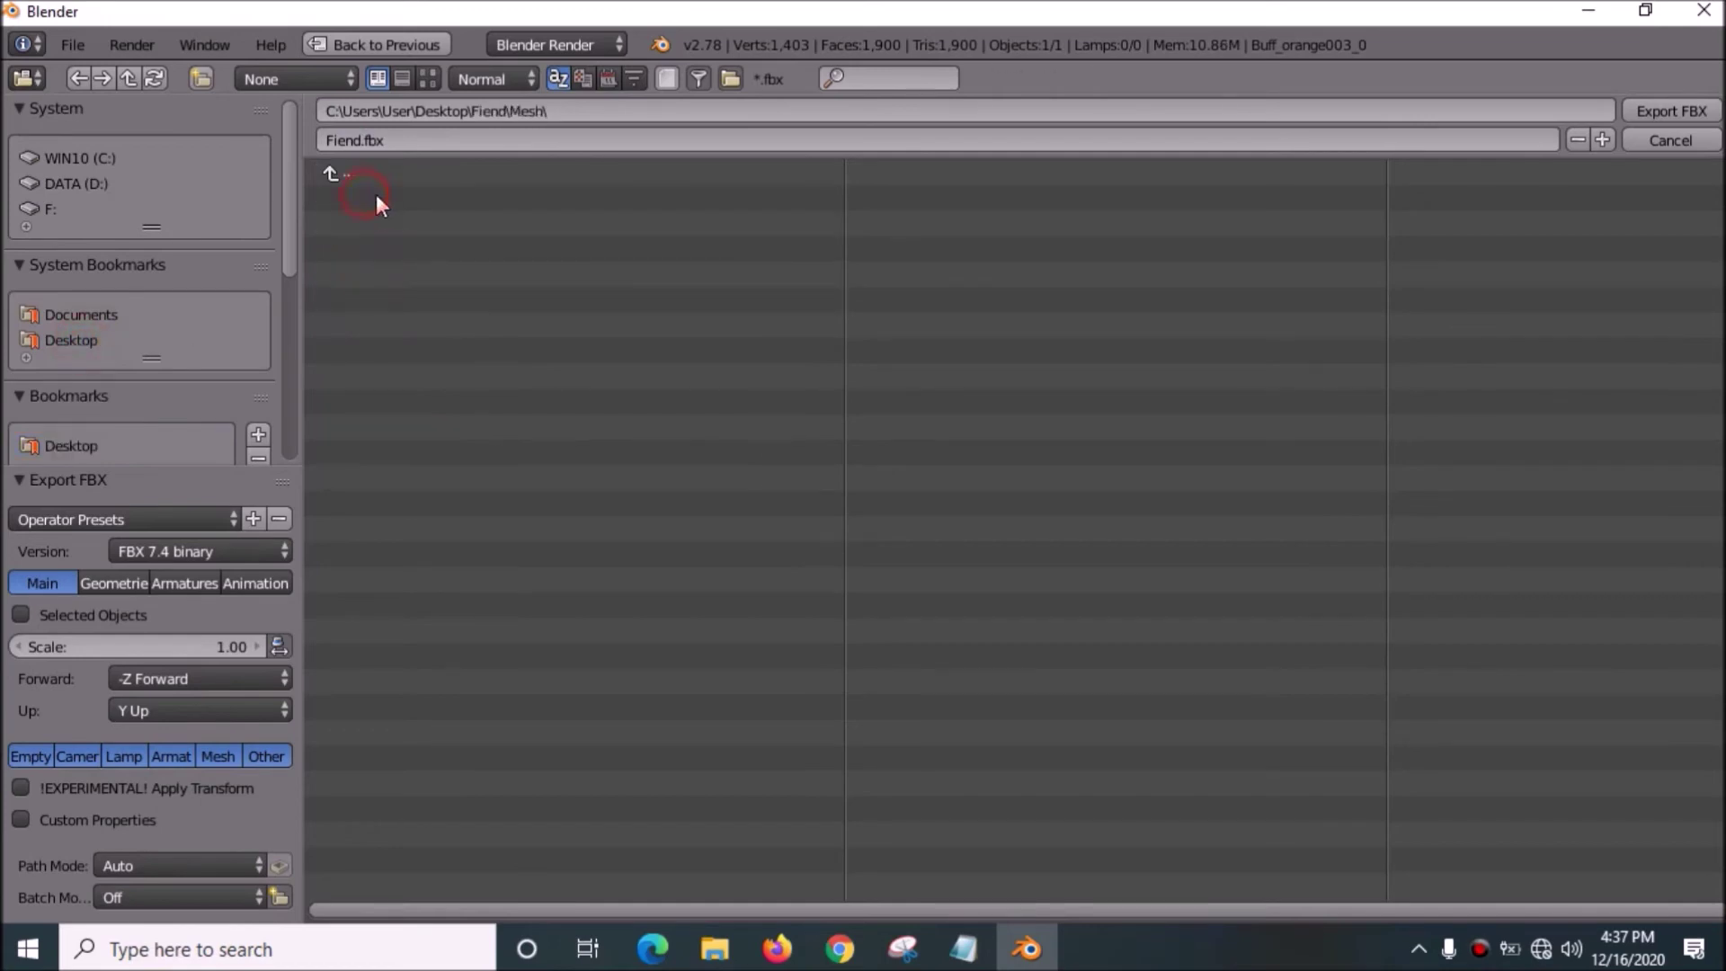
{"action": "left_click", "coordinate": [1673, 110]}
Switch to the desktop, open the Mesh subfolder of the Fiend folder and check the exported Fiend.fbx beside Buff_orange003.obj.
{"action": "left_click", "coordinate": [1591, 9]}
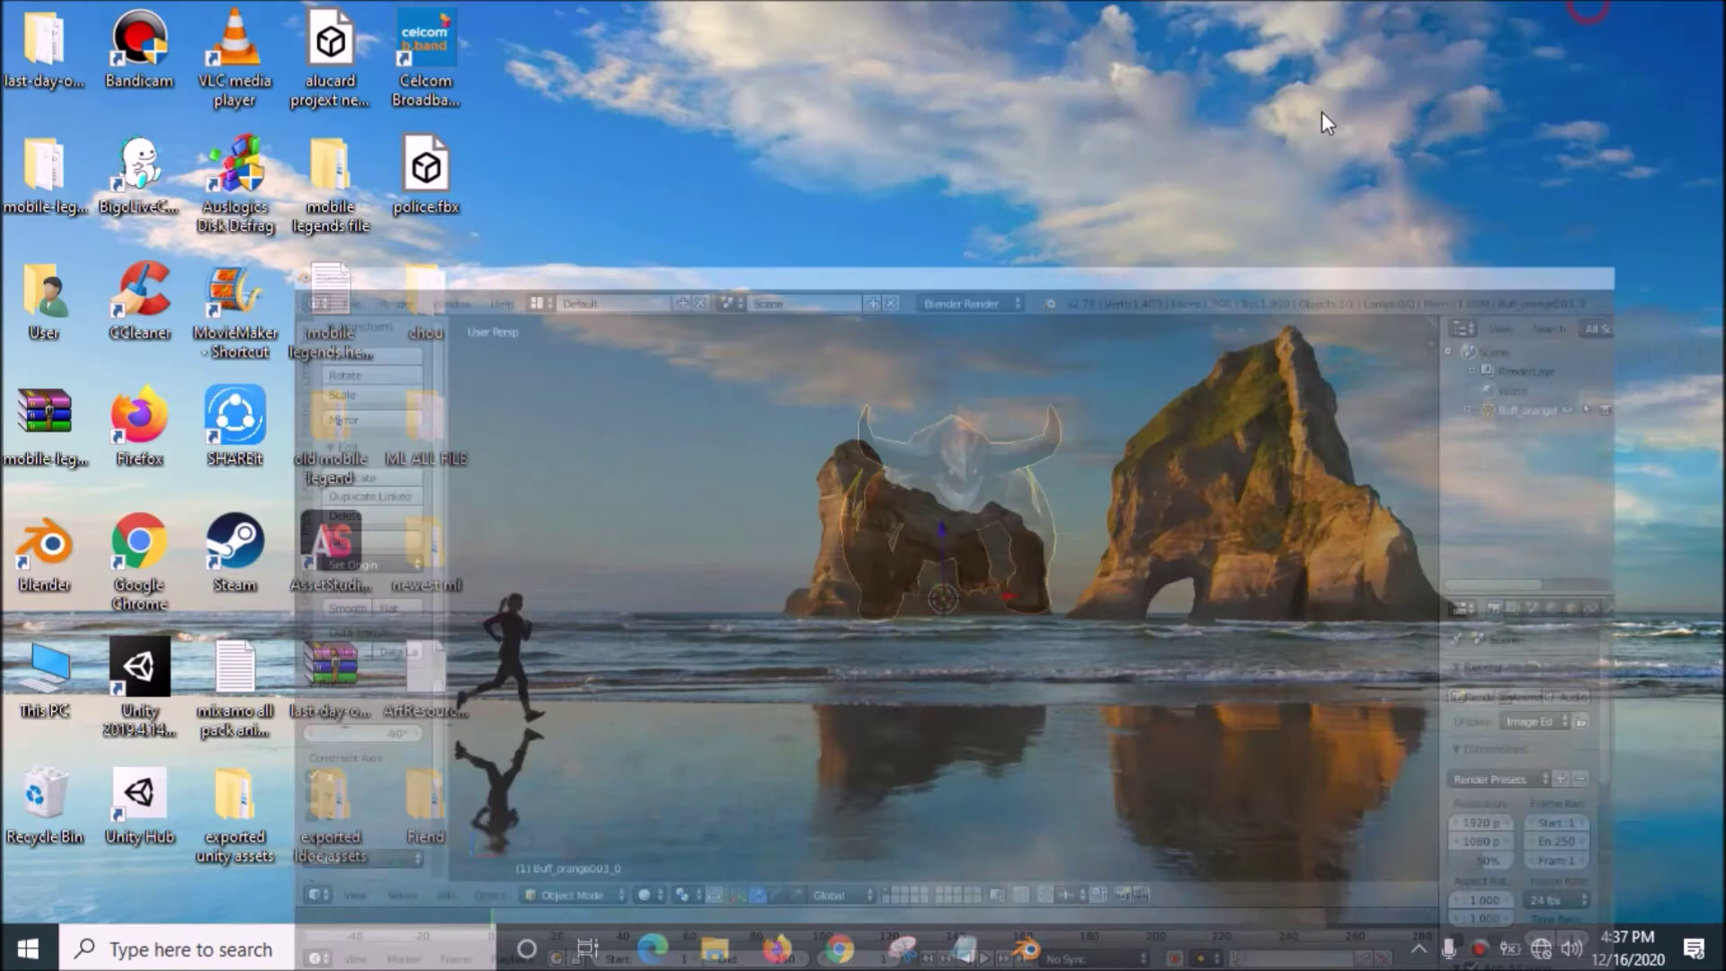
{"action": "double_click", "coordinate": [454, 802]}
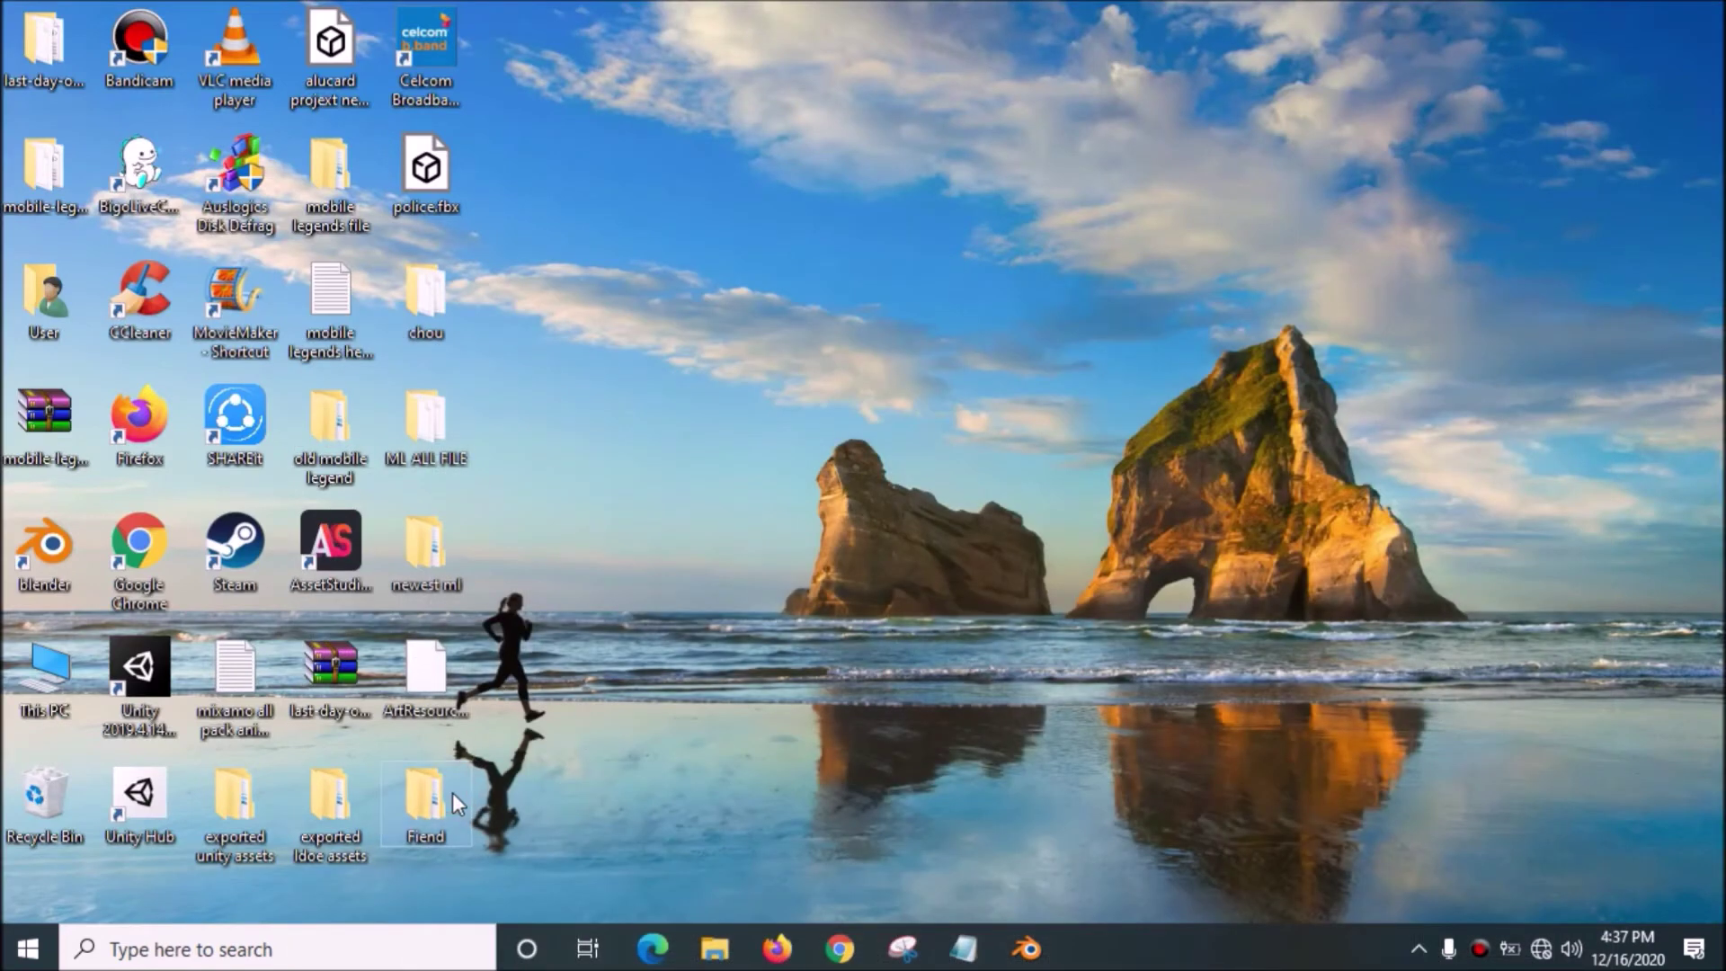
{"action": "left_click", "coordinate": [518, 17]}
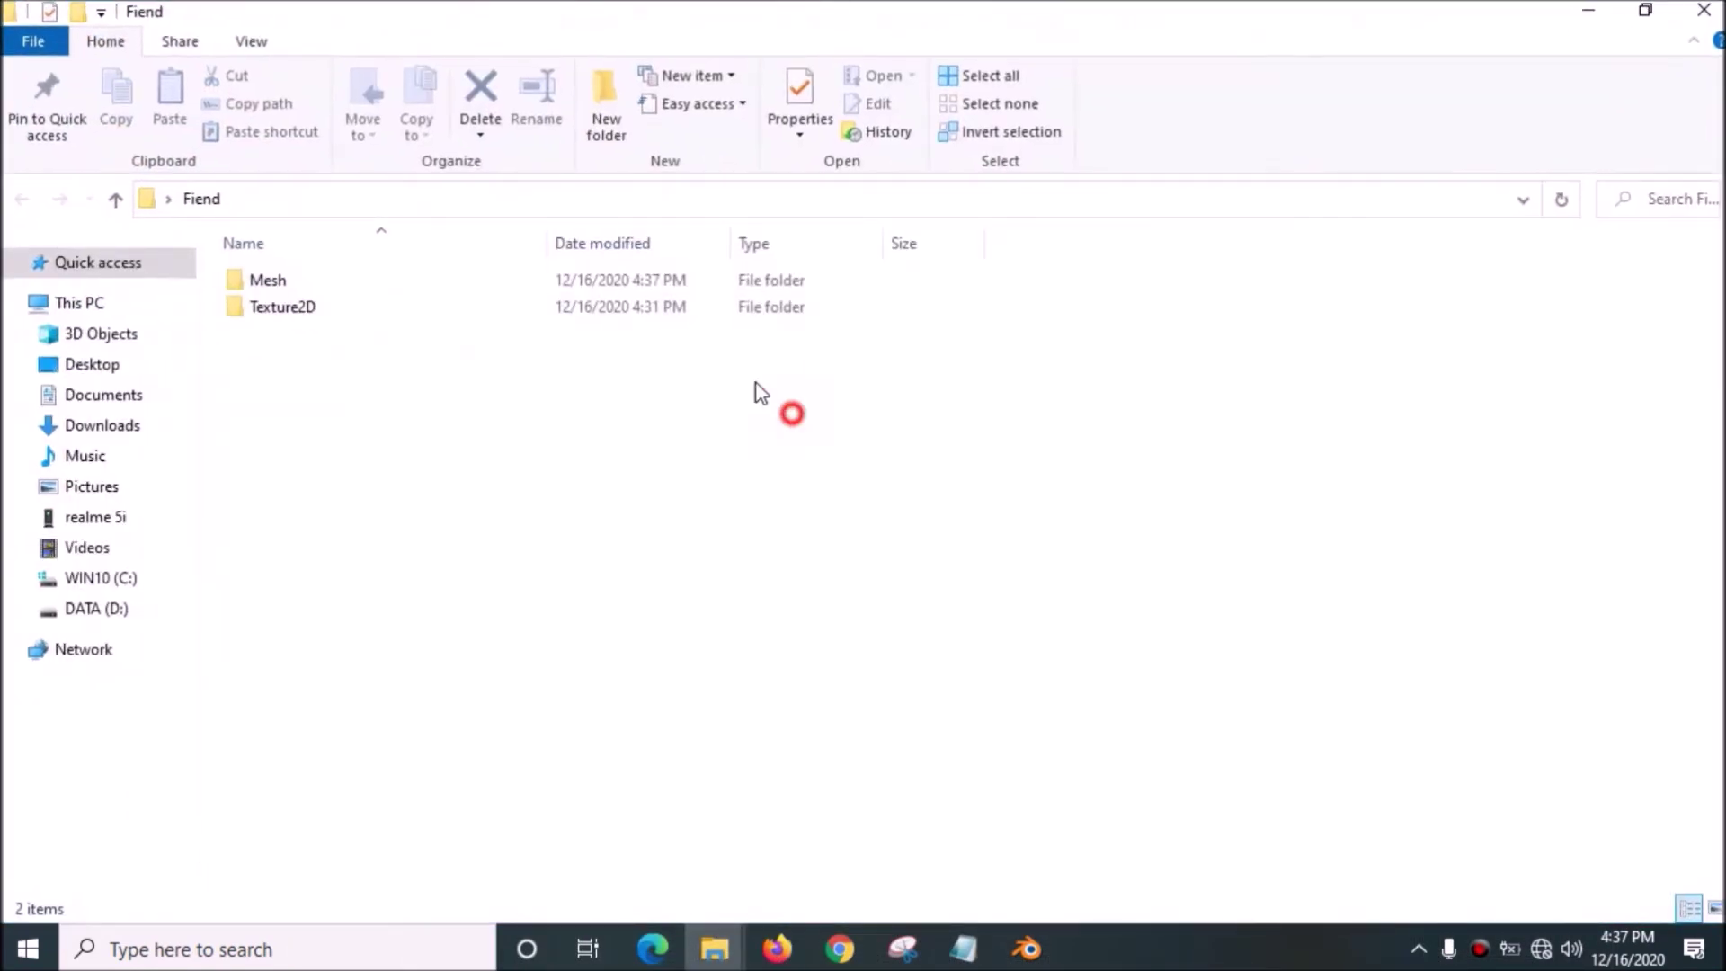
{"action": "double_click", "coordinate": [486, 281]}
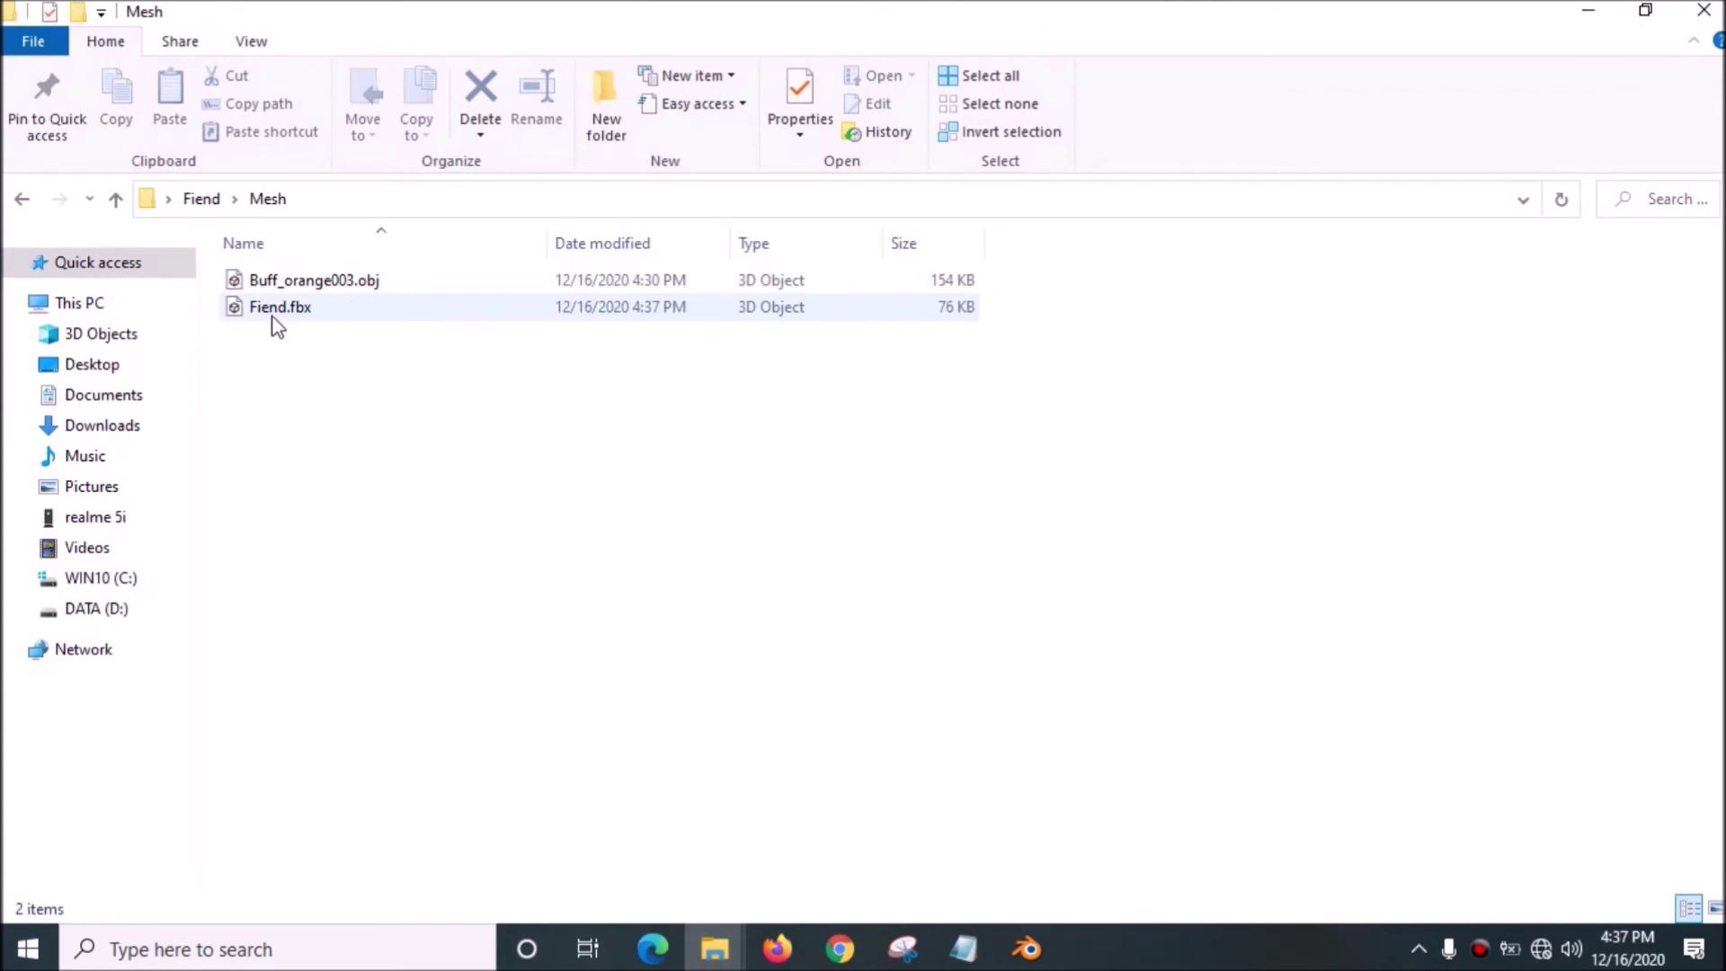
{"action": "left_click", "coordinate": [271, 315]}
{"action": "left_click", "coordinate": [388, 279]}
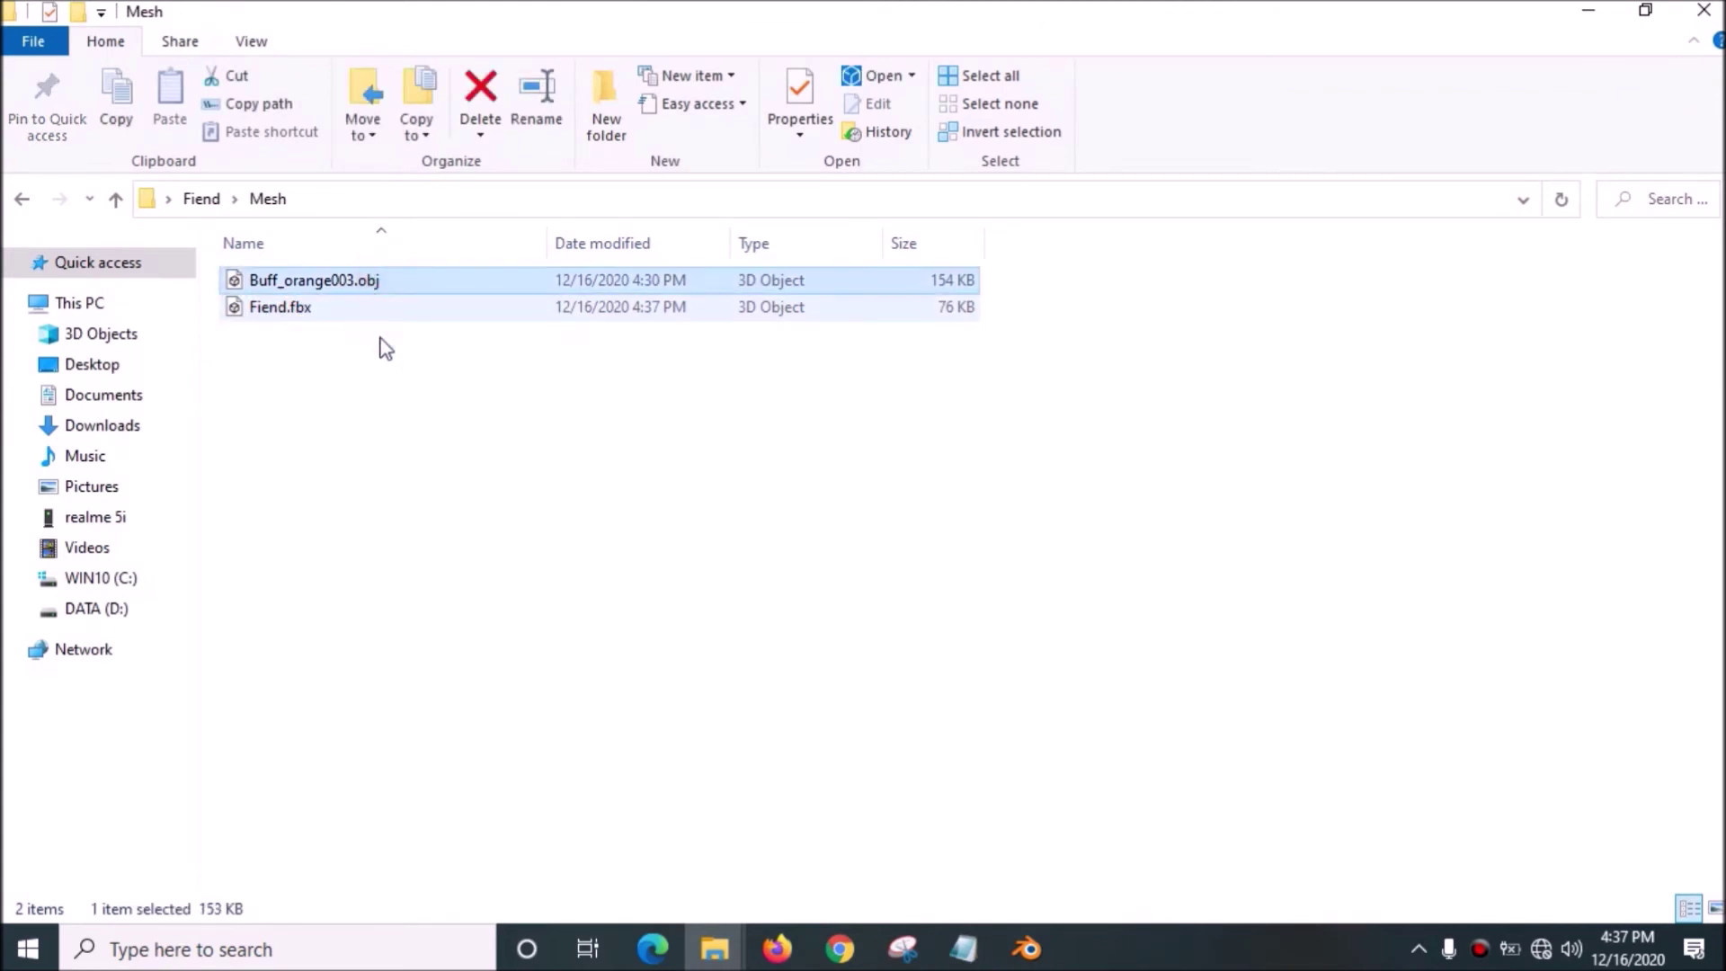
{"action": "left_click", "coordinate": [392, 400]}
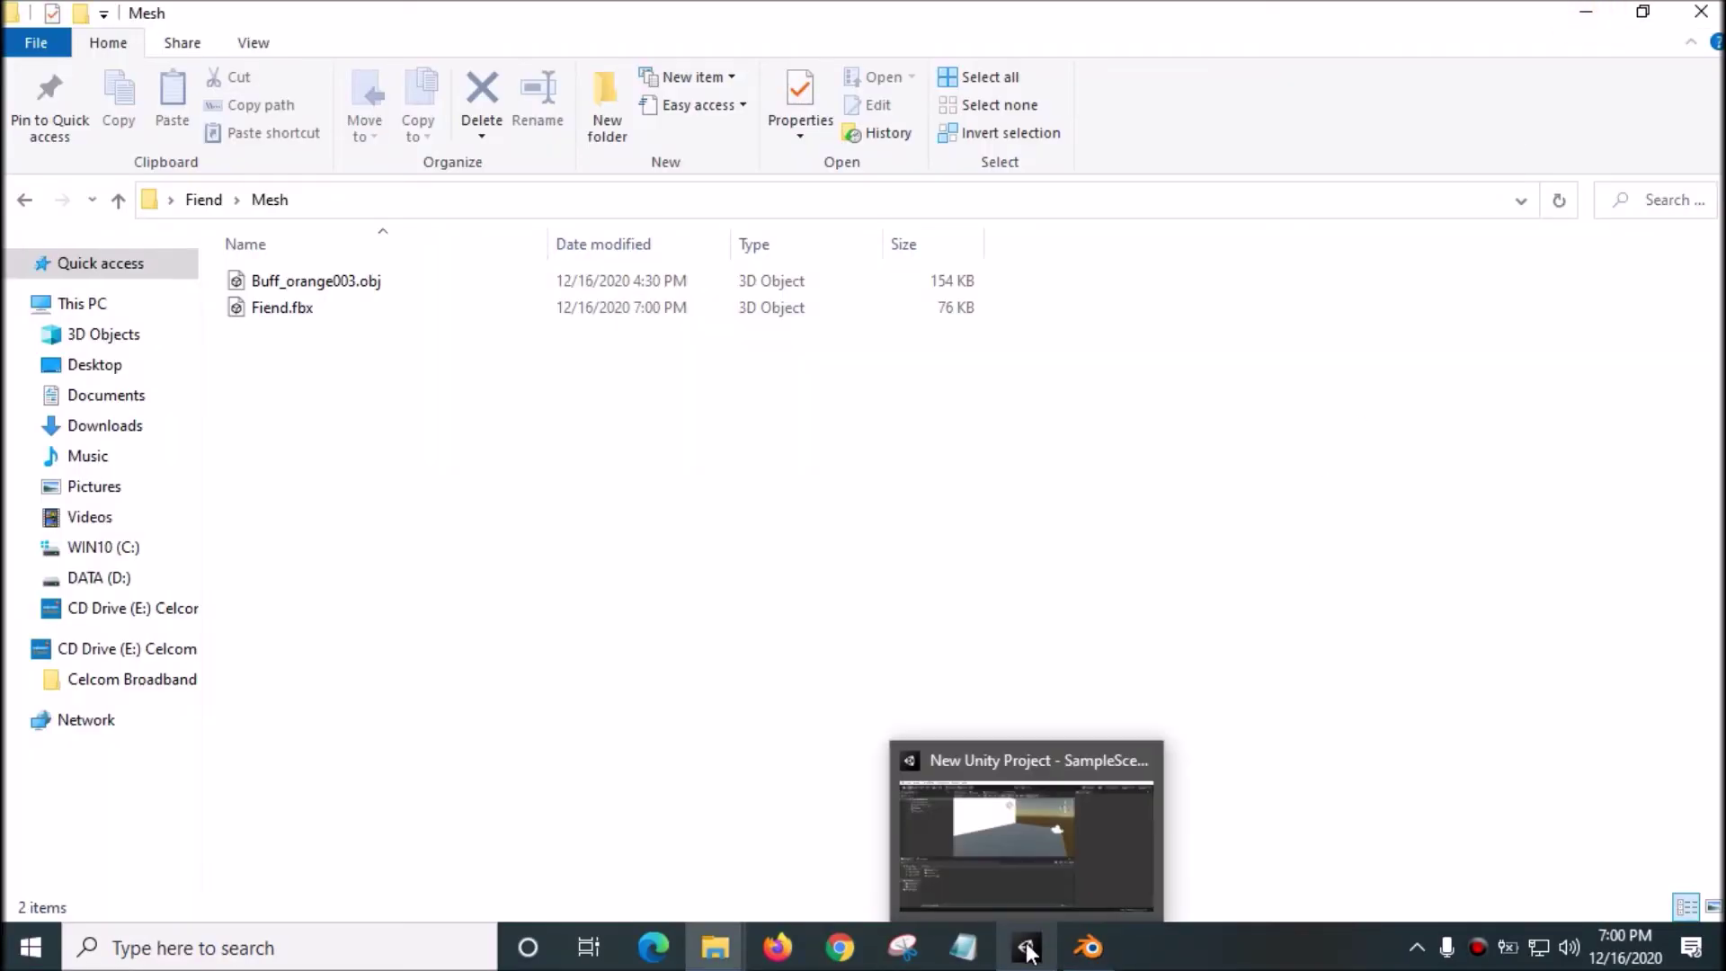
Close the spare Mesh folder window and import Fiend.fbx into the Assets of the open Unity project.
{"action": "left_click", "coordinate": [1027, 948]}
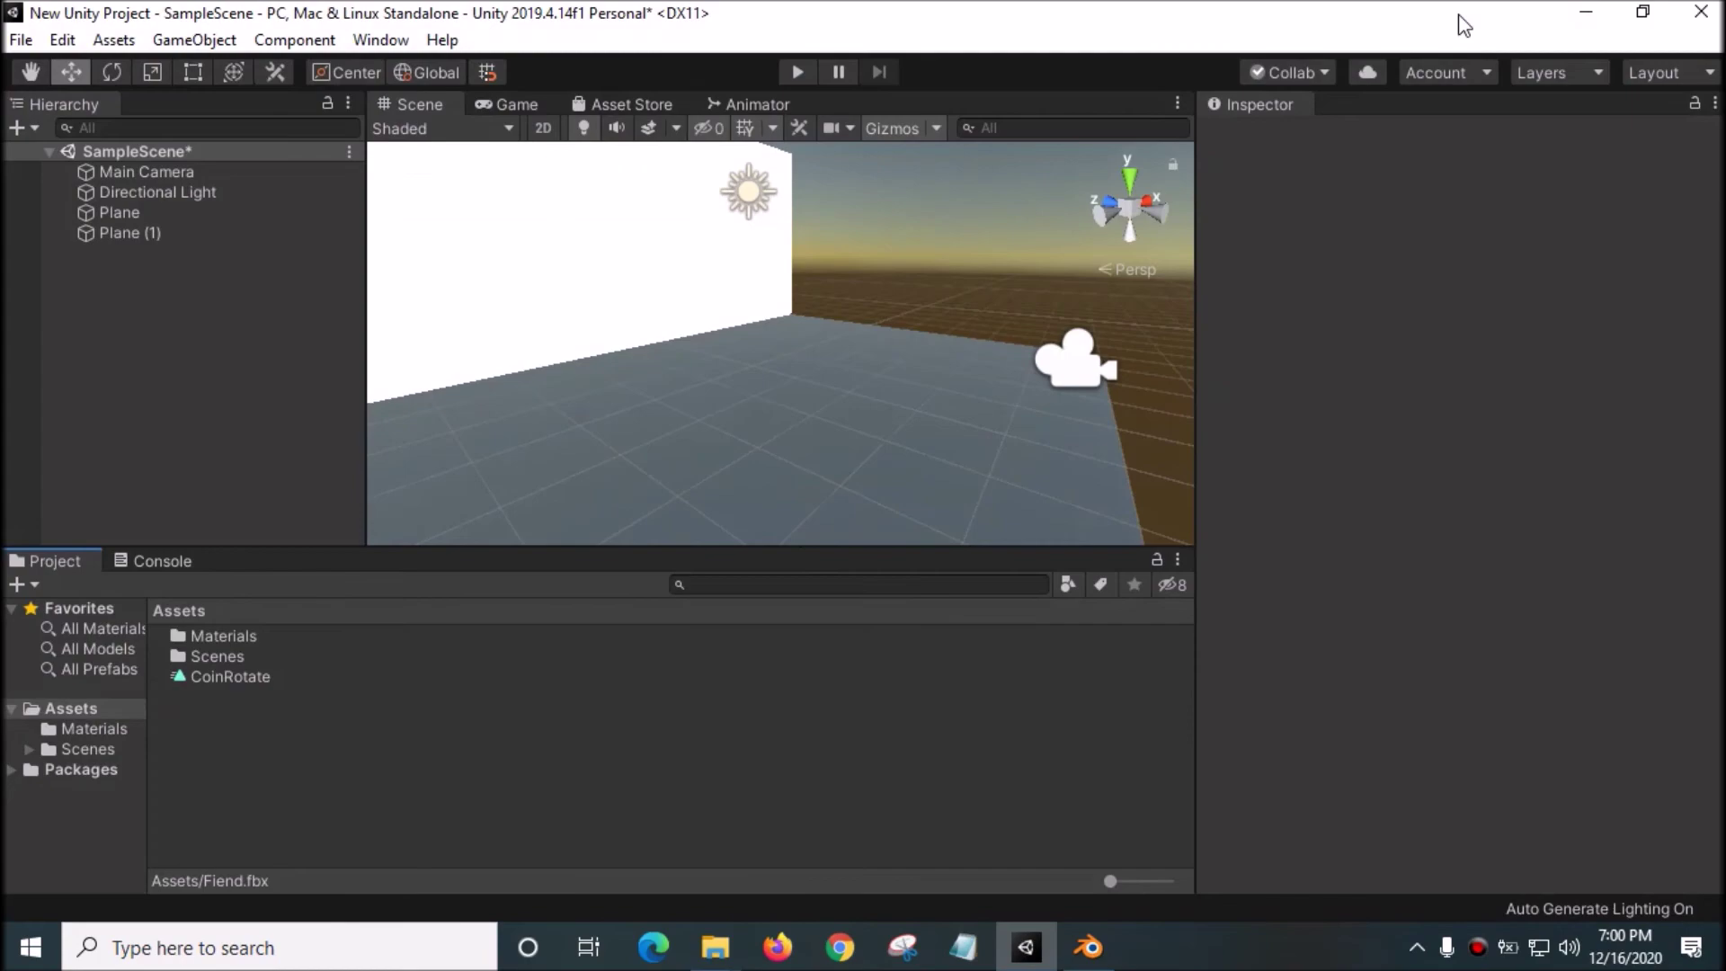
{"action": "mouse_move", "coordinate": [716, 946]}
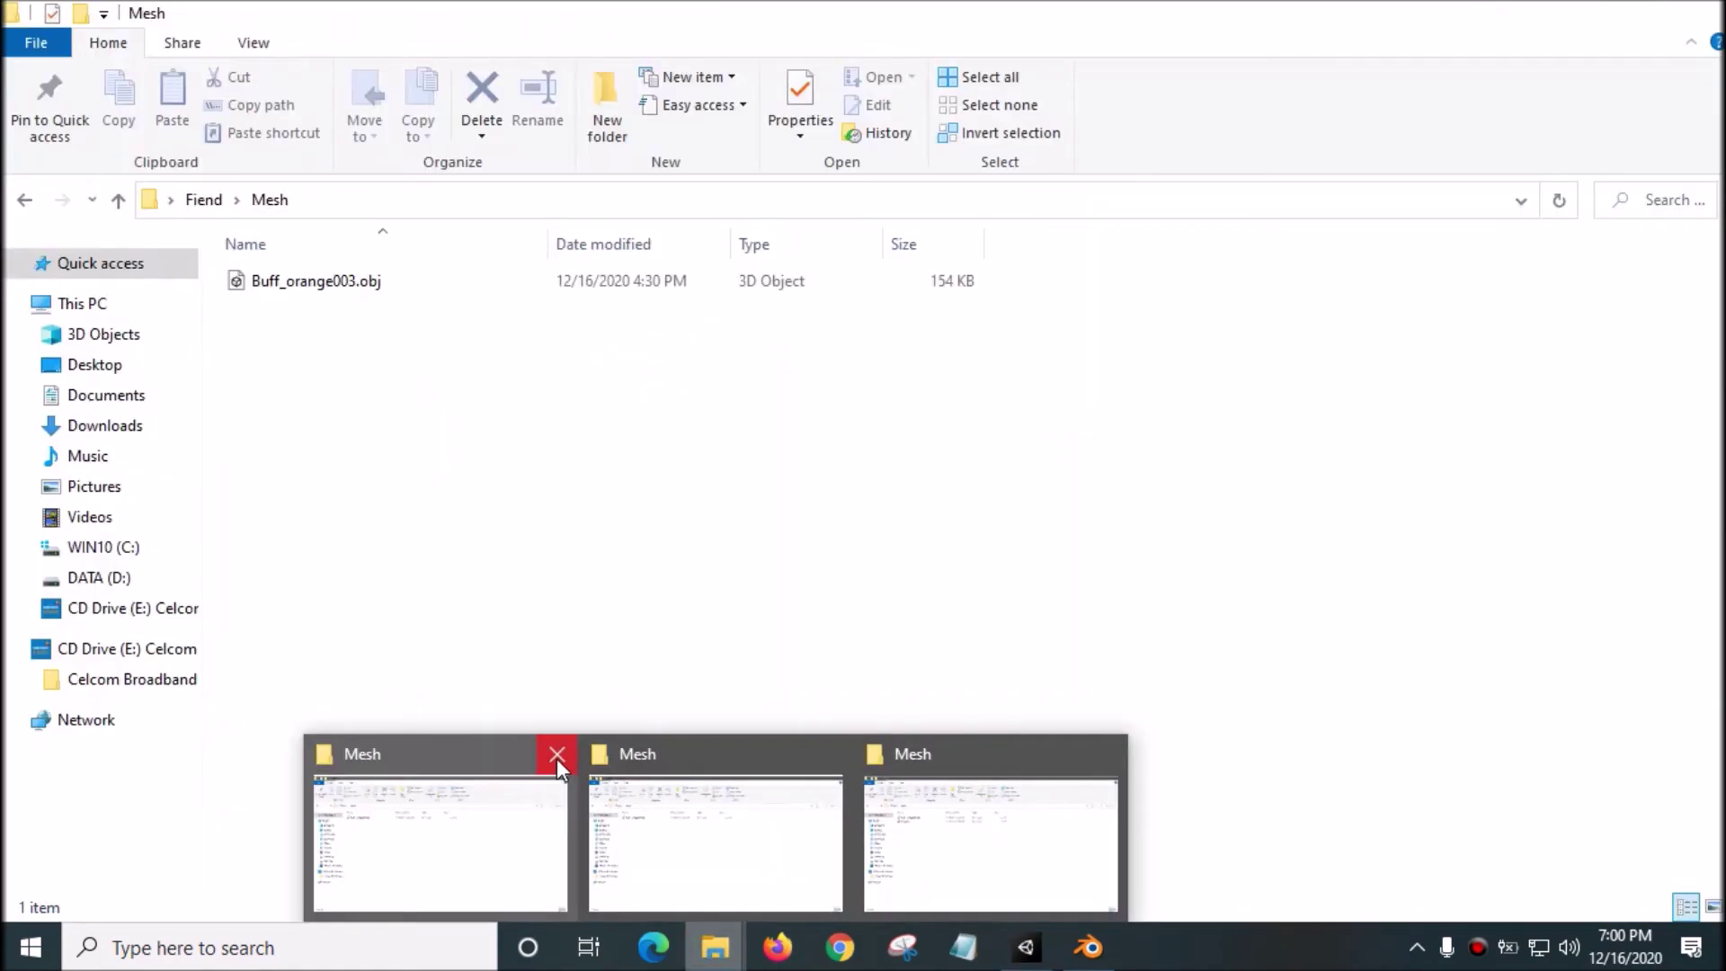
{"action": "left_click", "coordinate": [557, 757]}
{"action": "left_click", "coordinate": [687, 753]}
{"action": "left_click", "coordinate": [687, 796]}
{"action": "left_click", "coordinate": [390, 311]}
{"action": "left_click_drag", "start_coordinate": [369, 308], "coordinate": [765, 749]}
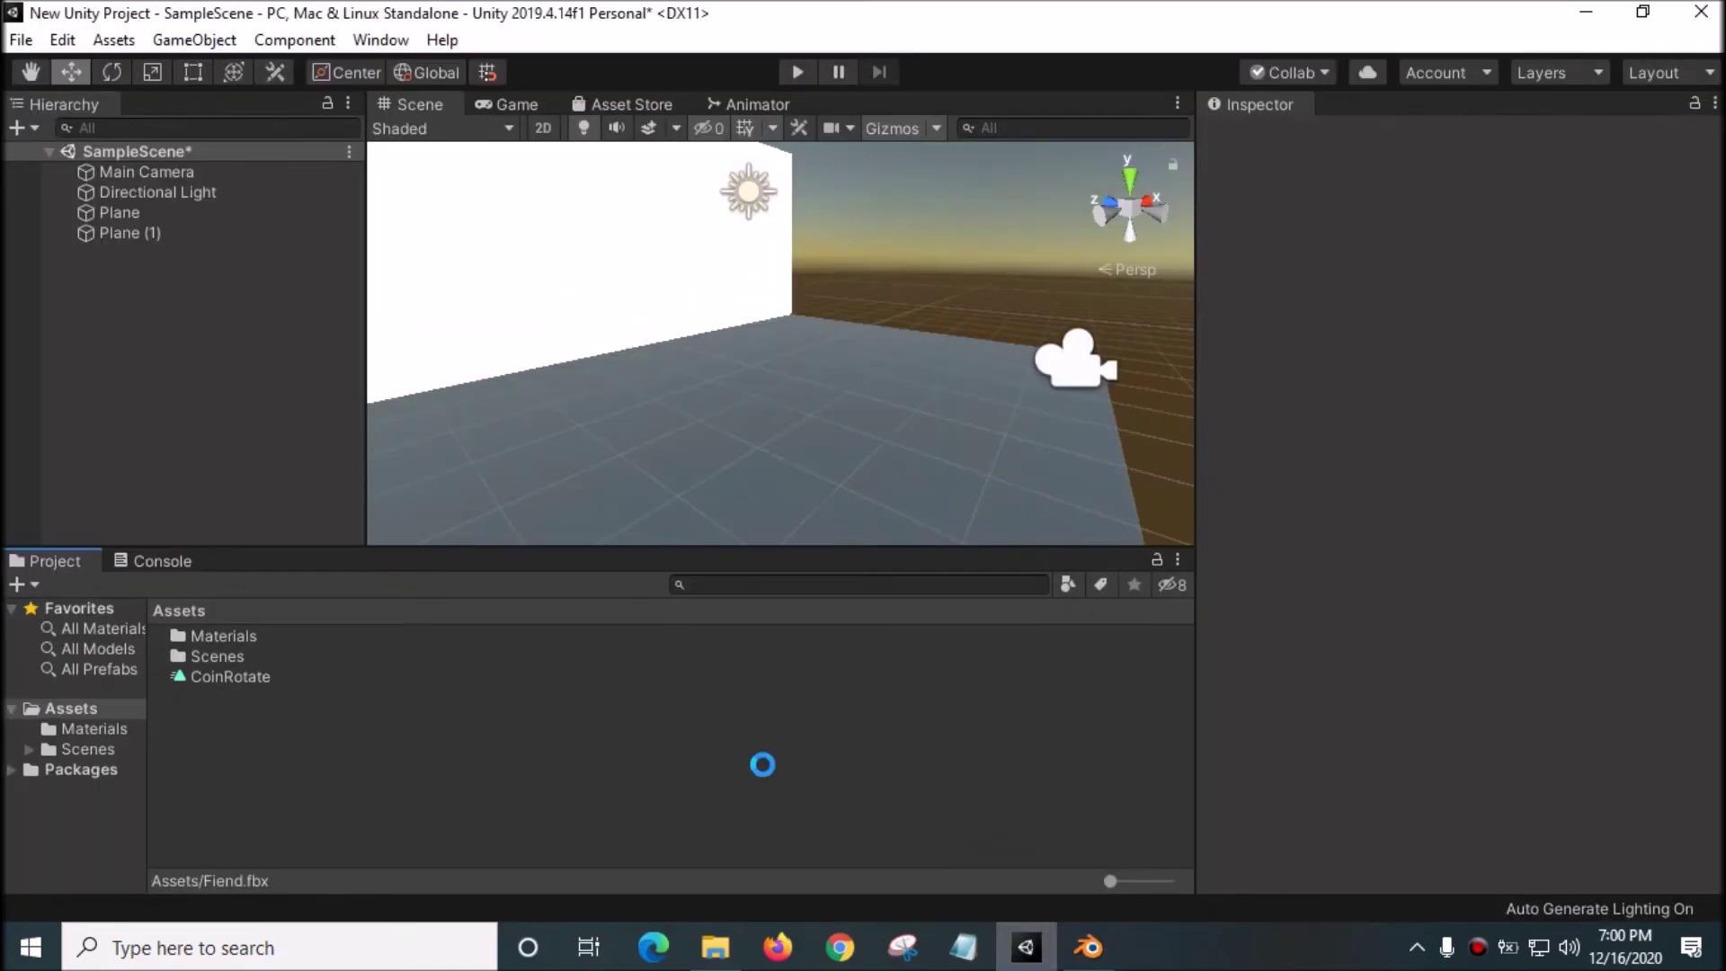
Place the imported Fiend model from the Assets into the SampleScene hierarchy.
{"action": "left_click", "coordinate": [224, 697]}
{"action": "mouse_move", "coordinate": [1497, 739]}
{"action": "left_mouse_down"}
{"action": "mouse_move", "coordinate": [1388, 699]}
{"action": "mouse_move", "coordinate": [1497, 644]}
{"action": "mouse_move", "coordinate": [1483, 741]}
{"action": "mouse_move", "coordinate": [1529, 725]}
{"action": "mouse_move", "coordinate": [1474, 746]}
{"action": "left_mouse_up"}
{"action": "left_click_drag", "start_coordinate": [412, 697], "coordinate": [235, 449]}
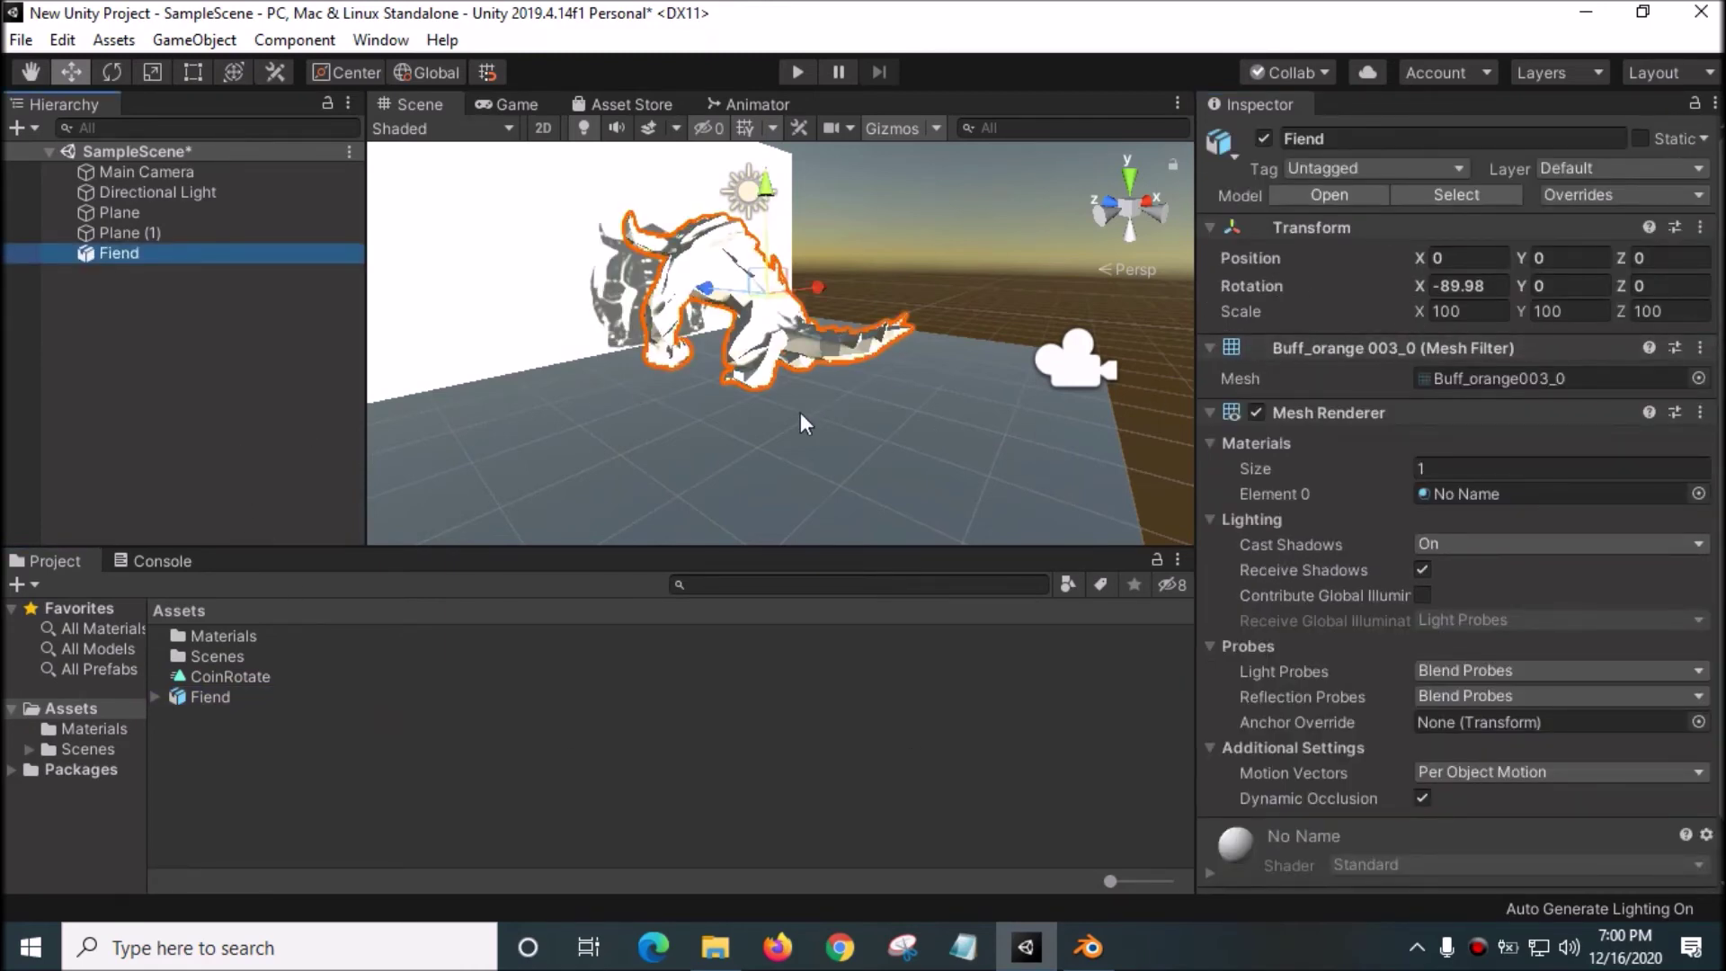
Move the Fiend model to about -3.95 on the Z axis and set its X rotation to 0.
{"action": "left_click_drag", "start_coordinate": [678, 390], "coordinate": [667, 377]}
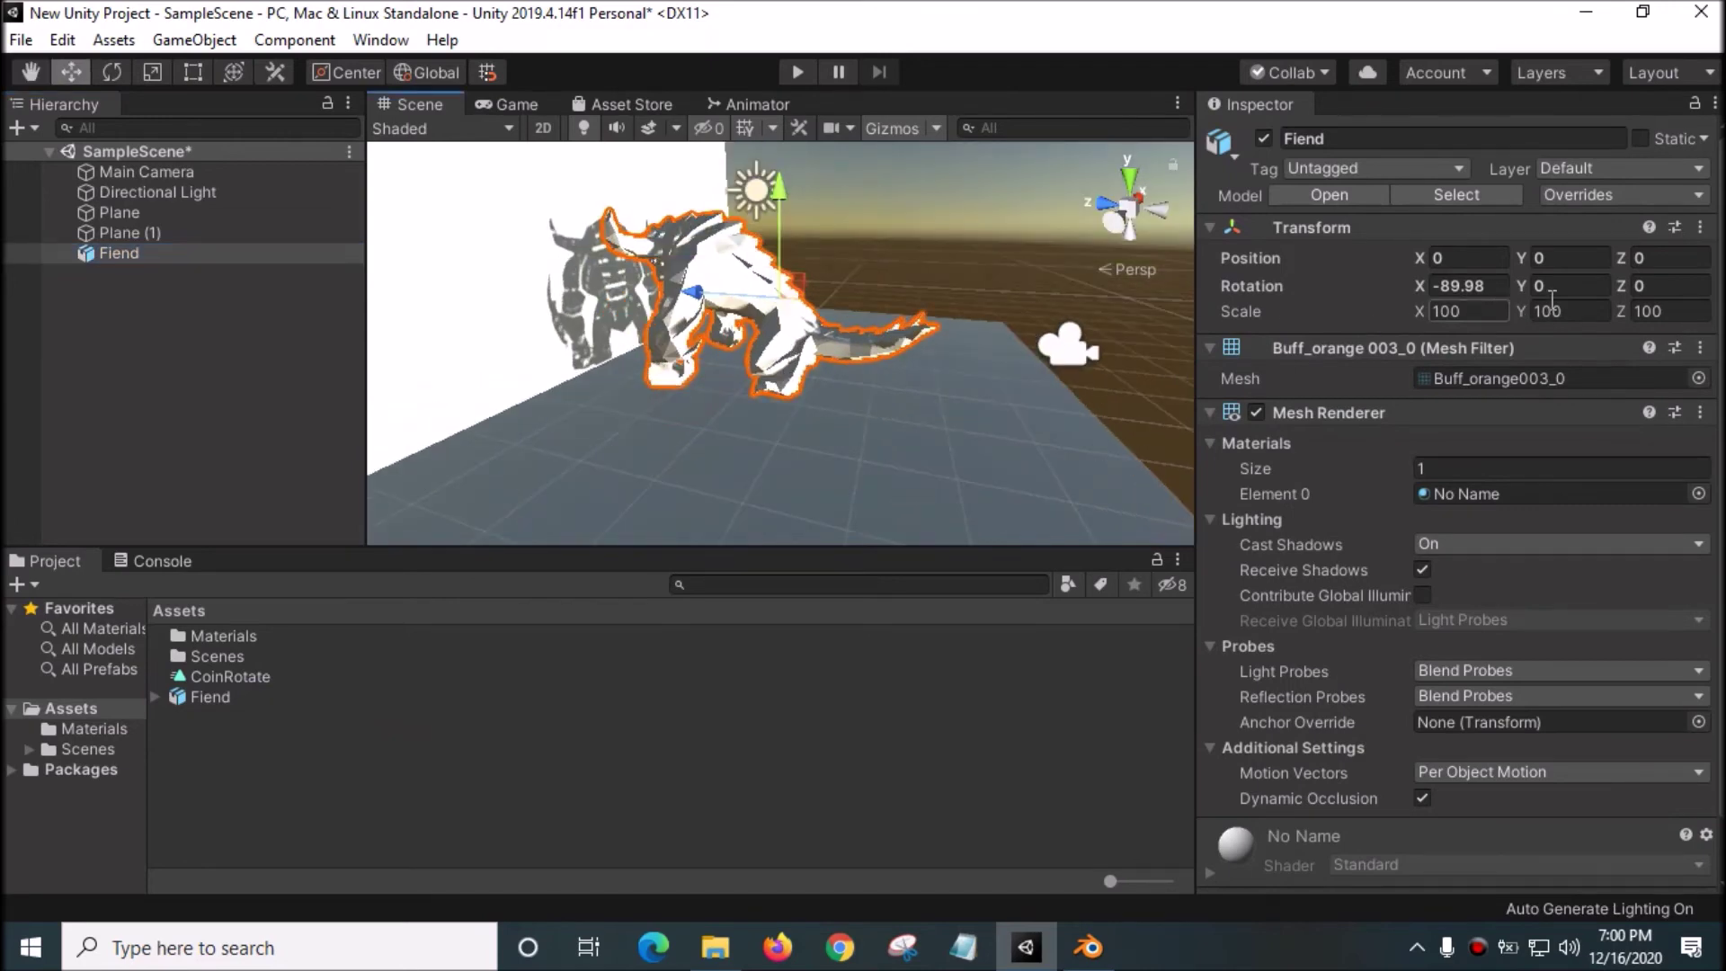
{"action": "left_click_drag", "start_coordinate": [799, 382], "coordinate": [791, 335]}
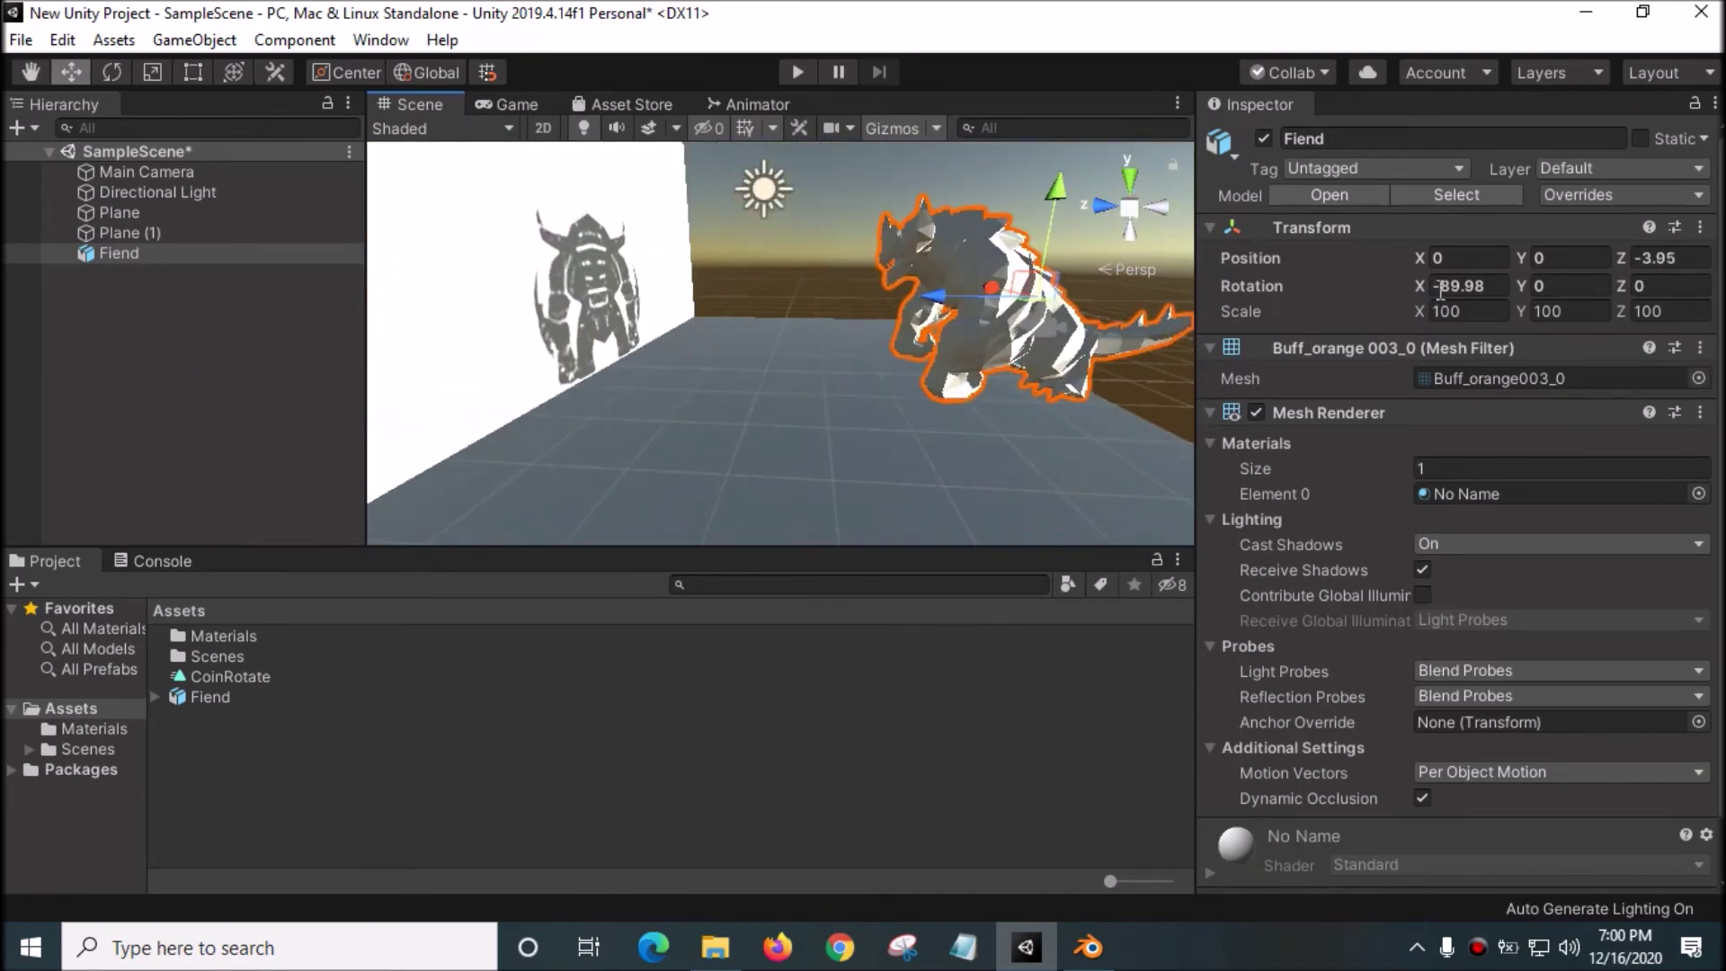
{"action": "left_click", "coordinate": [1494, 286]}
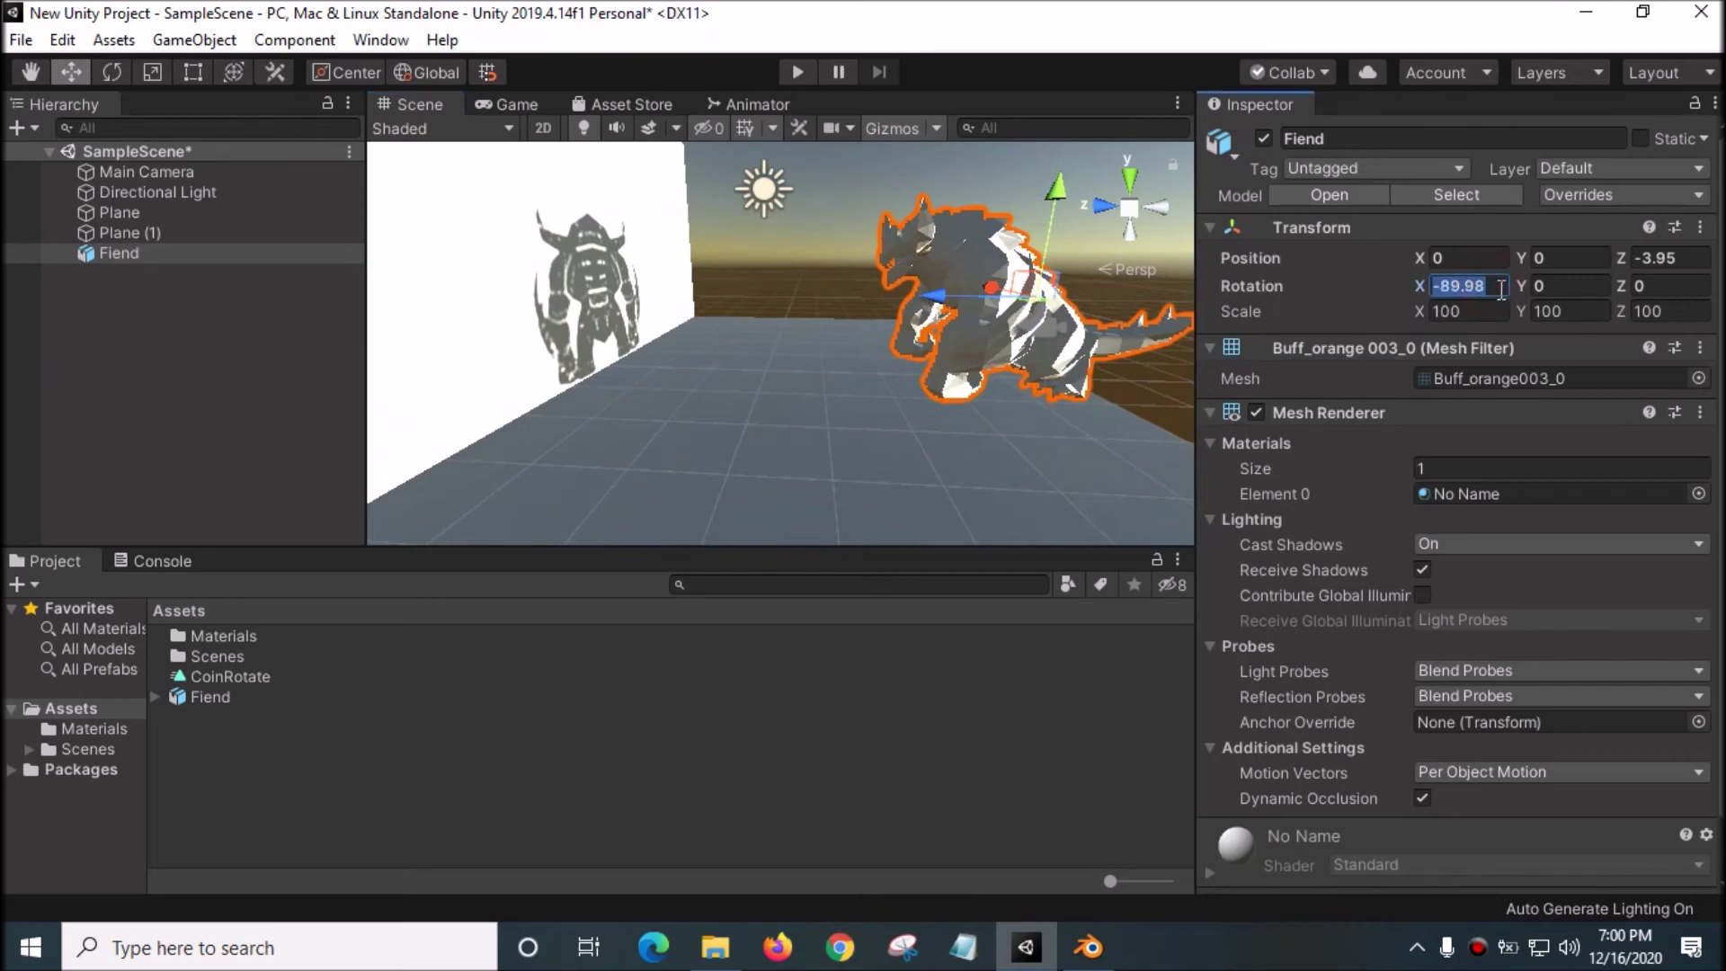
{"action": "type", "text": "0"}
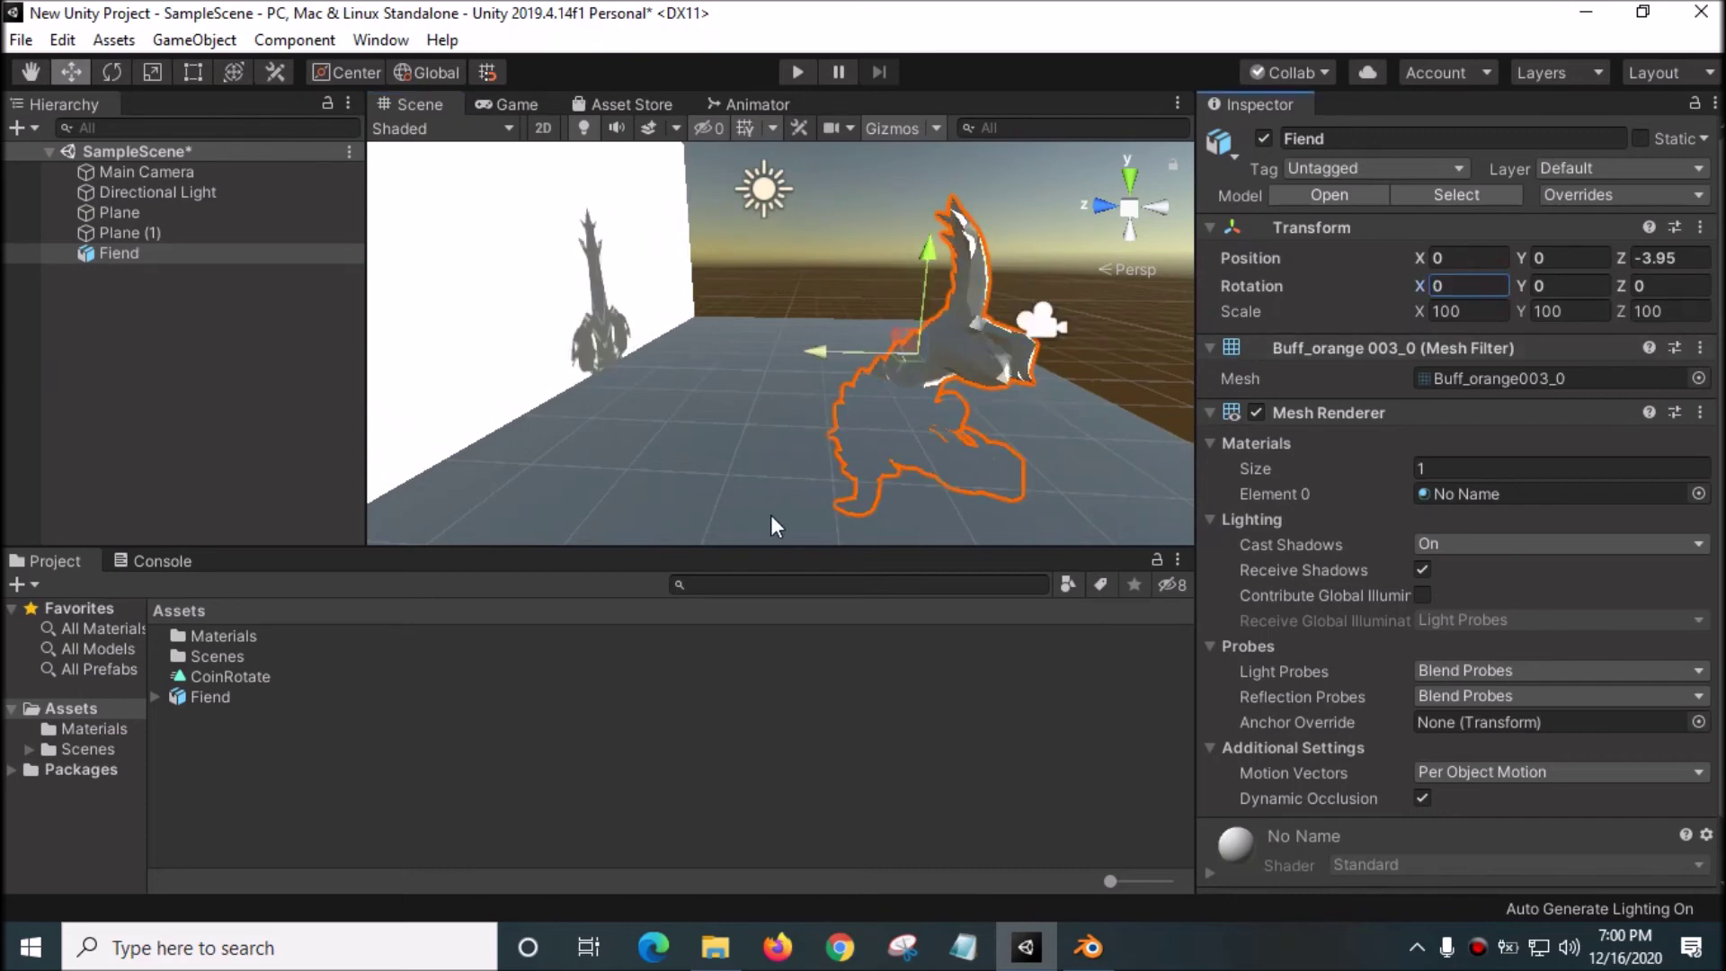
Switch back to Blender and delete the Buff_orange003 object from the scene.
{"action": "left_click", "coordinate": [1585, 12]}
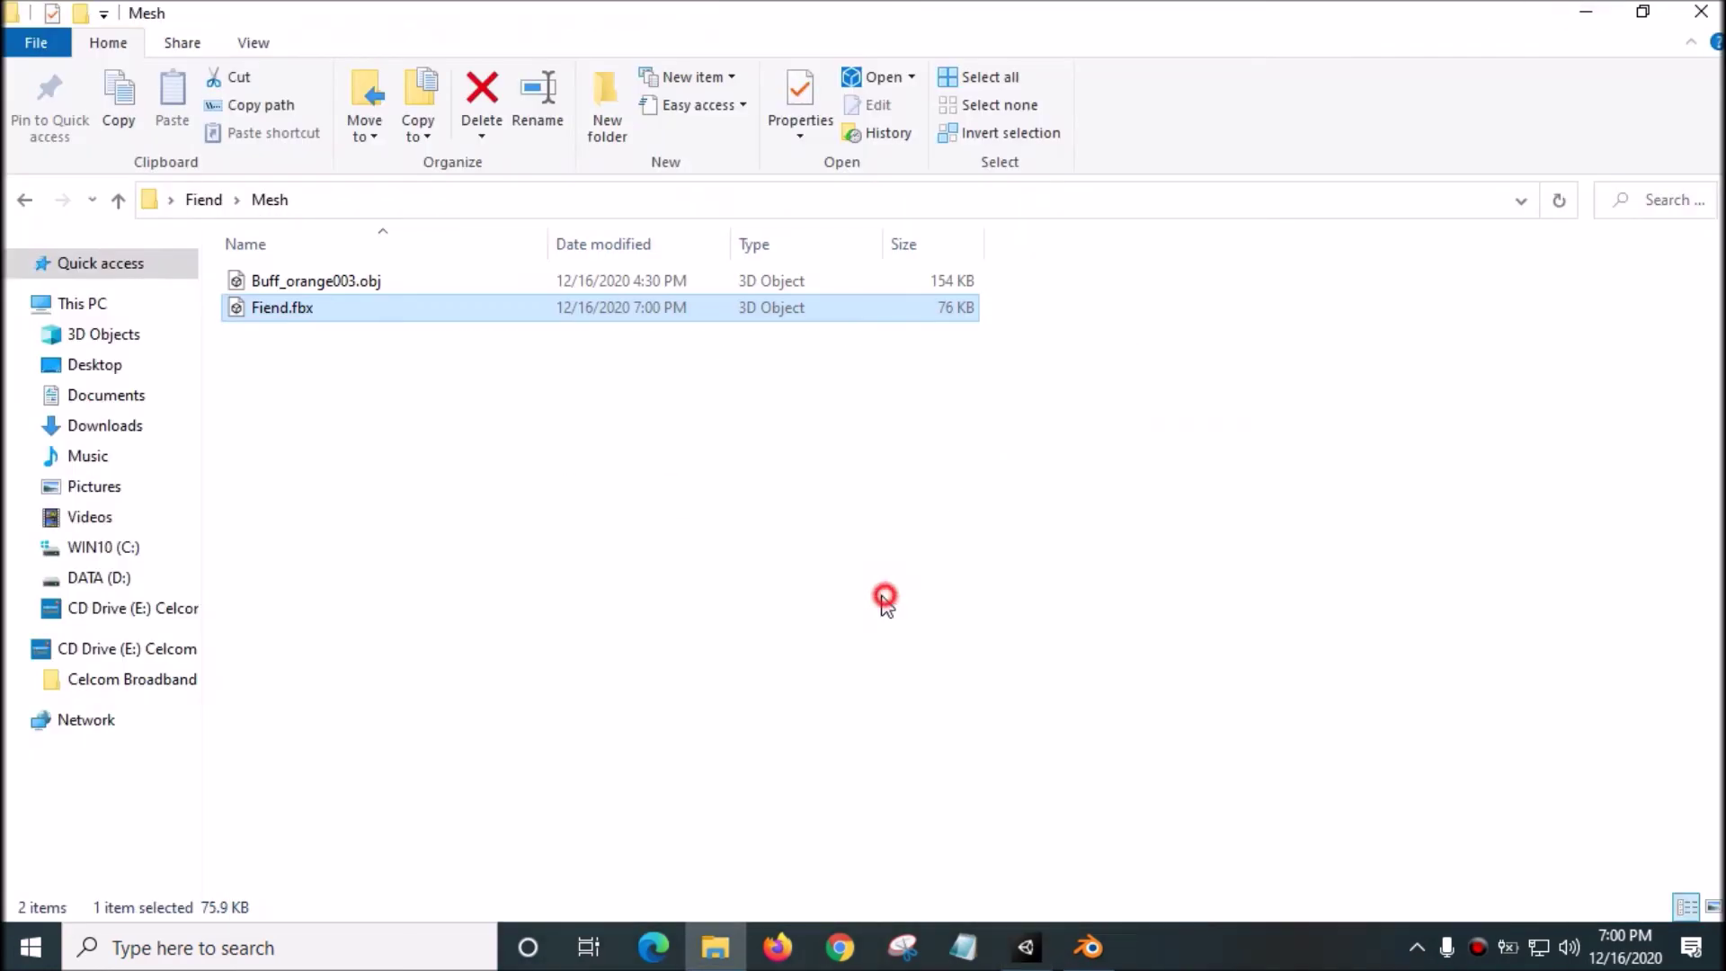
{"action": "left_click", "coordinate": [1088, 946]}
{"action": "right_click", "coordinate": [1579, 187]}
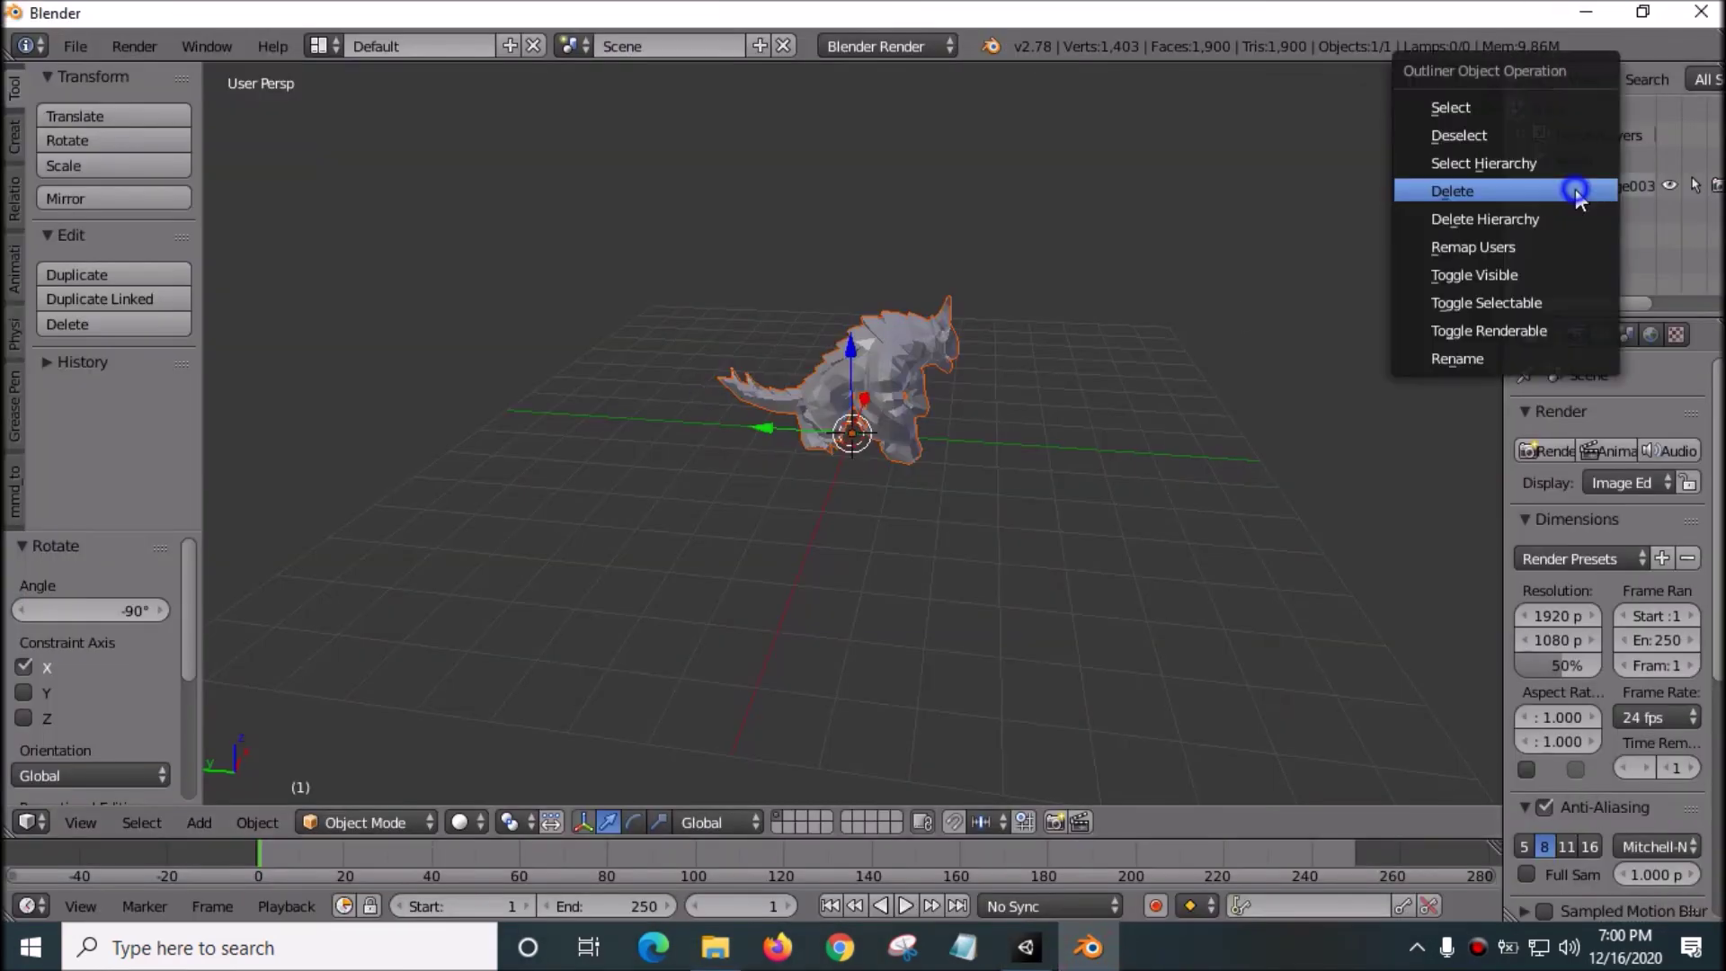
{"action": "left_click", "coordinate": [1579, 191]}
Import Buff_orange003.obj again as a Wavefront model from the Fiend folder's Mesh subfolder.
{"action": "left_click", "coordinate": [77, 47]}
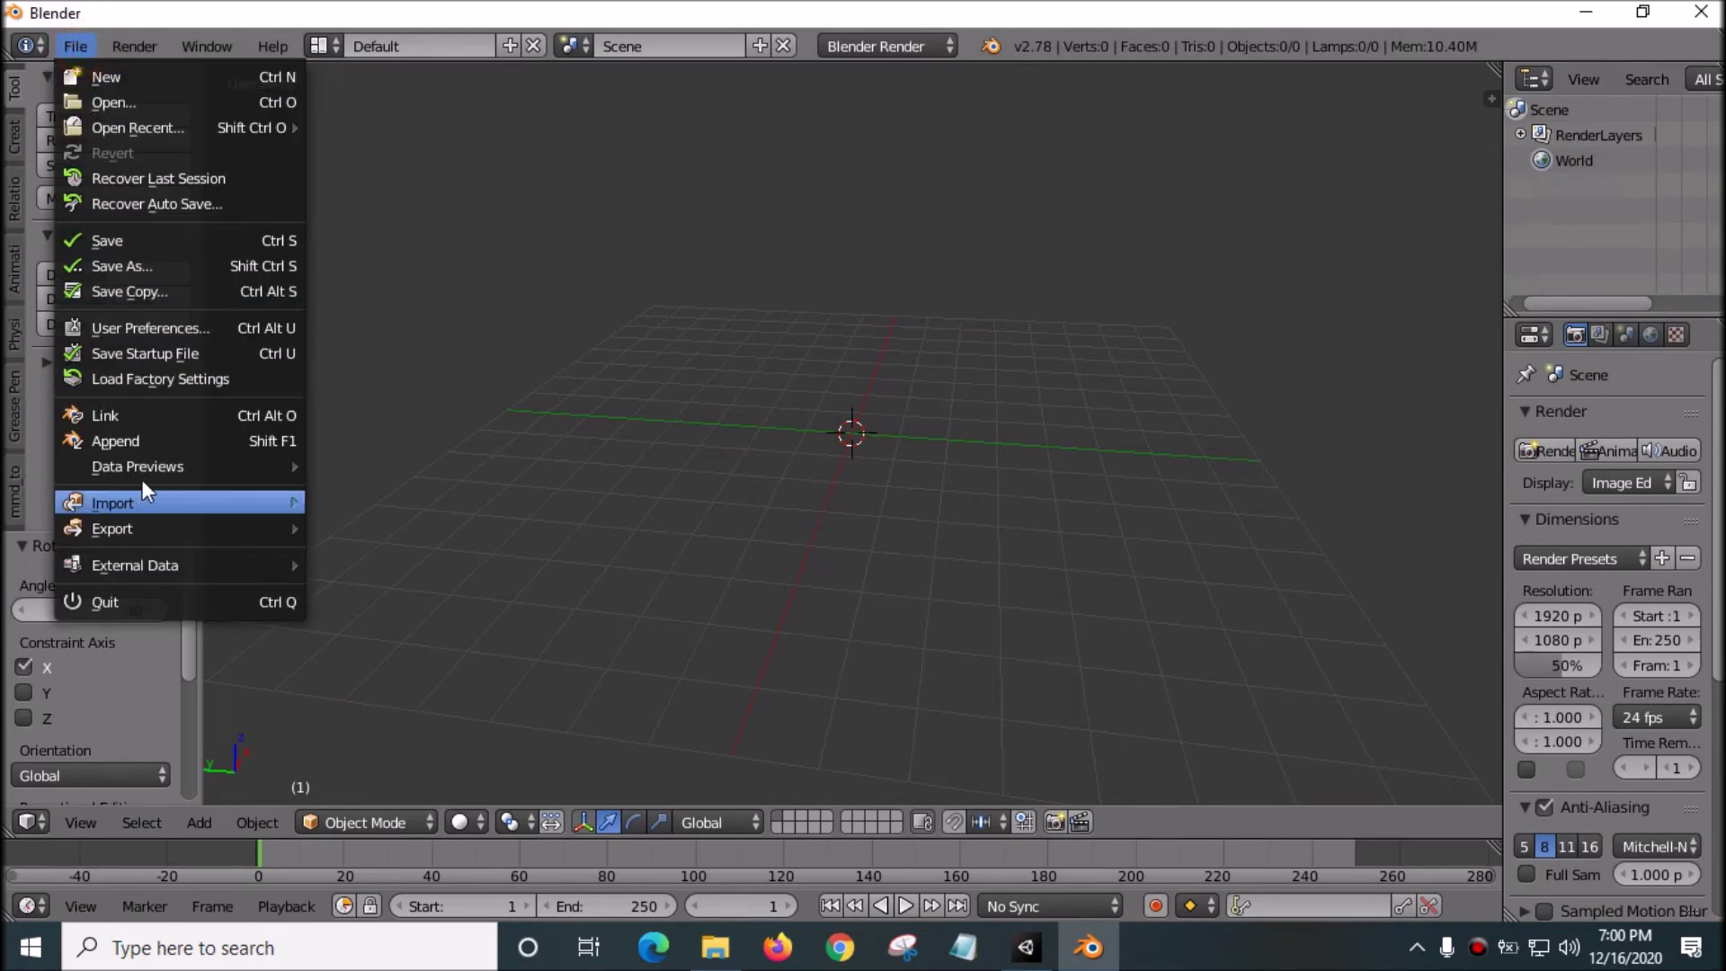
{"action": "mouse_move", "coordinate": [137, 500]}
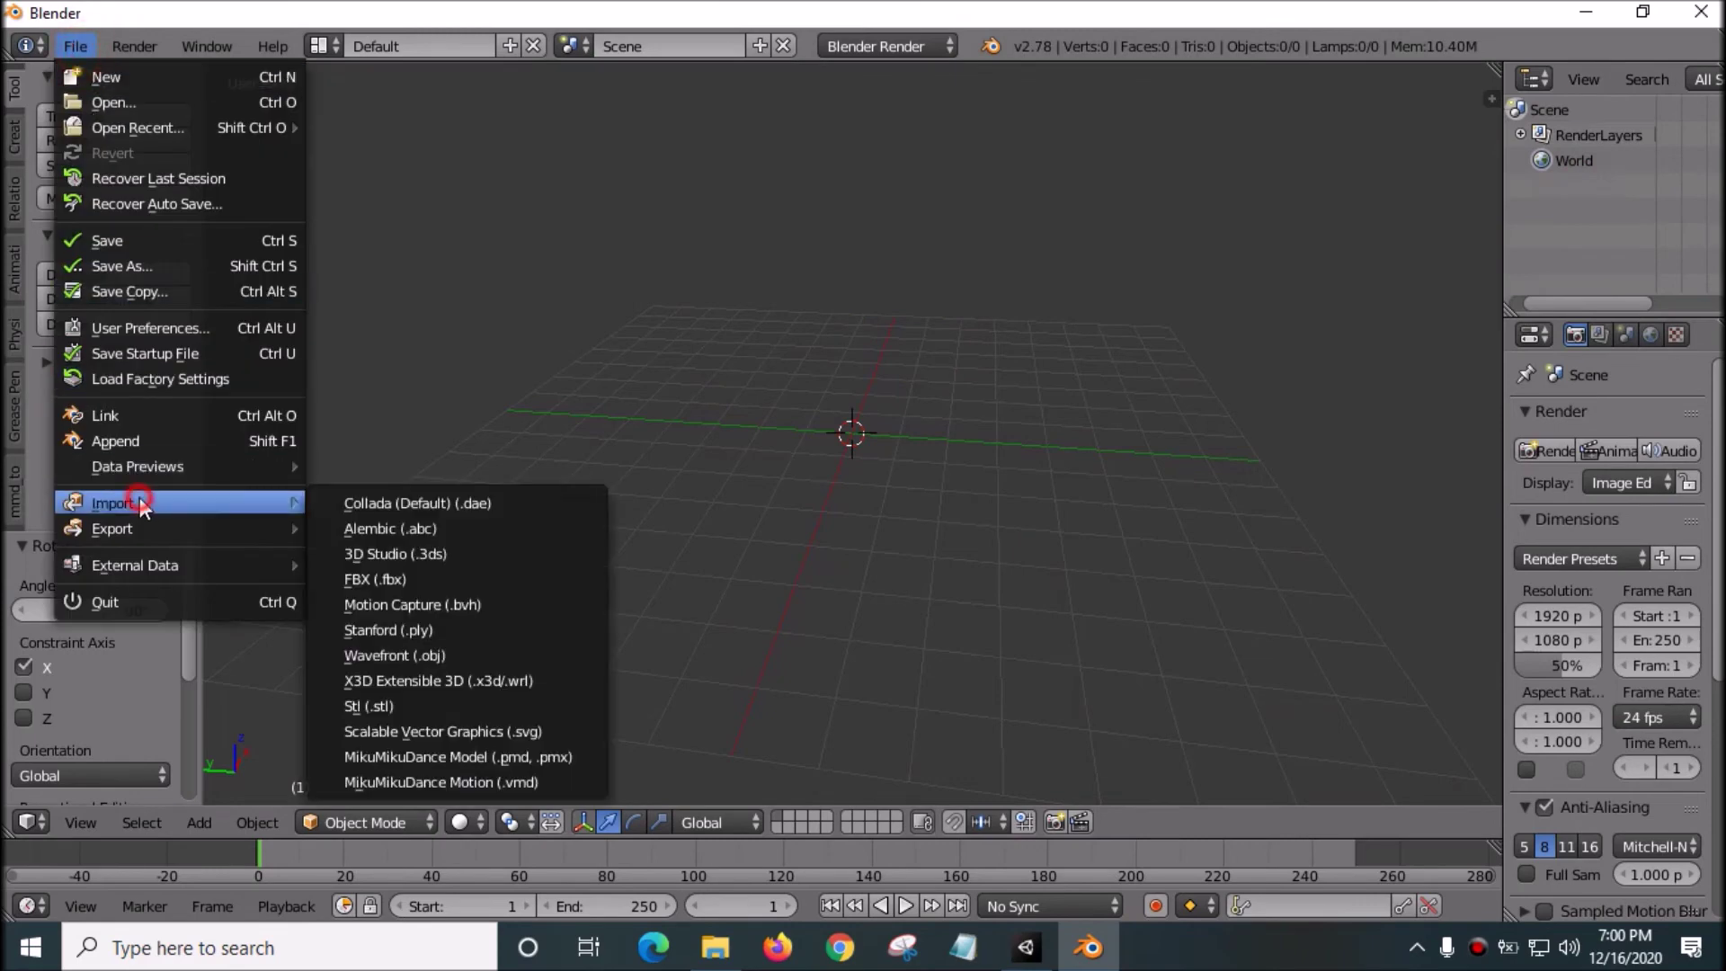
{"action": "left_click", "coordinate": [422, 653]}
{"action": "left_click", "coordinate": [377, 194]}
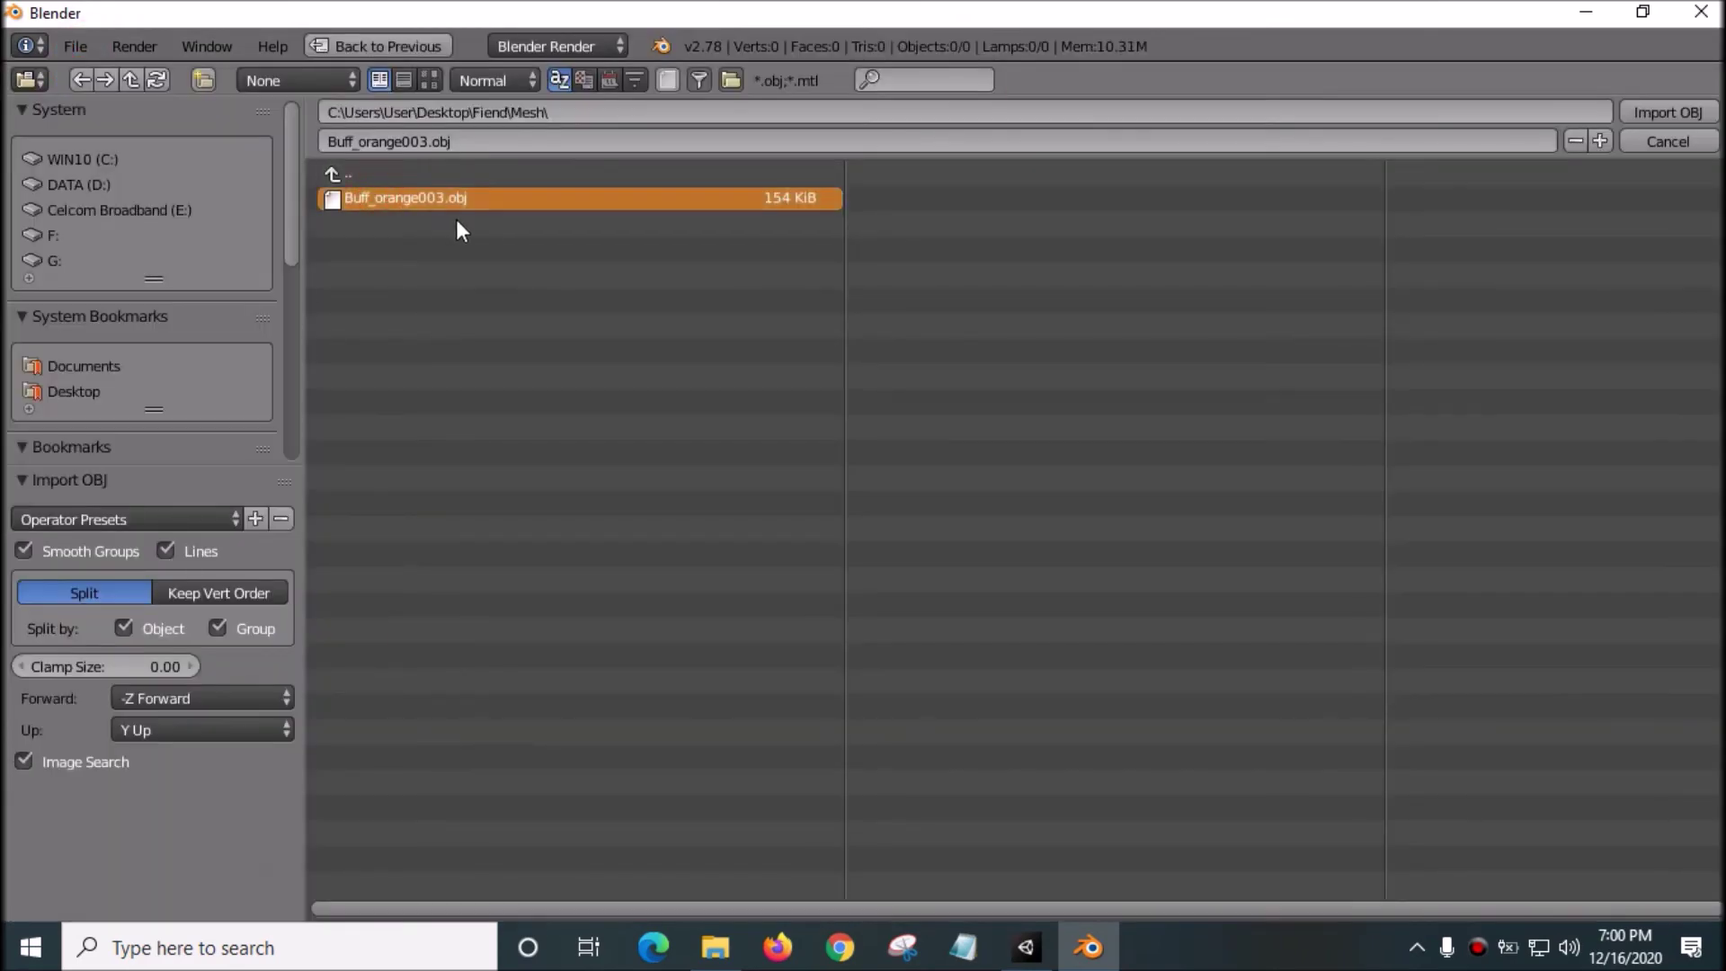
{"action": "left_click", "coordinate": [1680, 117]}
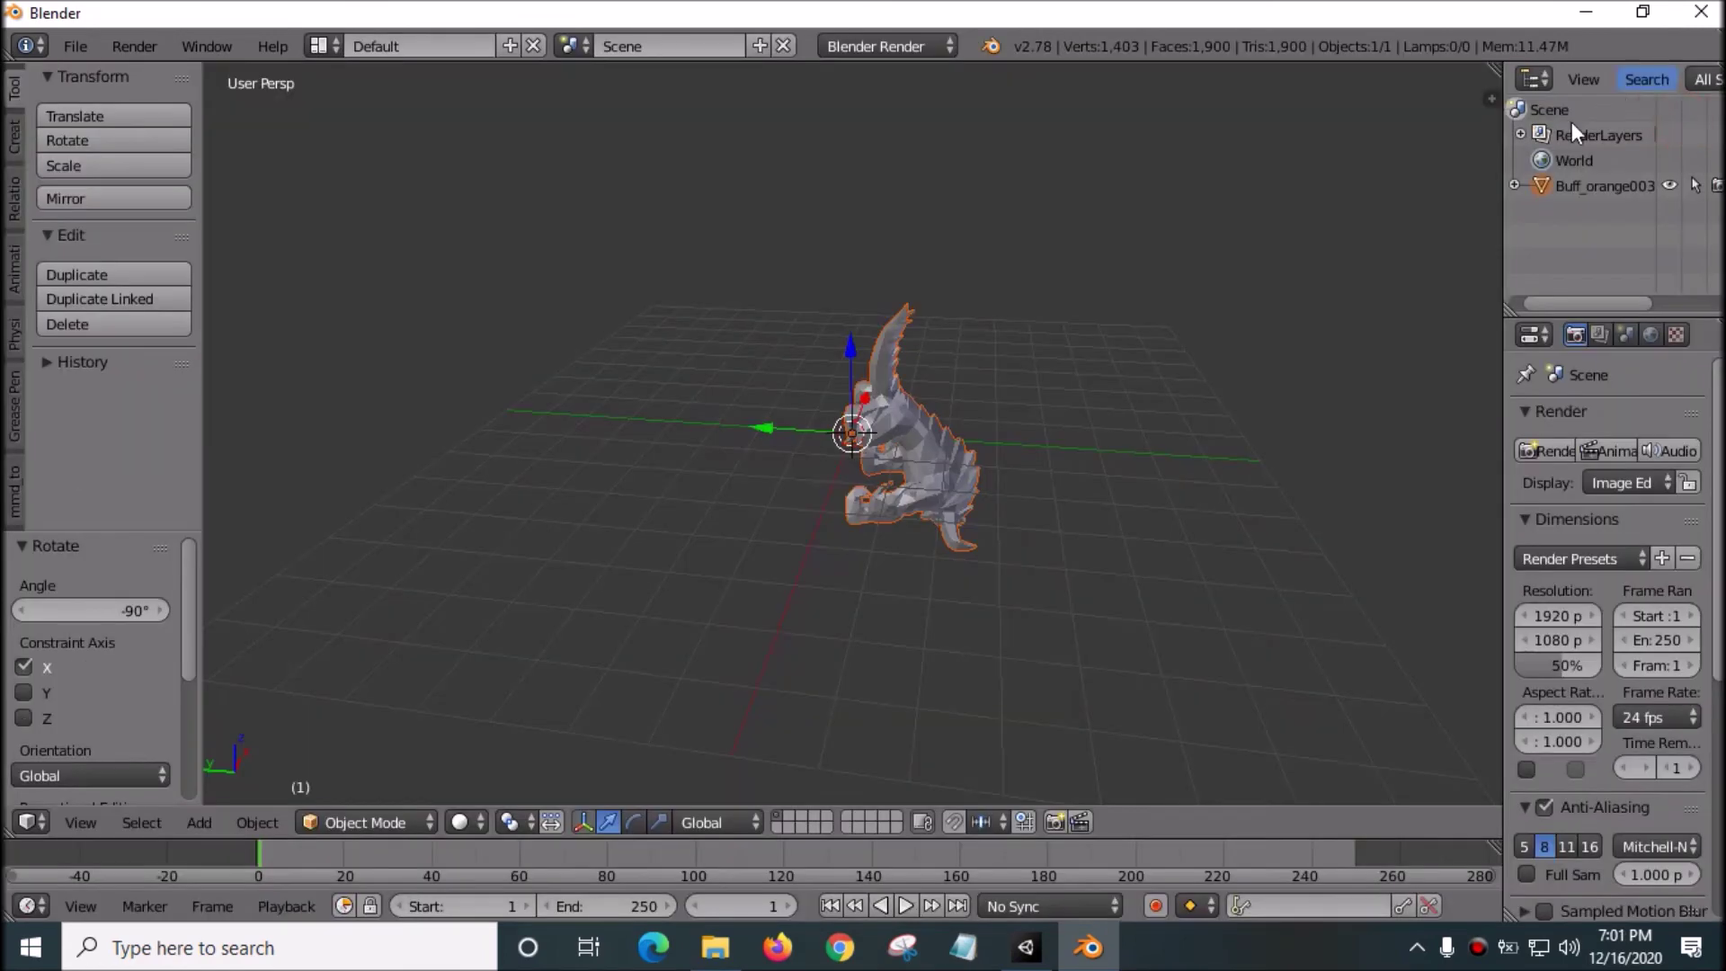
Try rotating the reimported Buff_orange003 object by -90° about the global X axis in Object Mode.
{"action": "left_click_drag", "start_coordinate": [1204, 373], "coordinate": [1149, 388]}
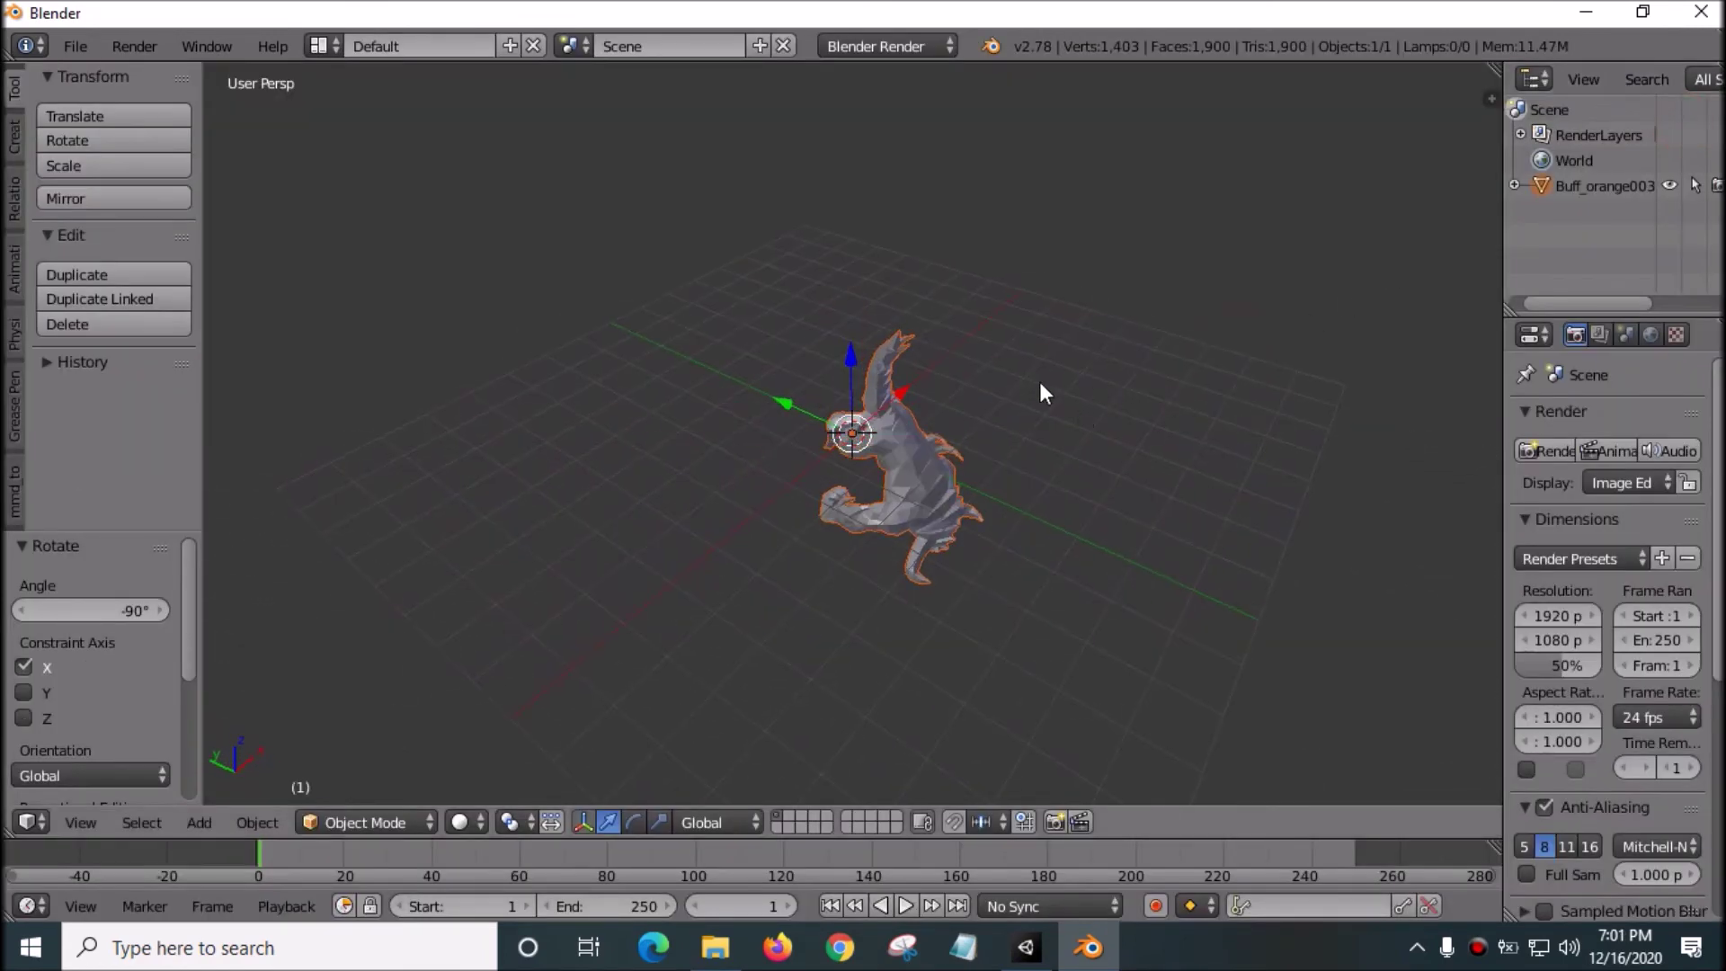
{"action": "key", "text": "r"}
{"action": "type", "text": "x-90"}
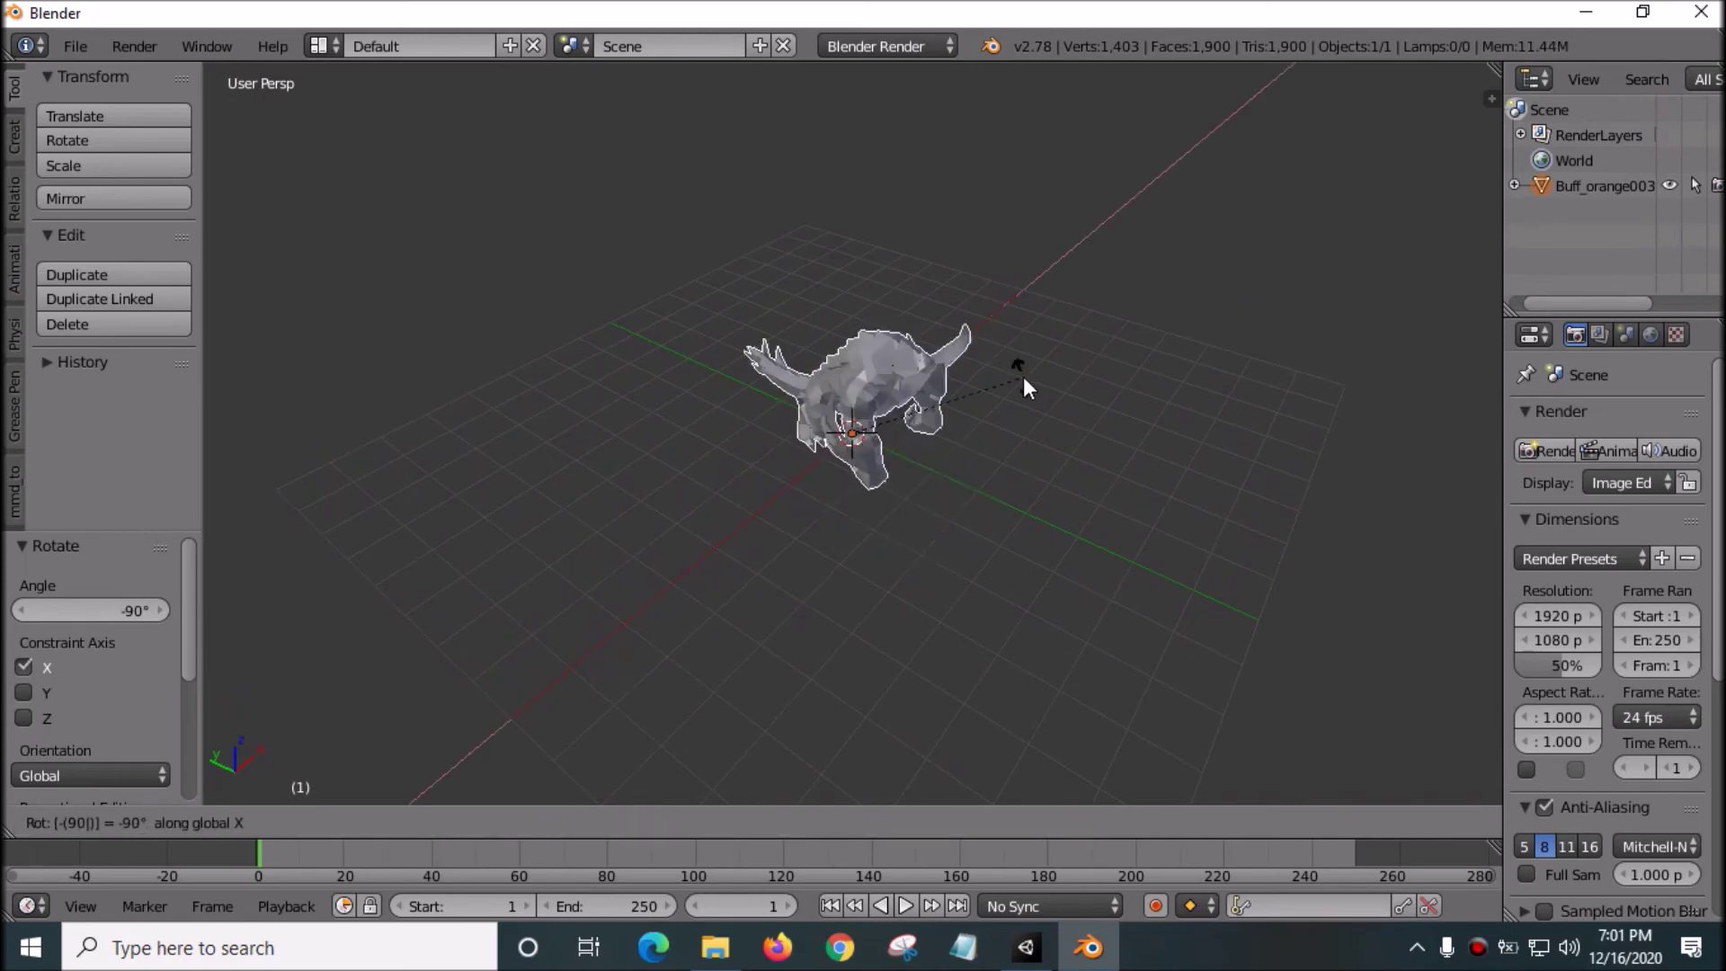
{"action": "key", "text": "Return"}
{"action": "key", "text": "ctrl+z"}
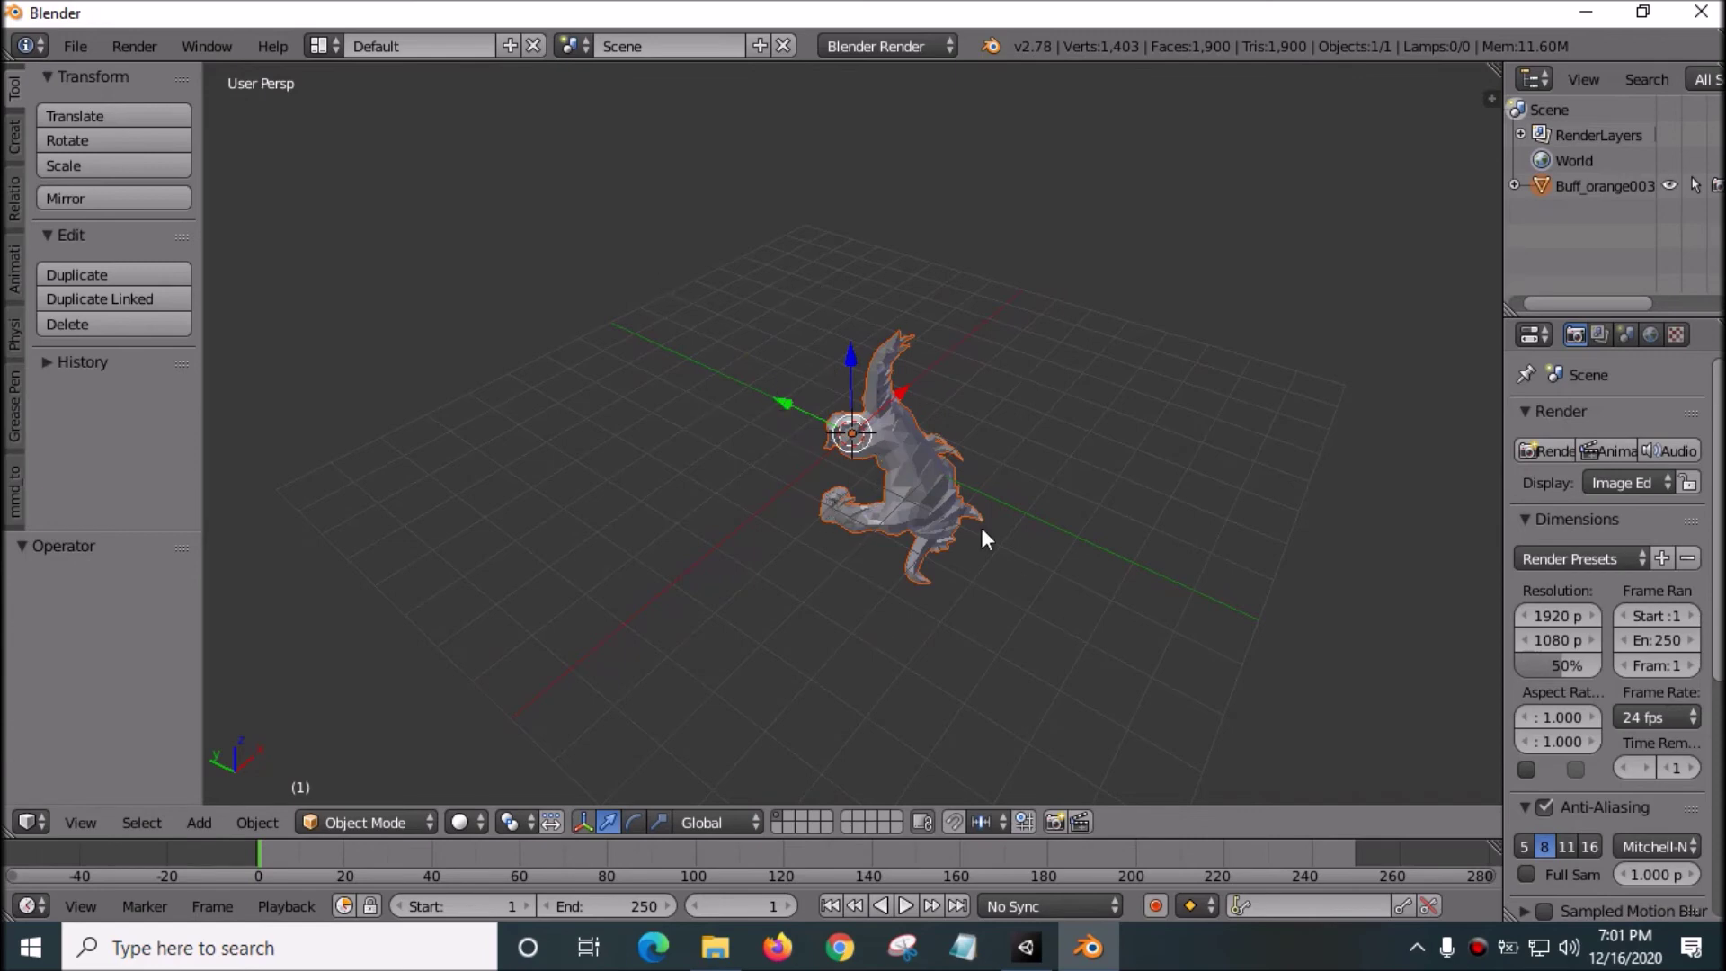
Rotate the entire Buff_orange003 mesh by -90° about the global X axis in Edit Mode and return to Object Mode.
{"action": "left_click_drag", "start_coordinate": [898, 610], "coordinate": [925, 571]}
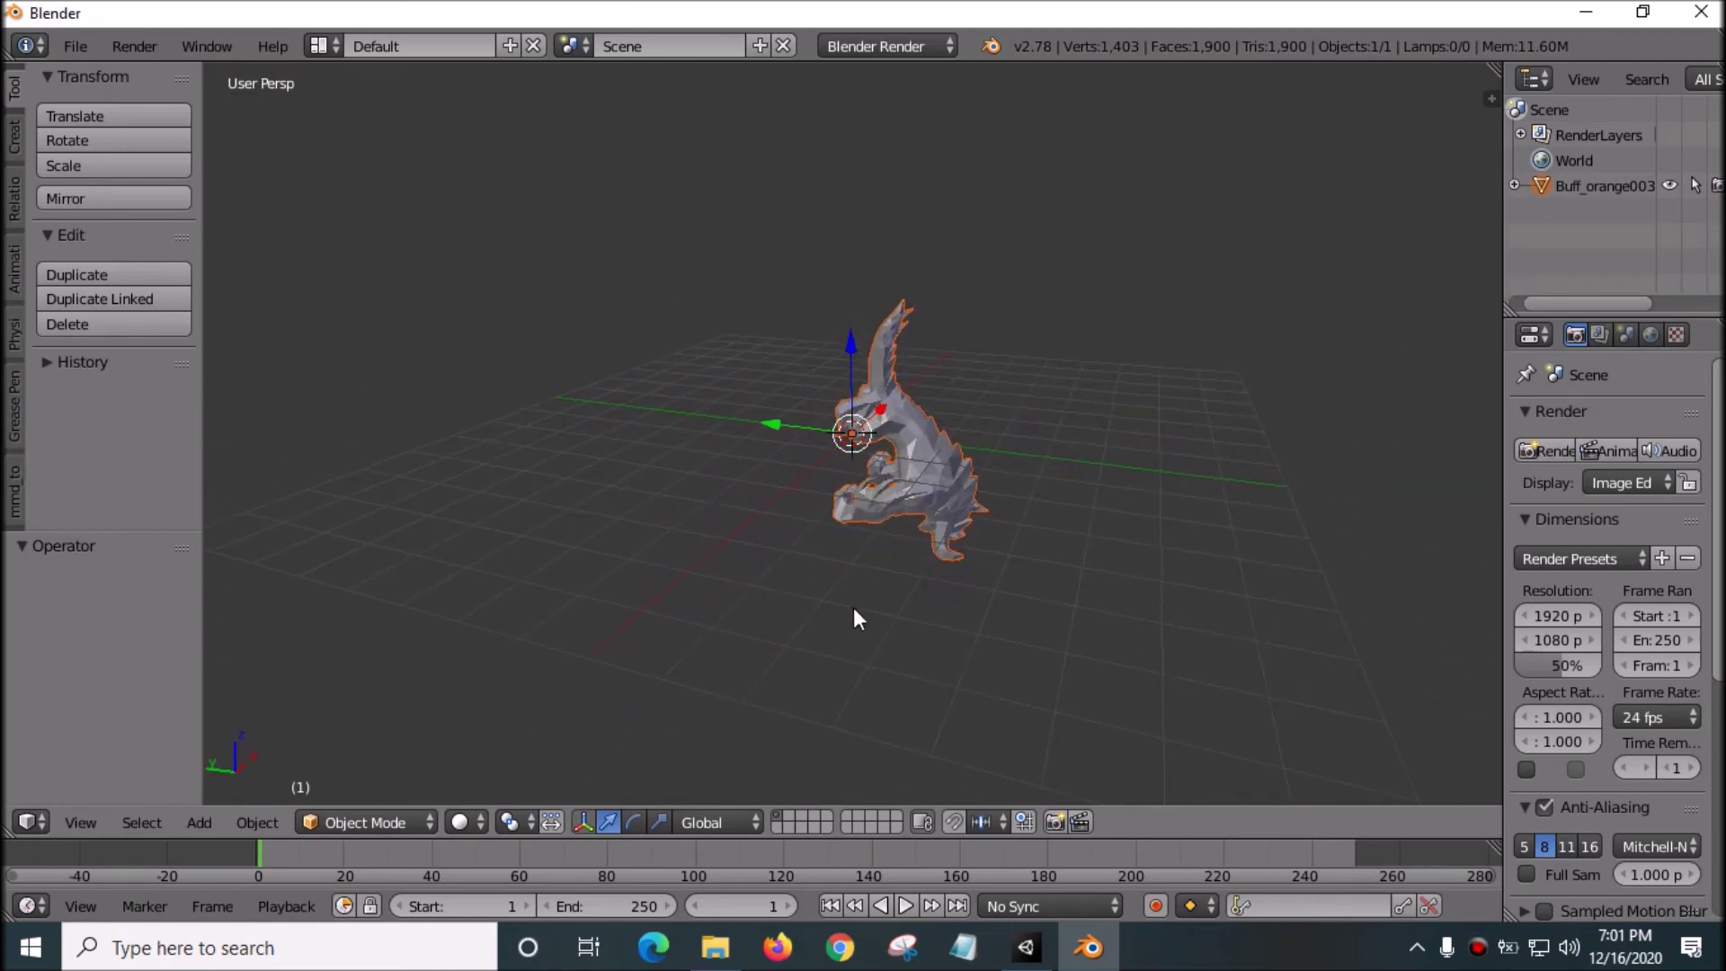
{"action": "left_click", "coordinate": [1545, 184]}
{"action": "left_click", "coordinate": [382, 822]}
{"action": "left_click", "coordinate": [394, 789]}
{"action": "left_click", "coordinate": [386, 820]}
{"action": "left_click", "coordinate": [399, 763]}
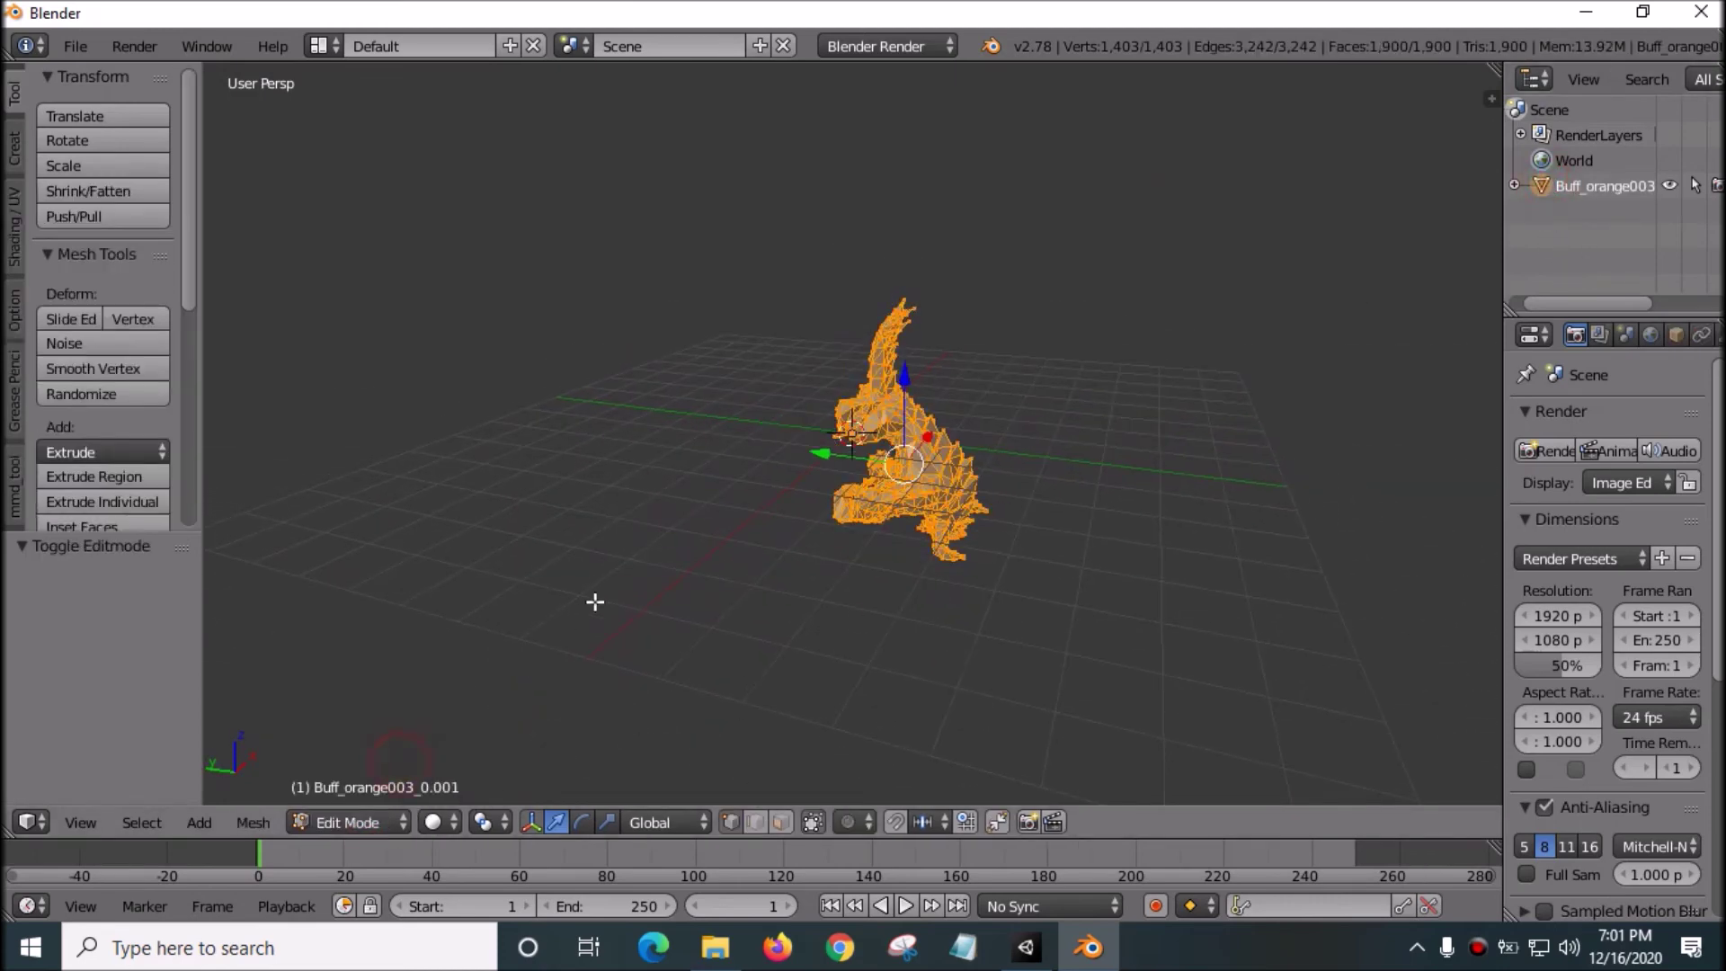
{"action": "key", "text": "r"}
{"action": "key", "text": "x"}
{"action": "type", "text": "-90"}
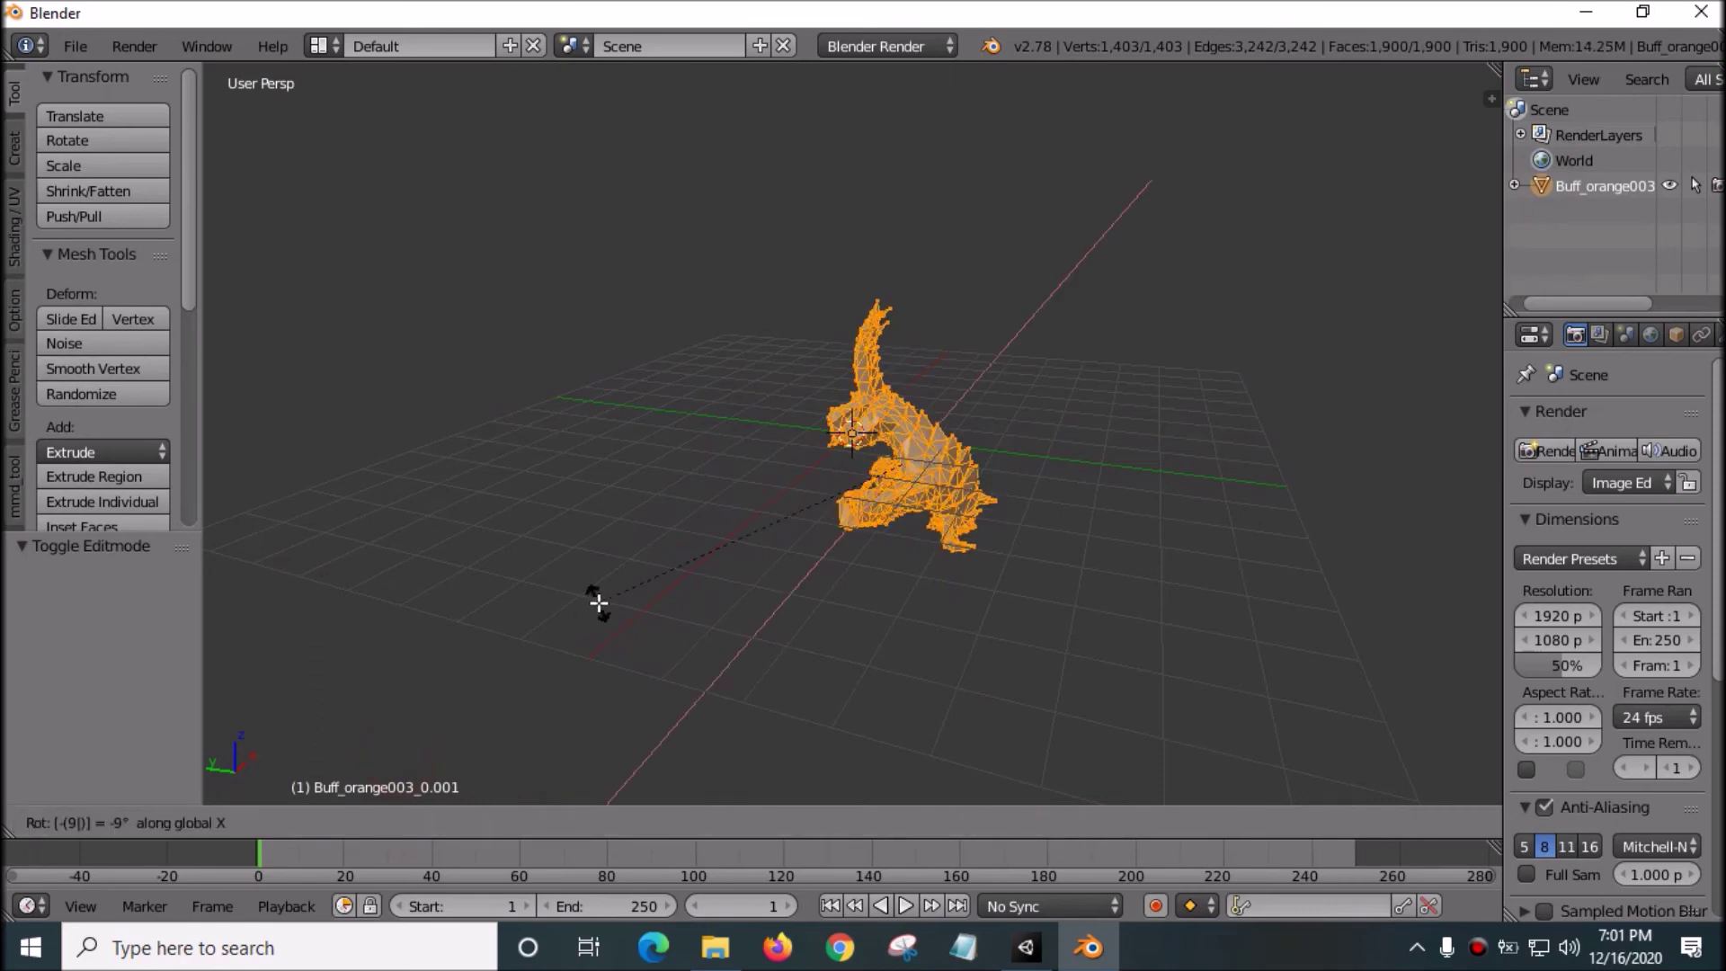
{"action": "key", "text": "Return"}
{"action": "left_click", "coordinate": [314, 821]}
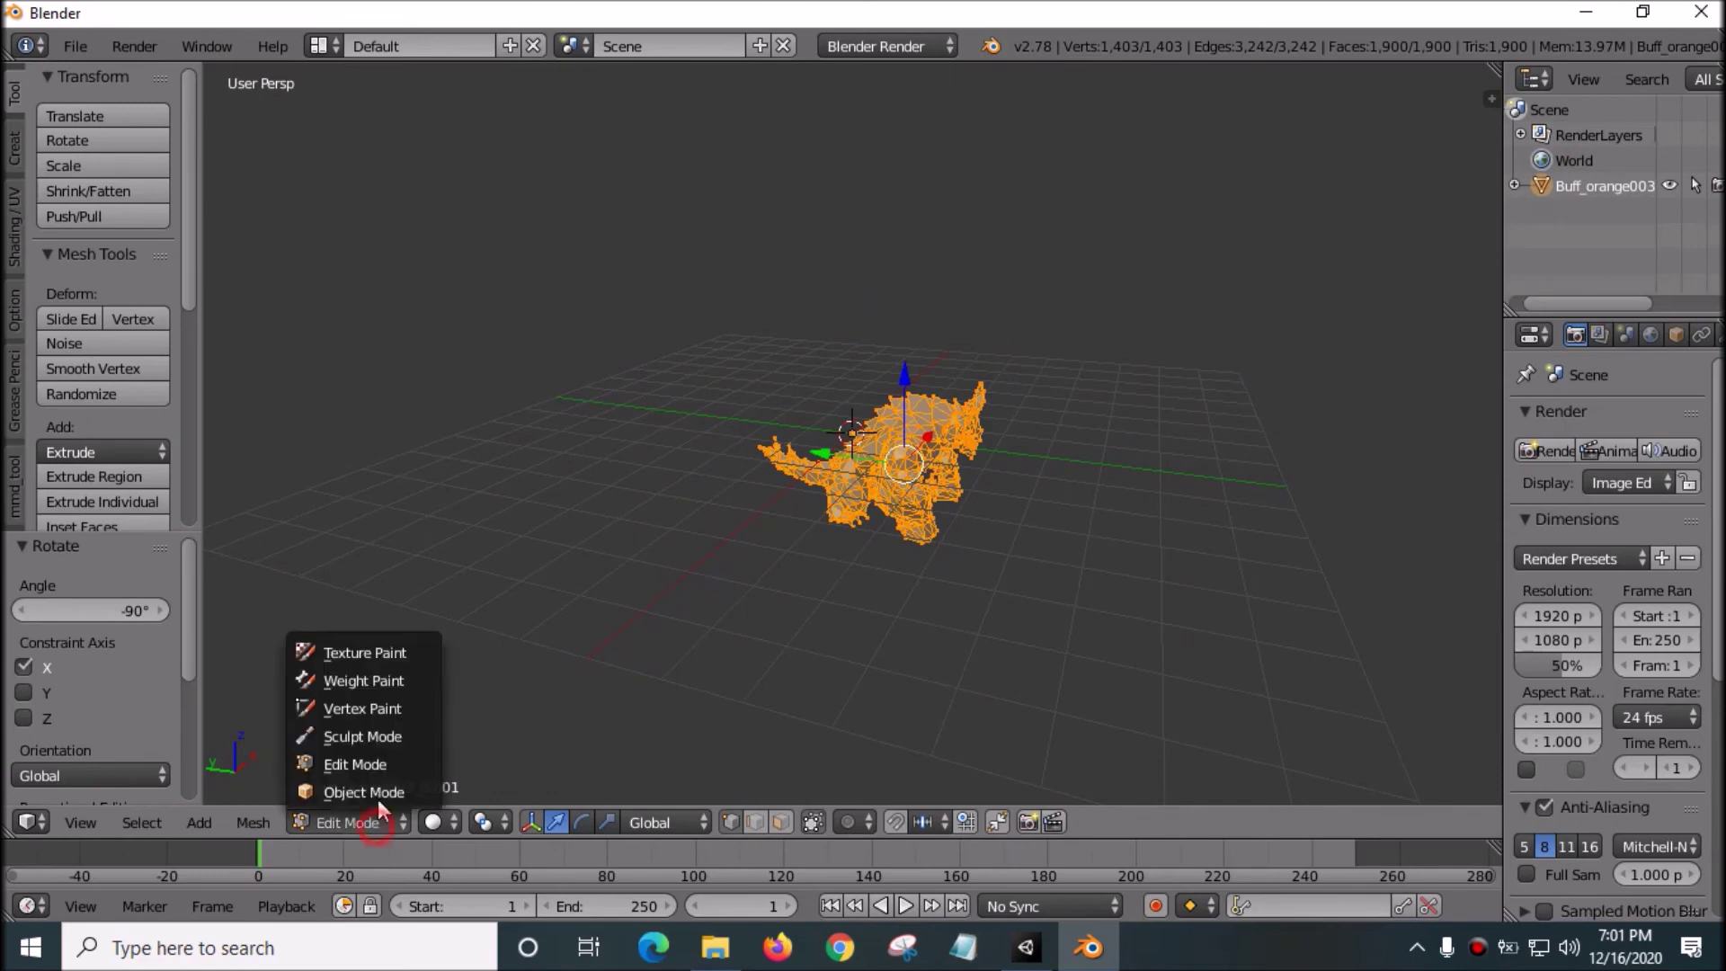
{"action": "left_click", "coordinate": [378, 788]}
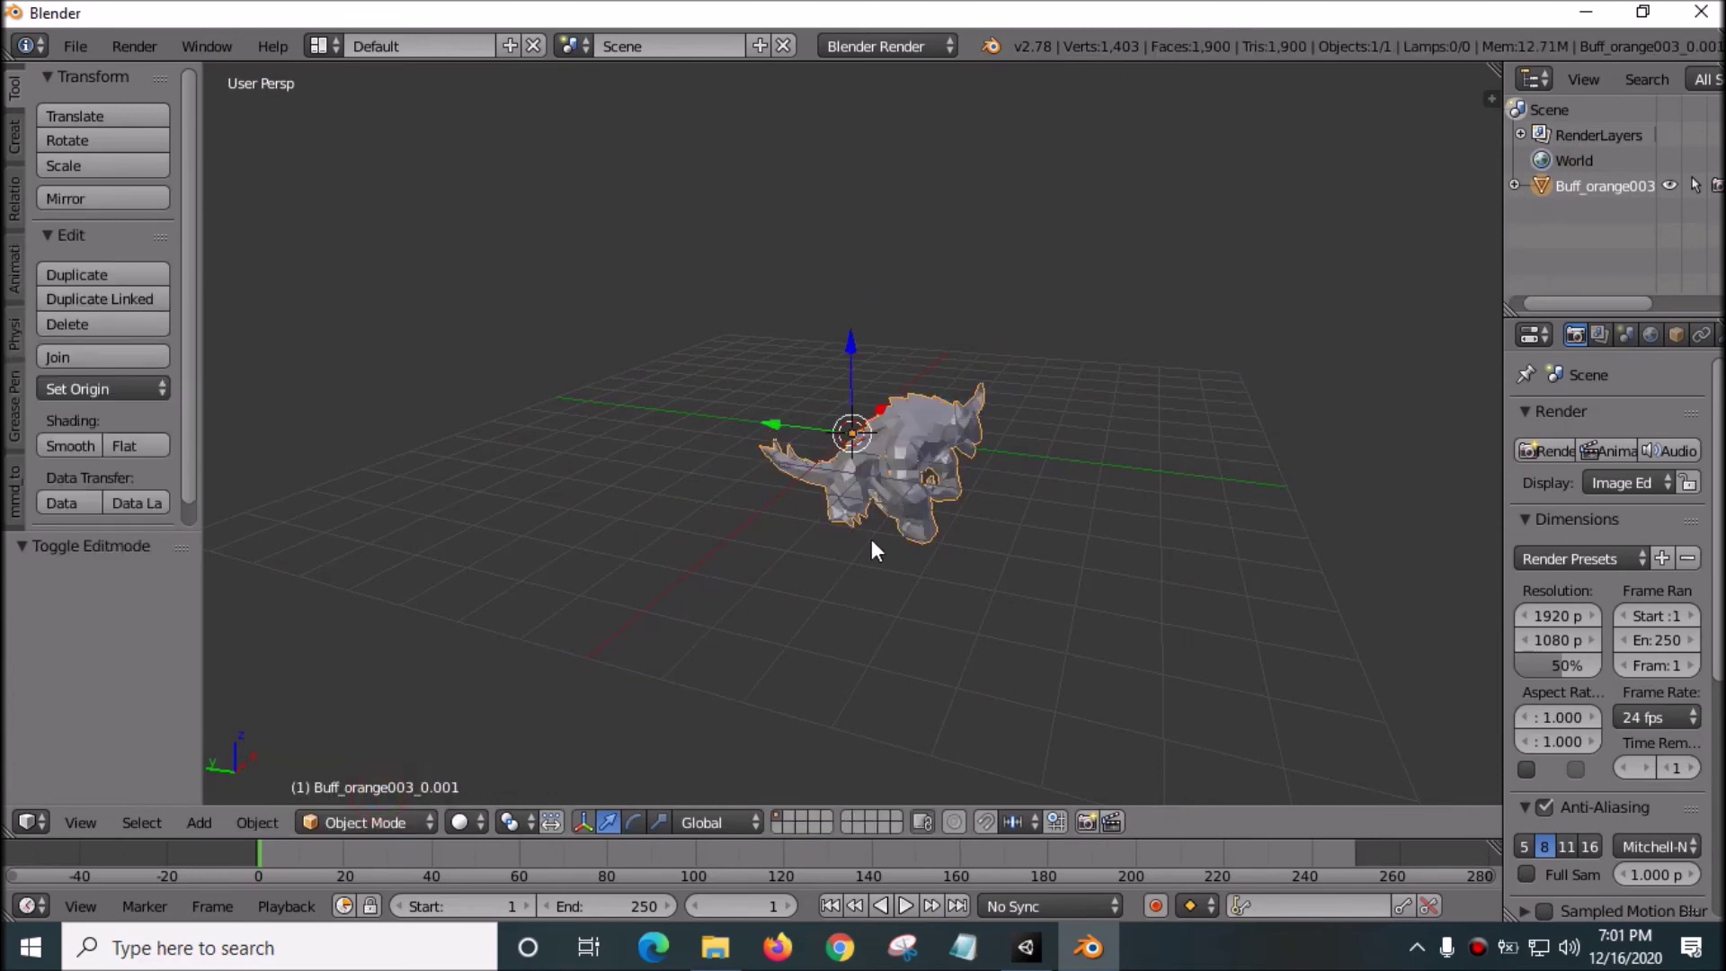
Set the Buff_orange003 object's origin to its geometry and rotate the object 90° about the global X axis.
{"action": "left_click", "coordinate": [144, 388]}
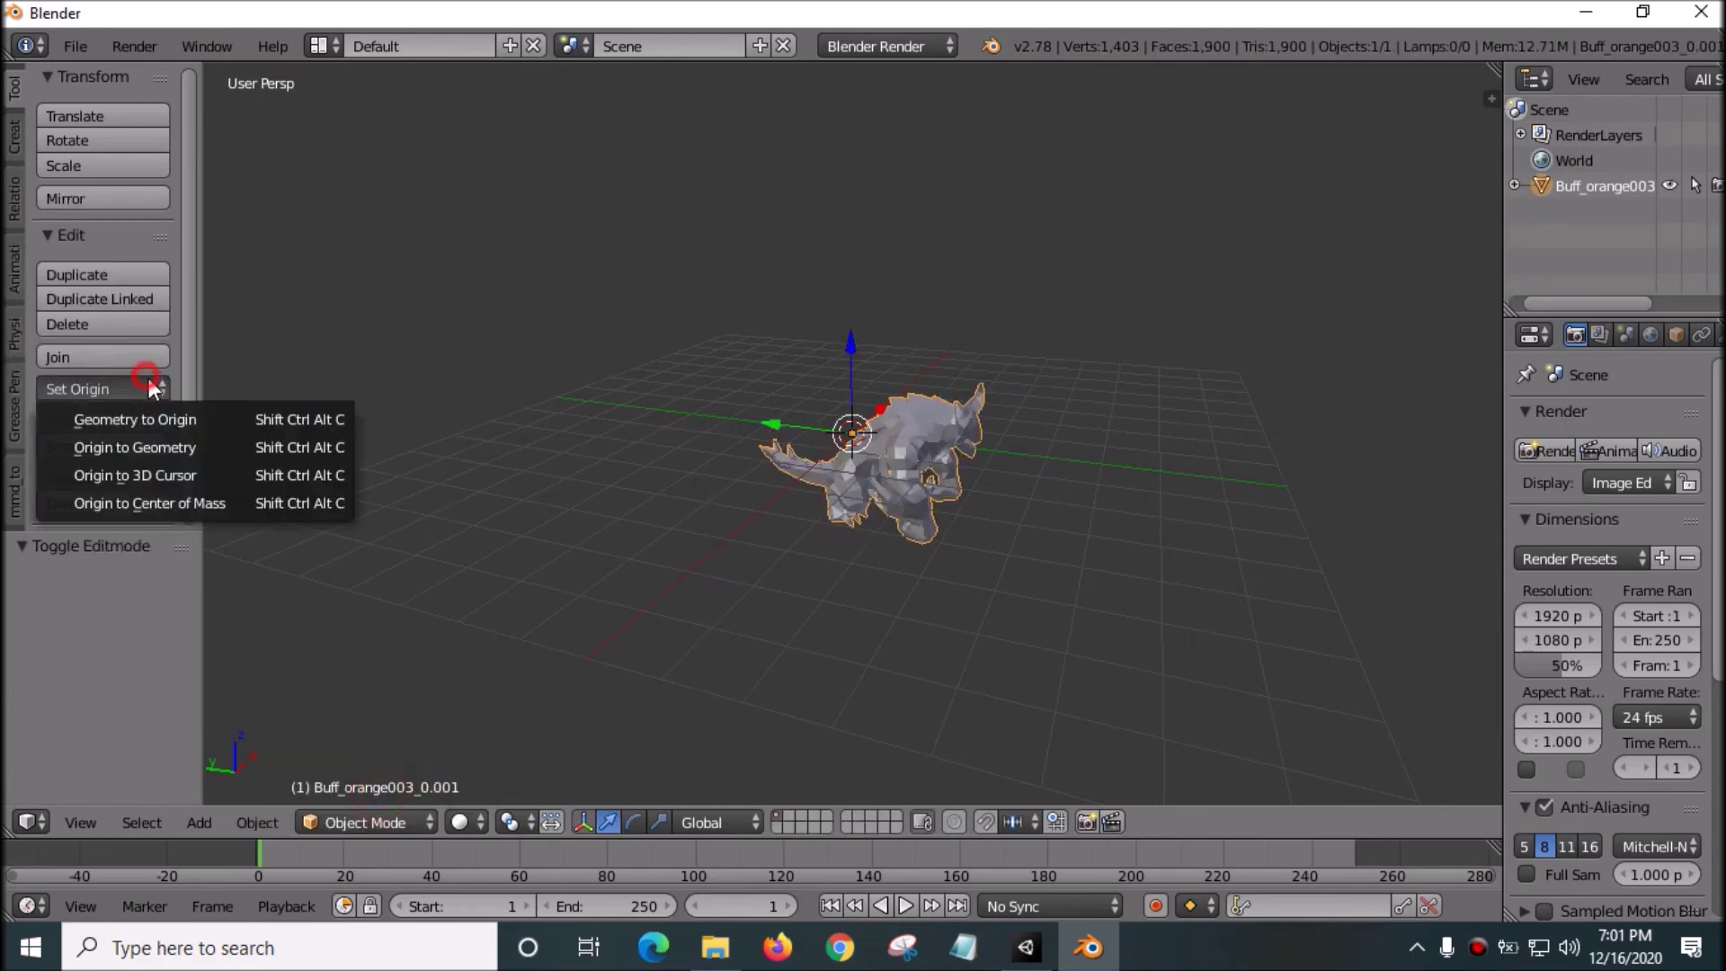
{"action": "left_click", "coordinate": [193, 442]}
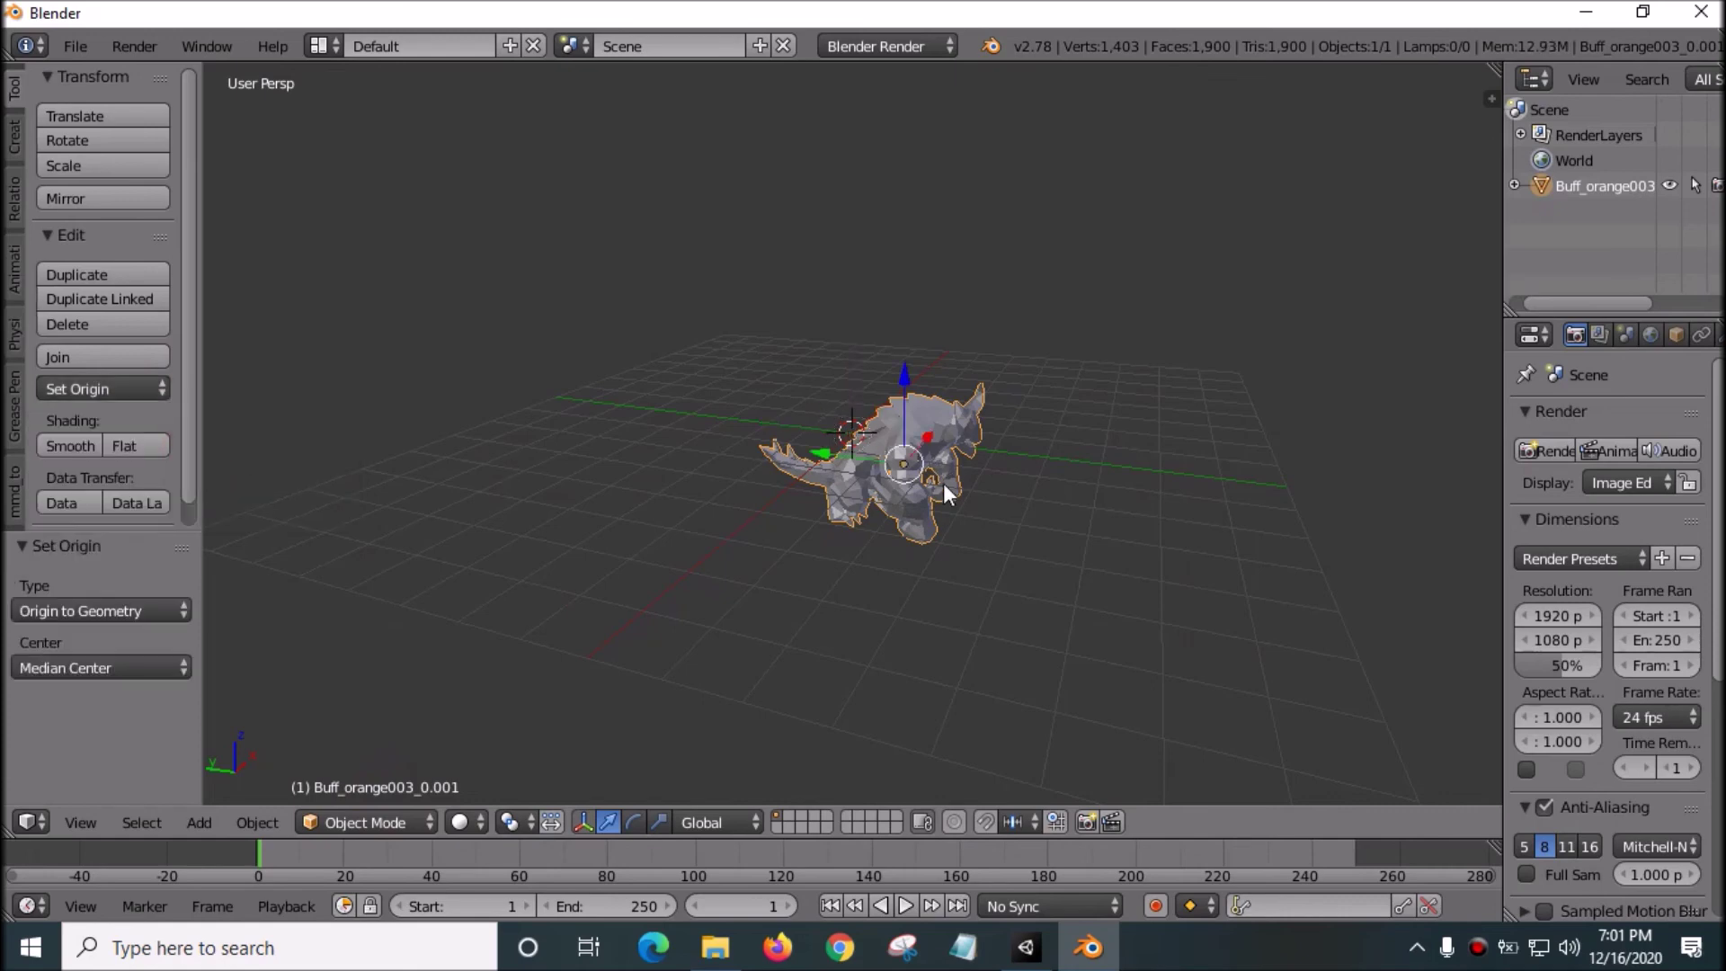
{"action": "key", "text": "r"}
{"action": "key", "text": "x"}
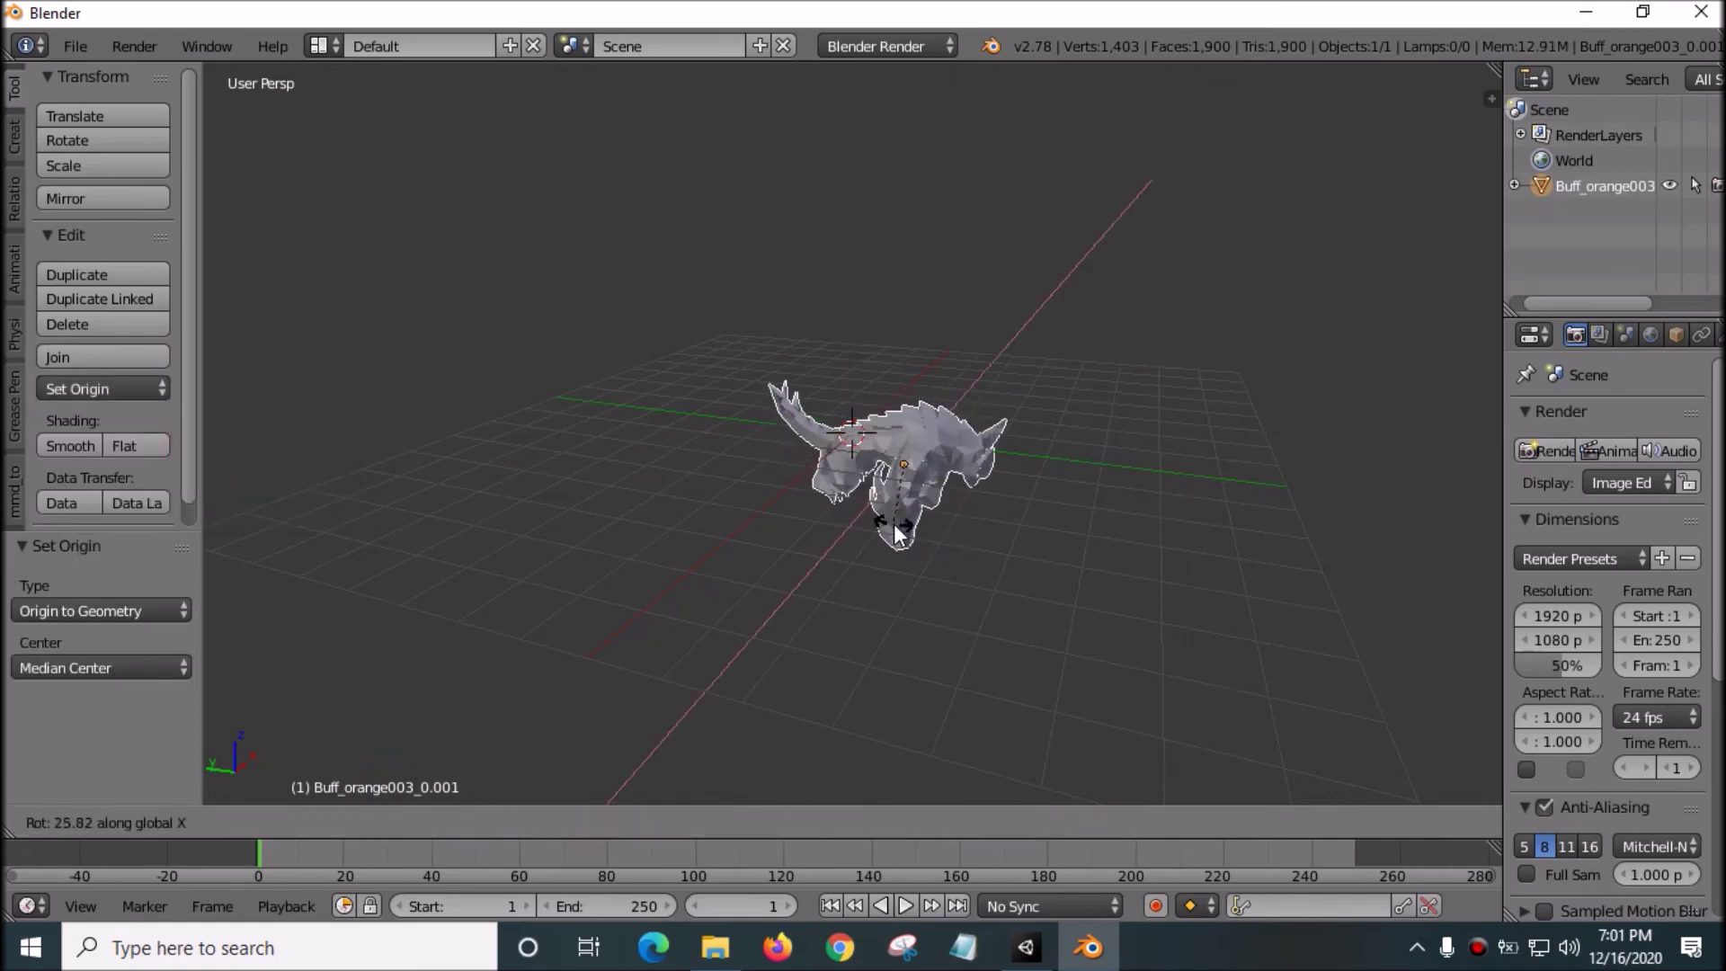
{"action": "type", "text": "90"}
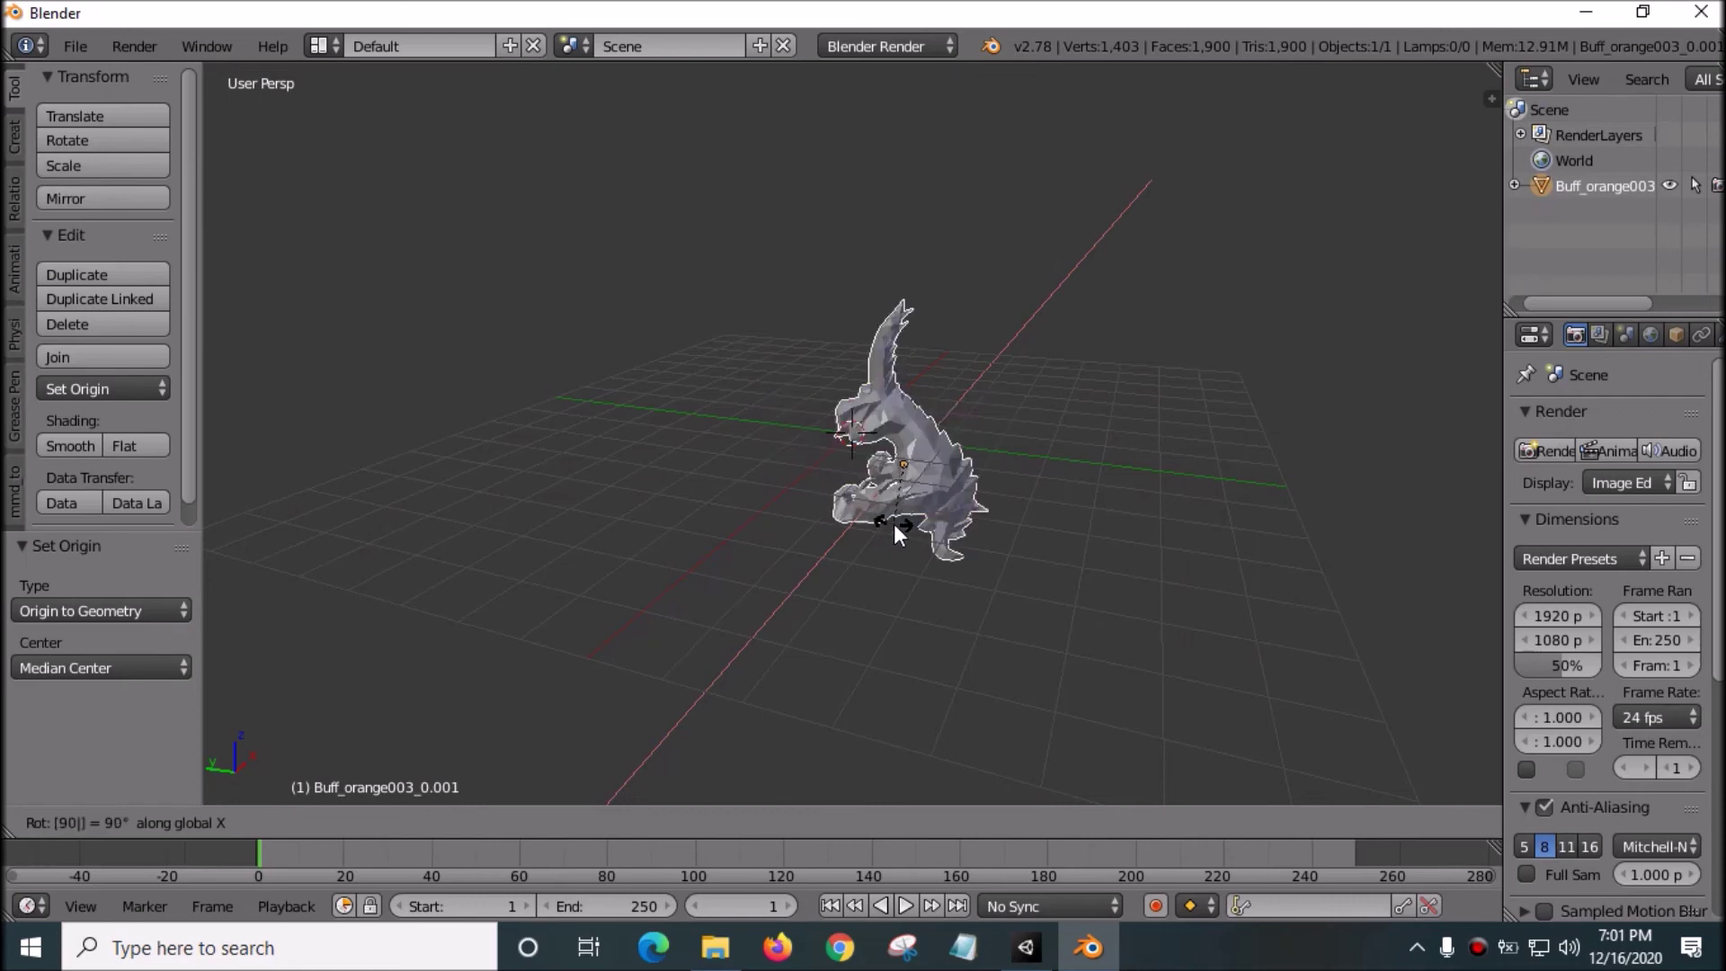
{"action": "key", "text": "Return"}
Set the object's origin to the 3D cursor and rotate the object by -90° about the global X axis.
{"action": "left_click", "coordinate": [98, 388]}
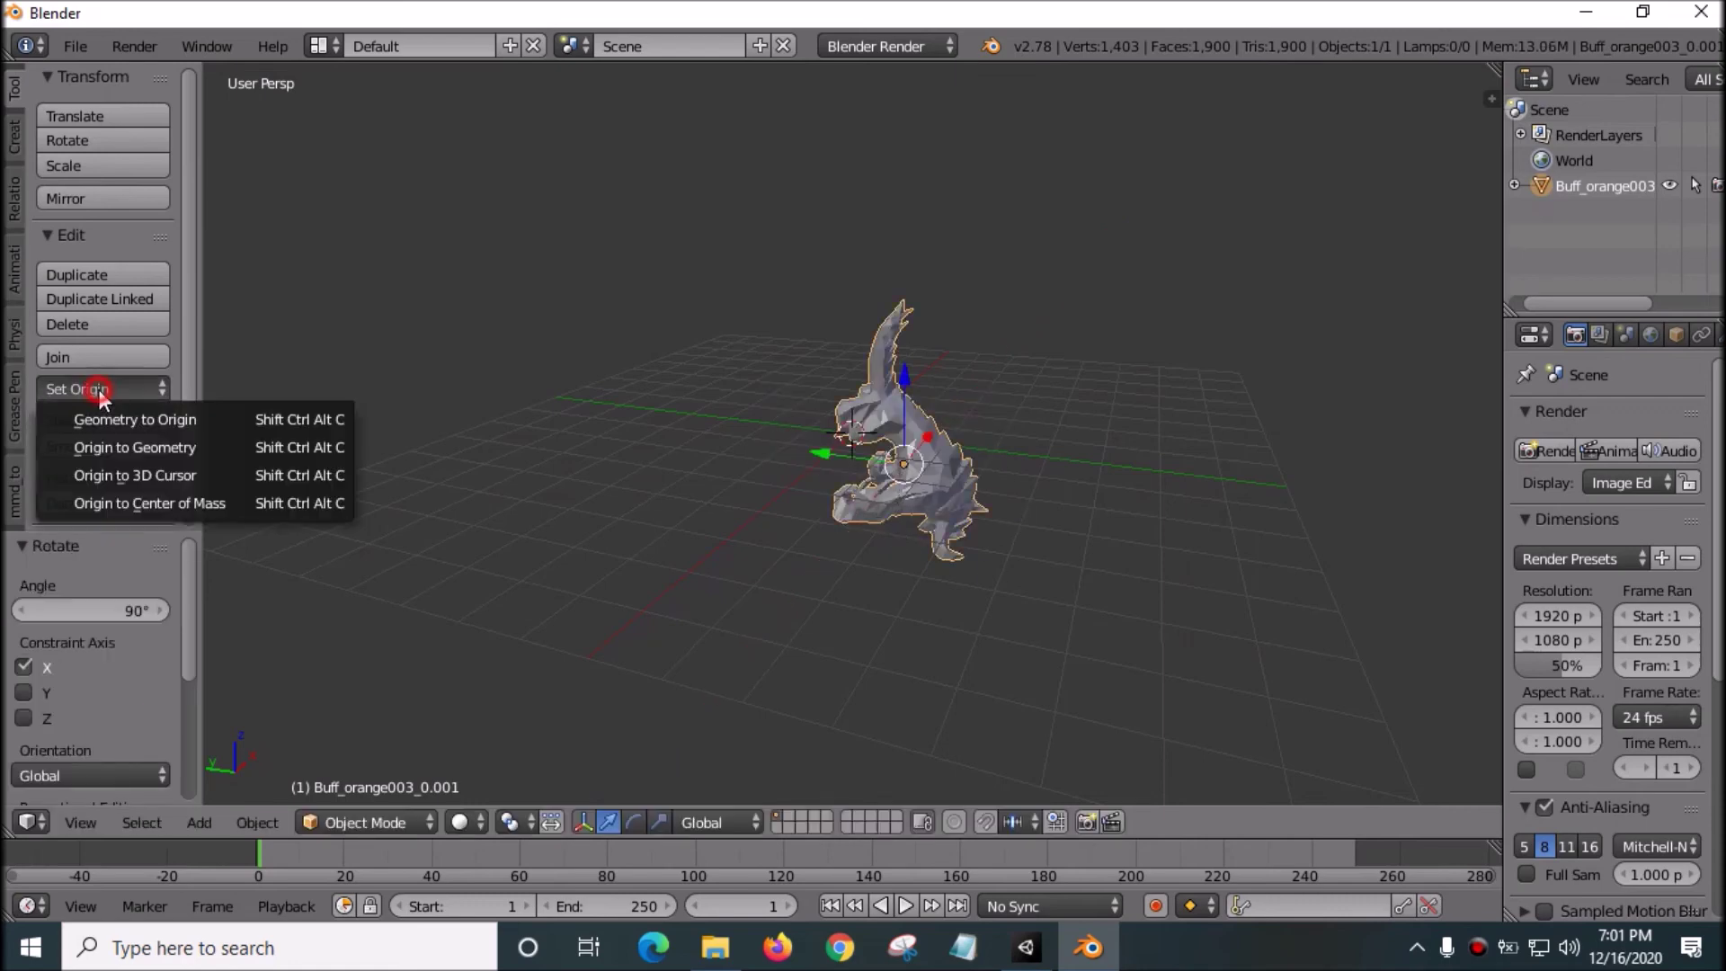
{"action": "left_click", "coordinate": [136, 470]}
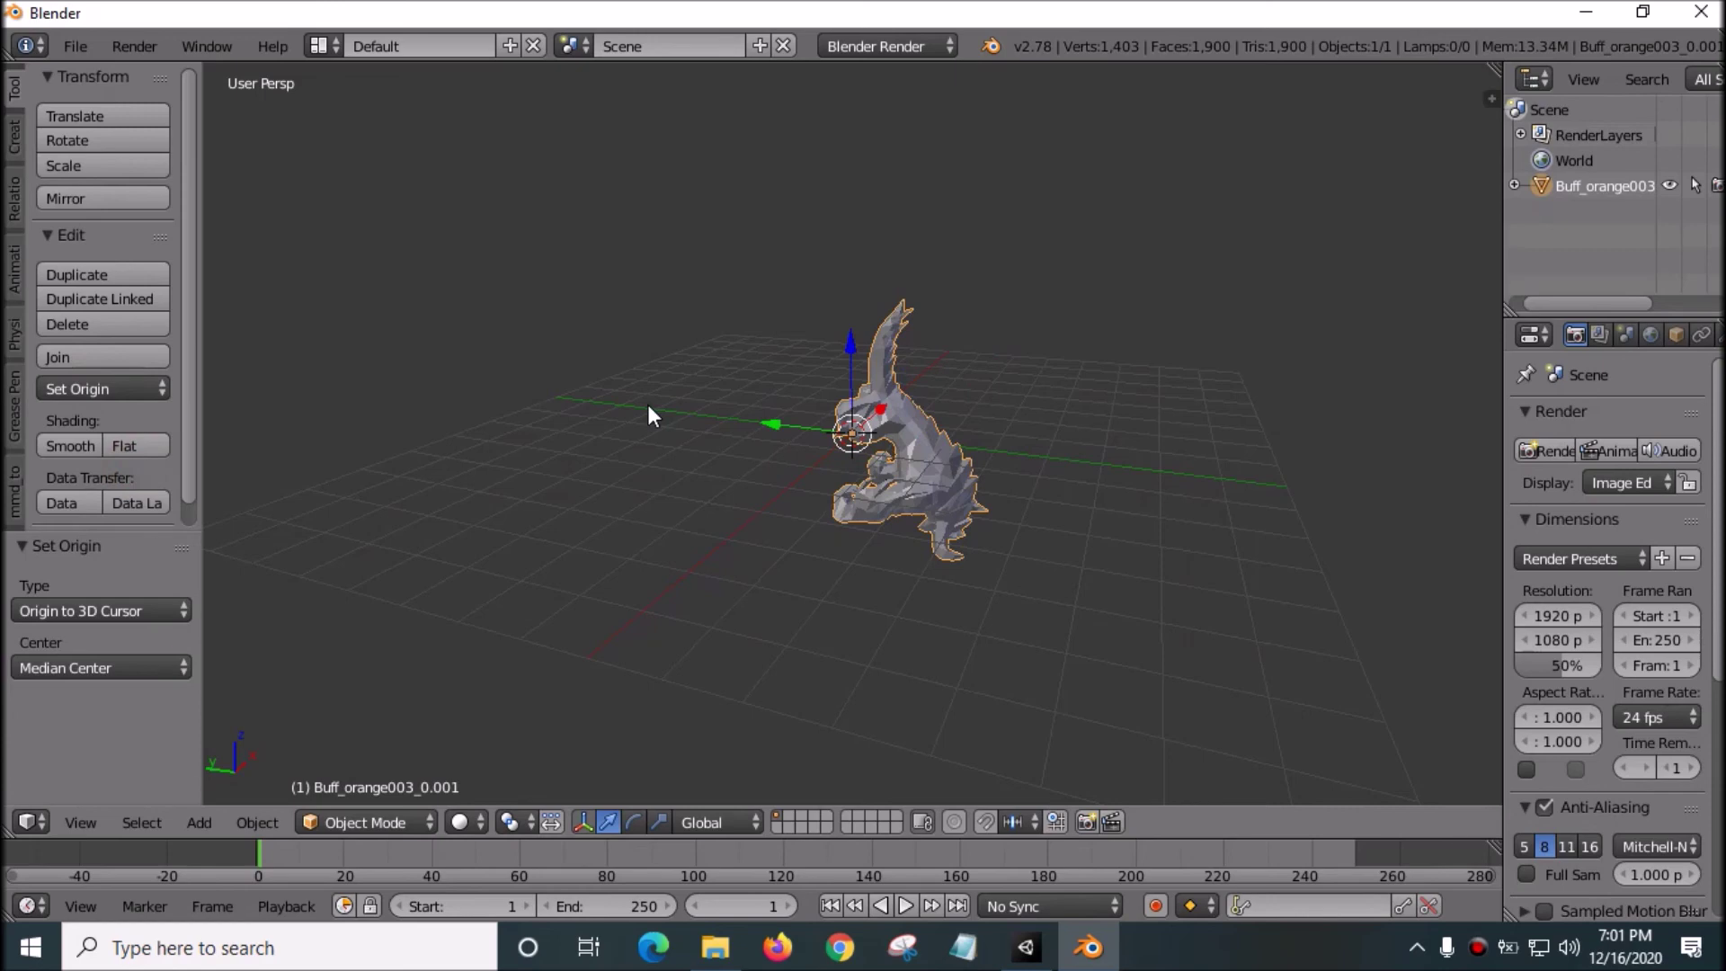
{"action": "key", "text": "r"}
{"action": "key", "text": "x"}
{"action": "type", "text": "0"}
{"action": "key", "text": "Return"}
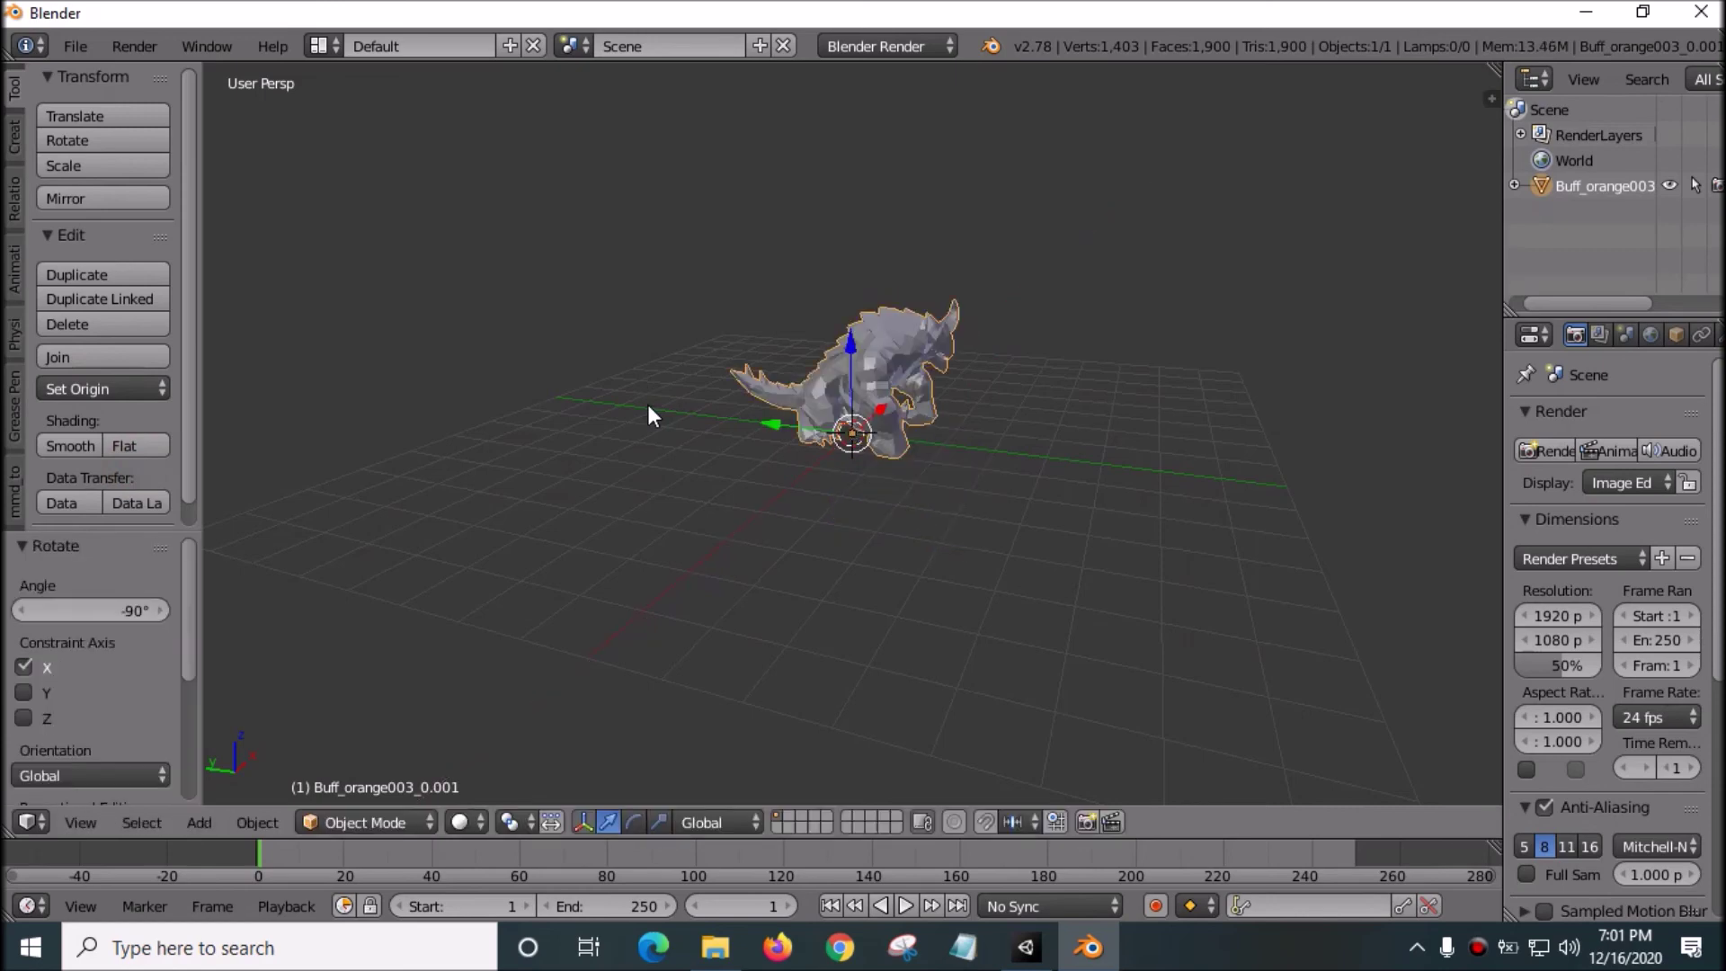
Export the model as FBX to the Fiend folder's Mesh subfolder, overwriting Fiend.fbx.
{"action": "left_click_drag", "start_coordinate": [1029, 335], "coordinate": [1258, 368]}
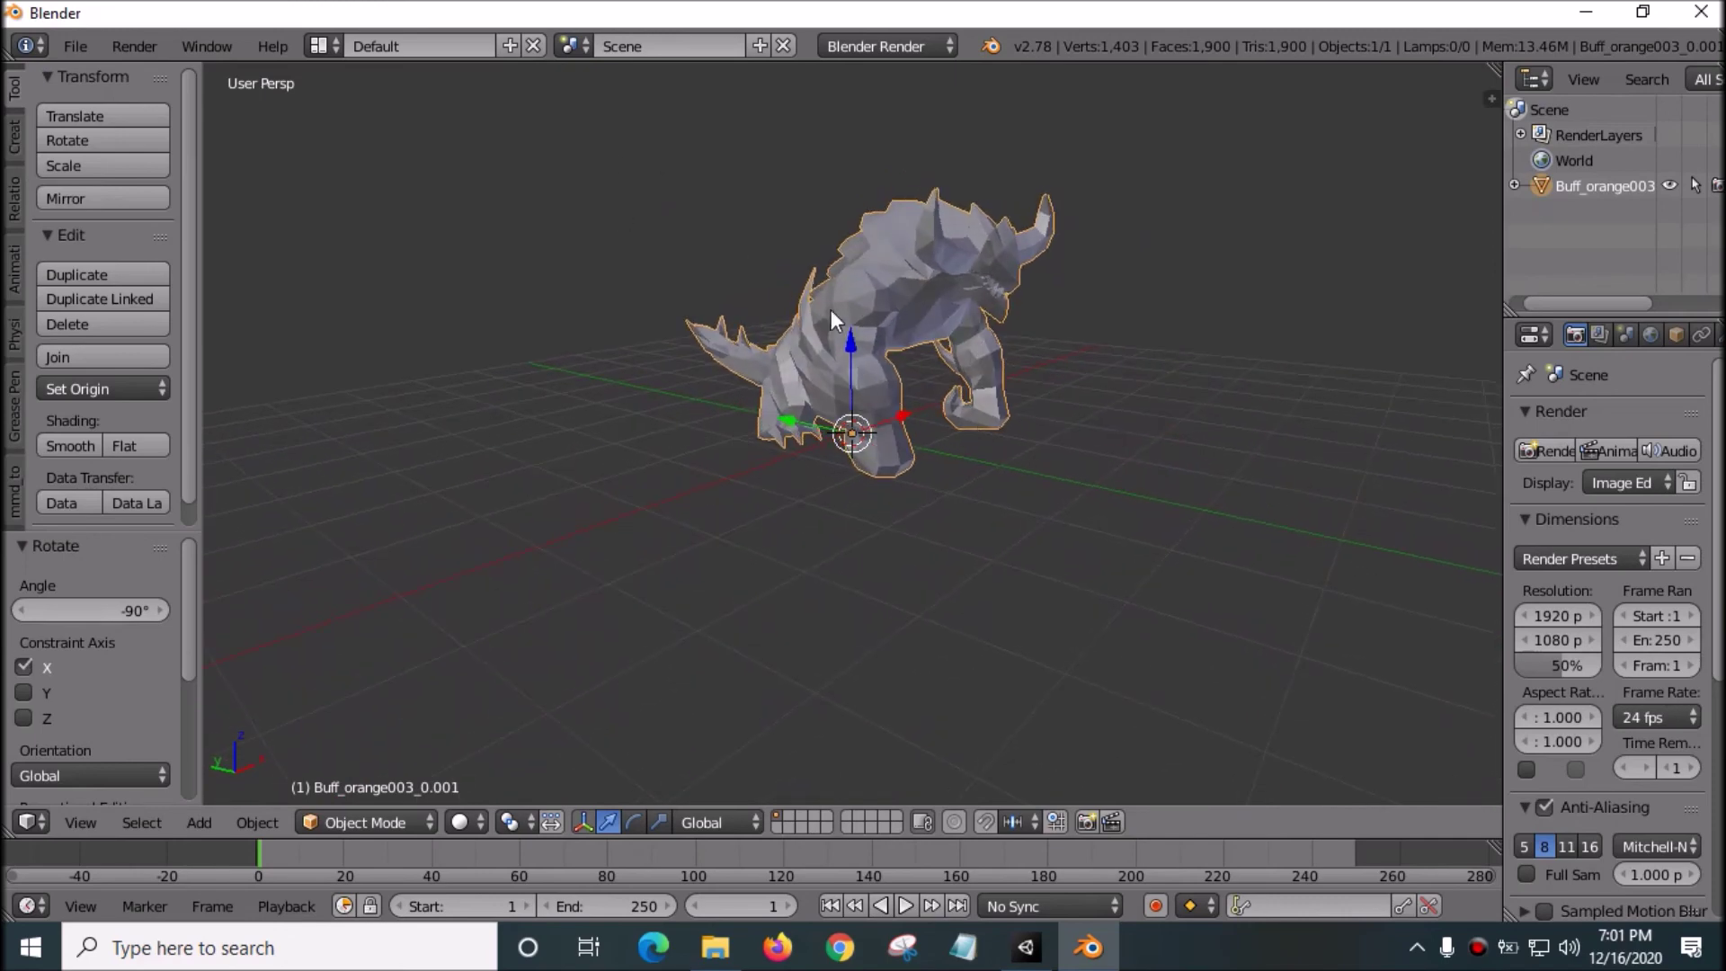
{"action": "left_click", "coordinate": [75, 46]}
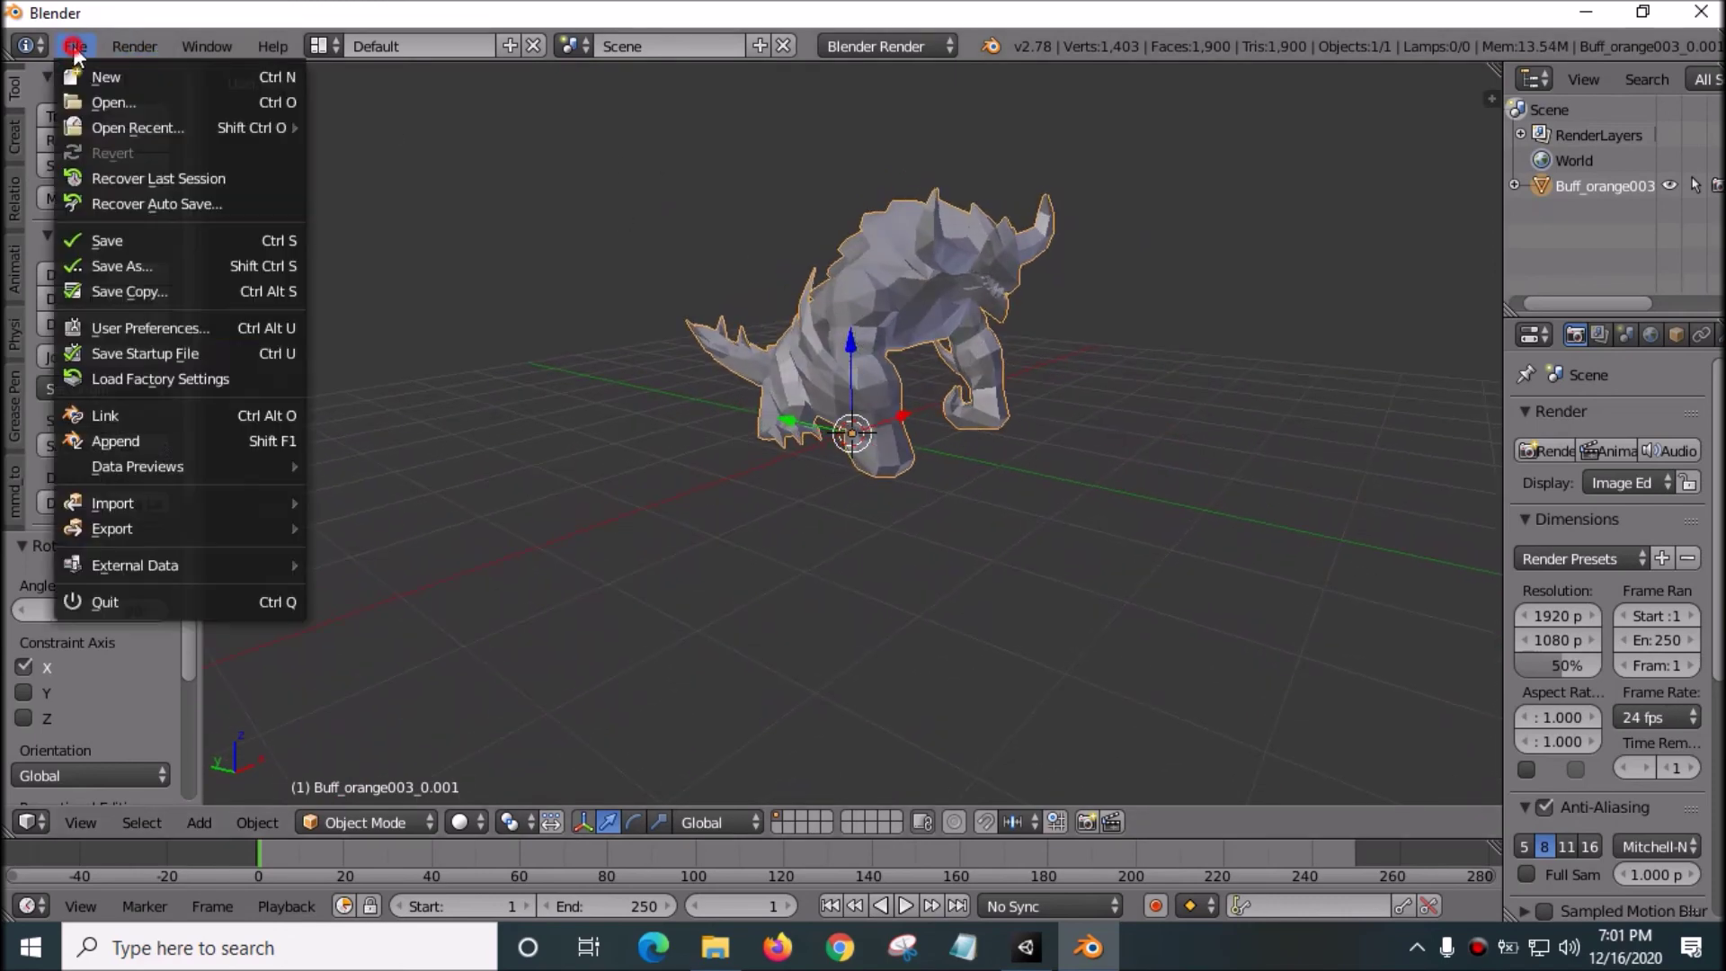
{"action": "left_click", "coordinate": [171, 530]}
{"action": "left_click", "coordinate": [370, 604]}
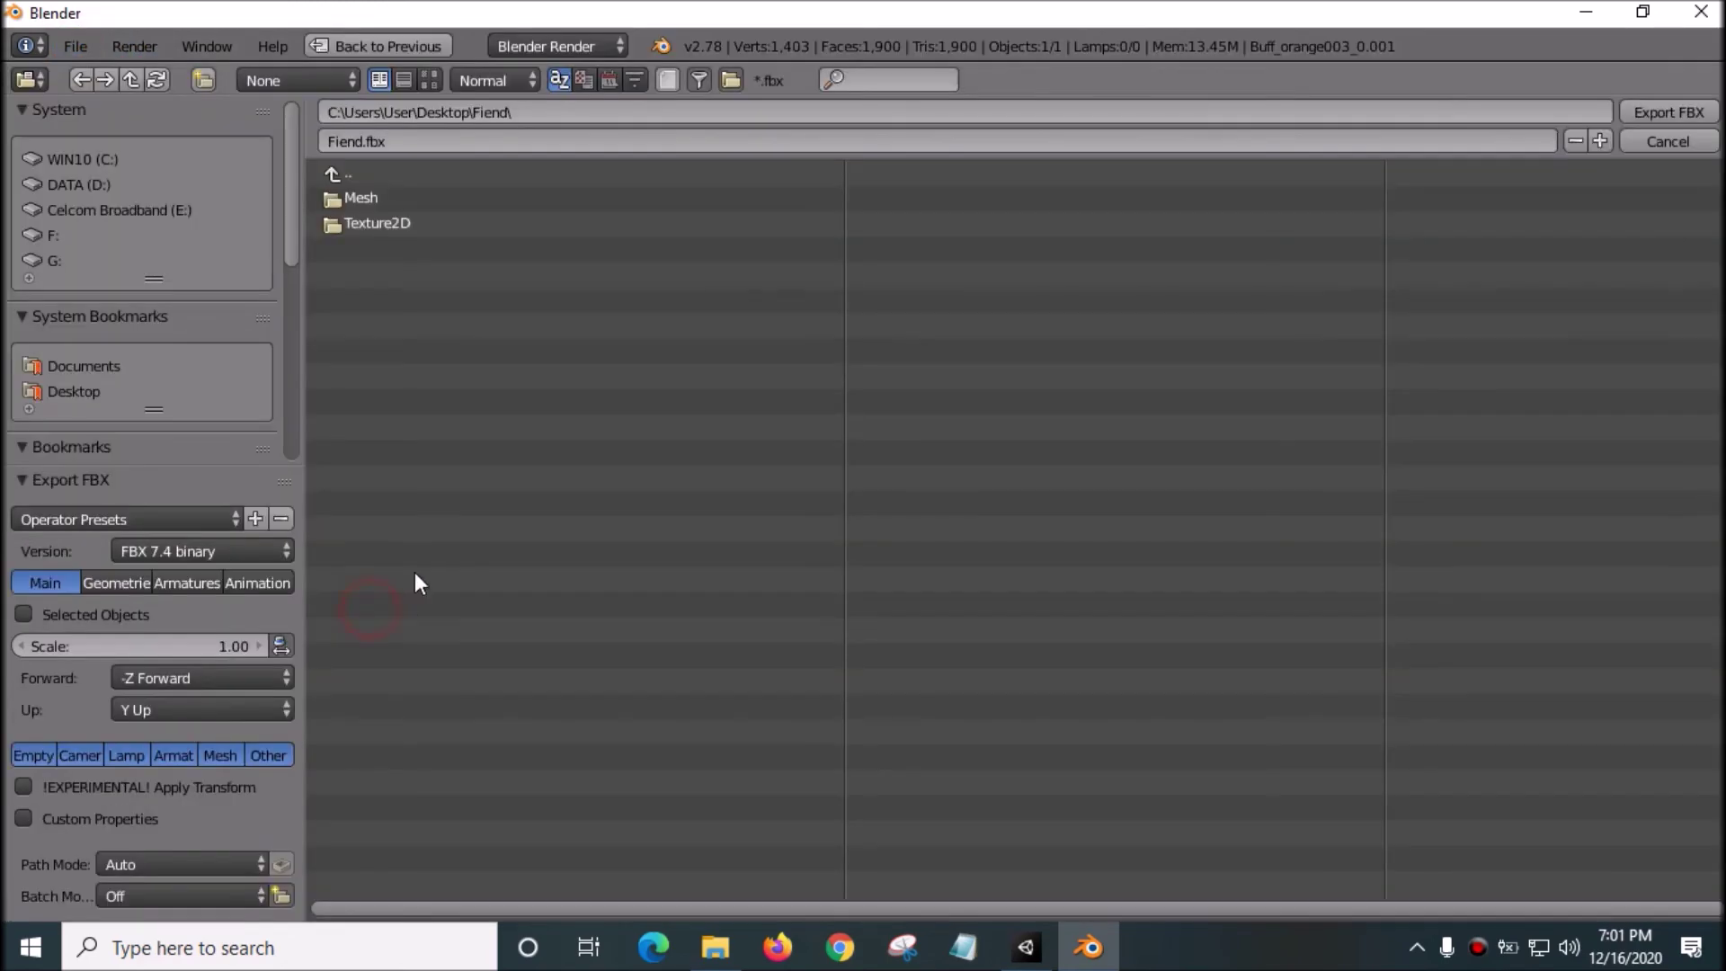
{"action": "left_click", "coordinate": [361, 198]}
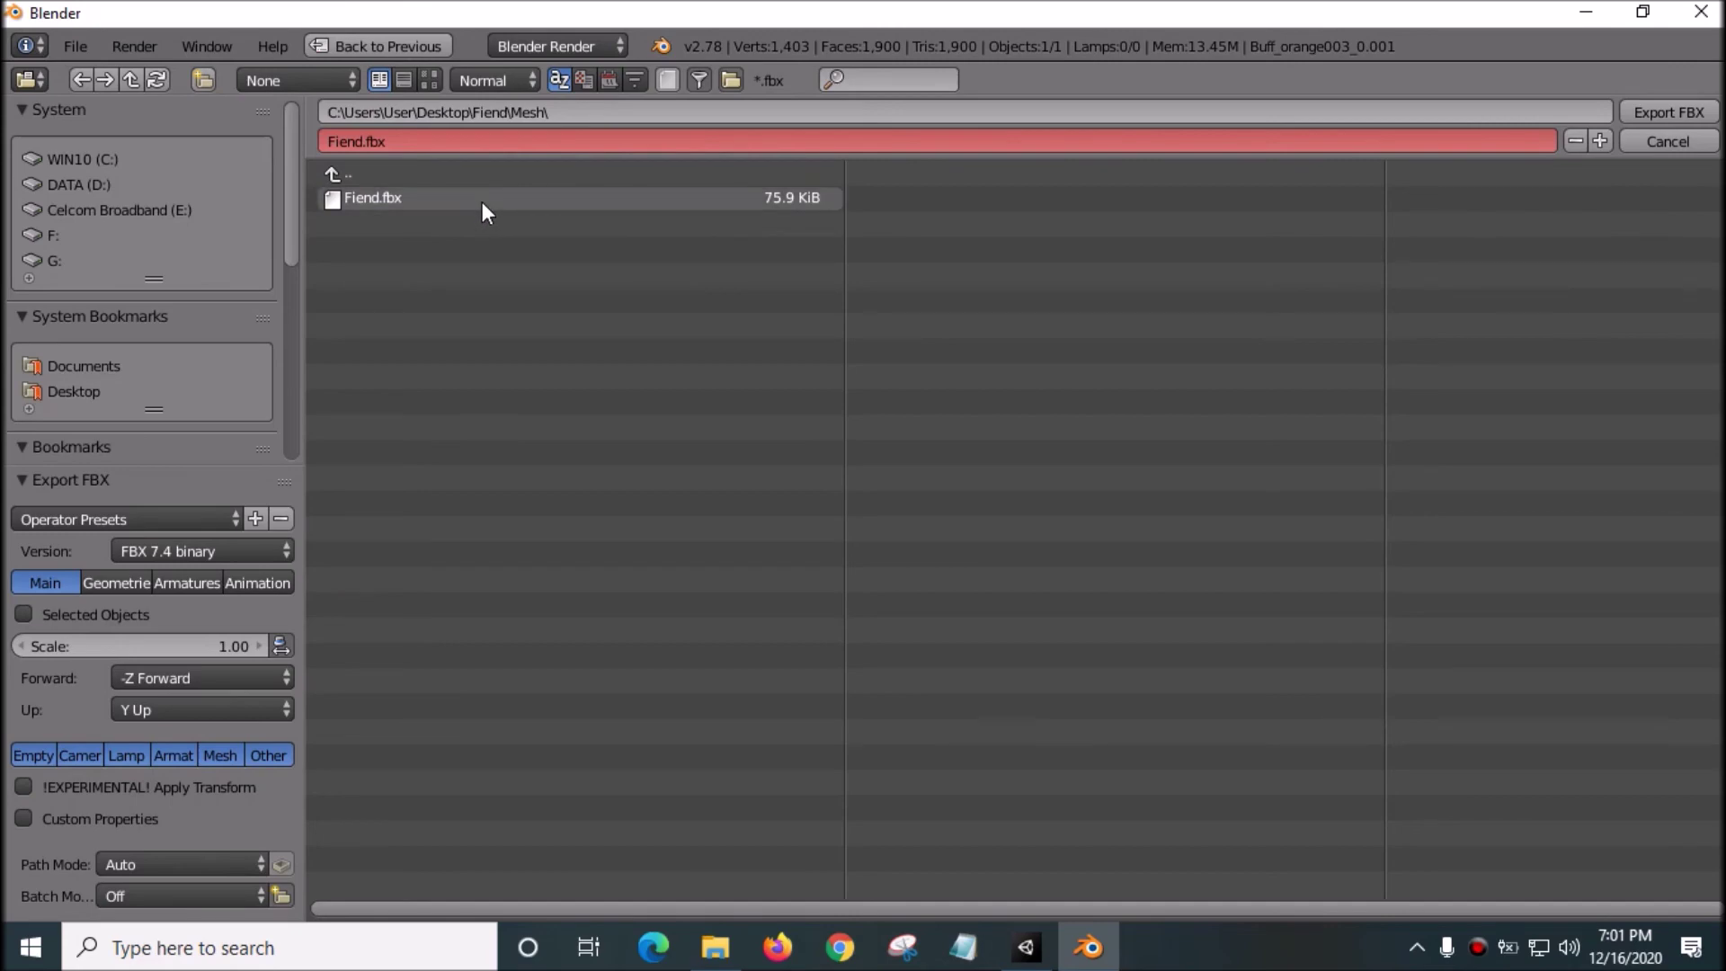
{"action": "left_click", "coordinate": [525, 203]}
{"action": "left_click", "coordinate": [1668, 112]}
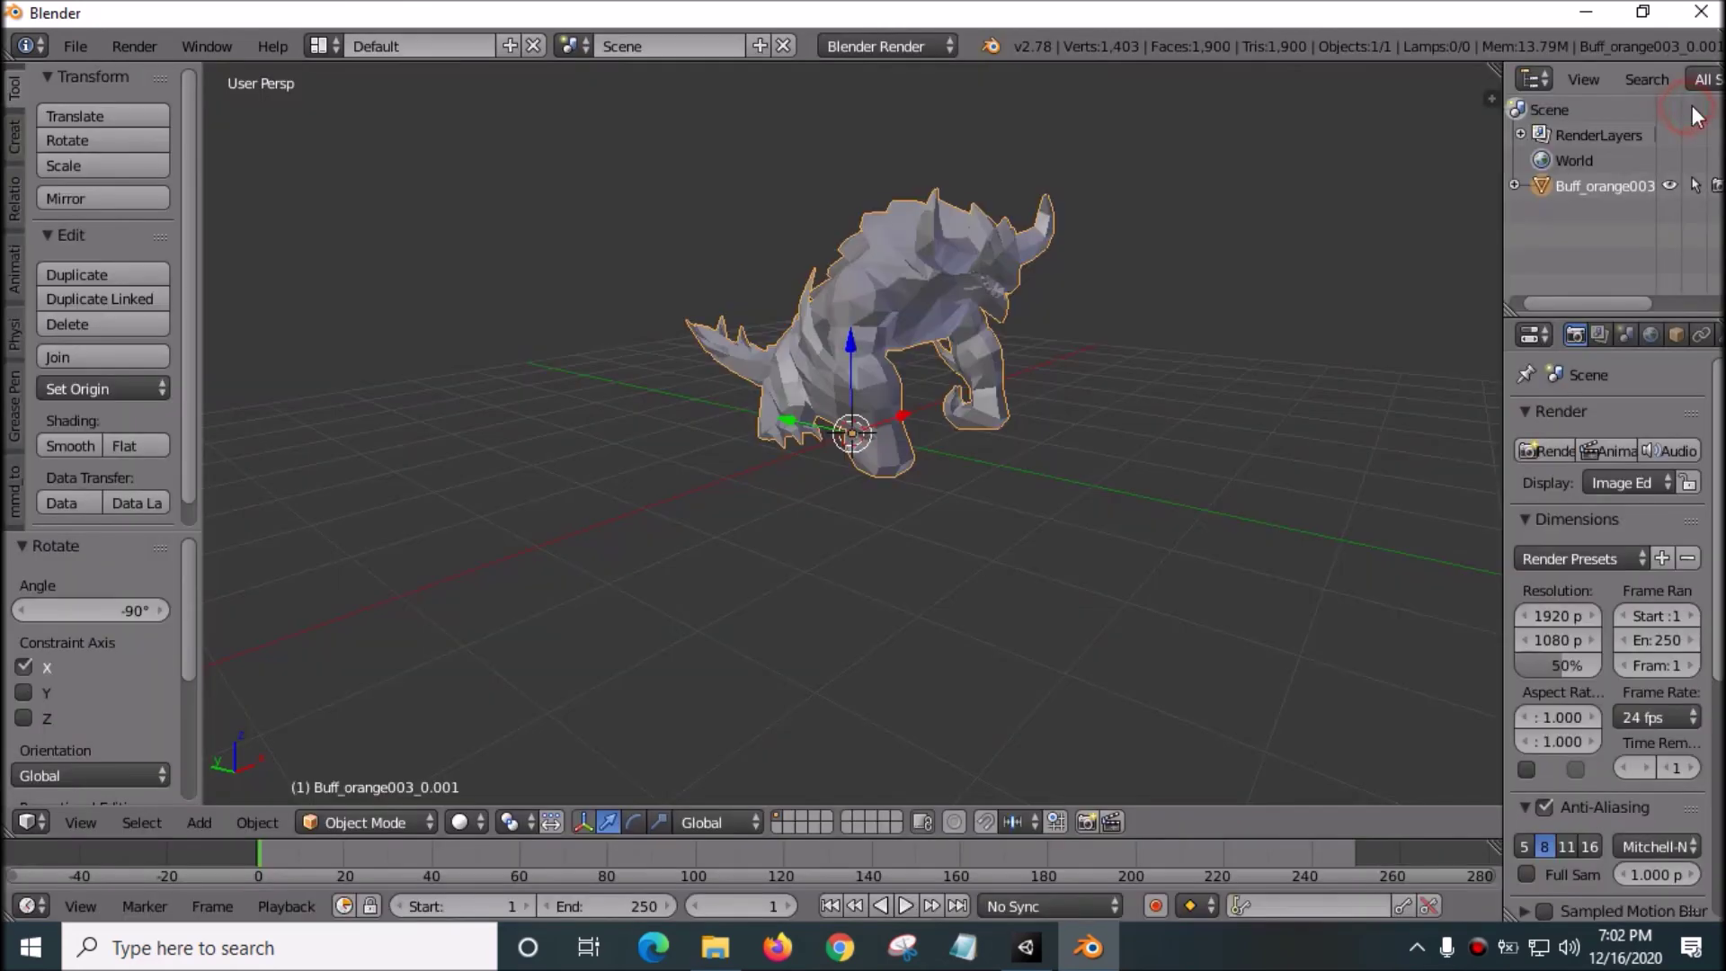
Switch to Unity and delete the old Fiend object from SampleScene.
{"action": "left_click", "coordinate": [1586, 13]}
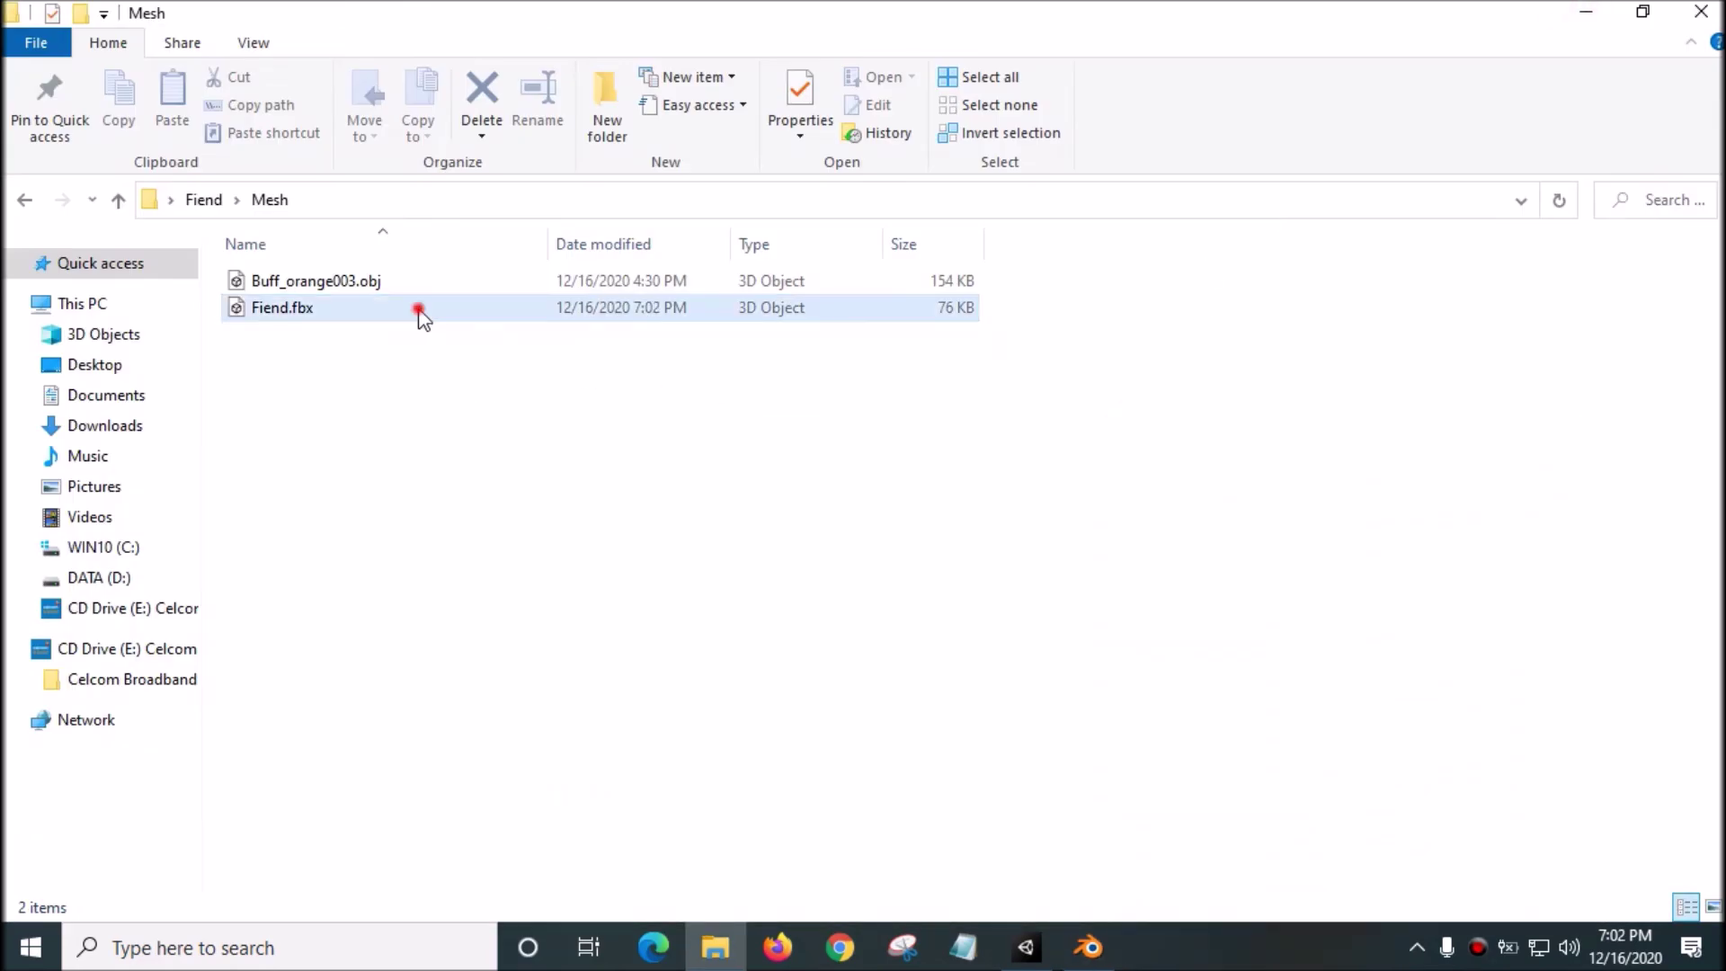
{"action": "left_click", "coordinate": [397, 315]}
{"action": "left_click", "coordinate": [1026, 946]}
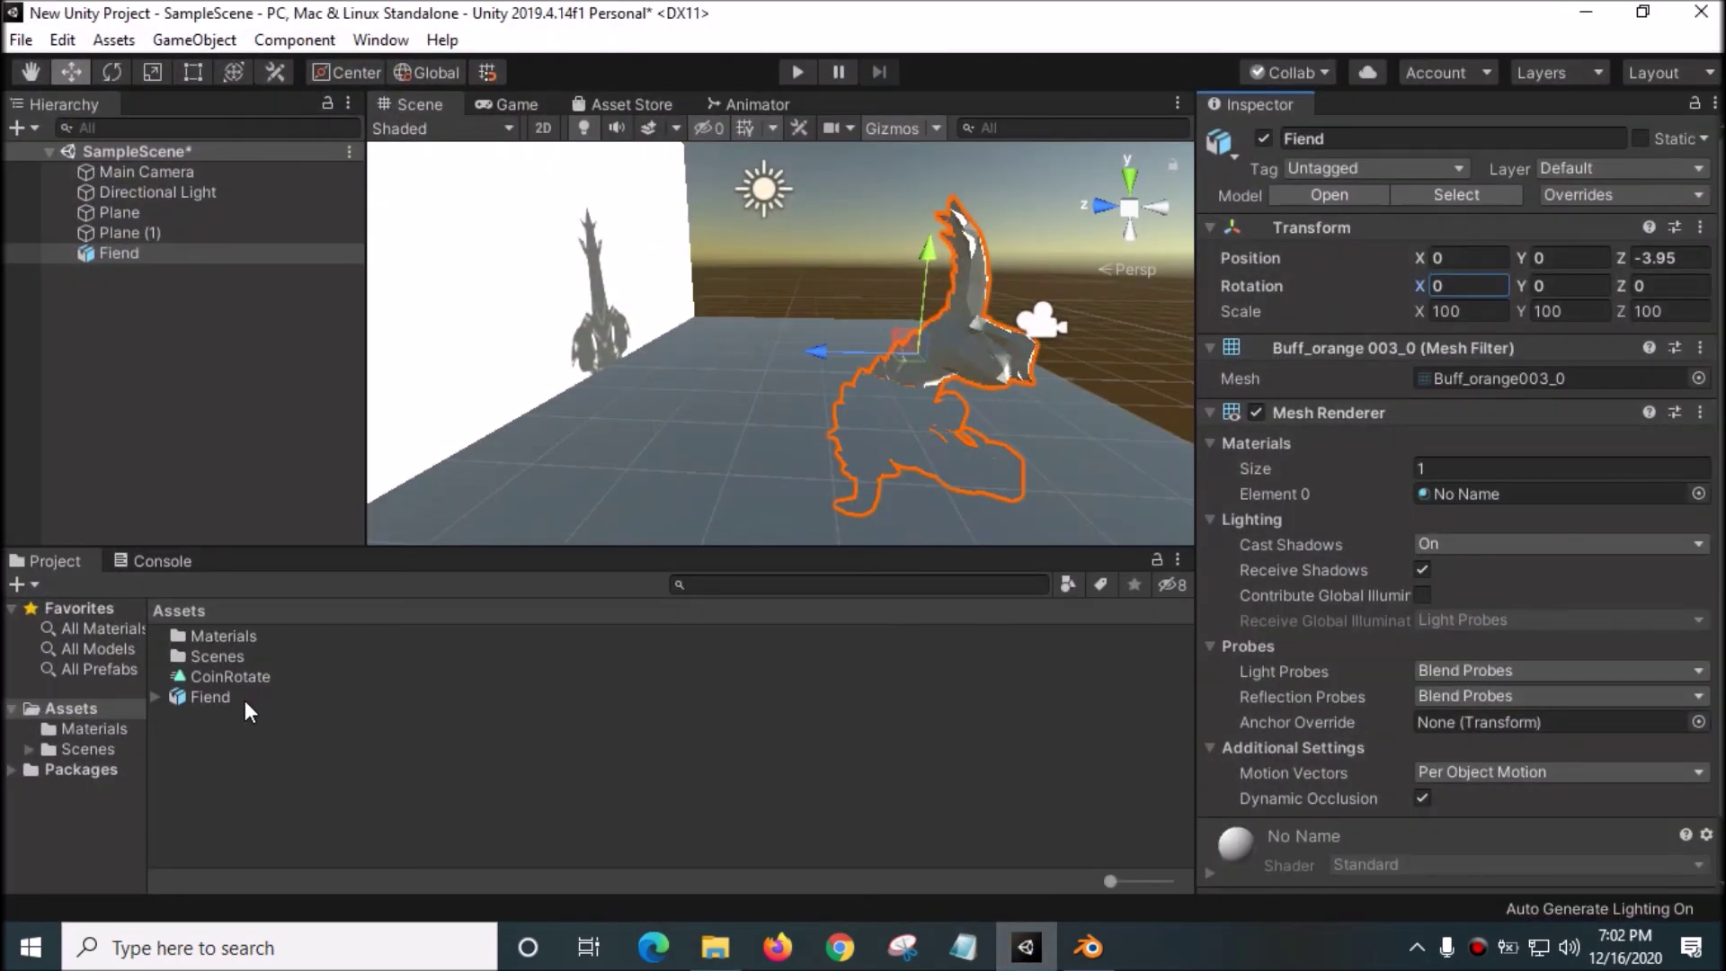
{"action": "right_click", "coordinate": [207, 252]}
{"action": "left_click", "coordinate": [270, 389]}
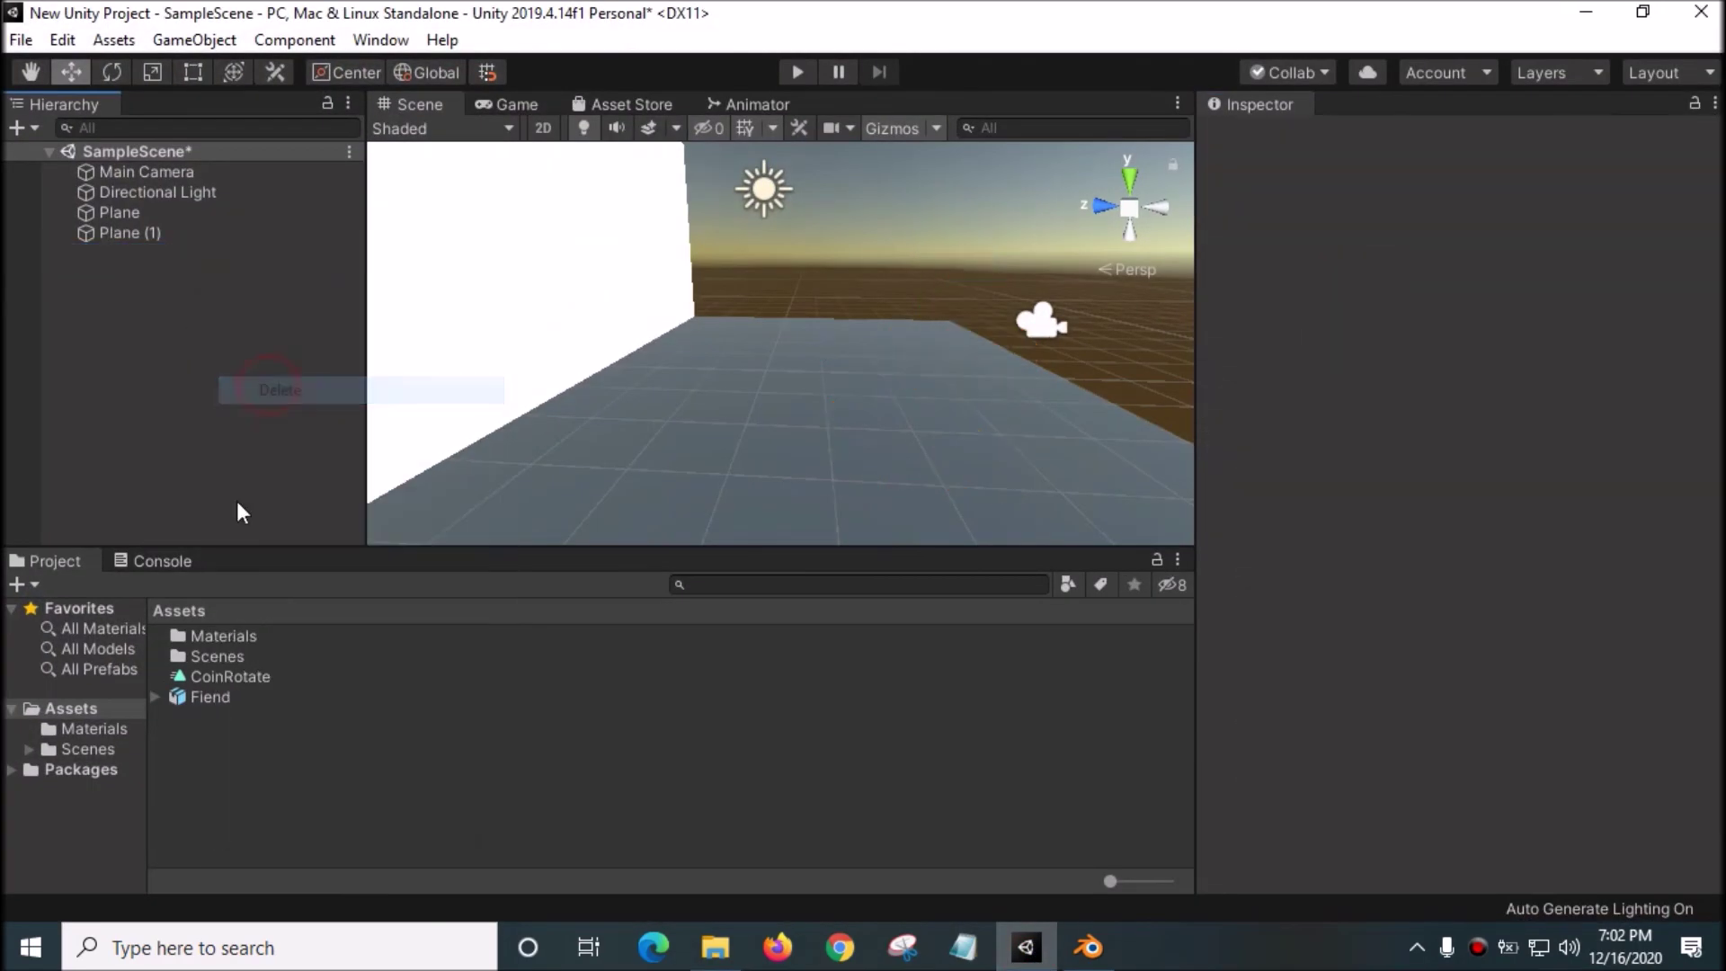
Delete the old Fiend model from the project's Assets folder.
{"action": "left_click", "coordinate": [222, 700]}
{"action": "right_click", "coordinate": [223, 703]}
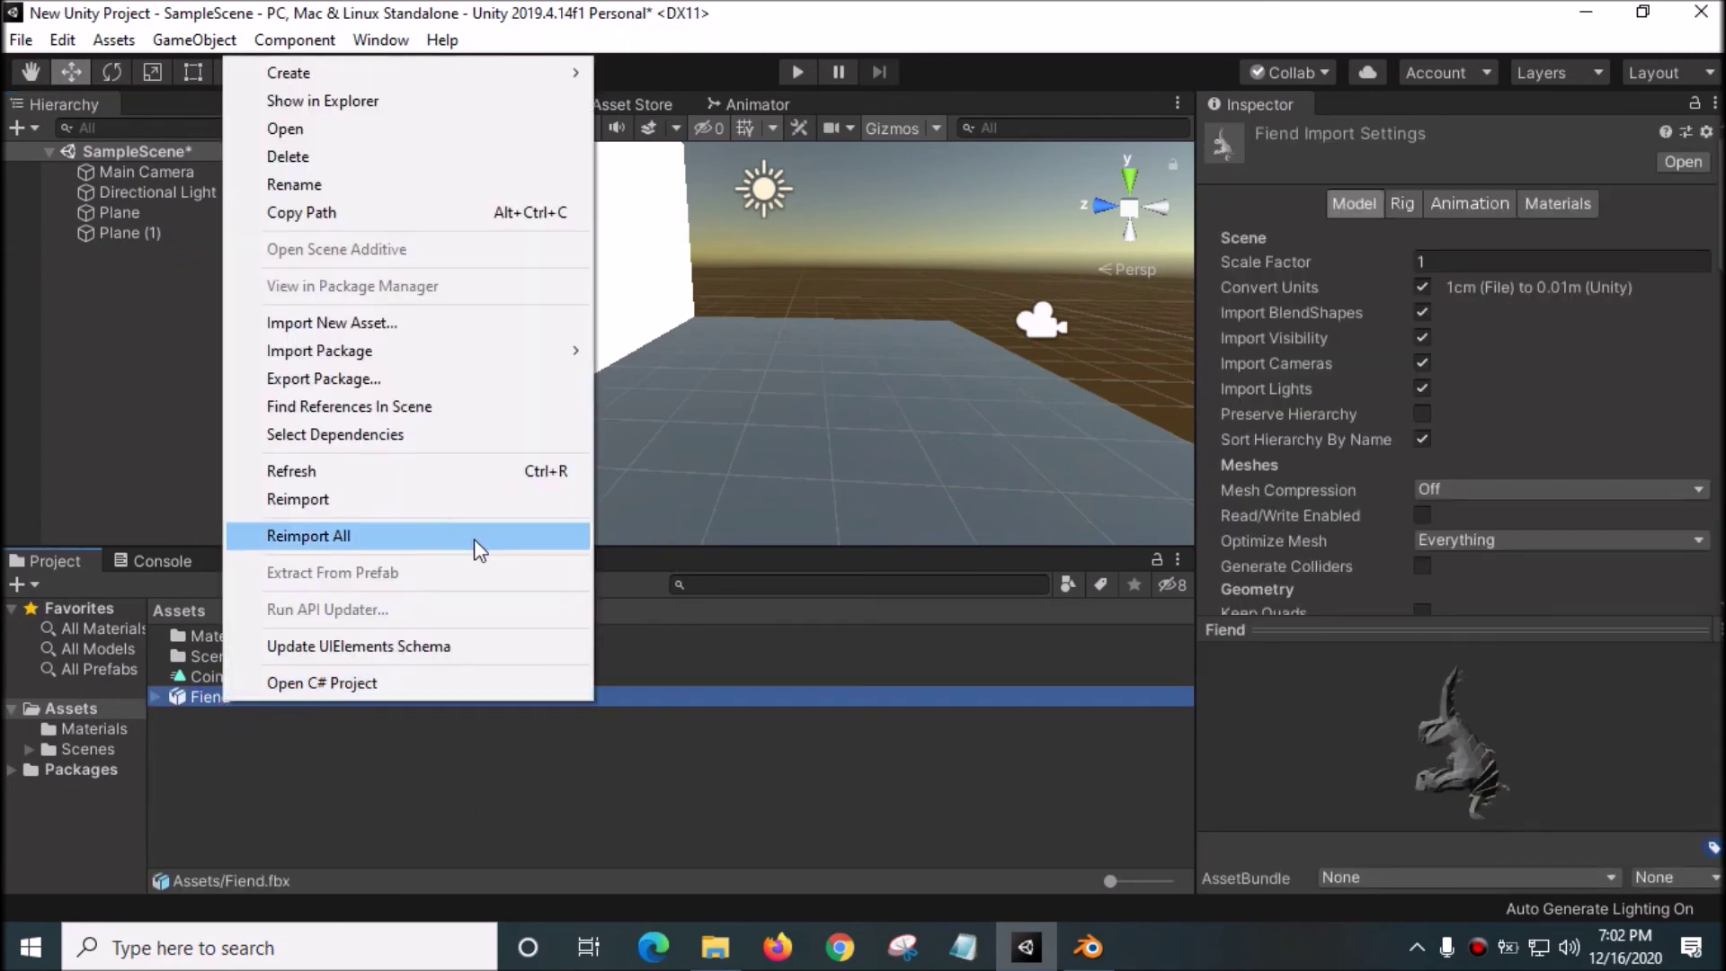
{"action": "left_click", "coordinate": [352, 162]}
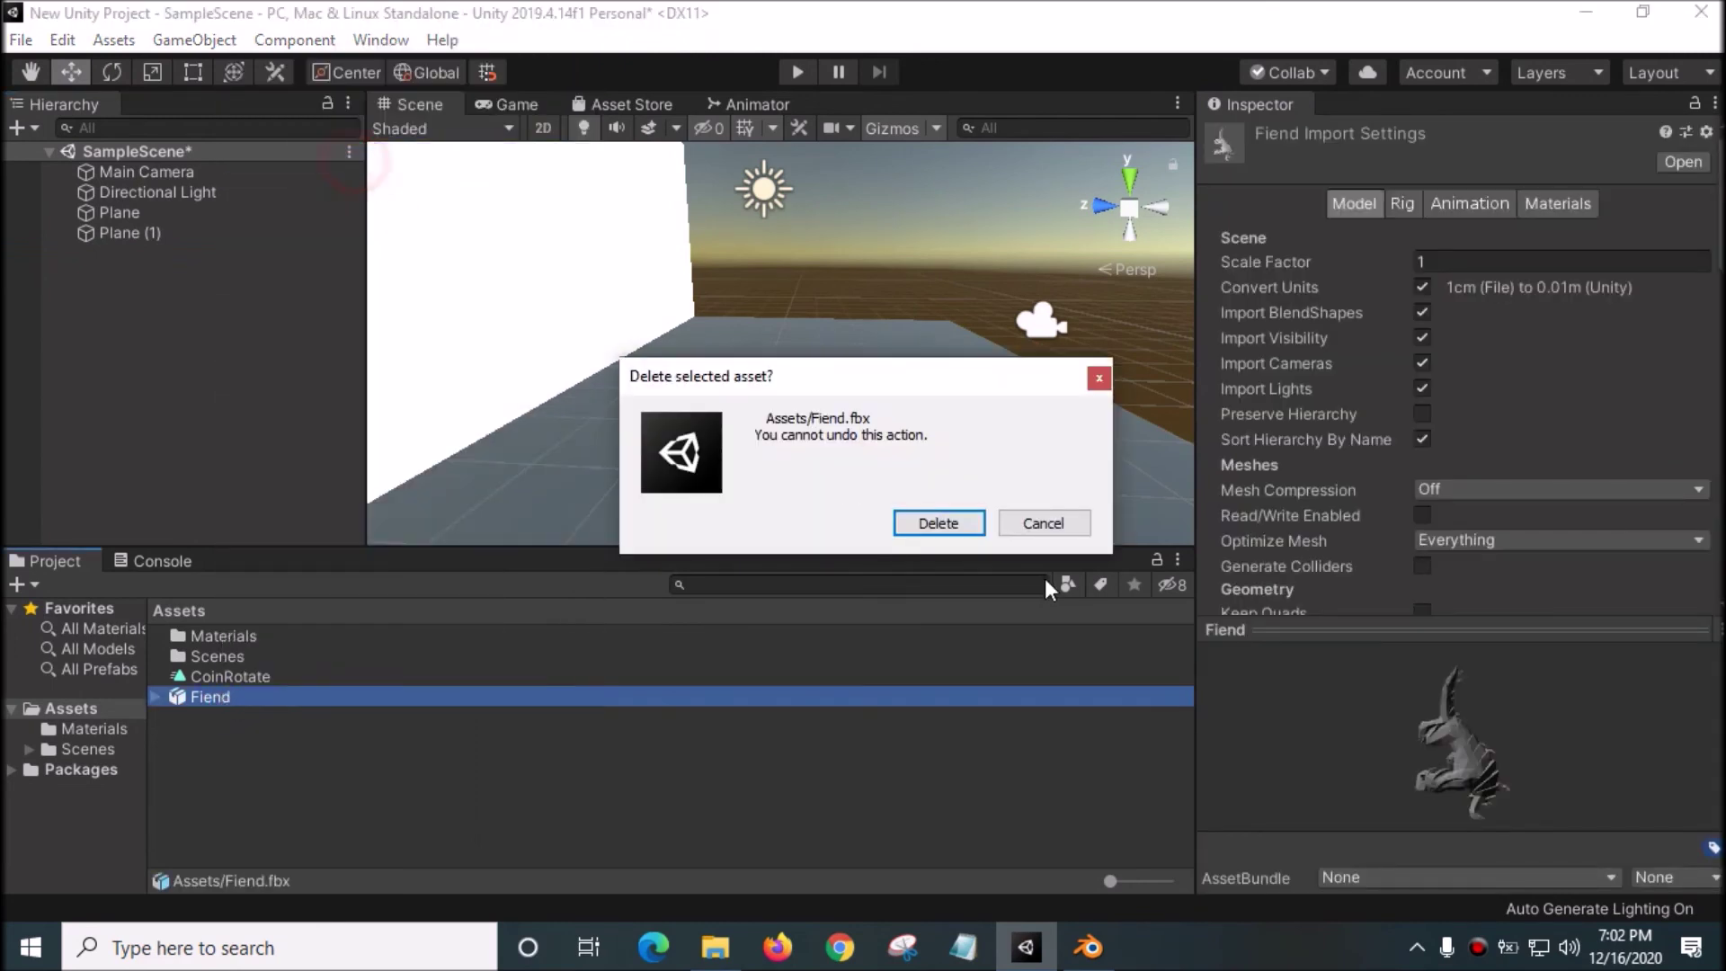
{"action": "left_click", "coordinate": [940, 519]}
Import the new Fiend.fbx from the Mesh folder into the Unity project's Assets and check its model preview.
{"action": "left_click", "coordinate": [715, 946]}
{"action": "left_click", "coordinate": [458, 309]}
{"action": "left_click_drag", "start_coordinate": [459, 308], "coordinate": [639, 791]}
{"action": "left_click", "coordinate": [216, 700]}
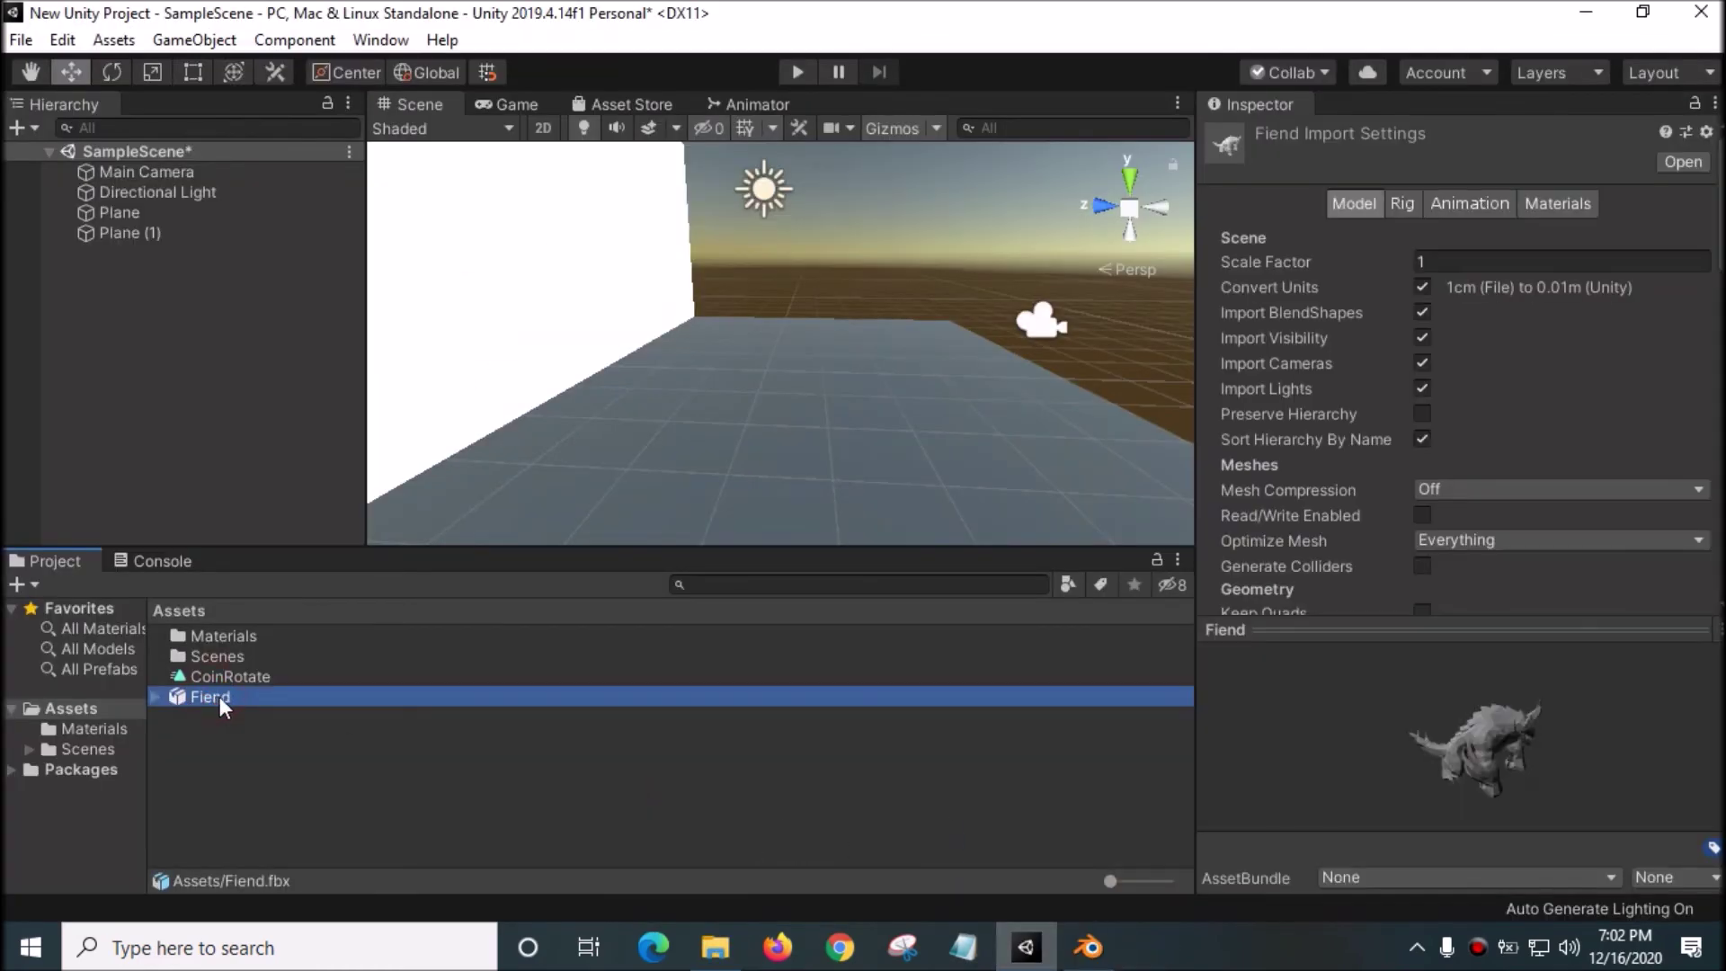
{"action": "mouse_move", "coordinate": [1532, 731]}
{"action": "left_mouse_down"}
{"action": "mouse_move", "coordinate": [1438, 710]}
{"action": "mouse_move", "coordinate": [1588, 708]}
{"action": "mouse_move", "coordinate": [1520, 735]}
{"action": "left_mouse_up"}
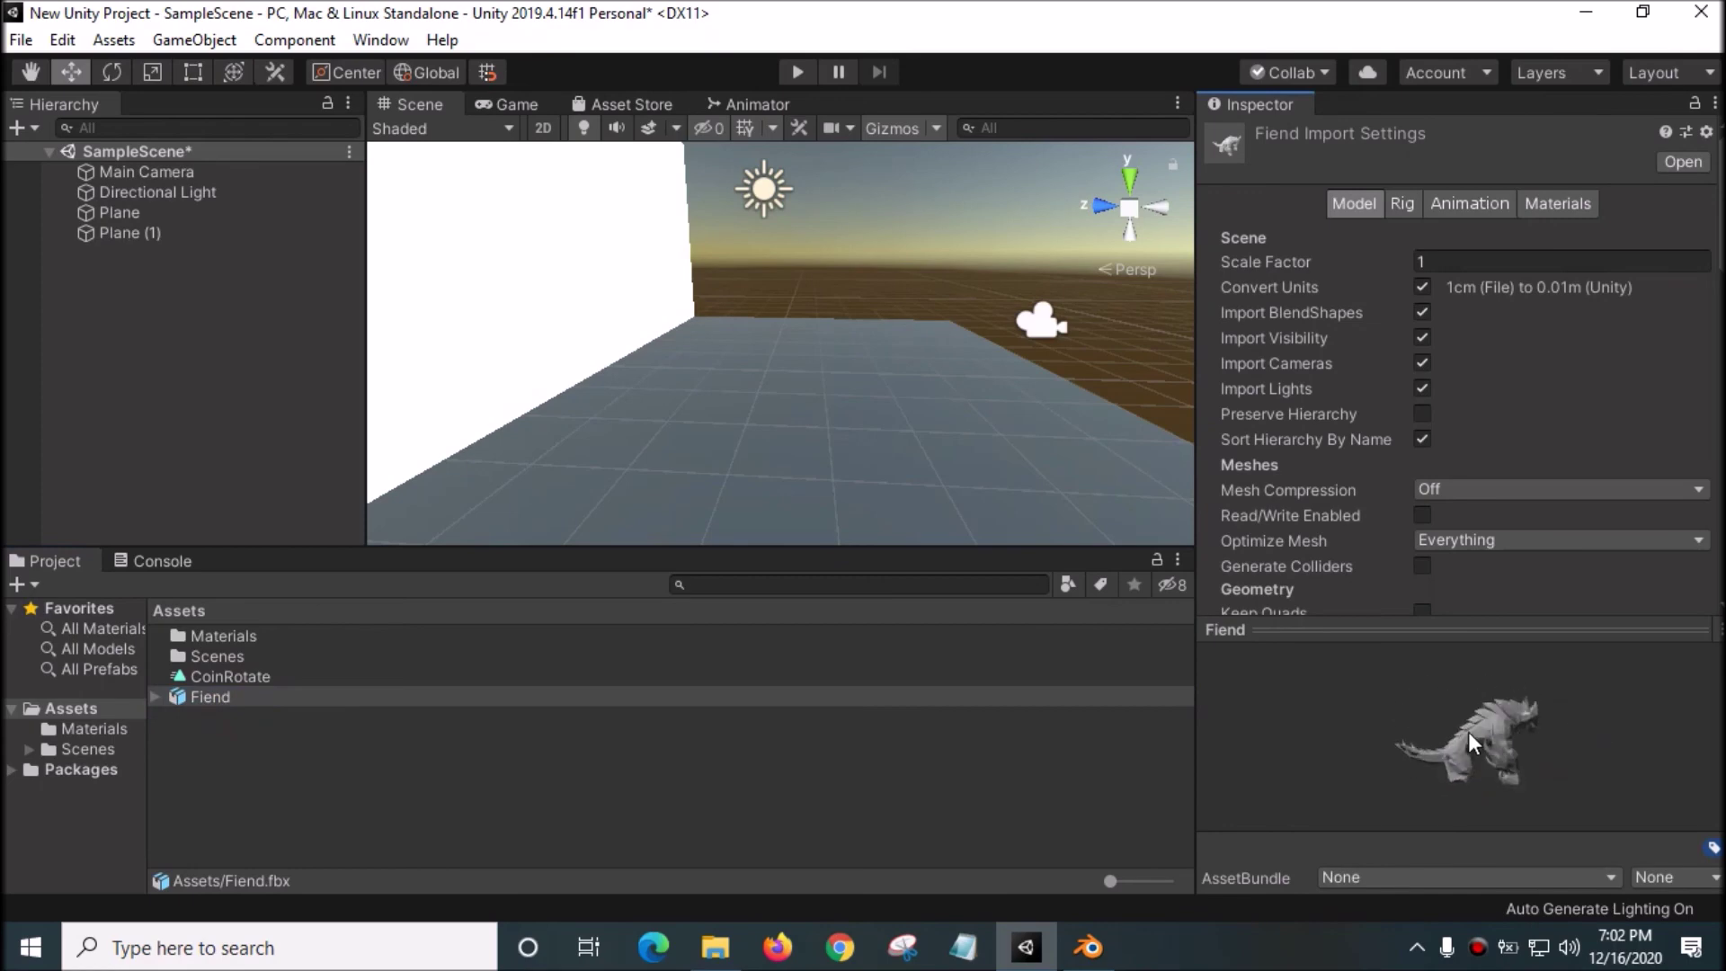
Add the Fiend model to SampleScene and set its Y rotation to 180.
{"action": "left_click_drag", "start_coordinate": [300, 698], "coordinate": [277, 462]}
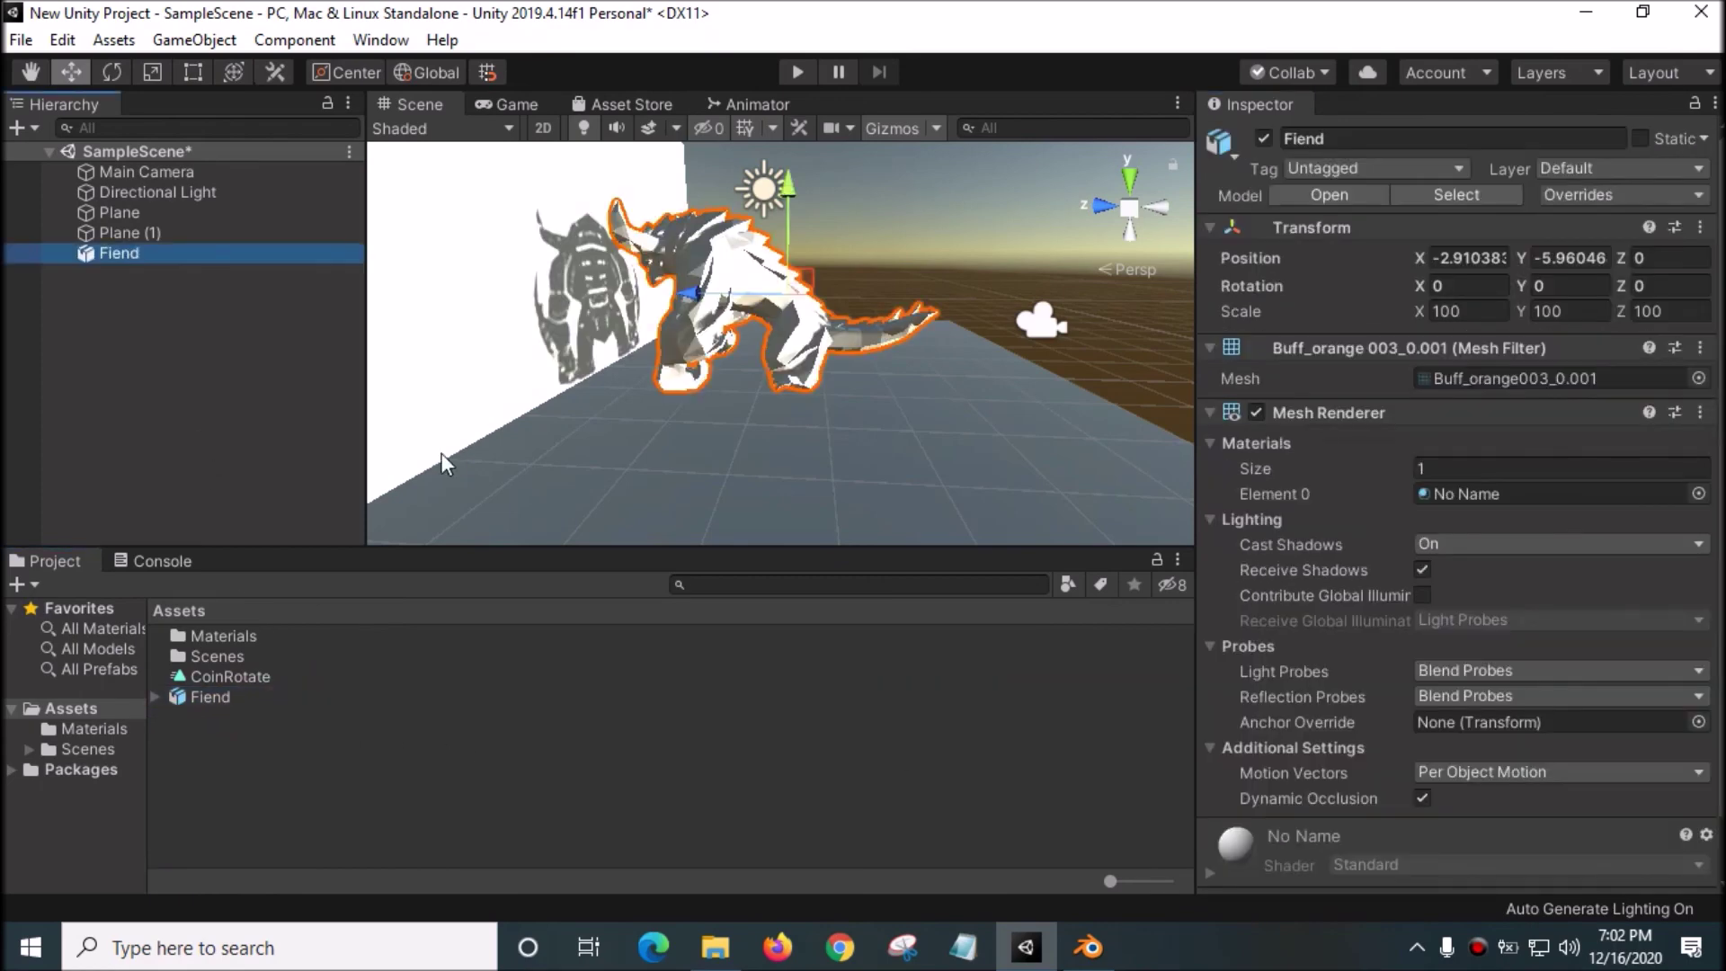
{"action": "left_click", "coordinate": [1463, 285]}
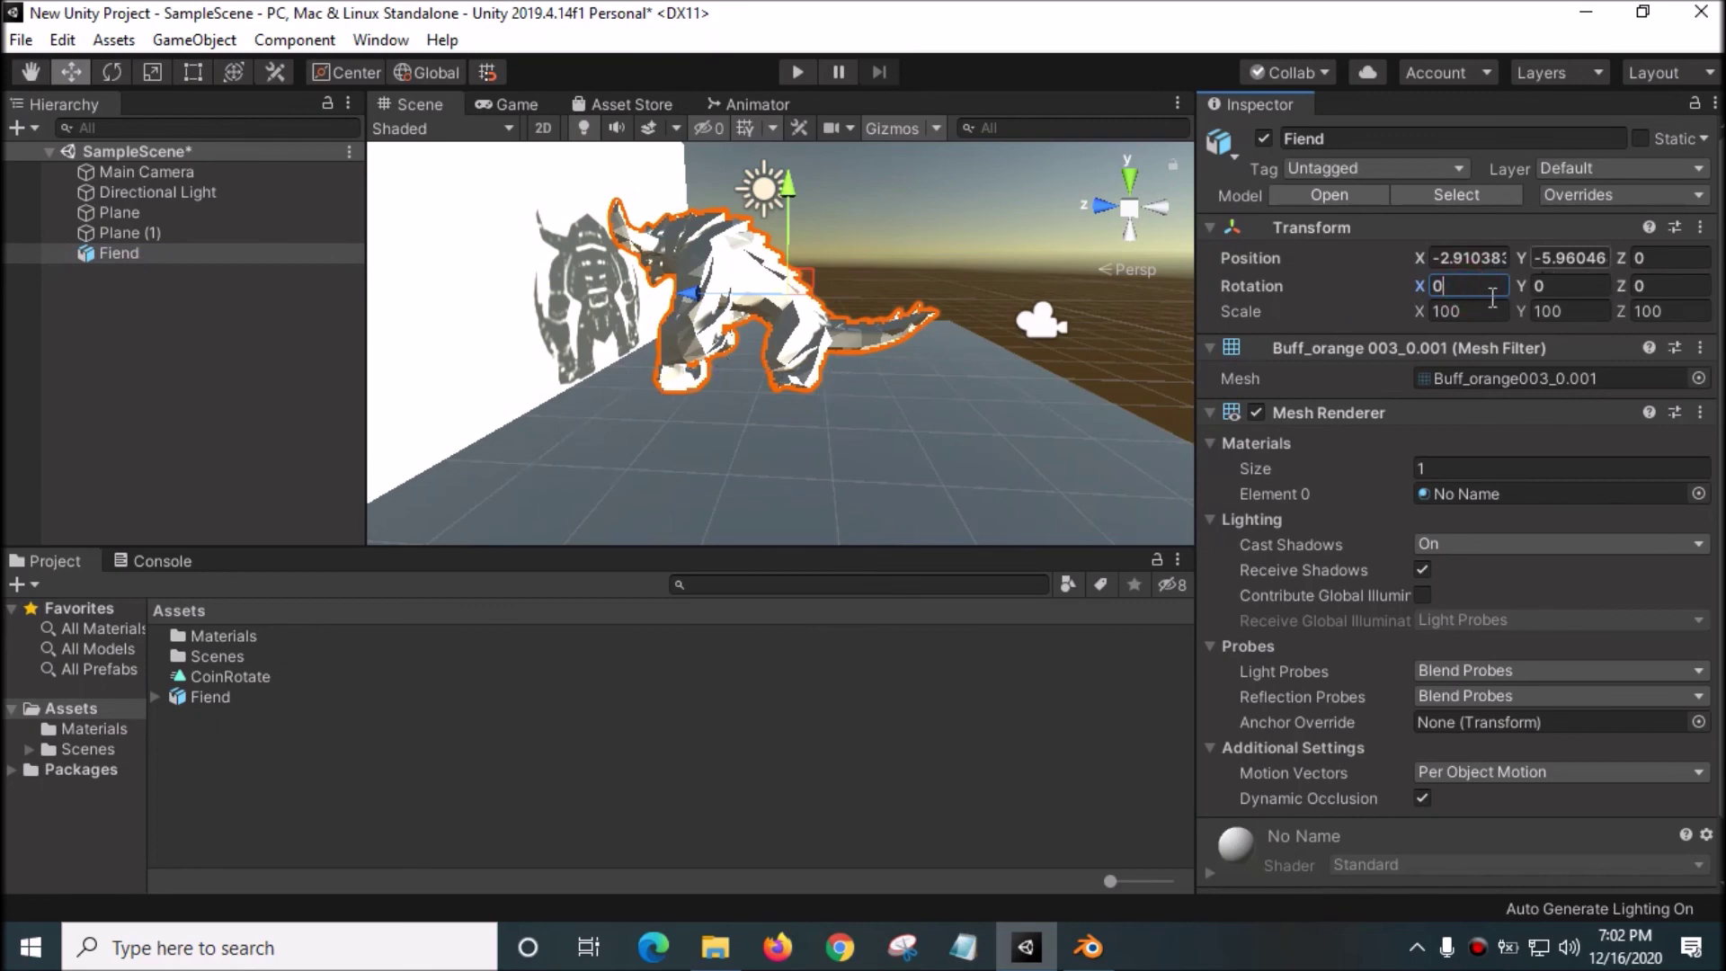
{"action": "left_click_drag", "start_coordinate": [911, 369], "coordinate": [852, 376]}
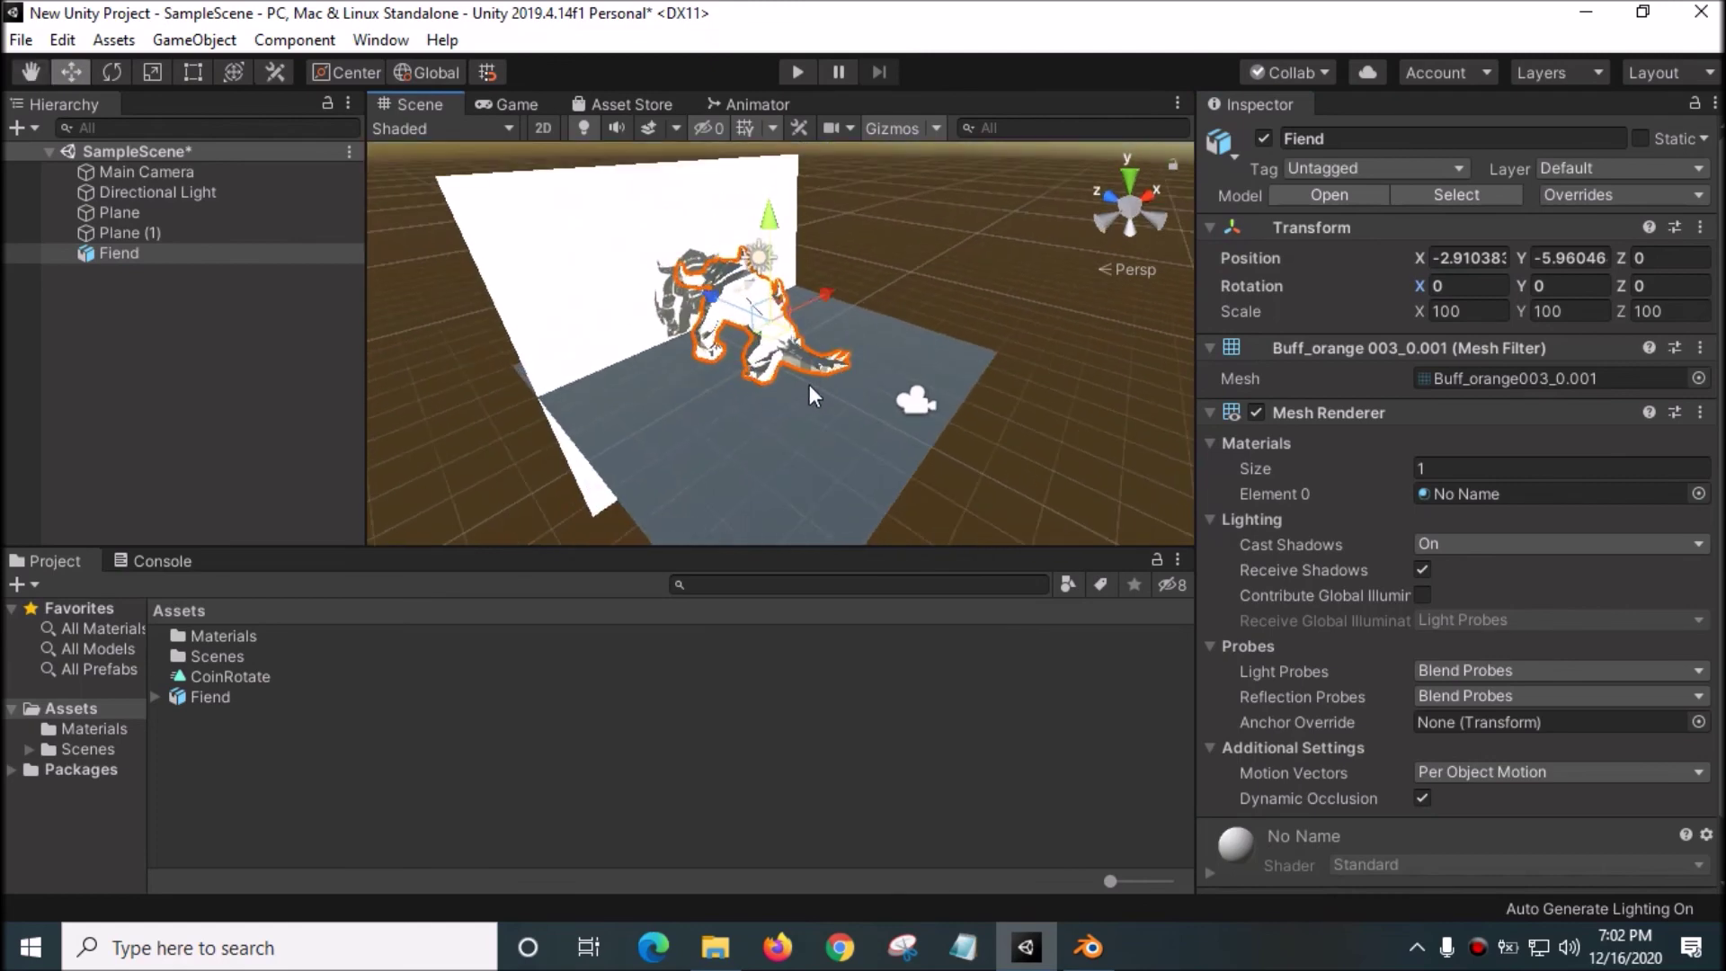
{"action": "left_click", "coordinate": [1576, 284]}
{"action": "type", "text": "180"}
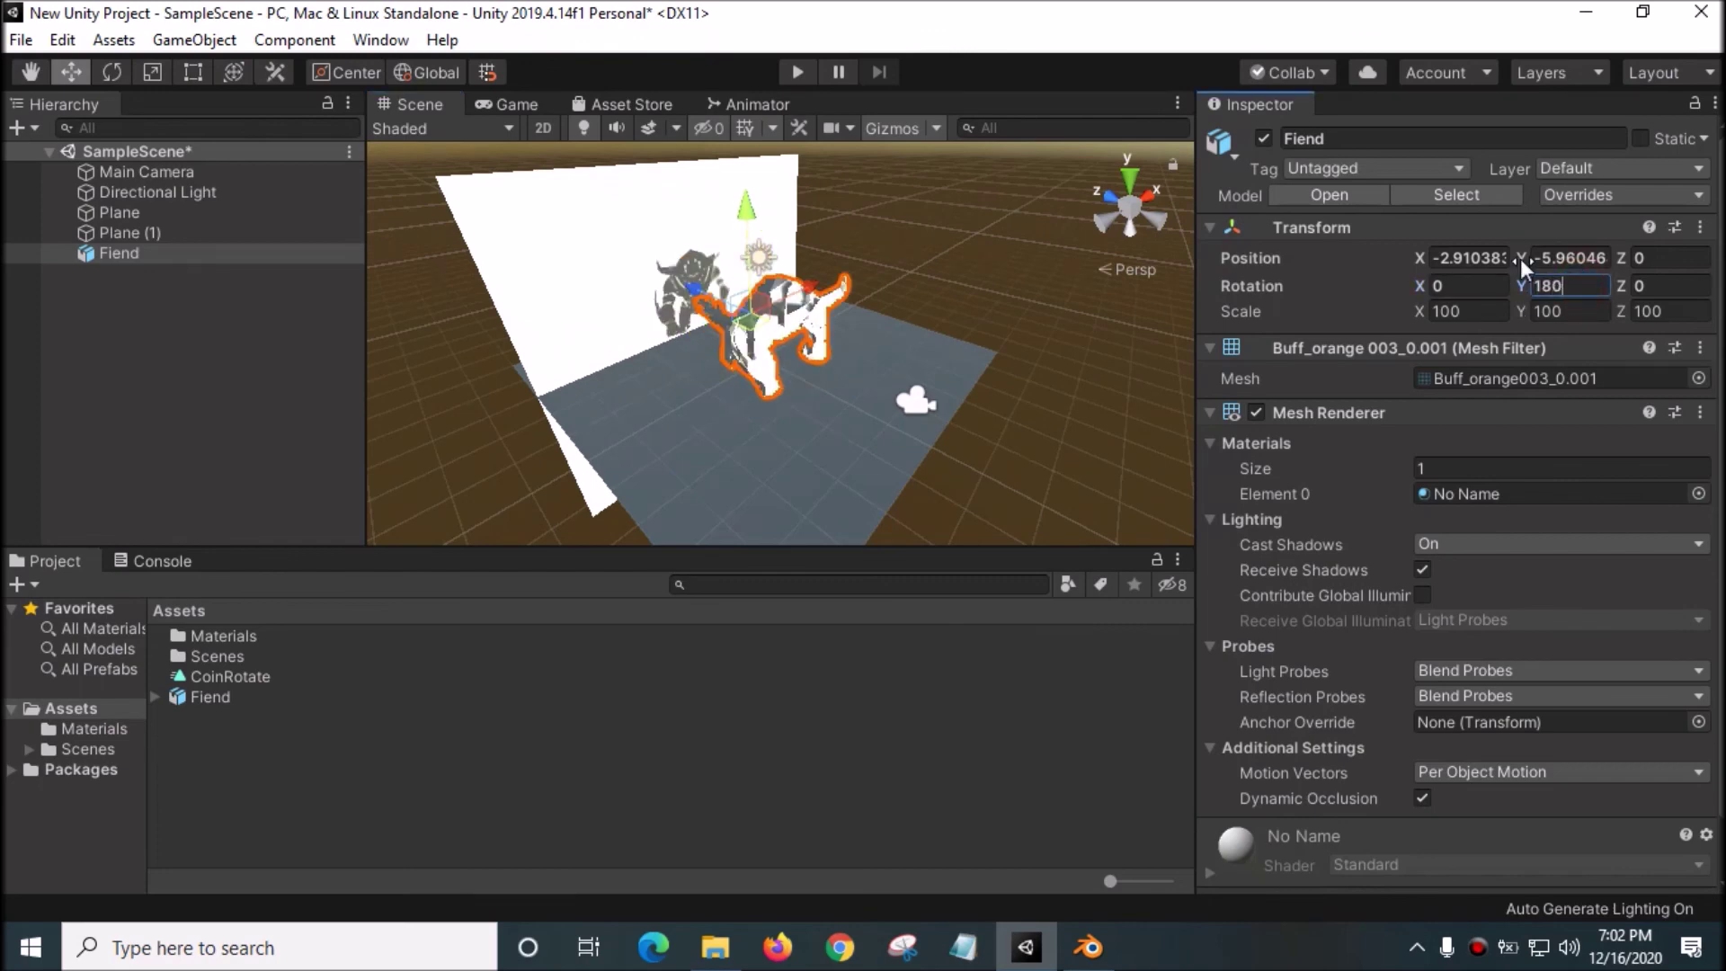
{"action": "left_click", "coordinate": [415, 421]}
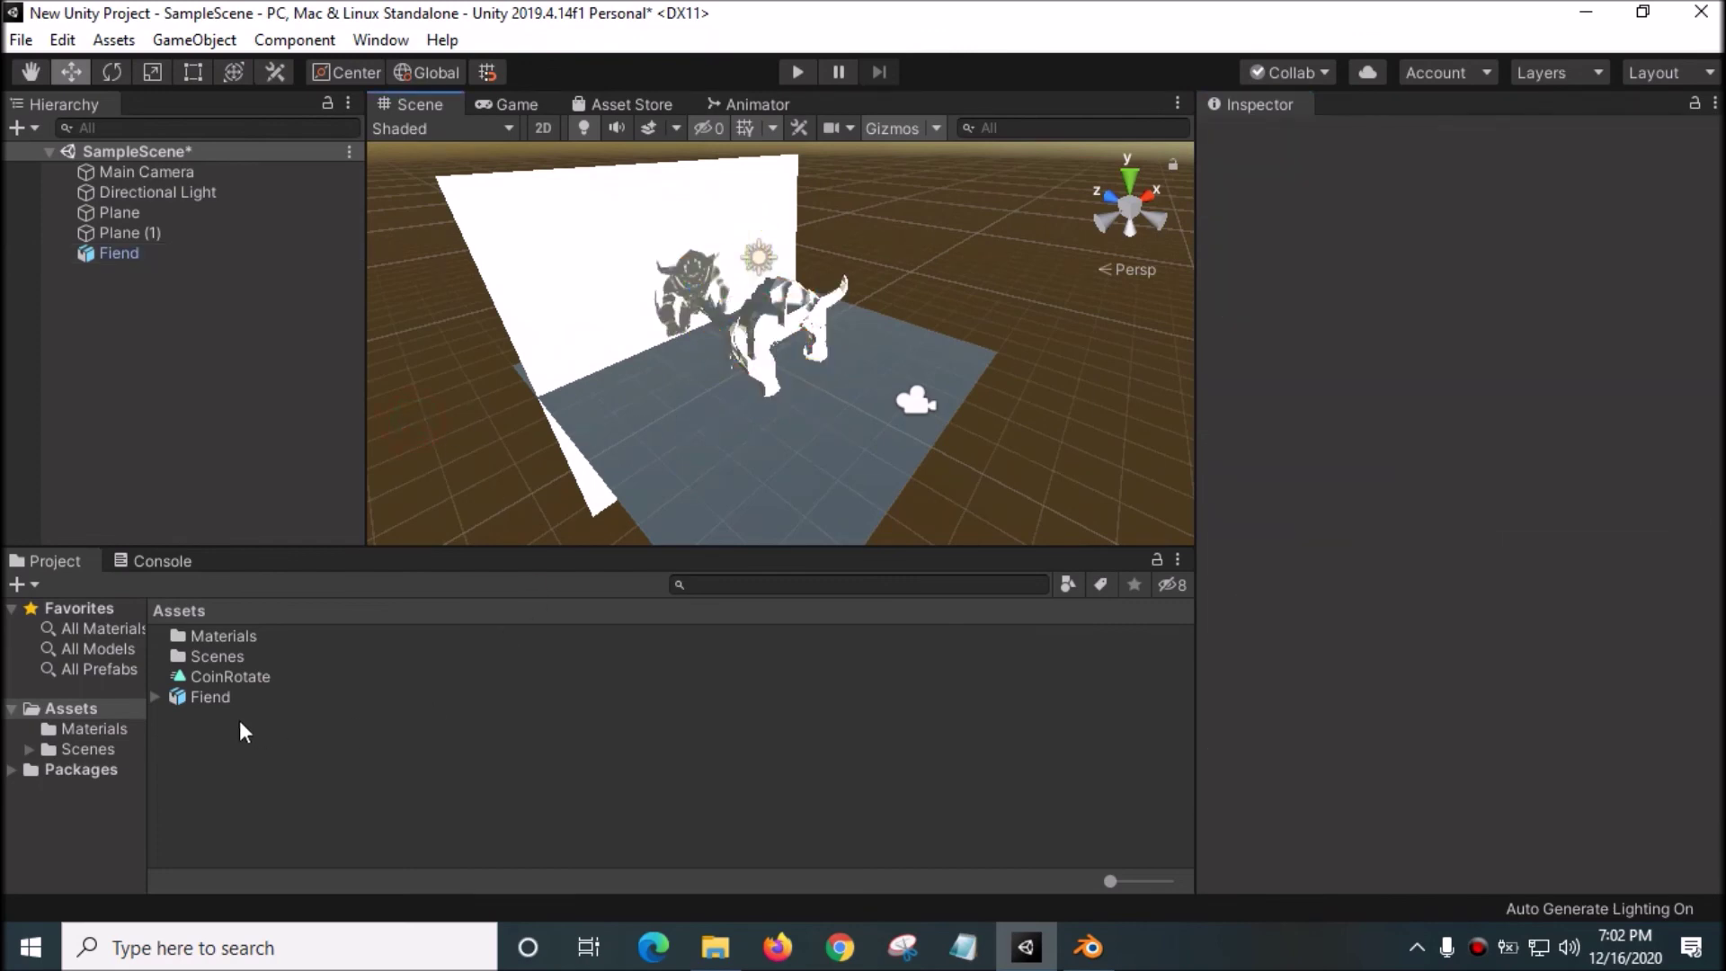
Import the mon_Orangebuff_low texture from the desktop Fiend folder's Texture2D subfolder into the Unity project's Assets.
{"action": "left_click", "coordinate": [715, 947]}
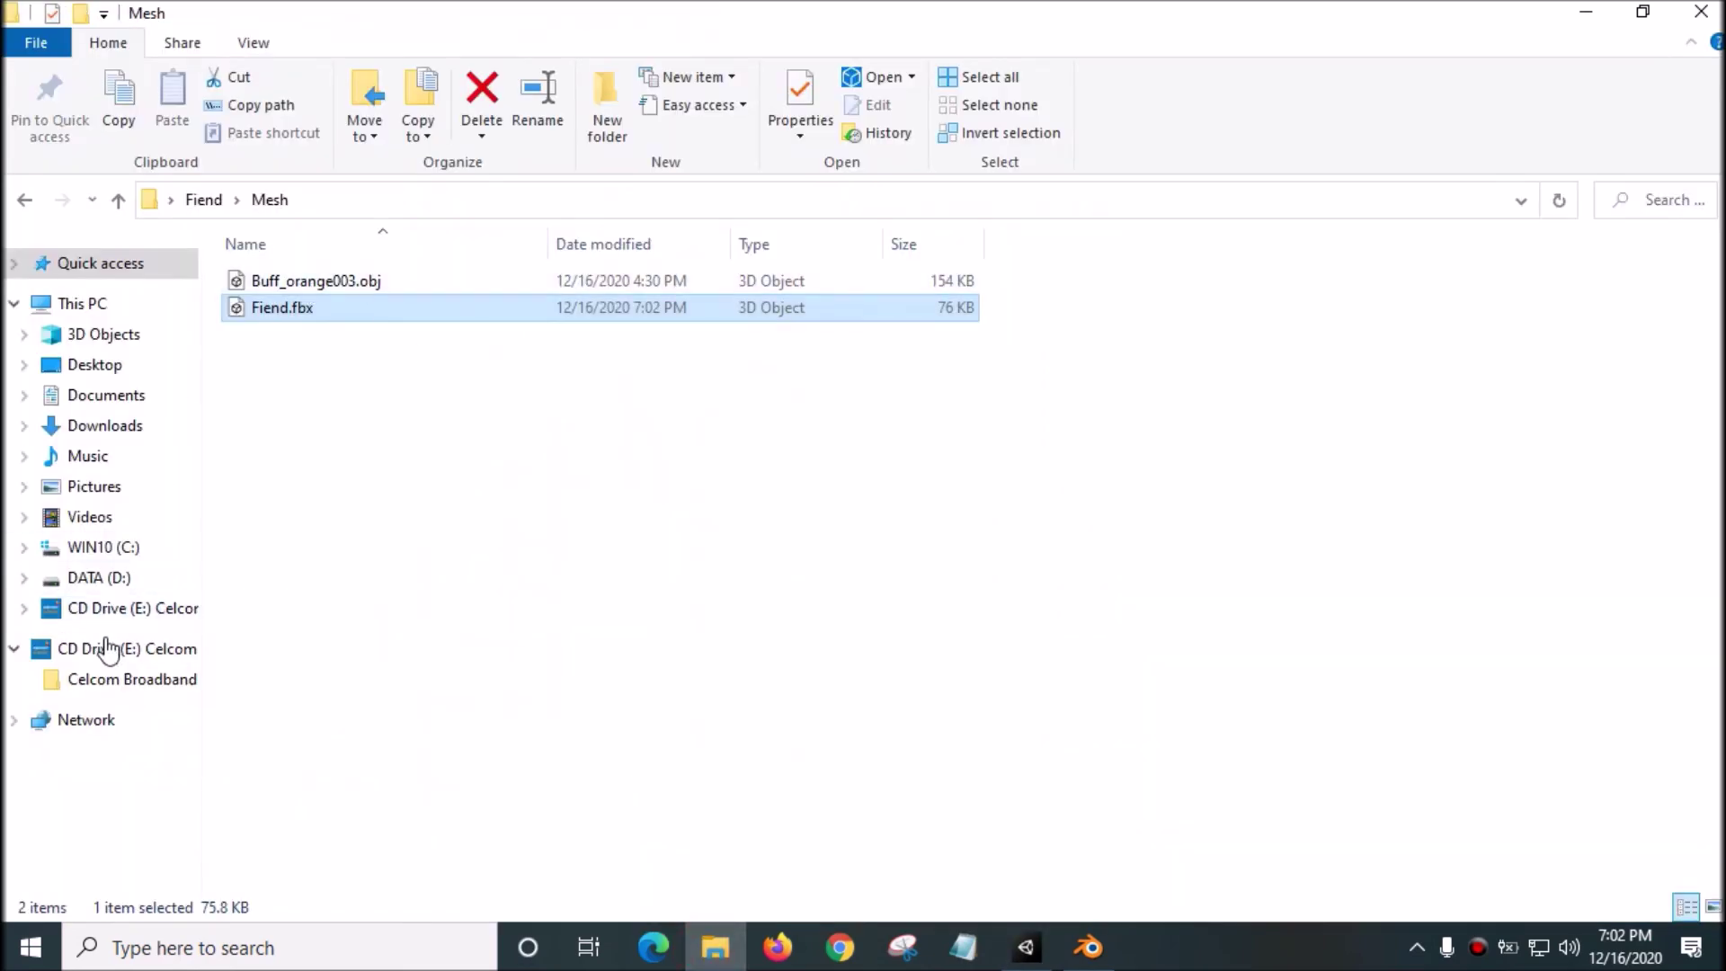
{"action": "left_click", "coordinate": [119, 358]}
{"action": "left_click", "coordinate": [310, 359]}
{"action": "double_click", "coordinate": [310, 359]}
{"action": "double_click", "coordinate": [305, 310]}
{"action": "left_click", "coordinate": [311, 304]}
{"action": "left_click_drag", "start_coordinate": [996, 913], "coordinate": [732, 782]}
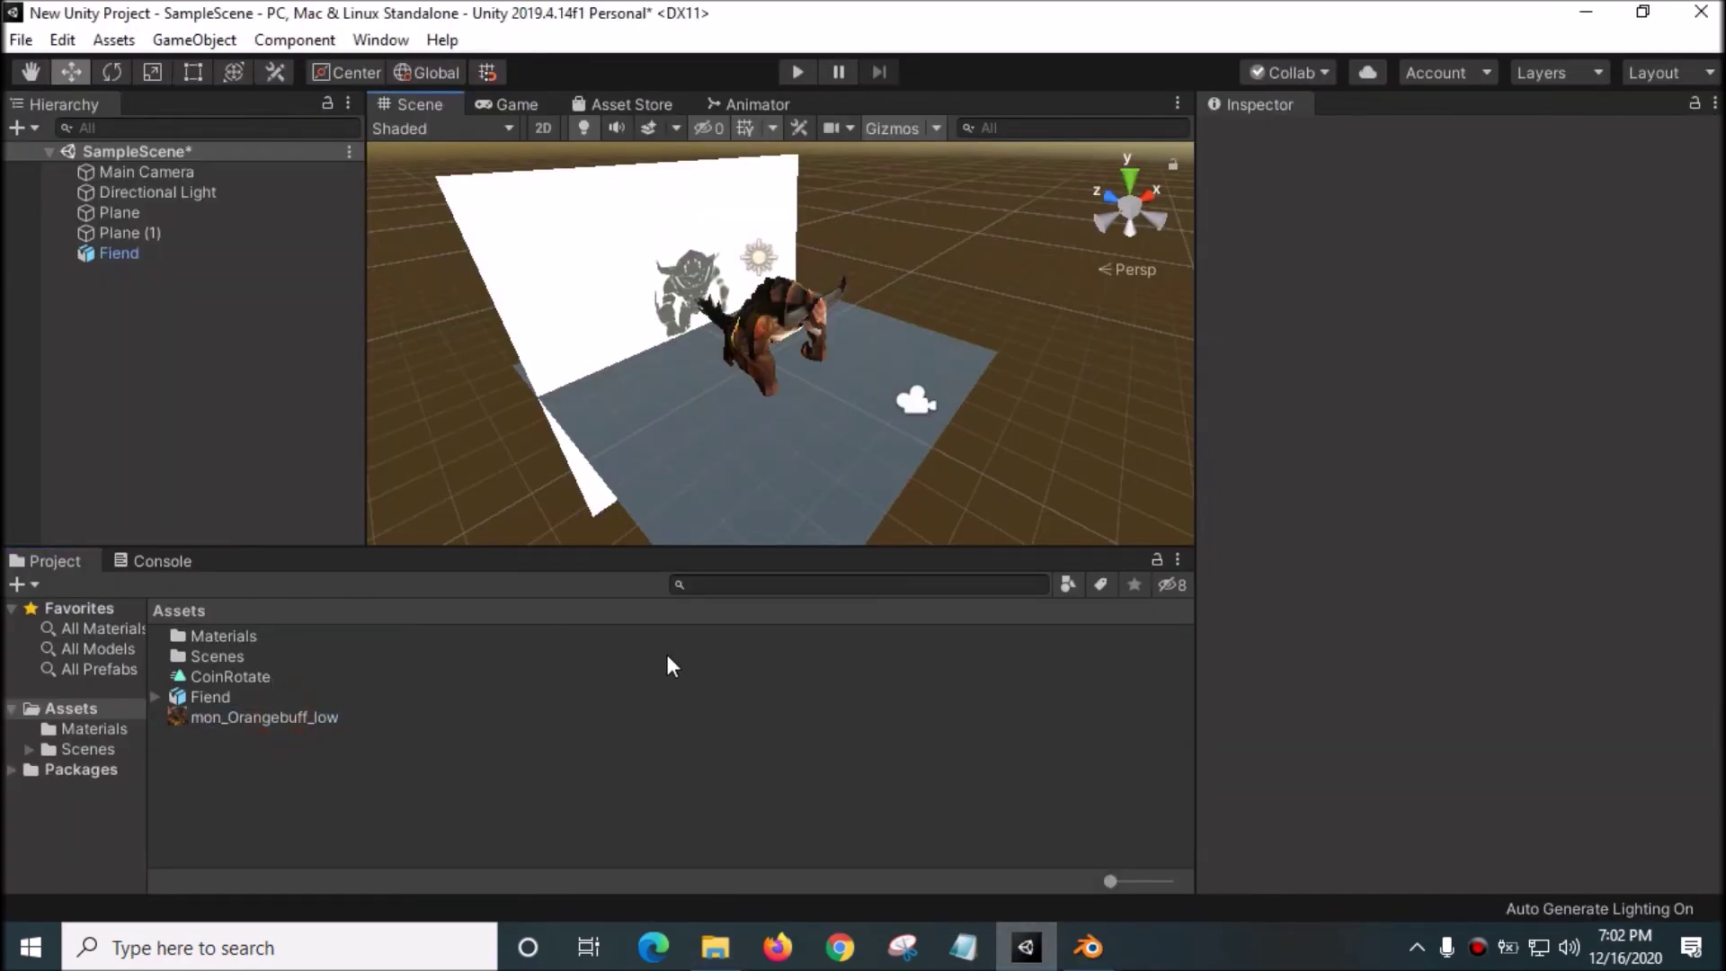
{"action": "left_click", "coordinate": [667, 778]}
{"action": "left_click_drag", "start_coordinate": [974, 308], "coordinate": [856, 232]}
{"action": "left_click_drag", "start_coordinate": [935, 278], "coordinate": [1479, 266]}
{"action": "left_click_drag", "start_coordinate": [1371, 272], "coordinate": [978, 337]}
{"action": "left_click", "coordinate": [196, 372]}
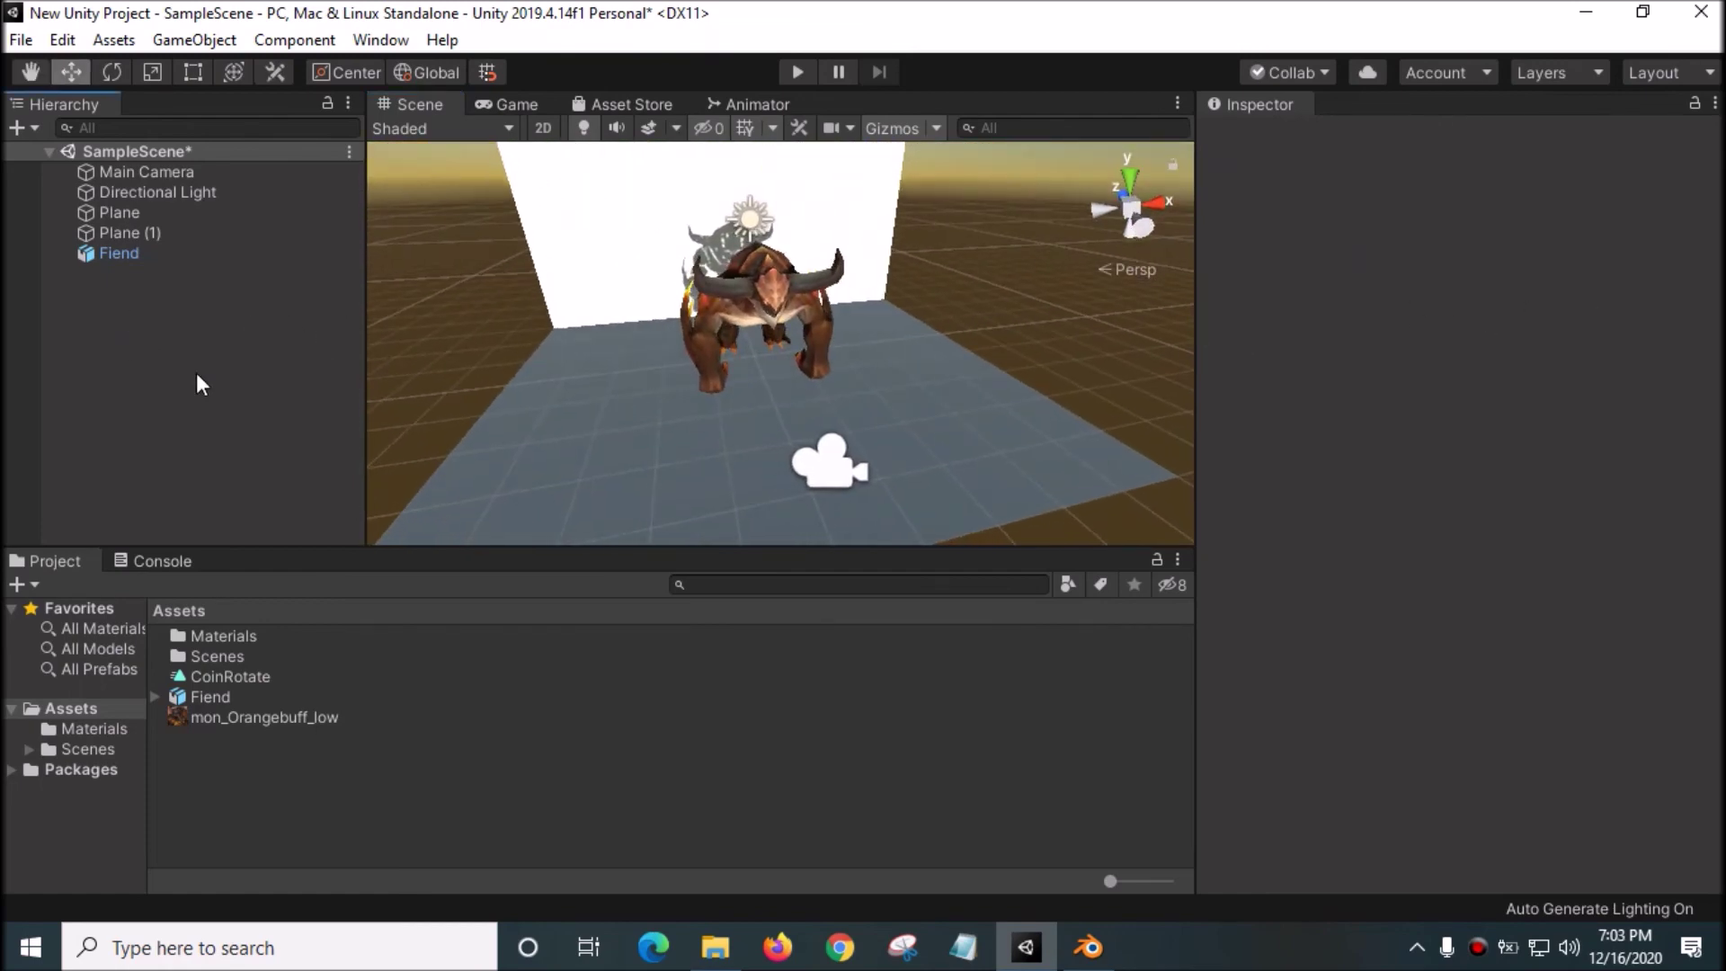